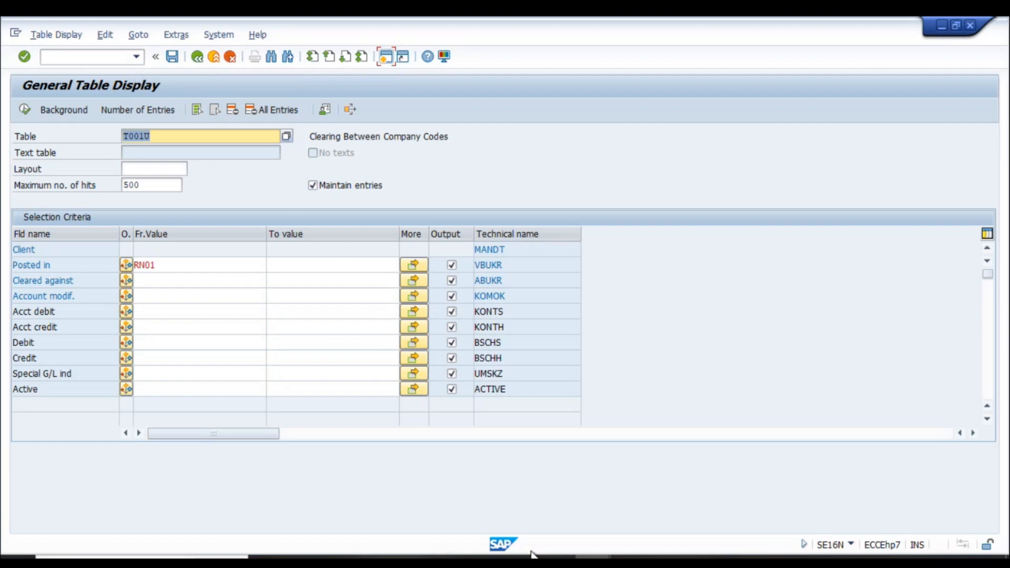
- In the notes workbook, type 'Scenario: Post vendor invoice' into cell B3930, fixing the typo
{"action": "left_click", "coordinate": [557, 562]}
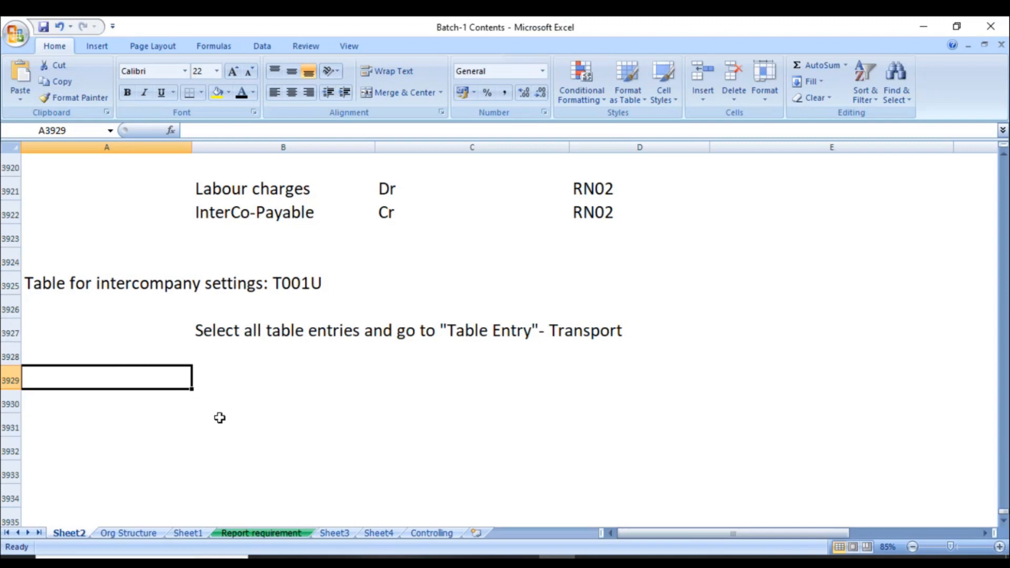
{"action": "left_click", "coordinate": [198, 409]}
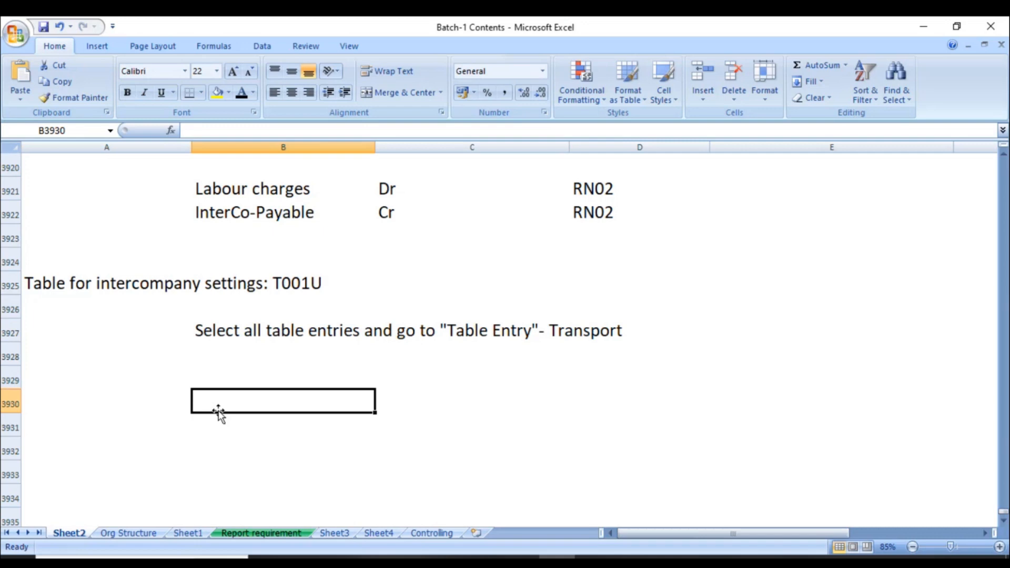
{"action": "type", "text": "Sc"}
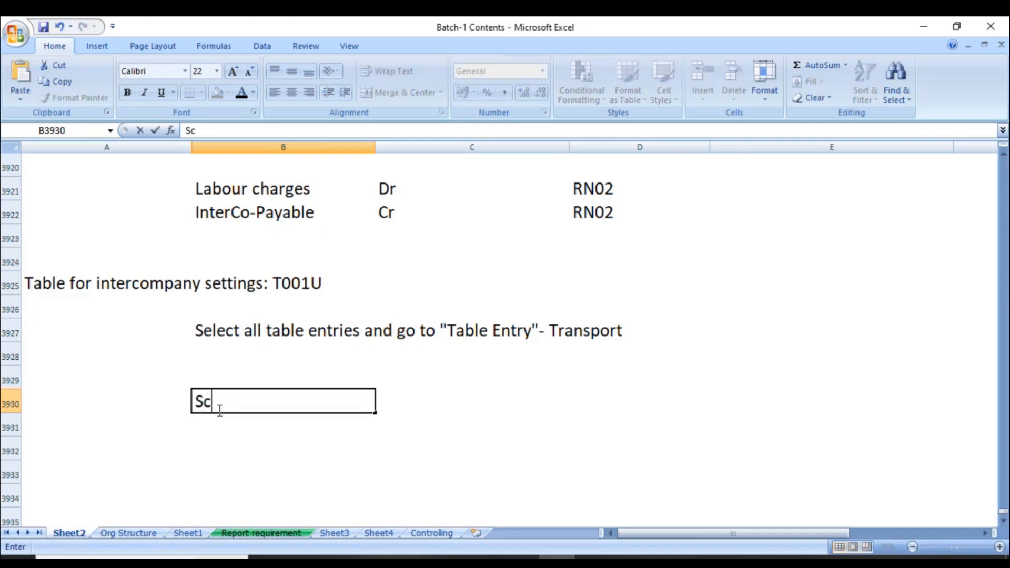
{"action": "type", "text": "enario: Post vendor inoice"}
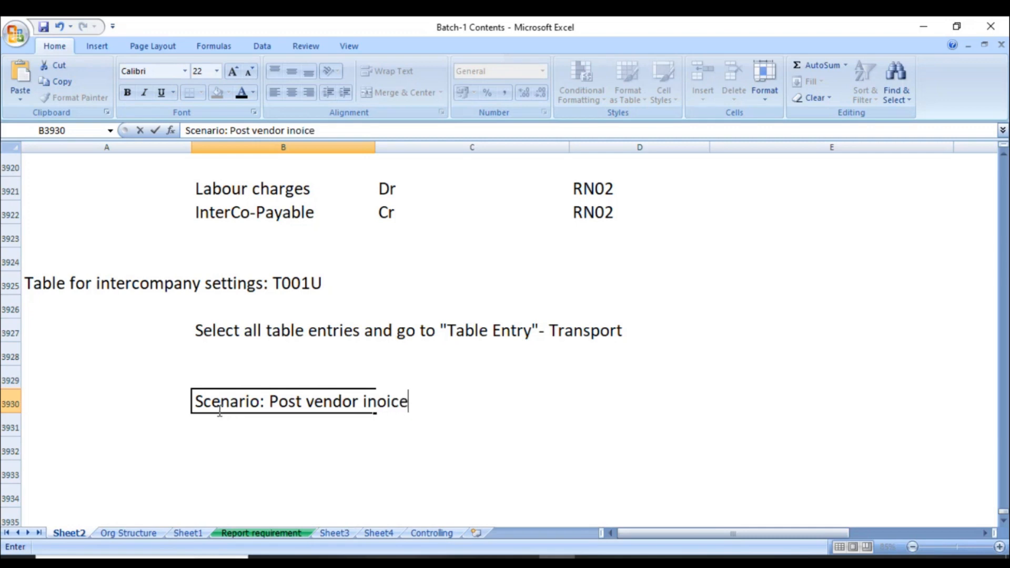
{"action": "key", "text": "BackSpace"}
{"action": "key", "text": "BackSpace"}
{"action": "key", "text": "BackSpace"}
{"action": "key", "text": "BackSpace"}
{"action": "type", "text": "voice"}
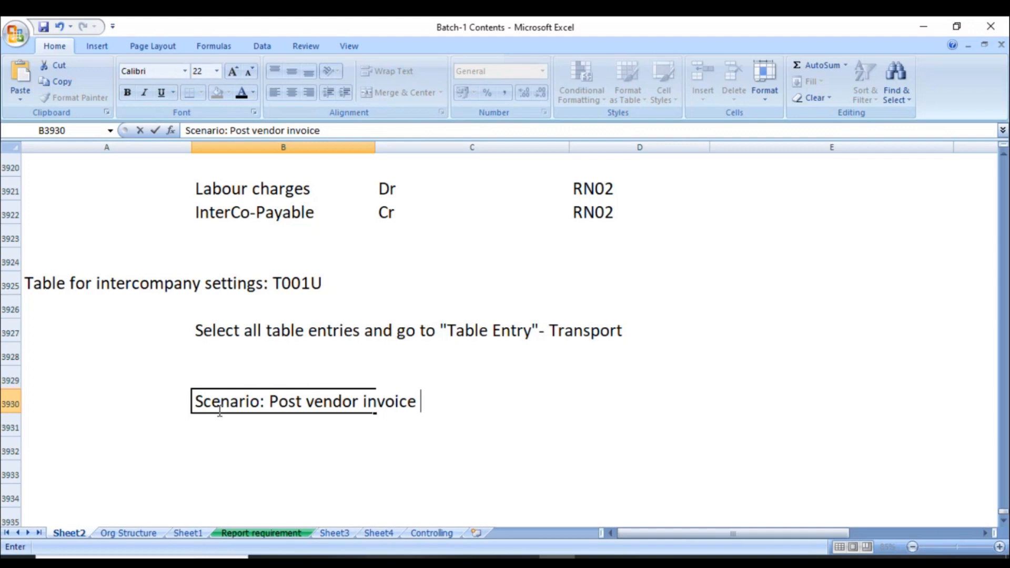
- Finish B3930 with 'FB60 in RN05 (normal vendor invoice - without intercompany)'
{"action": "type", "text": "FB60 in RN05 (normal vendor invoice - without intercoapn"}
{"action": "key", "text": "BackSpace"}
{"action": "key", "text": "BackSpace"}
{"action": "key", "text": "BackSpace"}
{"action": "type", "text": "mpnay)"}
{"action": "key", "text": "Return"}
- Enter 'Then make payment F110 for this vendor invoice from co.code RN01' in B3931
{"action": "type", "text": "Then make payment F110 for this vendor in"}
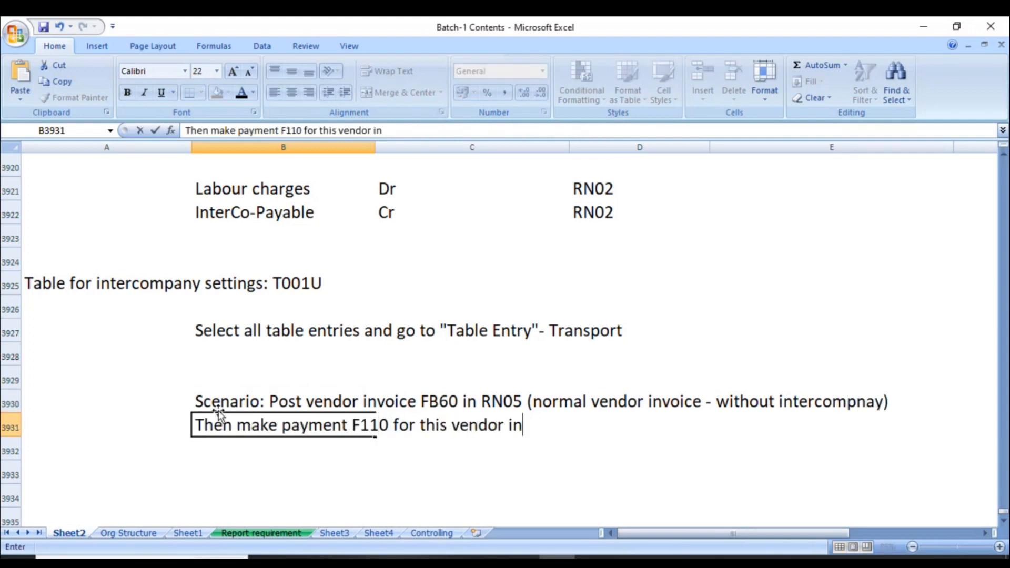
{"action": "type", "text": "voice from co.code RN01"}
{"action": "key", "text": "Return"}
{"action": "key", "text": "Return"}
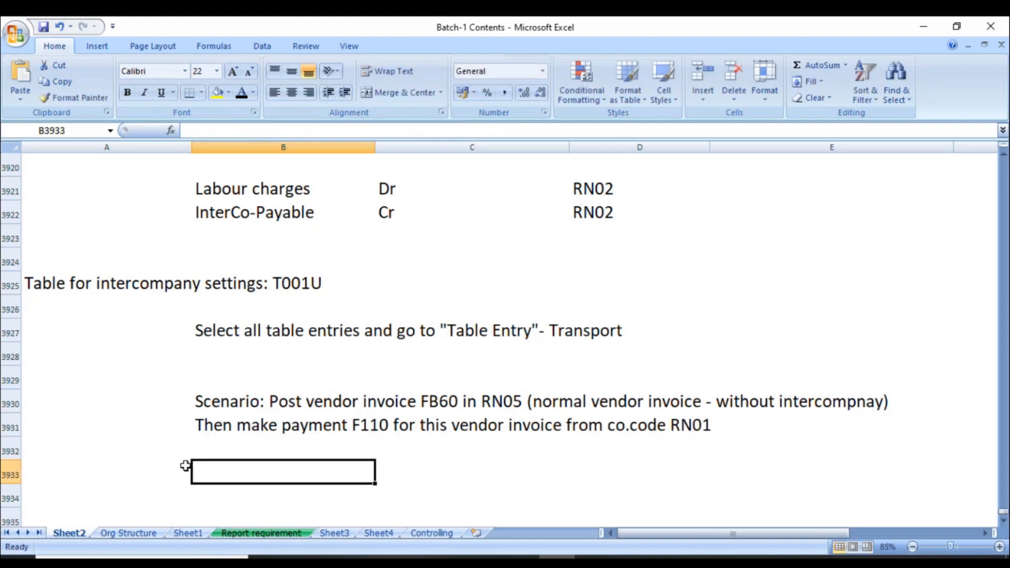
{"action": "left_click", "coordinate": [593, 558]}
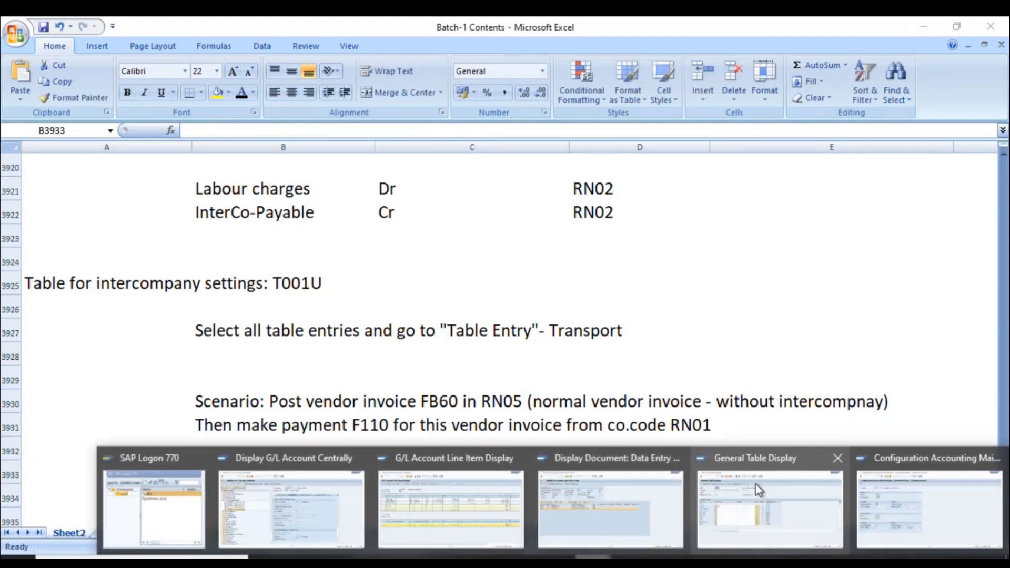
- Query table LFB1 in SE16N for company code RN05 and review the vendors returned
{"action": "left_click", "coordinate": [757, 489]}
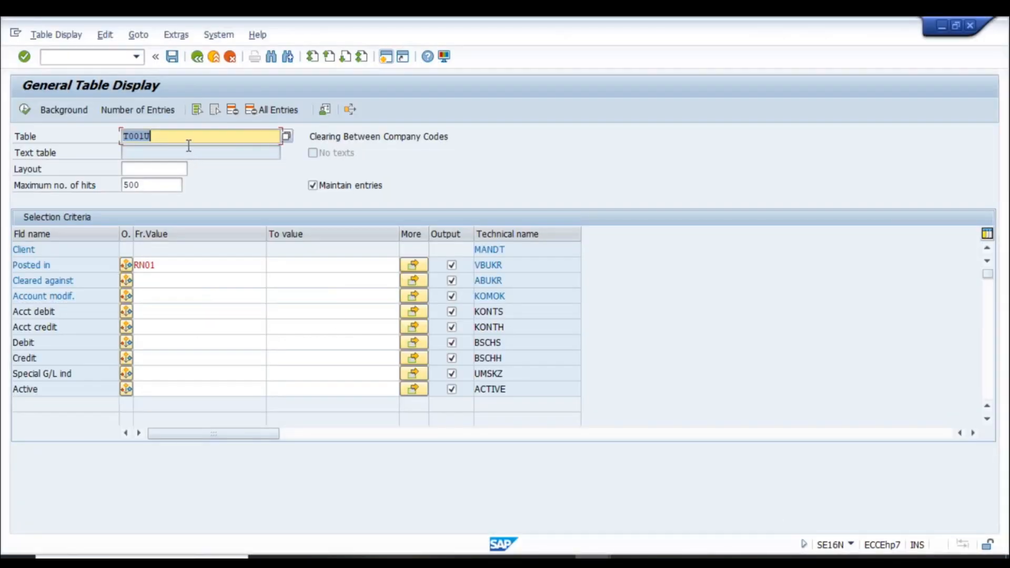
{"action": "type", "text": "LFB1"}
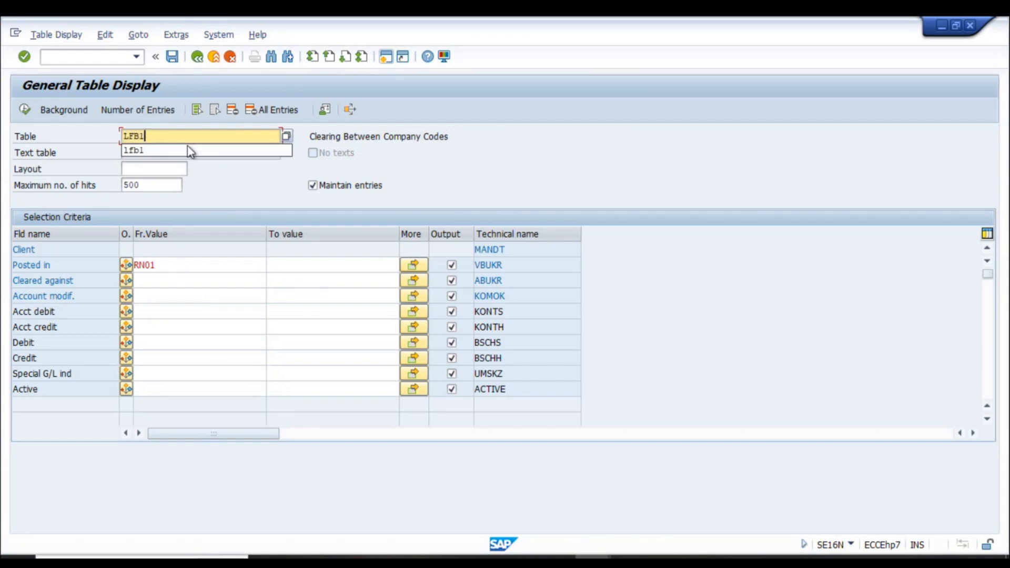
{"action": "key", "text": "Return"}
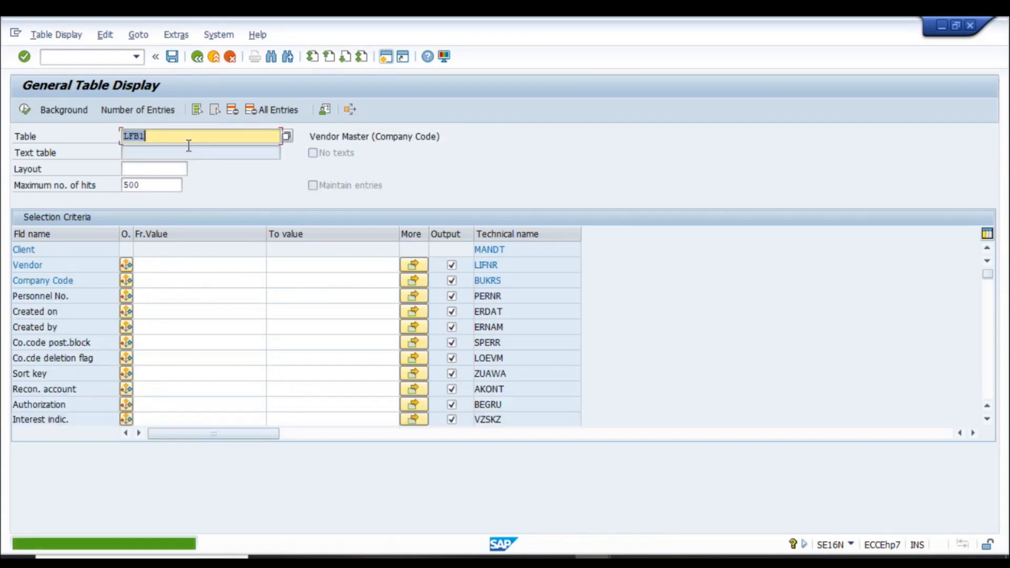
{"action": "left_click", "coordinate": [151, 279]}
{"action": "type", "text": "r"}
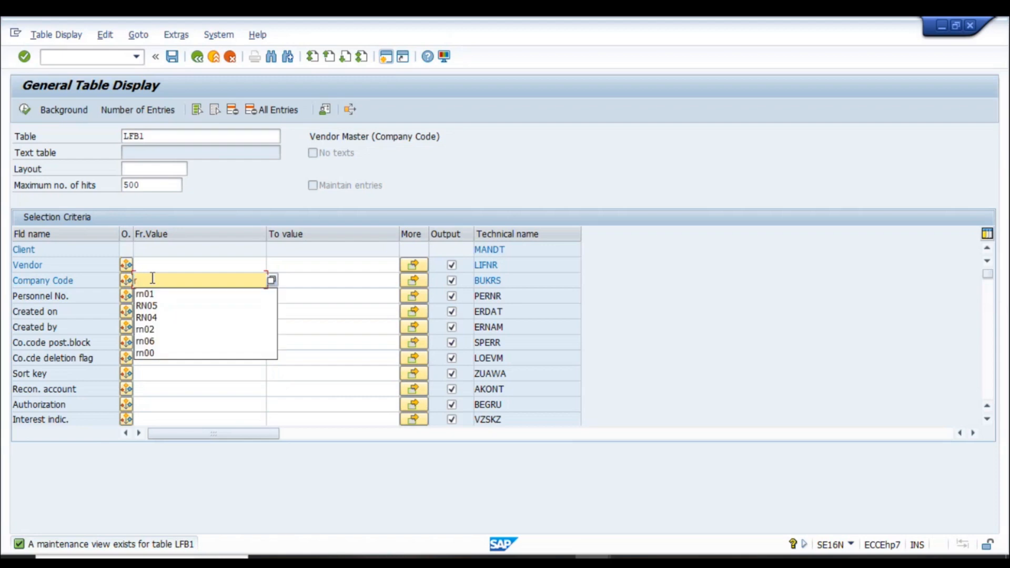
{"action": "type", "text": "n05"}
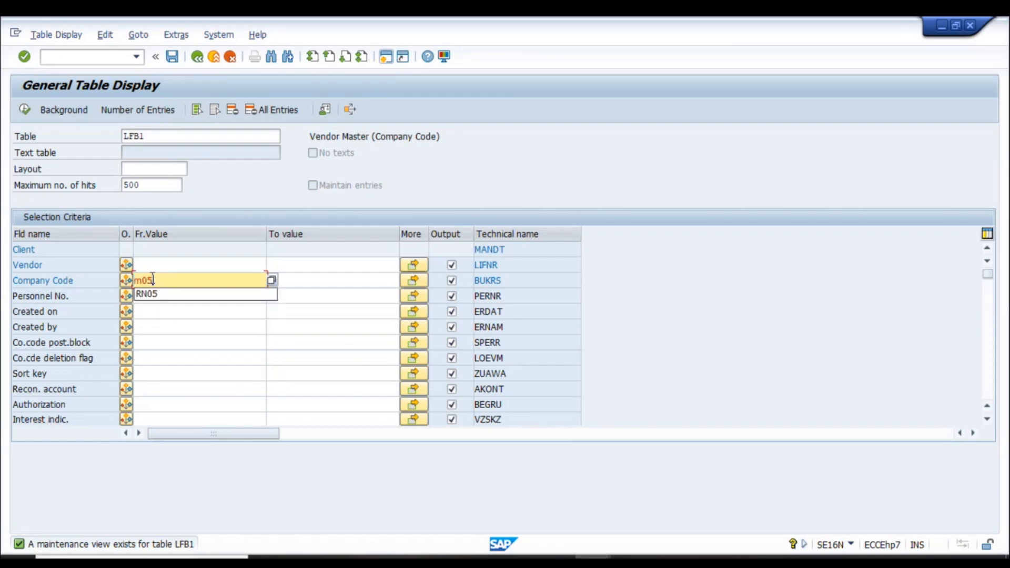
{"action": "left_click", "coordinate": [24, 109]}
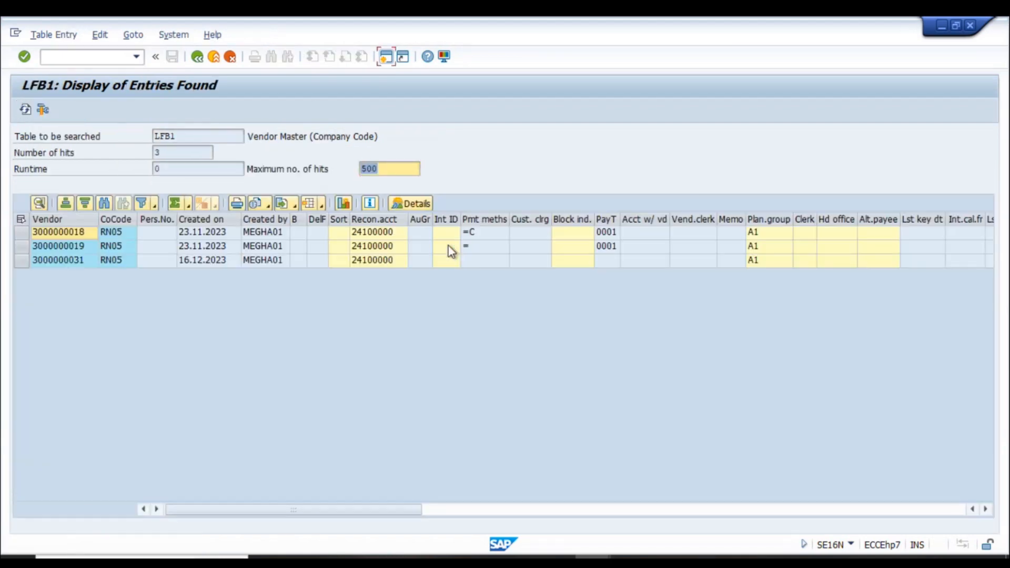
{"action": "left_click", "coordinate": [75, 248]}
{"action": "left_click", "coordinate": [74, 236]}
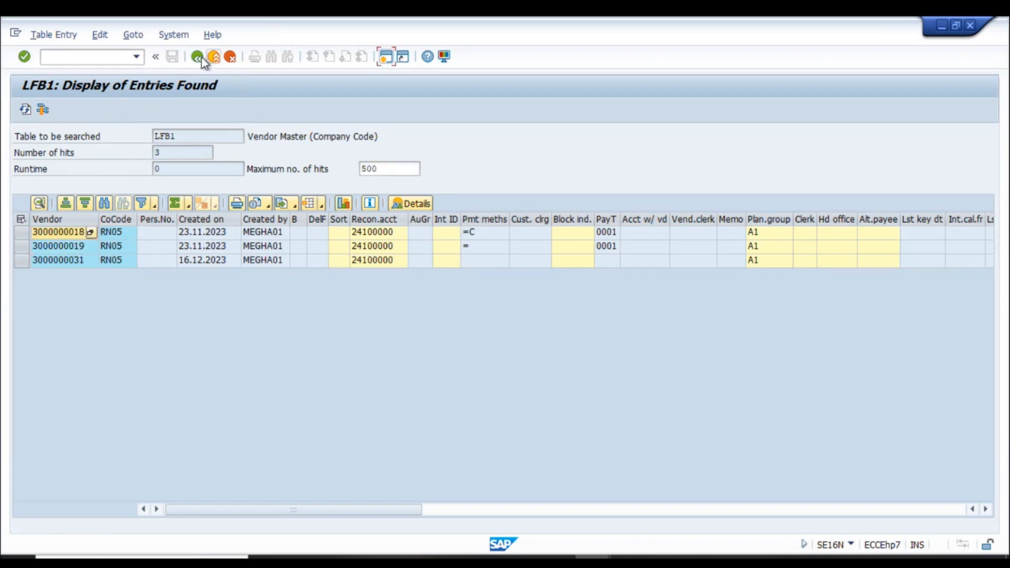
{"action": "left_click", "coordinate": [385, 55]}
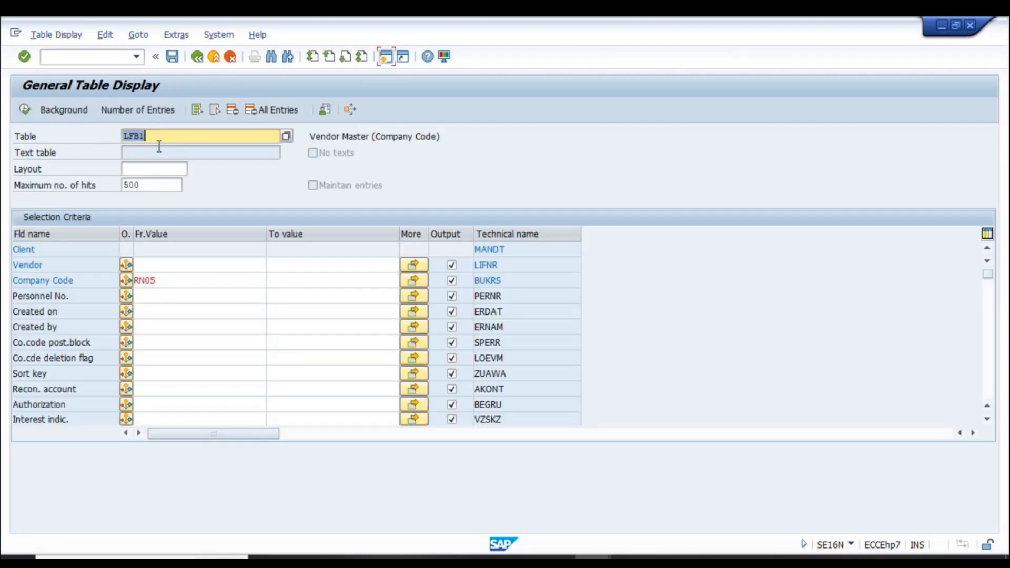
- Start vendor invoice entry with /nfb60
{"action": "key", "text": "ctrl+slash"}
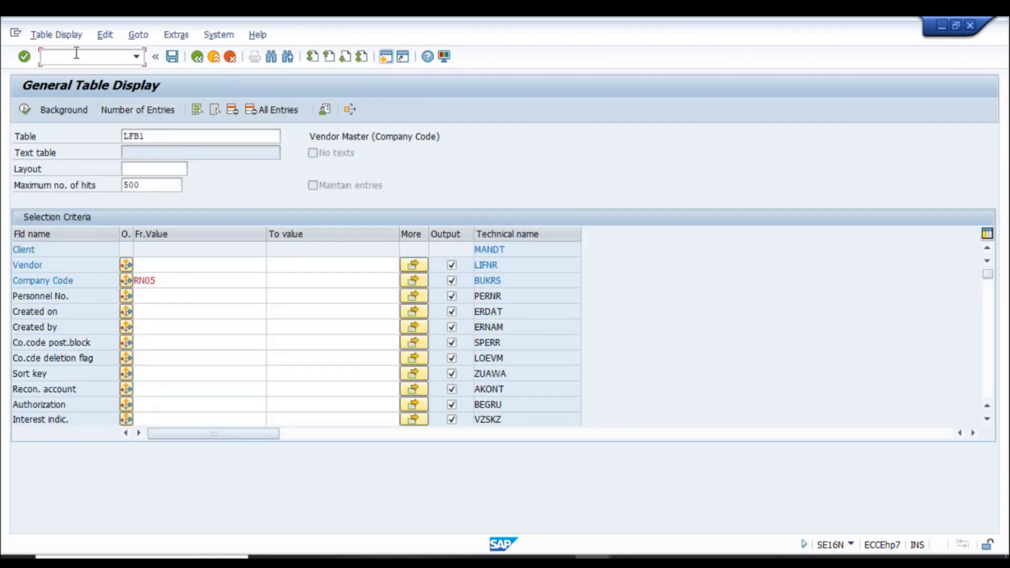
{"action": "type", "text": "/nfb60"}
{"action": "key", "text": "Return"}
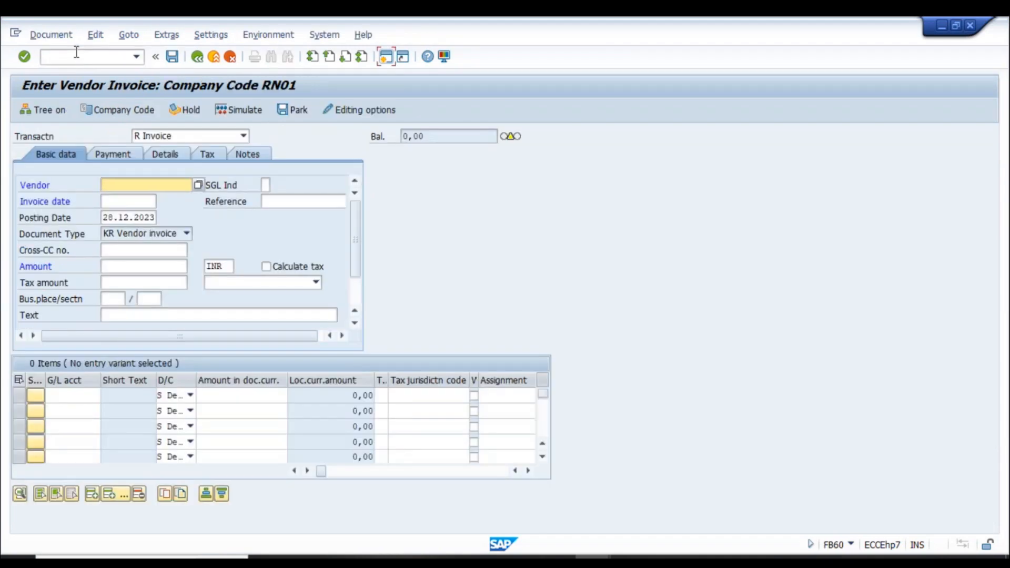
- Switch the invoice to company code RN05 and select vendor Walmart RN05 via search help
{"action": "scroll", "coordinate": [153, 115], "scroll_direction": "down", "scroll_amount": 1}
{"action": "left_click", "coordinate": [152, 113]}
{"action": "type", "text": "RN05"}
{"action": "key", "text": "Return"}
{"action": "left_click", "coordinate": [227, 190]}
{"action": "left_click", "coordinate": [508, 528]}
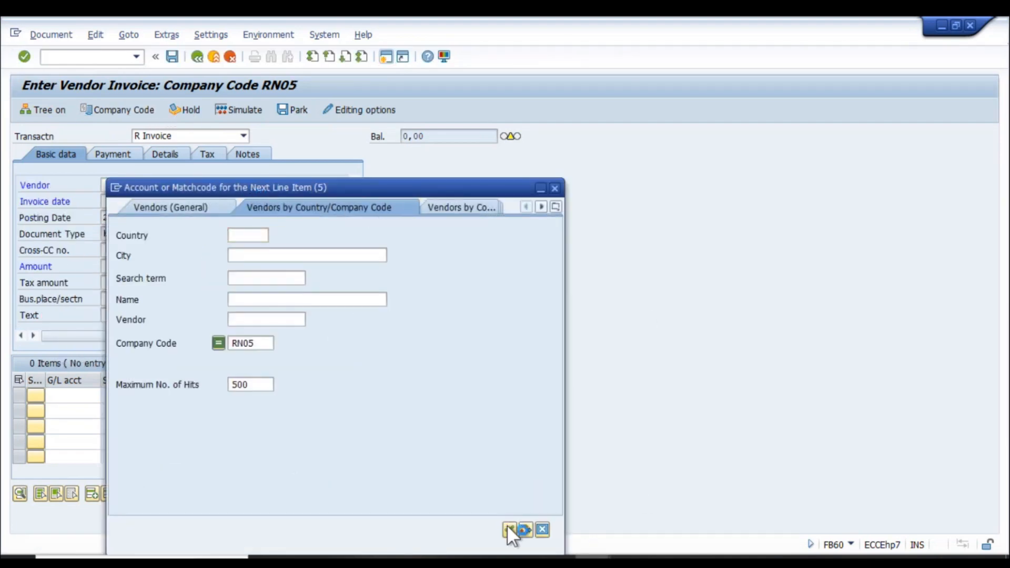
{"action": "double_click", "coordinate": [198, 140]}
{"action": "left_click", "coordinate": [199, 185]}
{"action": "left_click", "coordinate": [510, 530]}
{"action": "double_click", "coordinate": [228, 167]}
- Enter invoice date 28.12.2023, reference inv878, amount 6500 and text 'invoice'
{"action": "left_click", "coordinate": [122, 202]}
{"action": "type", "text": "28.12.2023"}
{"action": "key", "text": "Tab"}
{"action": "type", "text": "inv878"}
{"action": "key", "text": "Tab"}
{"action": "left_click", "coordinate": [142, 266]}
{"action": "type", "text": "65000"}
{"action": "left_click", "coordinate": [220, 265]}
{"action": "left_click", "coordinate": [128, 316]}
{"action": "left_click", "coordinate": [155, 266]}
{"action": "key", "text": "BackSpace"}
{"action": "key", "text": "Tab"}
{"action": "left_click", "coordinate": [132, 316]}
{"action": "type", "text": "invoice"}
- Post the line item to G/L 42100012 (Grocery Exp) with cost center I0016
{"action": "left_click", "coordinate": [74, 395]}
{"action": "left_click", "coordinate": [106, 395]}
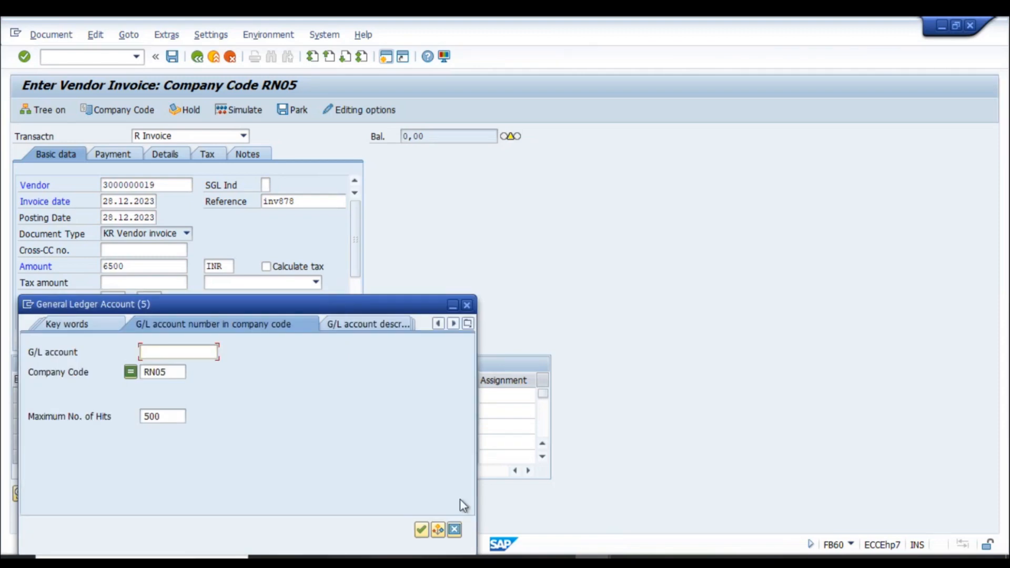
{"action": "left_click", "coordinate": [424, 528]}
{"action": "scroll", "coordinate": [254, 379], "scroll_direction": "down", "scroll_amount": 8}
{"action": "scroll", "coordinate": [254, 379], "scroll_direction": "down", "scroll_amount": 12}
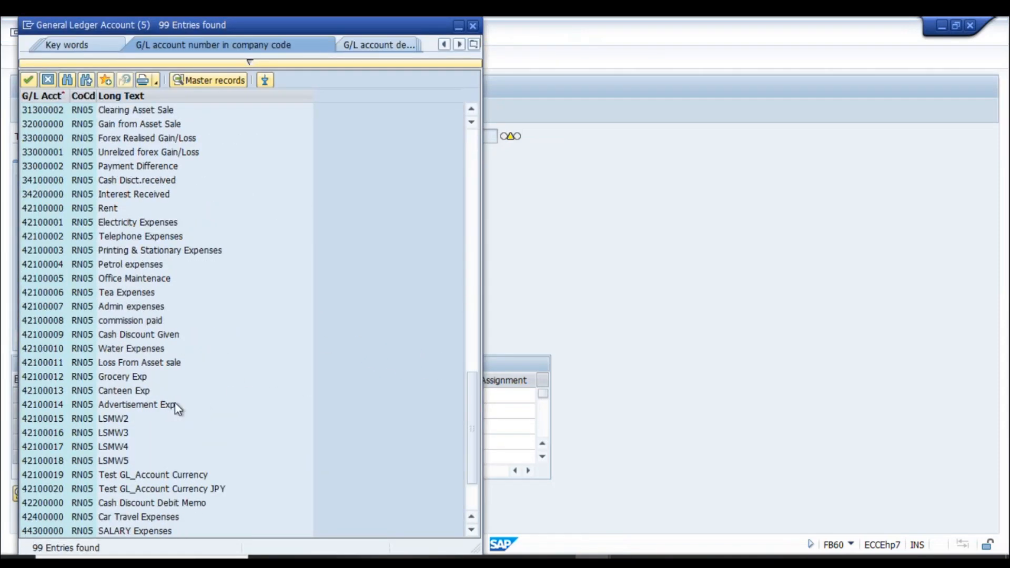
{"action": "double_click", "coordinate": [173, 378]}
{"action": "key", "text": "Tab"}
{"action": "key", "text": "Tab"}
{"action": "key", "text": "Tab"}
{"action": "key", "text": "Tab"}
{"action": "key", "text": "Tab"}
{"action": "key", "text": "Tab"}
{"action": "key", "text": "Tab"}
{"action": "left_click", "coordinate": [531, 395]}
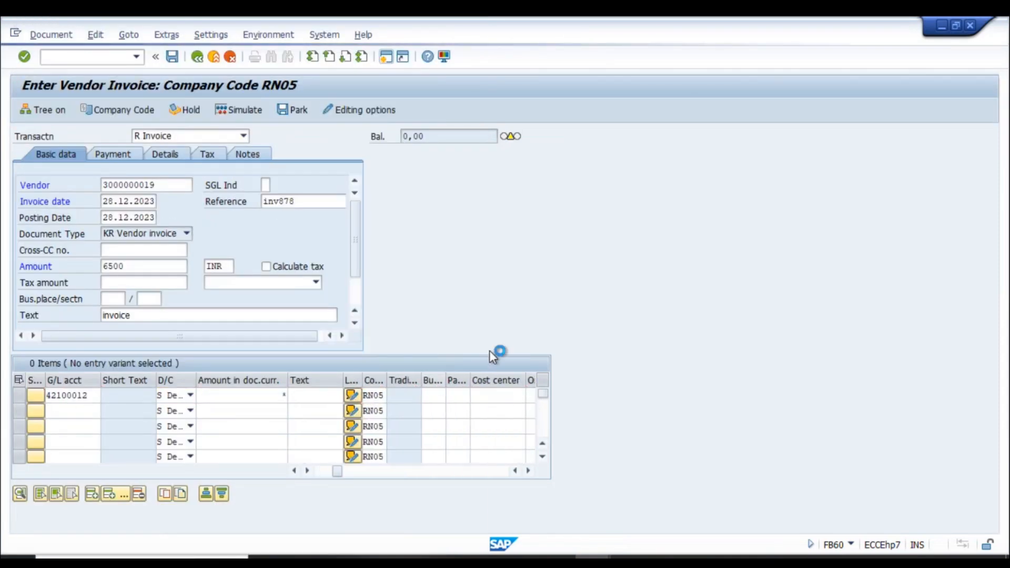
{"action": "left_click", "coordinate": [693, 492]}
{"action": "key", "text": "Return"}
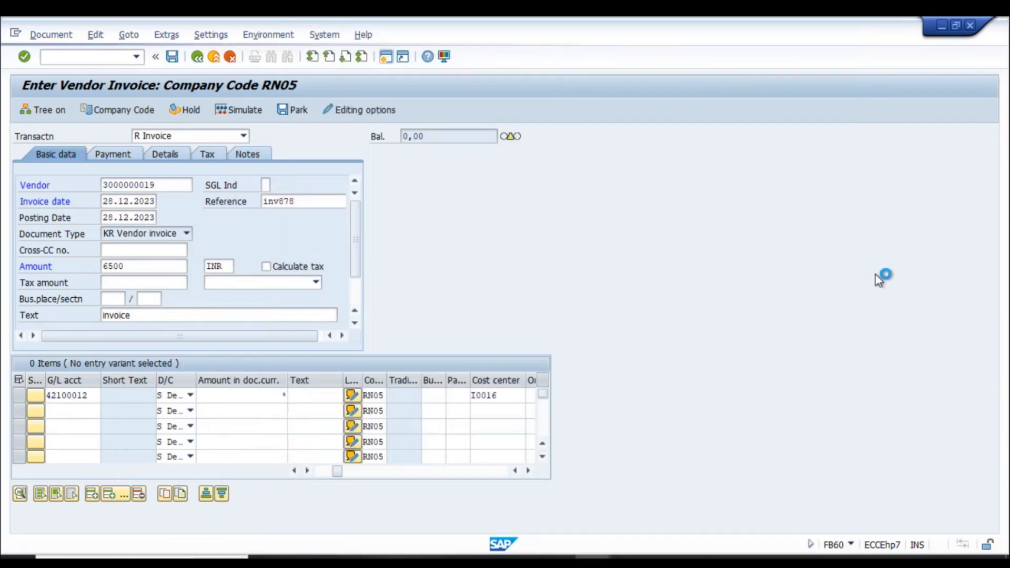
{"action": "key", "text": "Return"}
{"action": "key", "text": "ctrl+s"}
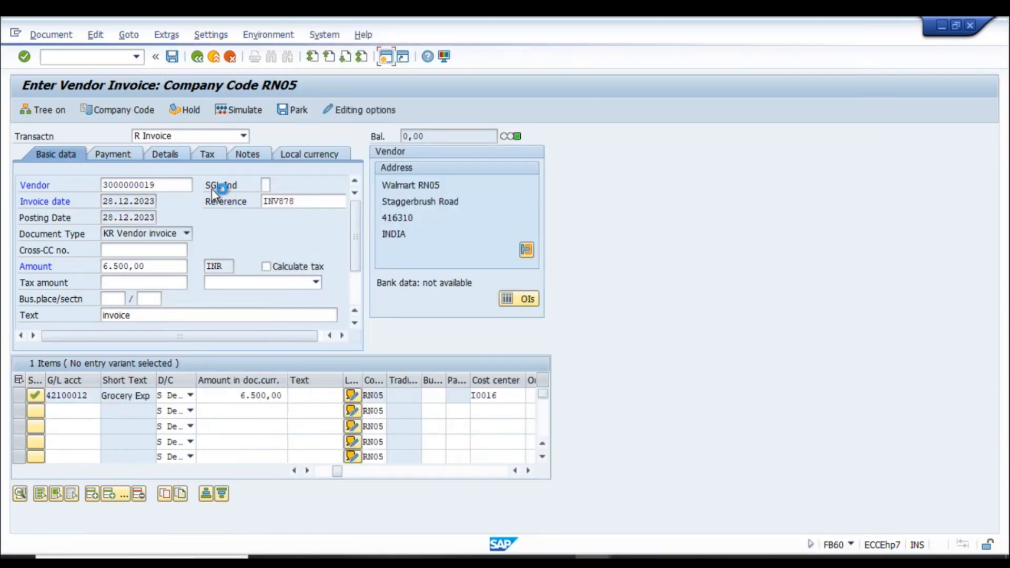
{"action": "left_click", "coordinate": [58, 37]}
{"action": "left_click", "coordinate": [91, 75]}
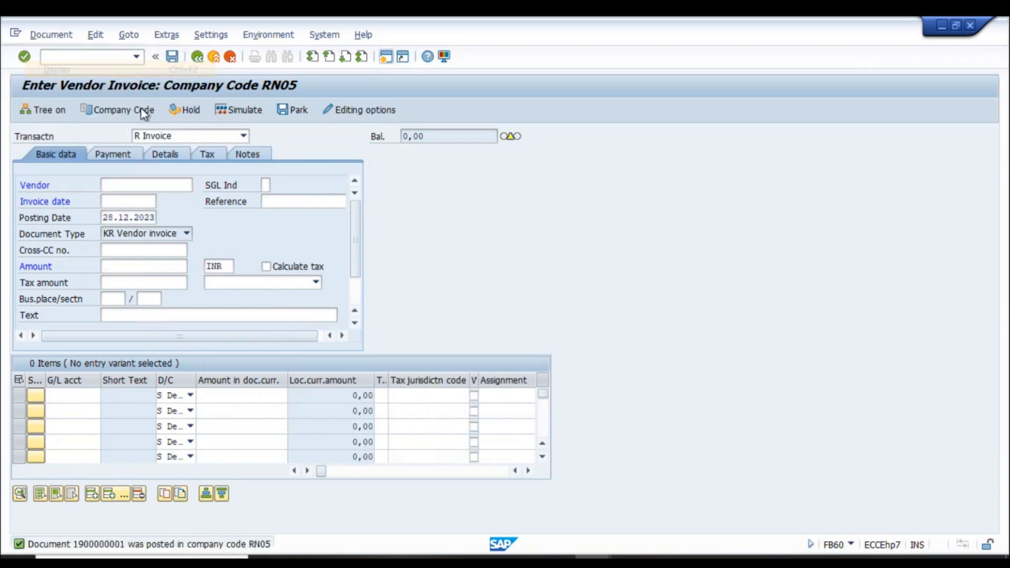
- Check the vendor's open invoice item in the line item display, then return to the RN01–RN05 OBYA settings
{"action": "left_click", "coordinate": [141, 267]}
{"action": "key", "text": "ctrl+slash"}
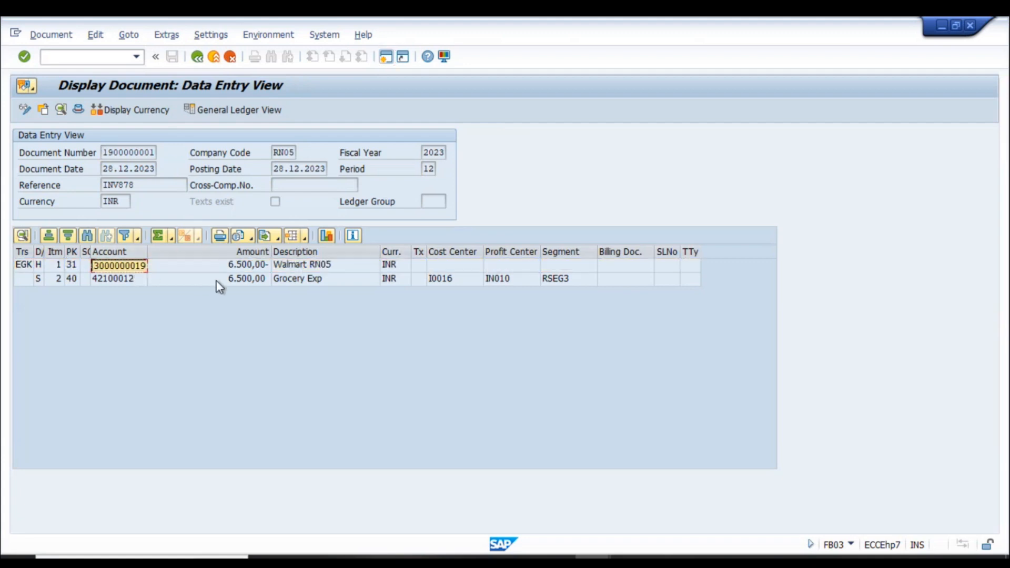
{"action": "type", "text": "/nfbl1n"}
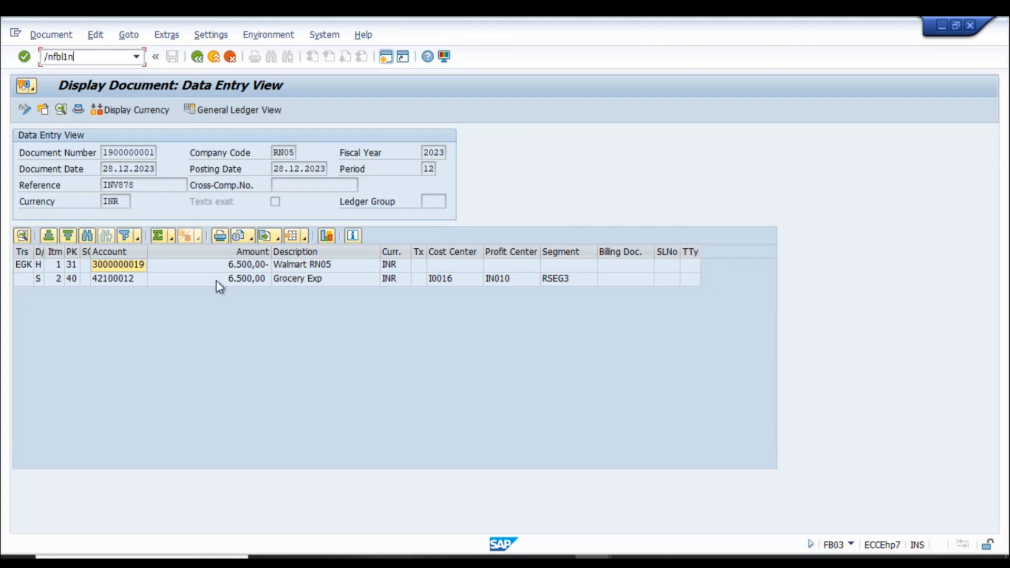
{"action": "key", "text": "Return"}
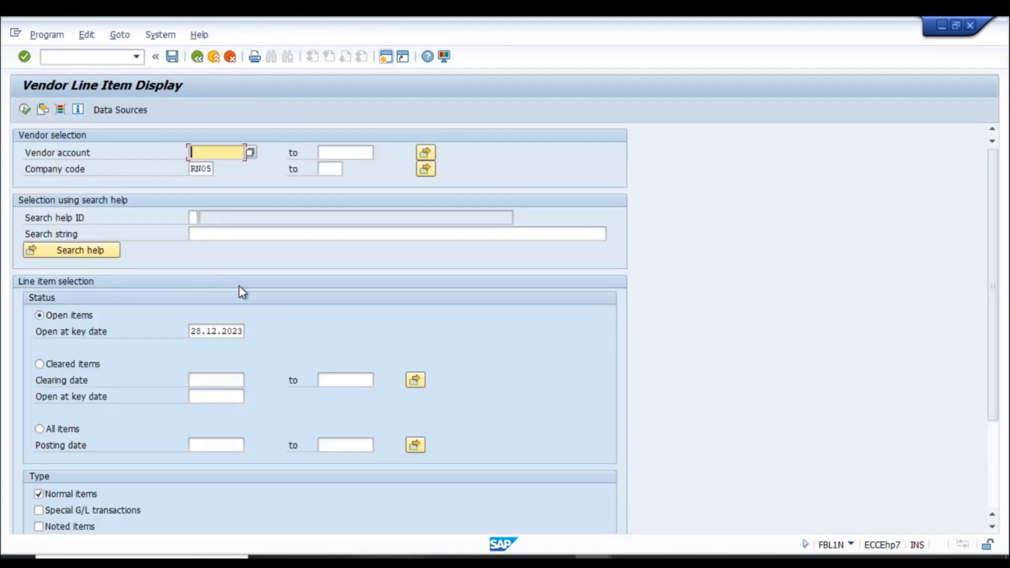
{"action": "left_click", "coordinate": [21, 112]}
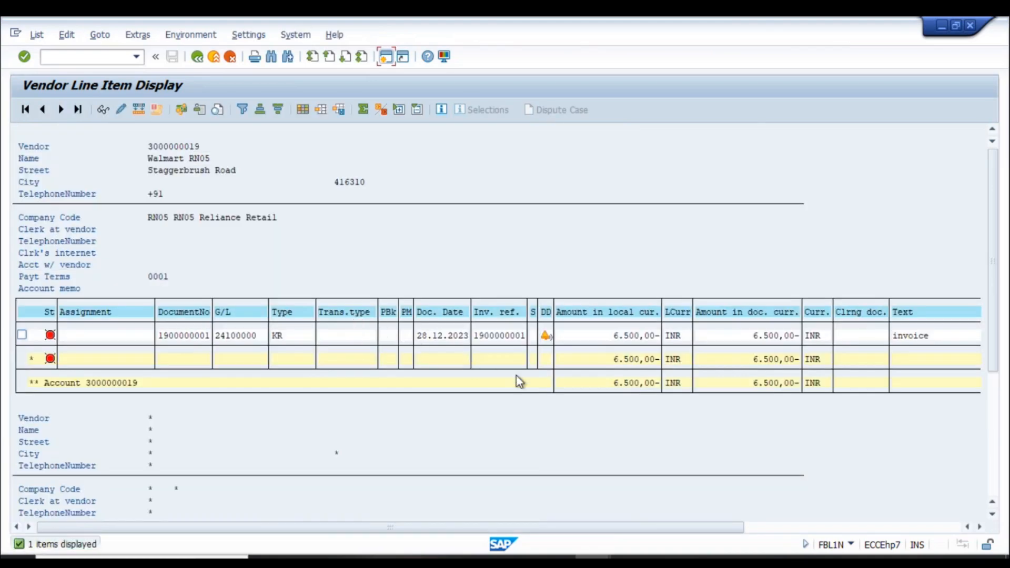
{"action": "left_click", "coordinate": [612, 336]}
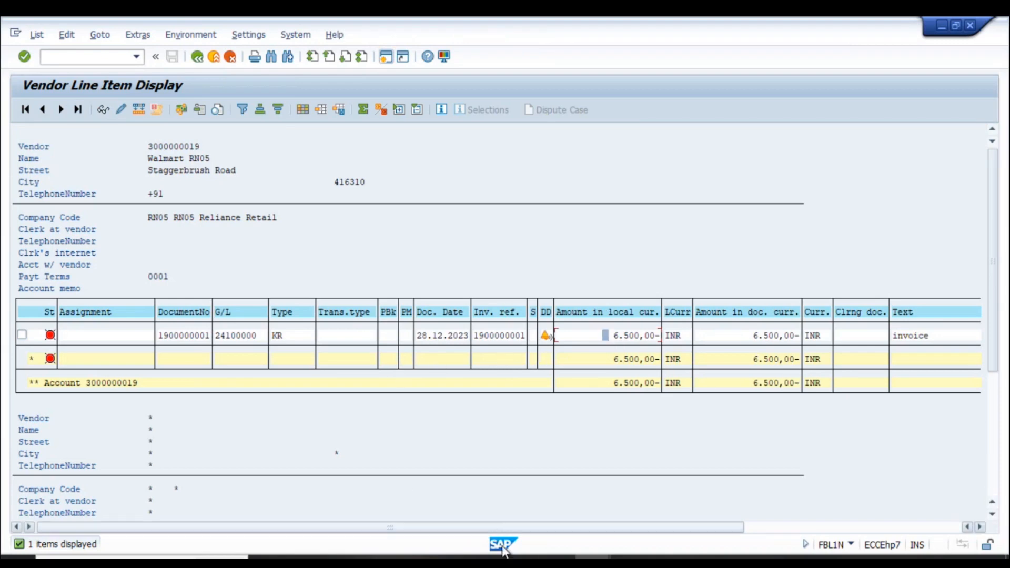
{"action": "left_click", "coordinate": [593, 557]}
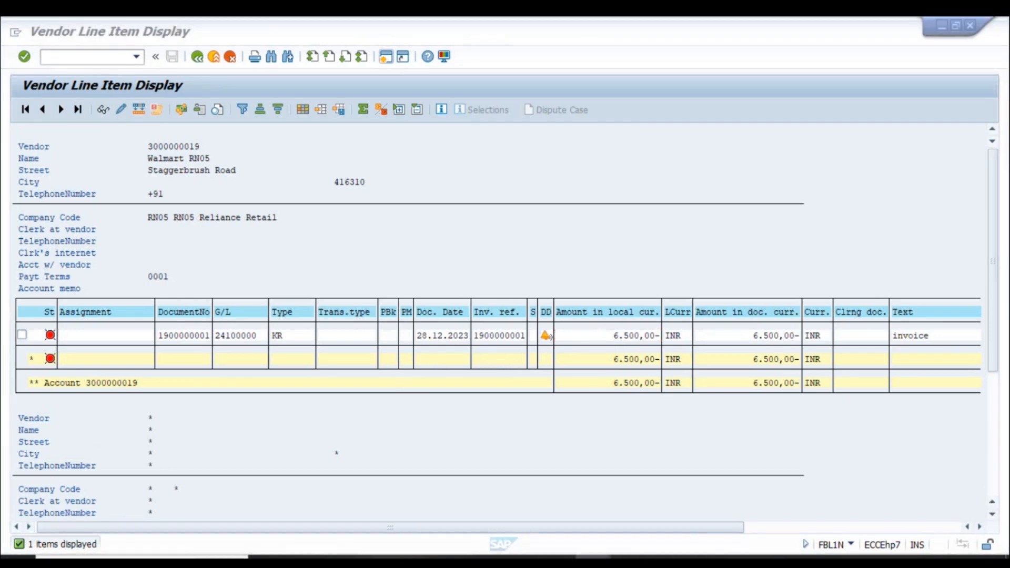
{"action": "left_click", "coordinate": [906, 507]}
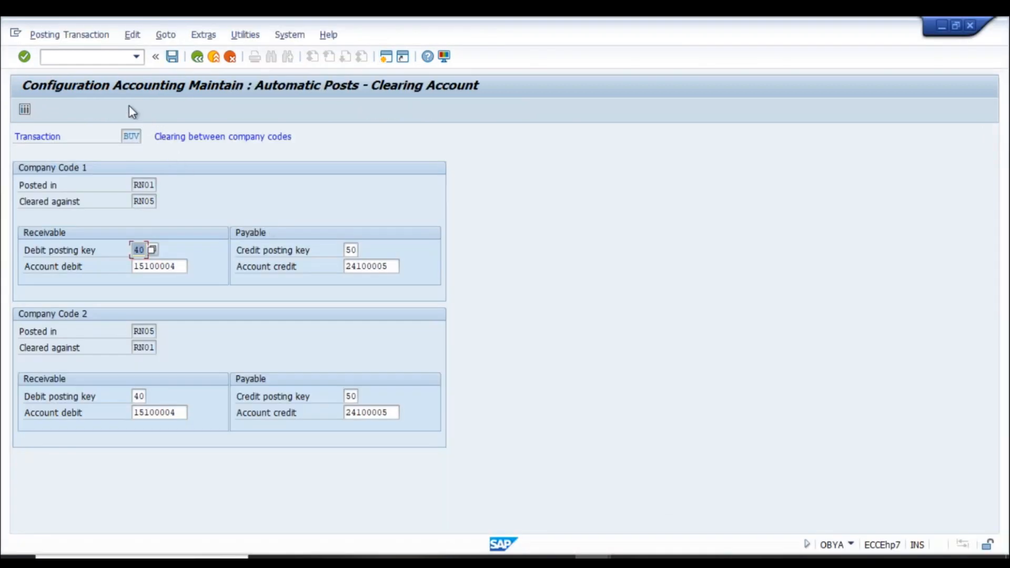
- Open F110 and enter run date 28.12.2023 with identification RN05
{"action": "left_click", "coordinate": [69, 58]}
{"action": "type", "text": "/nf110"}
{"action": "key", "text": "Return"}
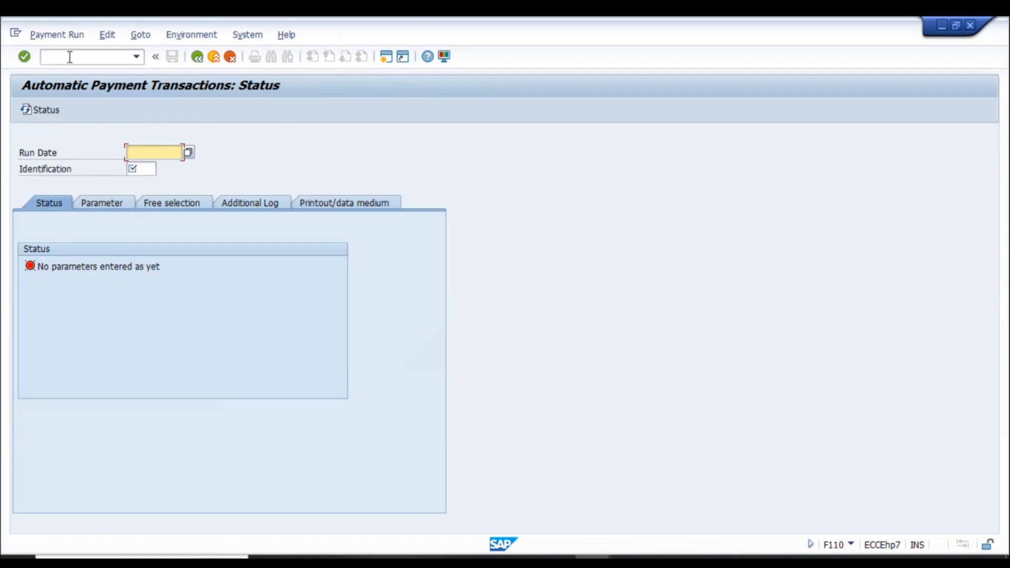
{"action": "type", "text": "28.12.2023"}
{"action": "key", "text": "Tab"}
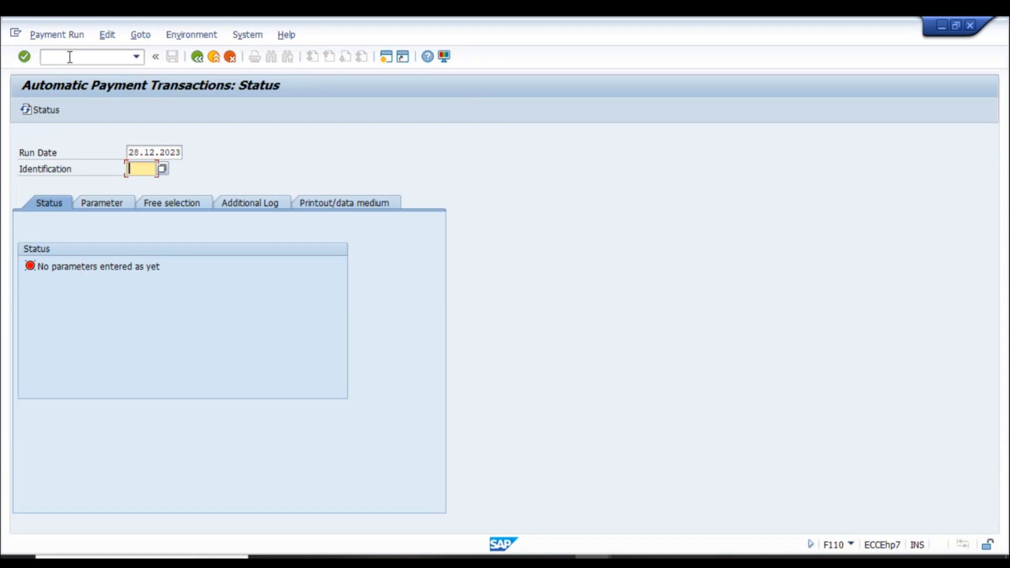
{"action": "type", "text": "RN05"}
{"action": "key", "text": "shift+Tab"}
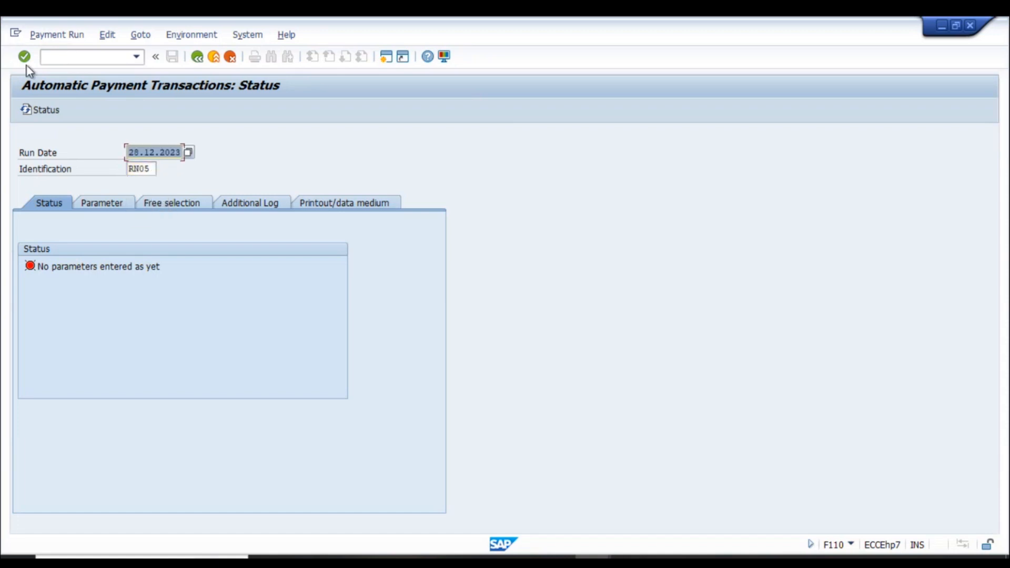
- Enter paying company code RN05 in the run parameters, then return to the vendor line items
{"action": "left_click", "coordinate": [107, 208]}
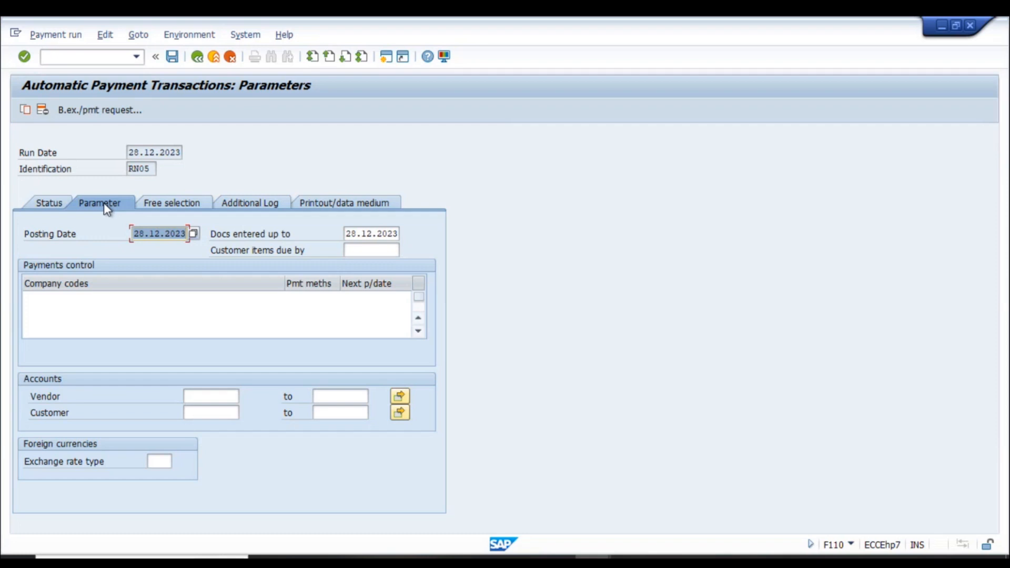
{"action": "left_click", "coordinate": [92, 305]}
{"action": "type", "text": "RN05"}
{"action": "key", "text": "Tab"}
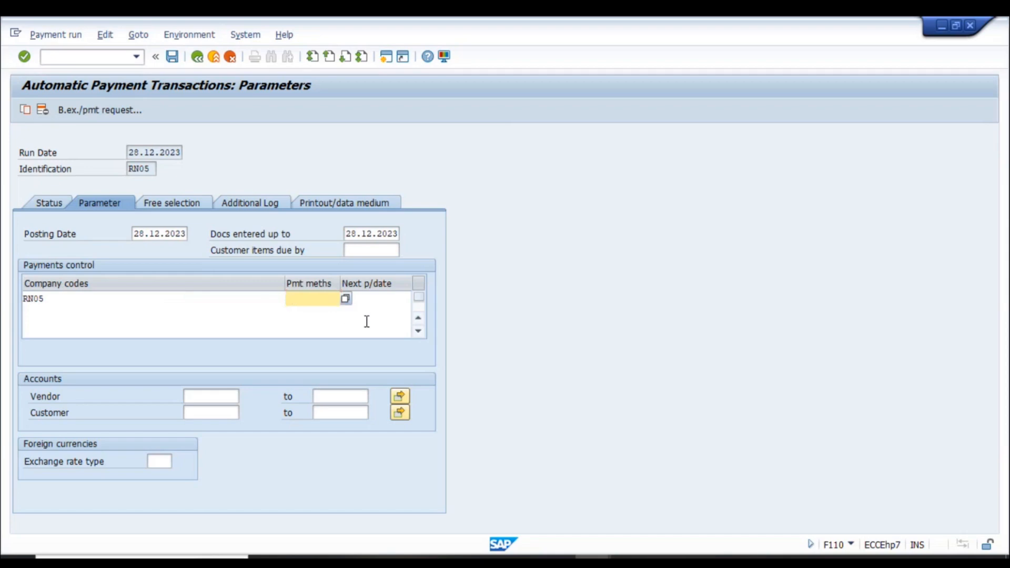
{"action": "key", "text": "alt+Tab"}
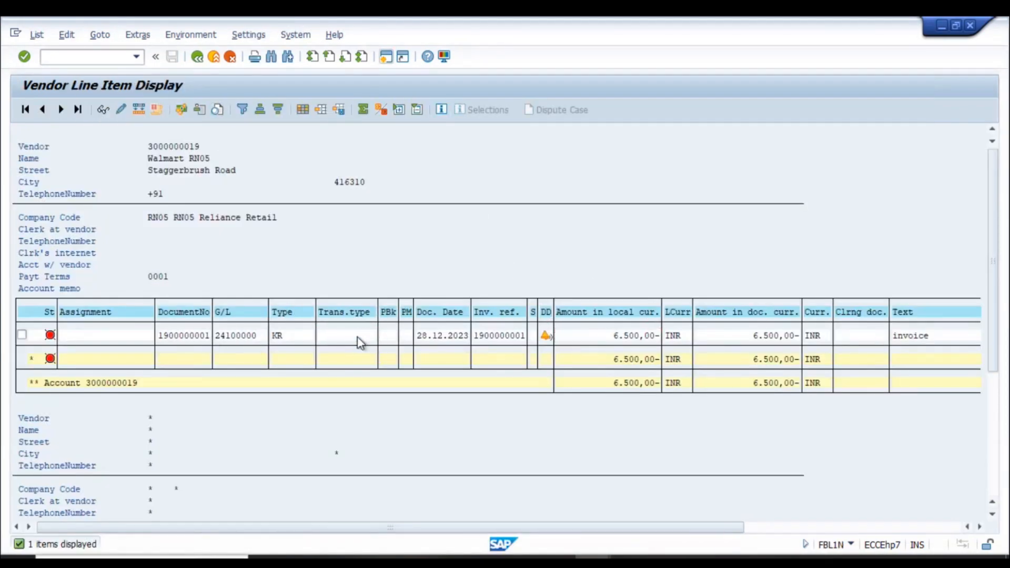
- Open the RN05 invoice line item in change mode at its payment method field
{"action": "double_click", "coordinate": [360, 342]}
{"action": "left_click", "coordinate": [25, 110]}
{"action": "left_click", "coordinate": [90, 348]}
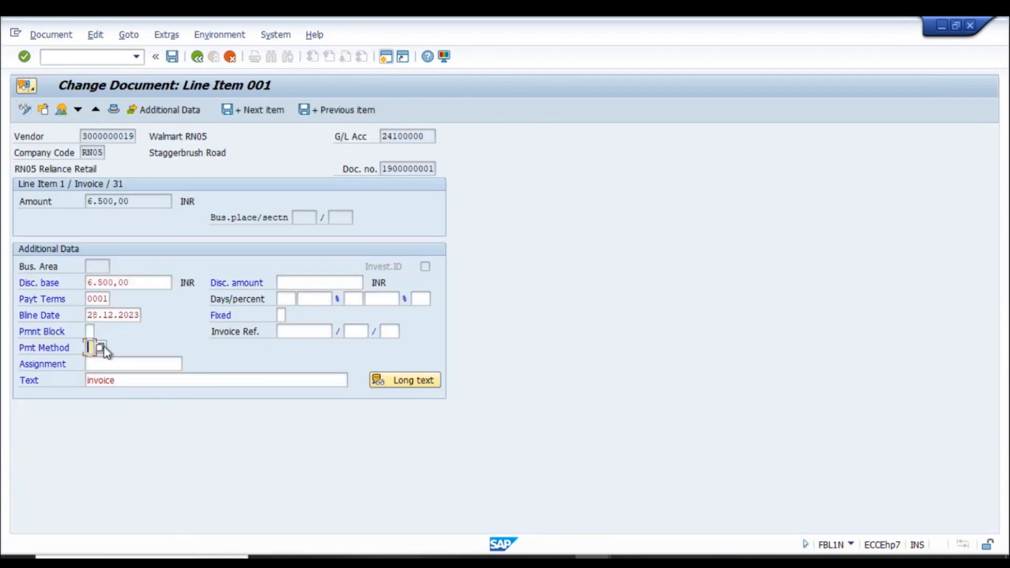
- In a new session, run FBZP and view payment methods per country and per company code
{"action": "left_click", "coordinate": [386, 57]}
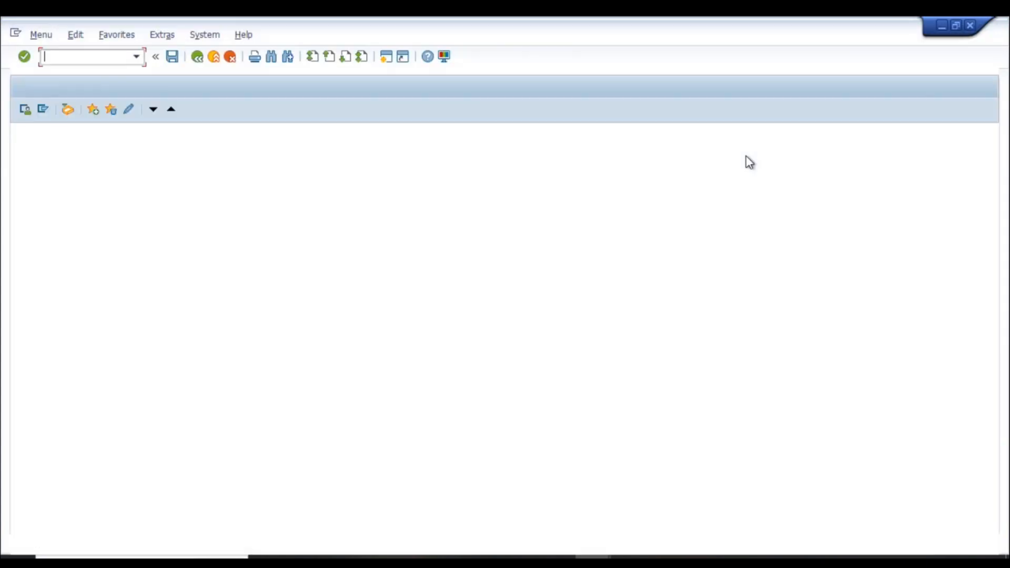
{"action": "type", "text": "fbzp"}
{"action": "key", "text": "Return"}
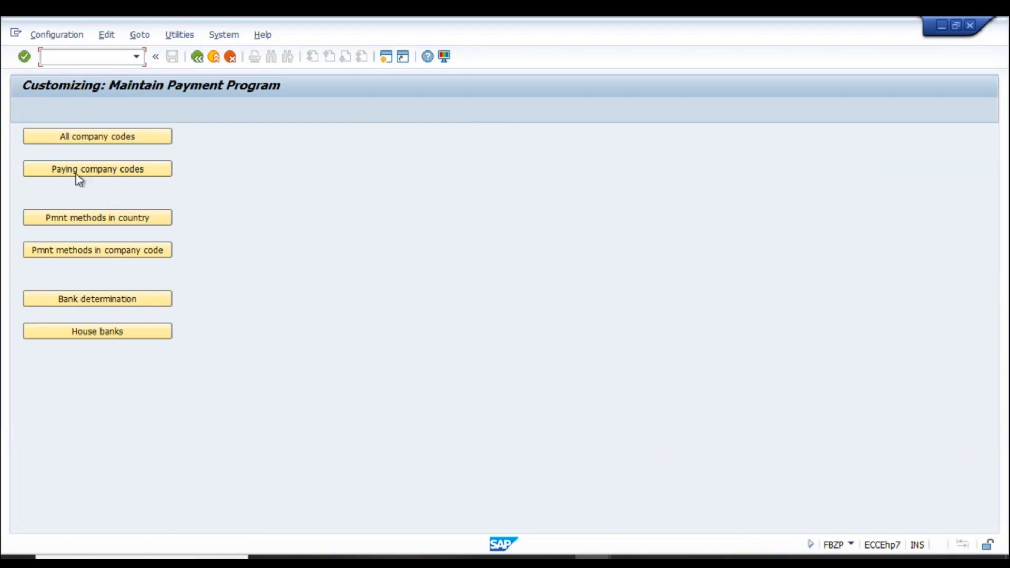
{"action": "left_click", "coordinate": [121, 223]}
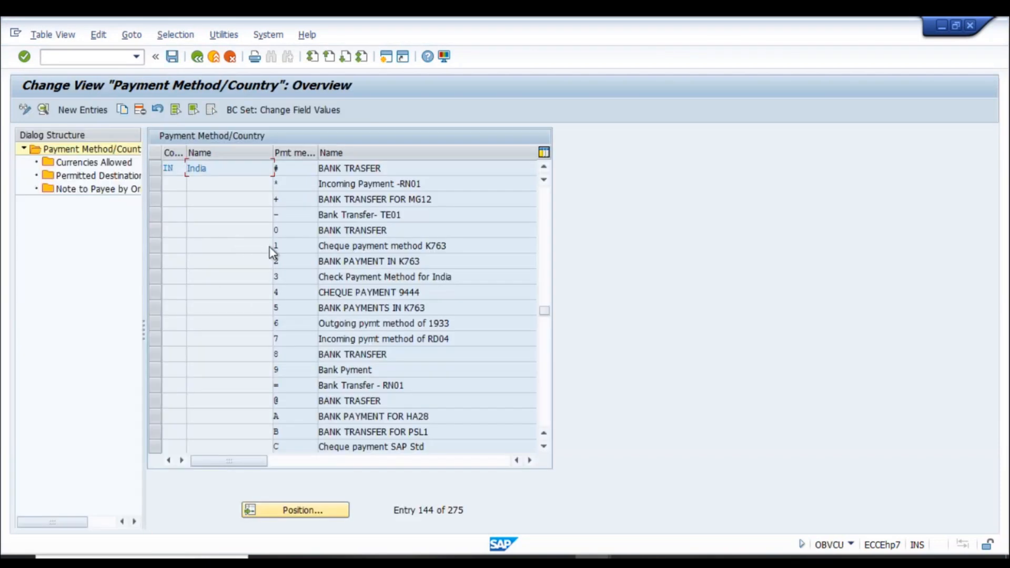
{"action": "left_click", "coordinate": [197, 57]}
{"action": "left_click", "coordinate": [91, 251]}
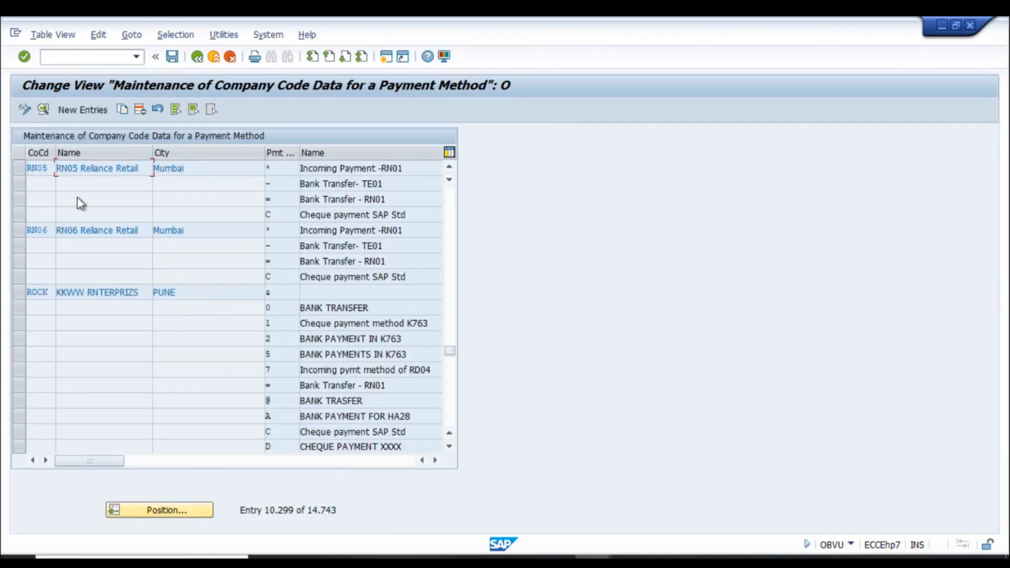
- Inspect the Bank Transfer TE01 and Bank Transfer RN01 company code payment method entries
{"action": "scroll", "coordinate": [135, 211], "scroll_direction": "up", "scroll_amount": 1}
{"action": "scroll", "coordinate": [140, 214], "scroll_direction": "up", "scroll_amount": 1}
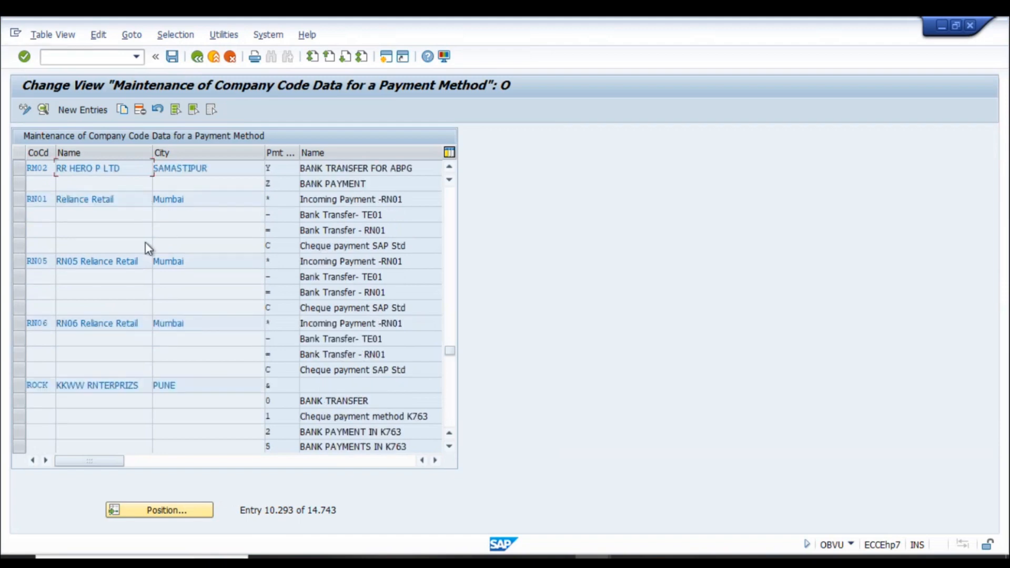
{"action": "left_click", "coordinate": [284, 214]}
{"action": "left_click", "coordinate": [388, 231]}
{"action": "left_click", "coordinate": [396, 214]}
{"action": "left_click", "coordinate": [282, 230]}
{"action": "scroll", "coordinate": [294, 237], "scroll_direction": "up", "scroll_amount": 3}
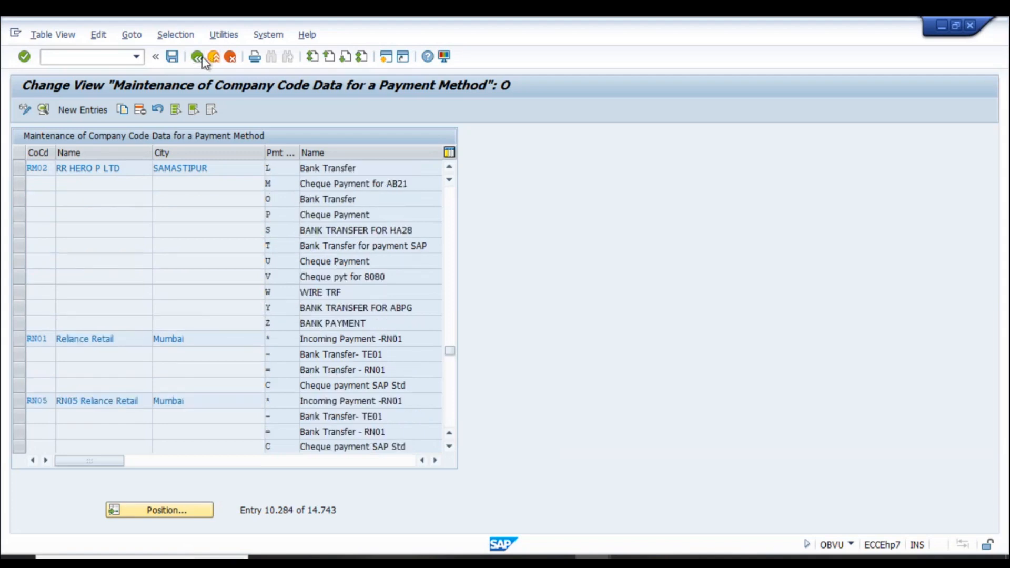
{"action": "left_click", "coordinate": [199, 57]}
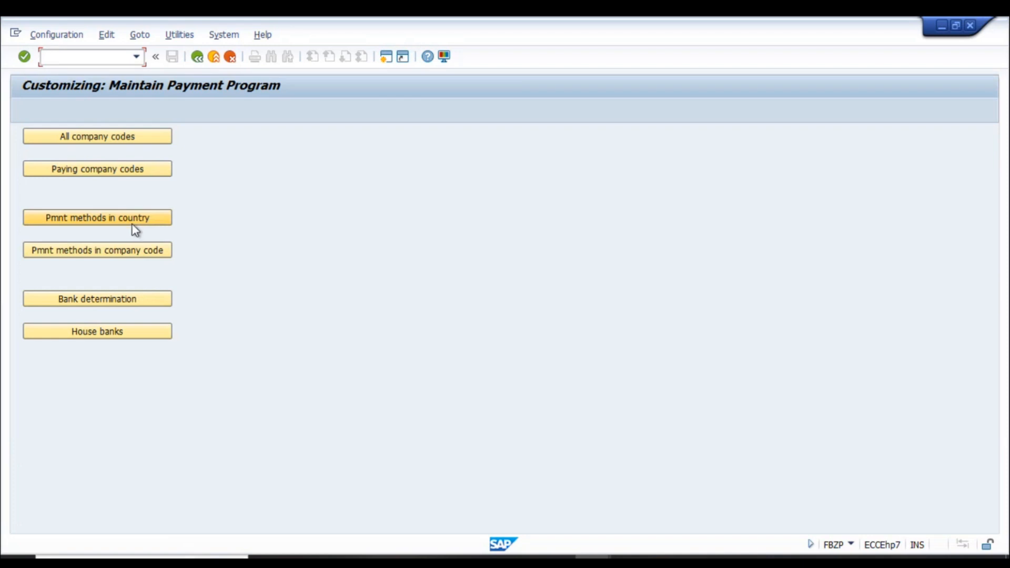
- Check payment method B for India and the '=' payment method for RN01
{"action": "left_click", "coordinate": [149, 223]}
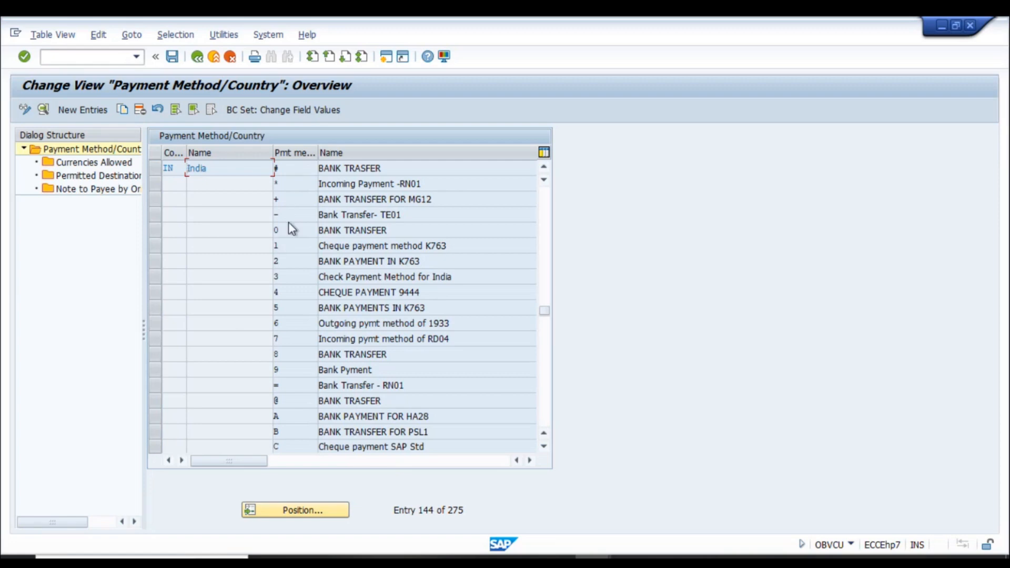
{"action": "scroll", "coordinate": [307, 373], "scroll_direction": "down", "scroll_amount": 1}
{"action": "left_click", "coordinate": [294, 384]}
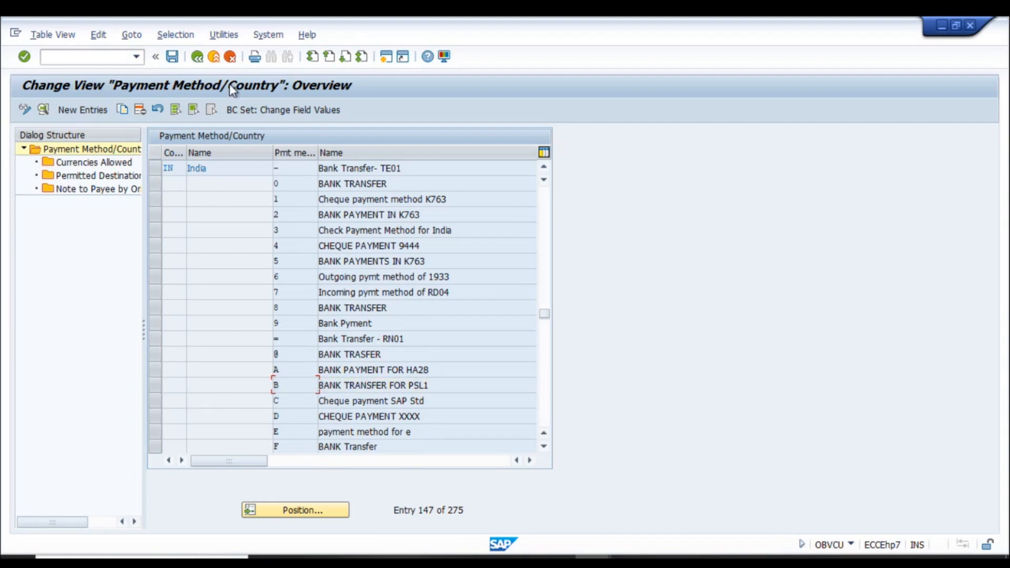
{"action": "left_click", "coordinate": [196, 61]}
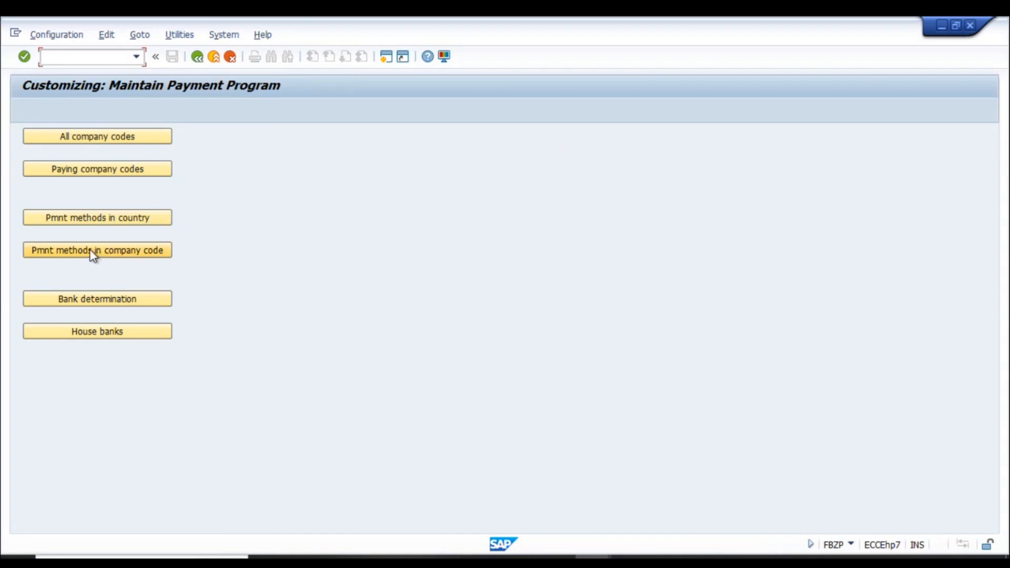
{"action": "left_click", "coordinate": [90, 252]}
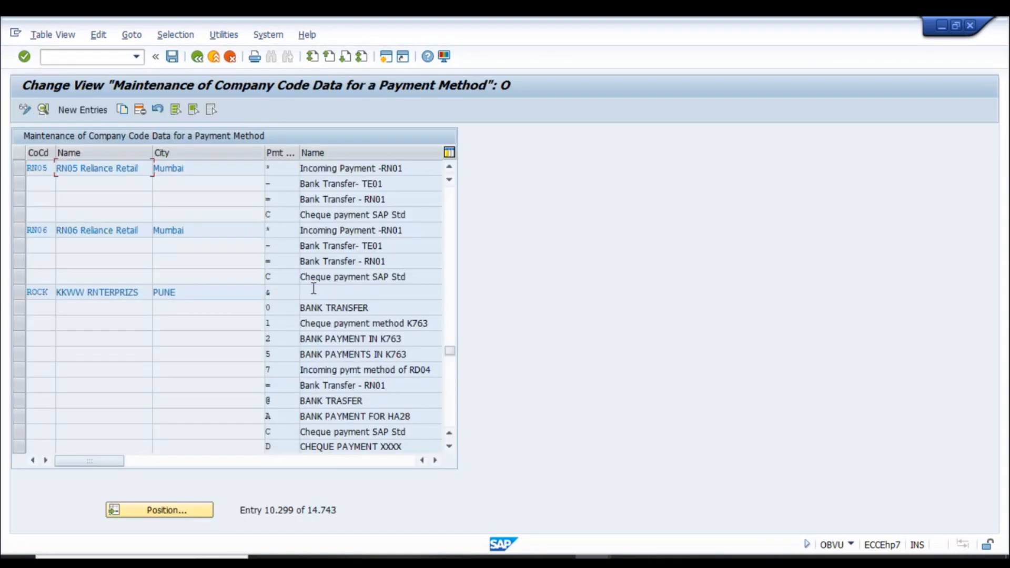
{"action": "scroll", "coordinate": [207, 216], "scroll_direction": "up", "scroll_amount": 1}
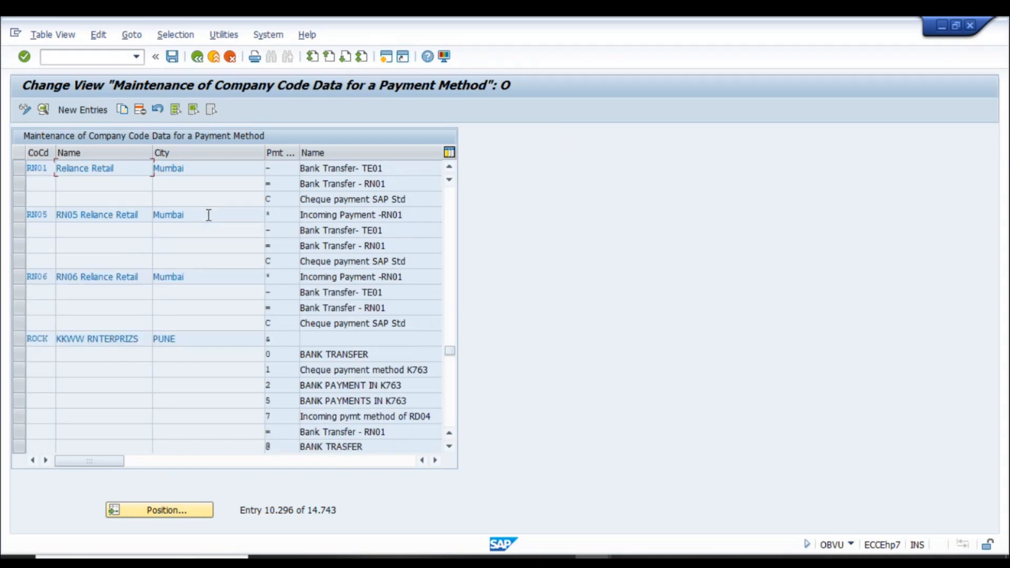
{"action": "left_click", "coordinate": [282, 187]}
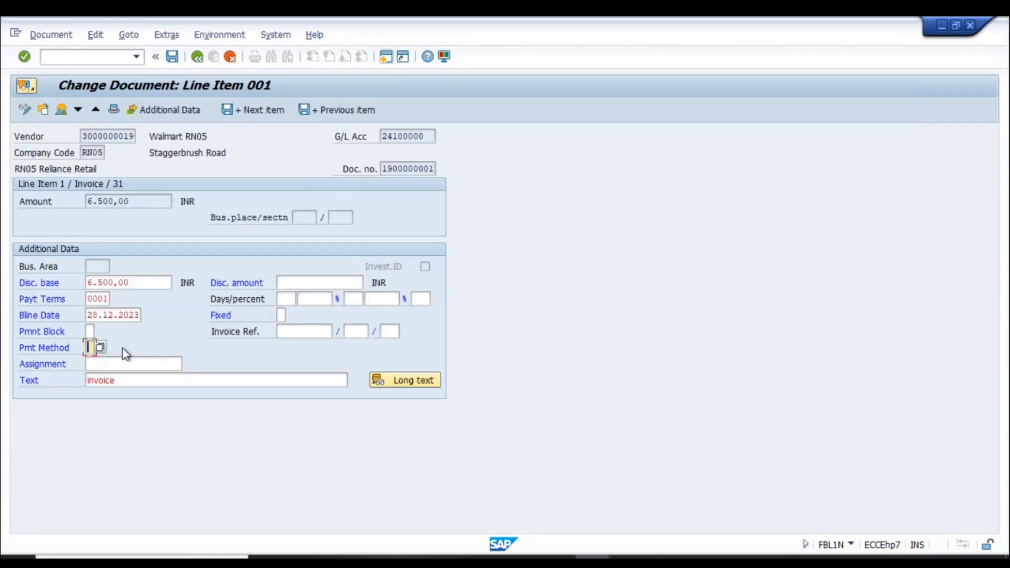
- Set payment method '+' on the invoice line and save the change
{"action": "type", "text": "+"}
{"action": "key", "text": "Return"}
{"action": "key", "text": "ctrl+s"}
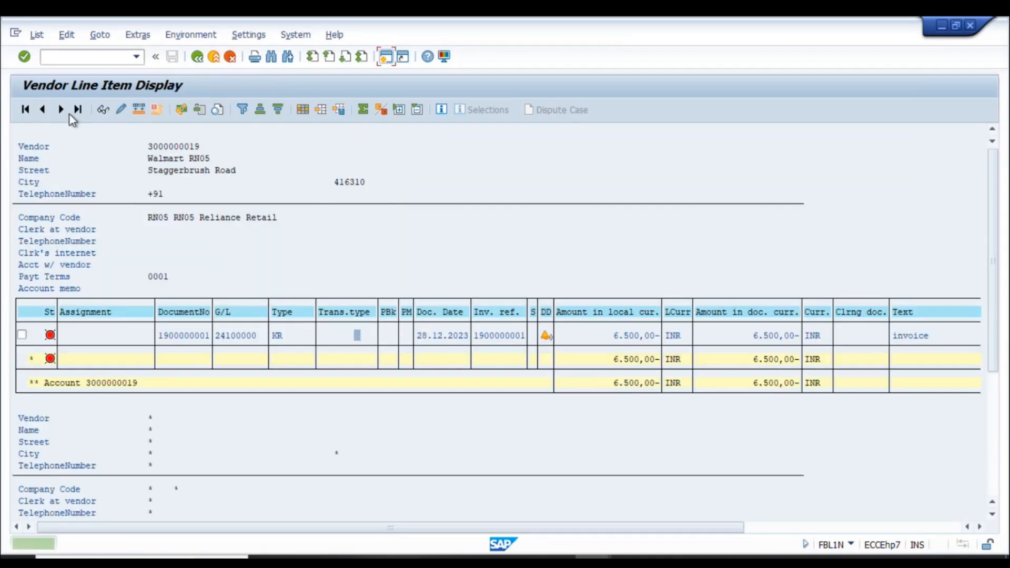
- Refresh the vendor line item list and return to the F110 parameters window
{"action": "left_click", "coordinate": [35, 34]}
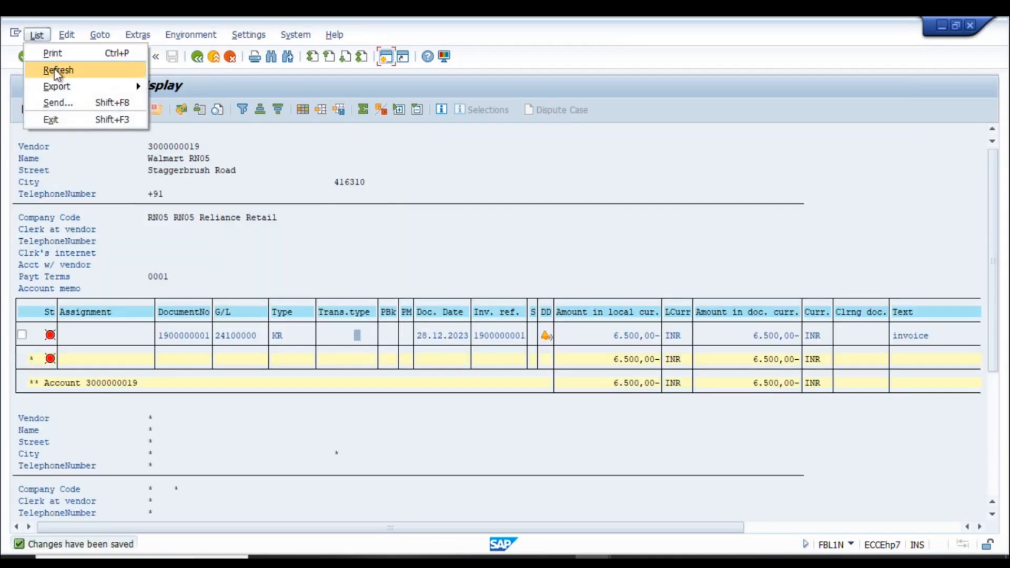
{"action": "left_click", "coordinate": [58, 69]}
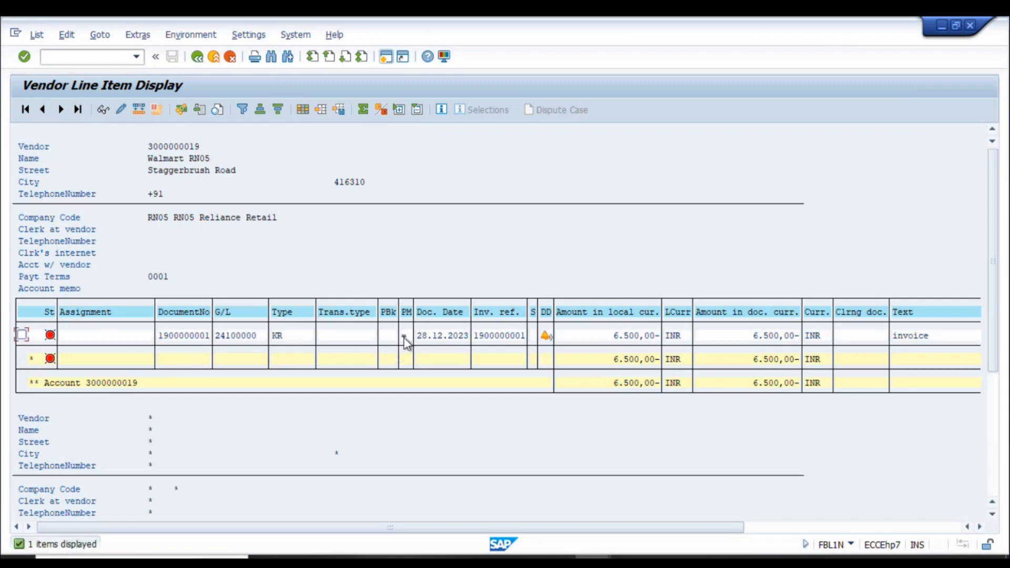
{"action": "key", "text": "alt+Tab"}
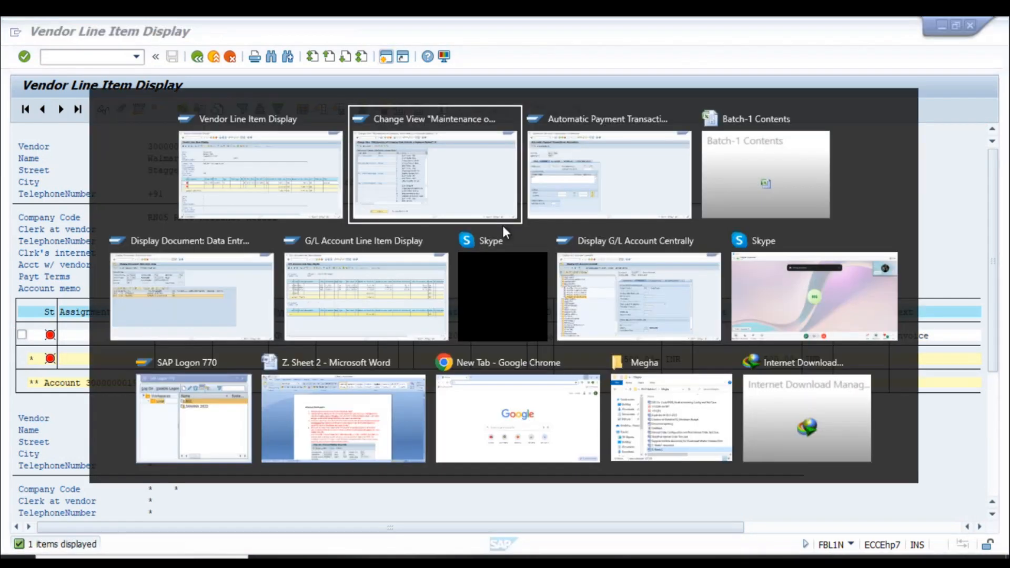
{"action": "key", "text": "alt+Tab"}
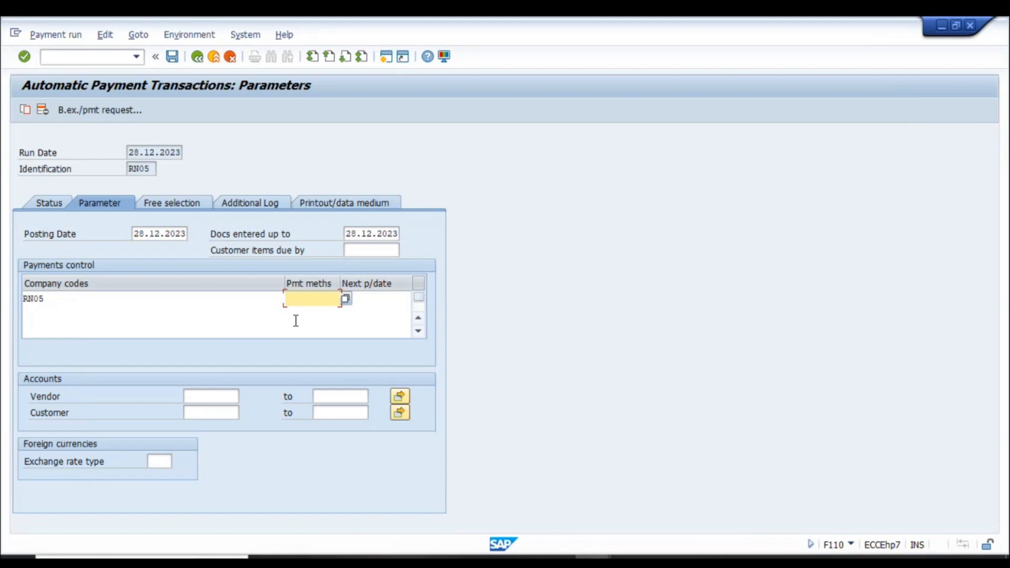
- Set payment method '=', next payment date 31.12.2023 and the vendor range for run RN05
{"action": "key", "text": "Tab"}
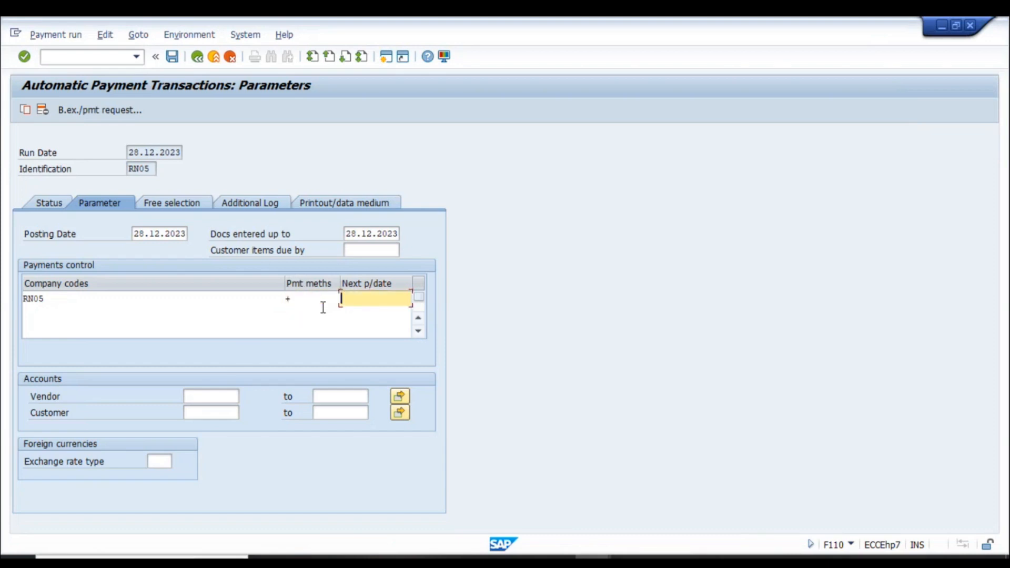
{"action": "key", "text": "shift+Tab"}
{"action": "key", "text": "Tab"}
{"action": "type", "text": "31.12.2023"}
{"action": "left_click", "coordinate": [217, 396]}
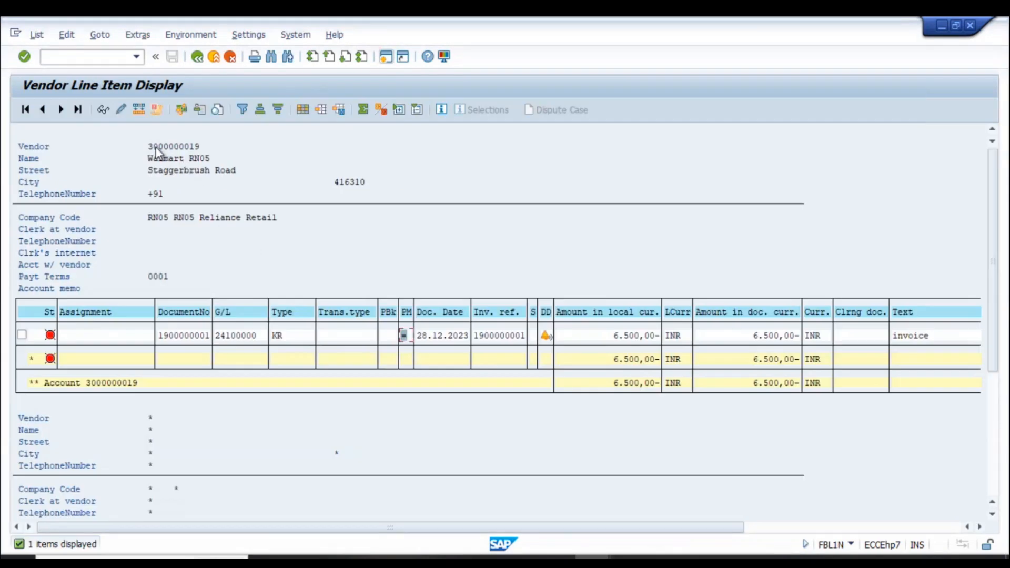
{"action": "left_click", "coordinate": [158, 147]}
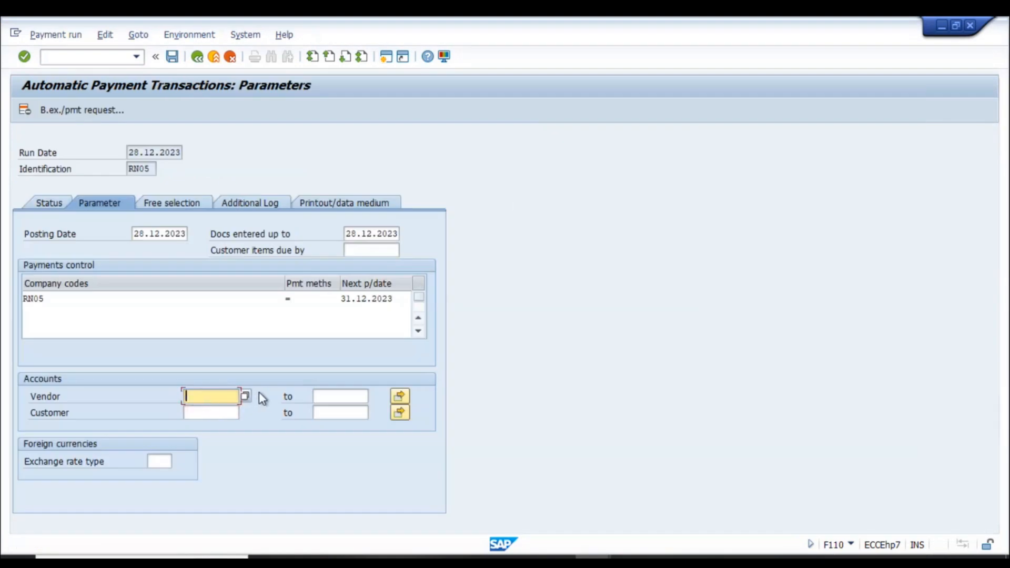
{"action": "type", "text": "3000000019"}
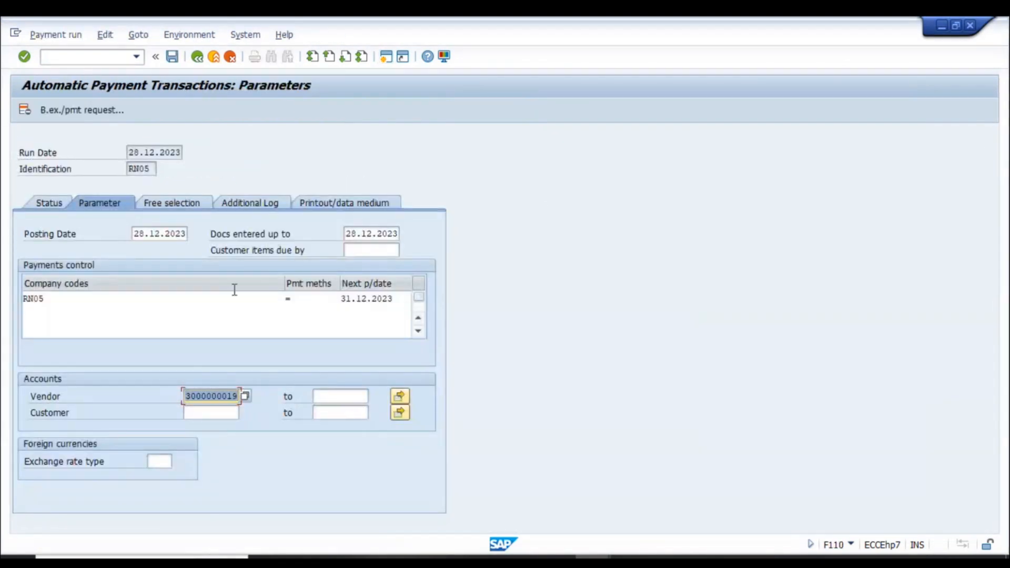
- Turn on two additional log options and save the run parameters
{"action": "left_click", "coordinate": [172, 202]}
{"action": "left_click", "coordinate": [247, 201]}
{"action": "left_click", "coordinate": [75, 284]}
{"action": "left_click", "coordinate": [29, 315]}
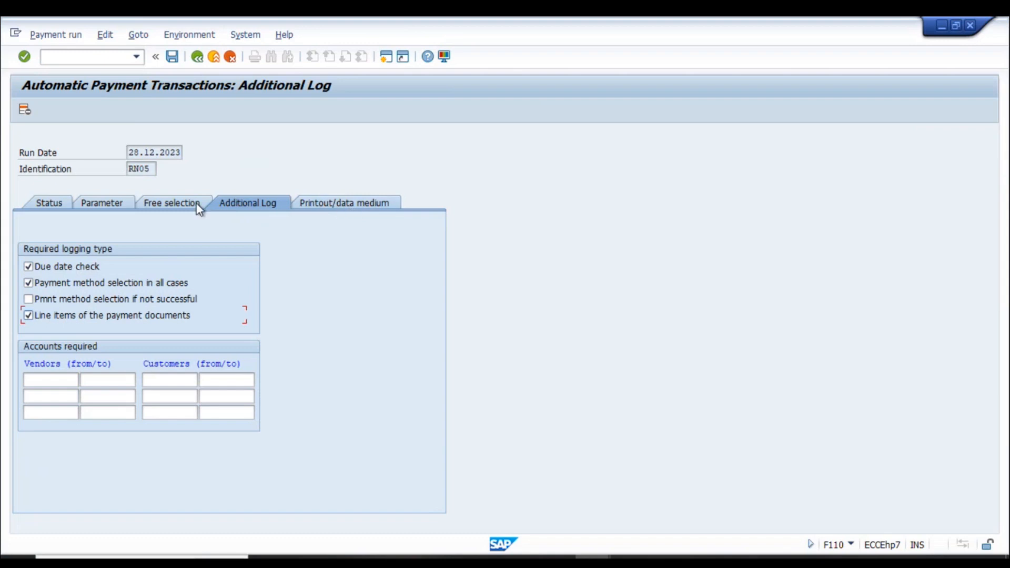
{"action": "key", "text": "F3"}
{"action": "left_click", "coordinate": [208, 291]}
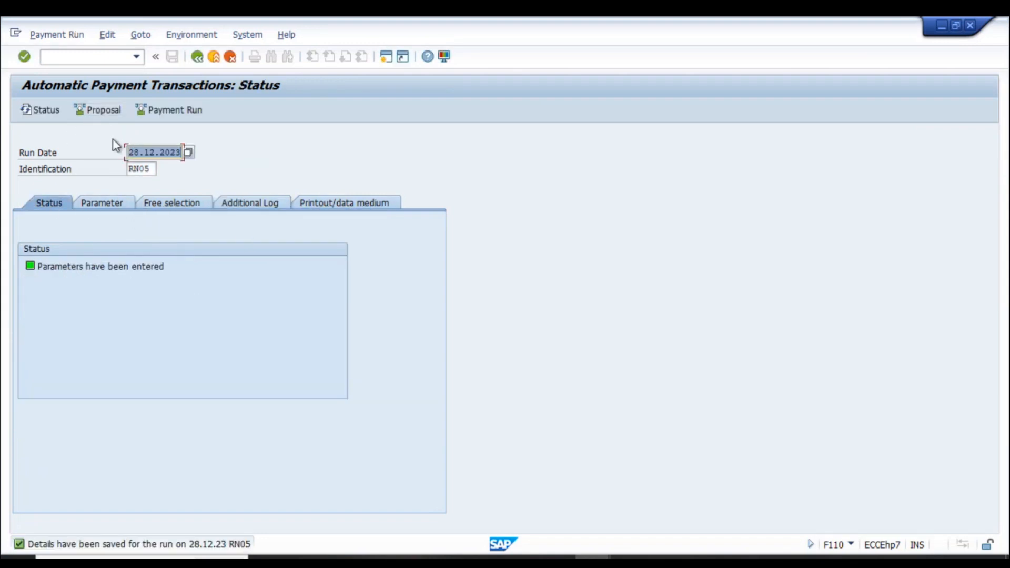
- Schedule the payment proposal to start immediately and display the created proposal
{"action": "left_click", "coordinate": [114, 210]}
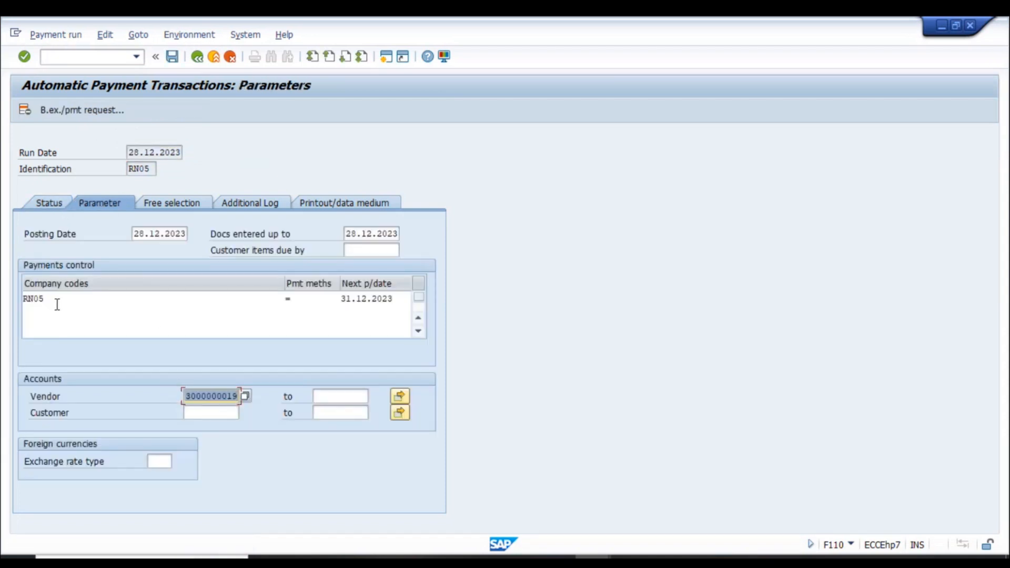
{"action": "left_click", "coordinate": [47, 206]}
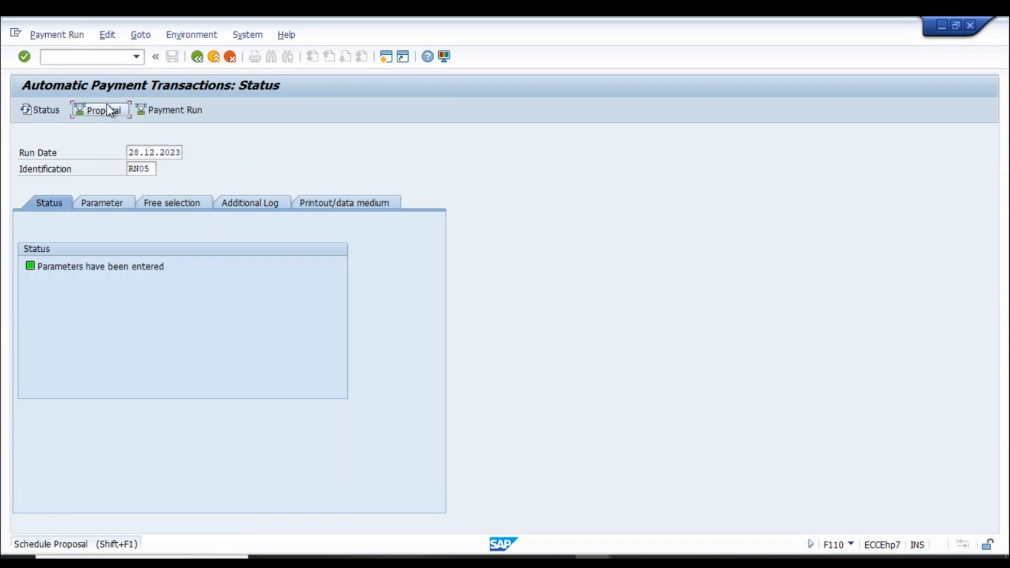
{"action": "left_click", "coordinate": [101, 110]}
{"action": "left_click", "coordinate": [232, 289]}
{"action": "left_click", "coordinate": [317, 381]}
{"action": "left_click", "coordinate": [53, 114]}
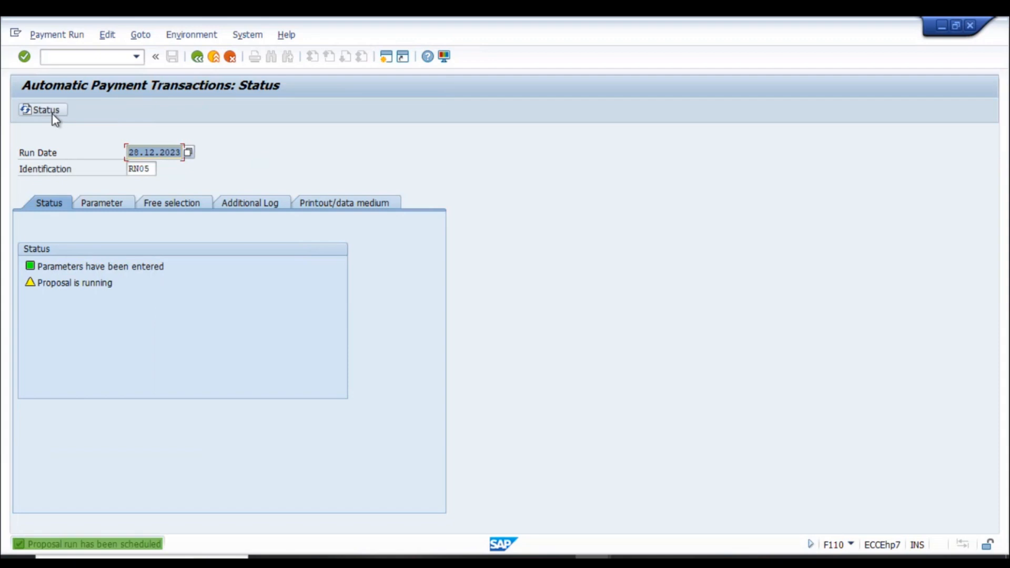
{"action": "left_click", "coordinate": [227, 112]}
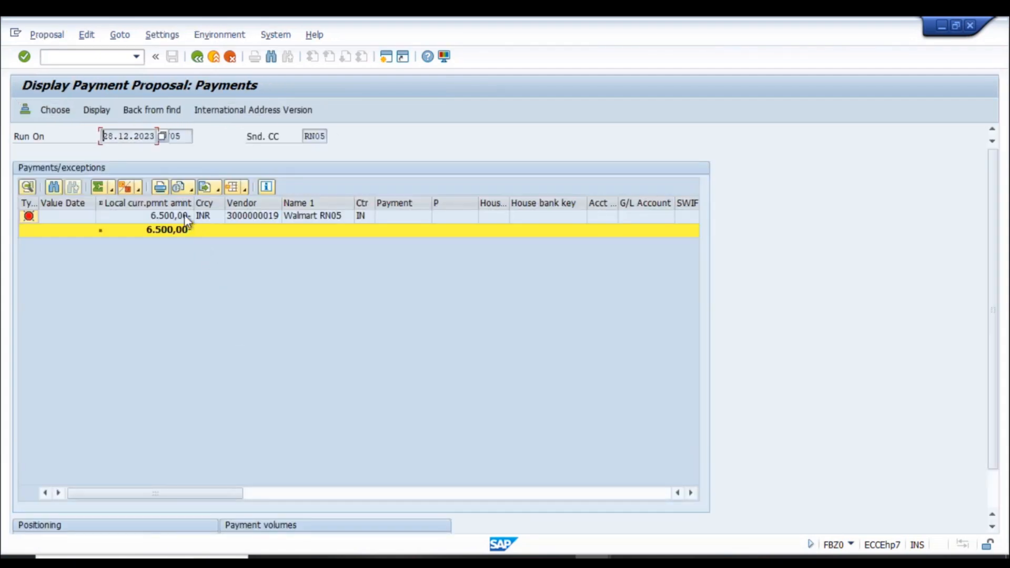
- Open vendor's RN05 proposal items and read INV878 exception note: no valid payment method found
{"action": "left_click", "coordinate": [182, 216]}
{"action": "double_click", "coordinate": [181, 216]}
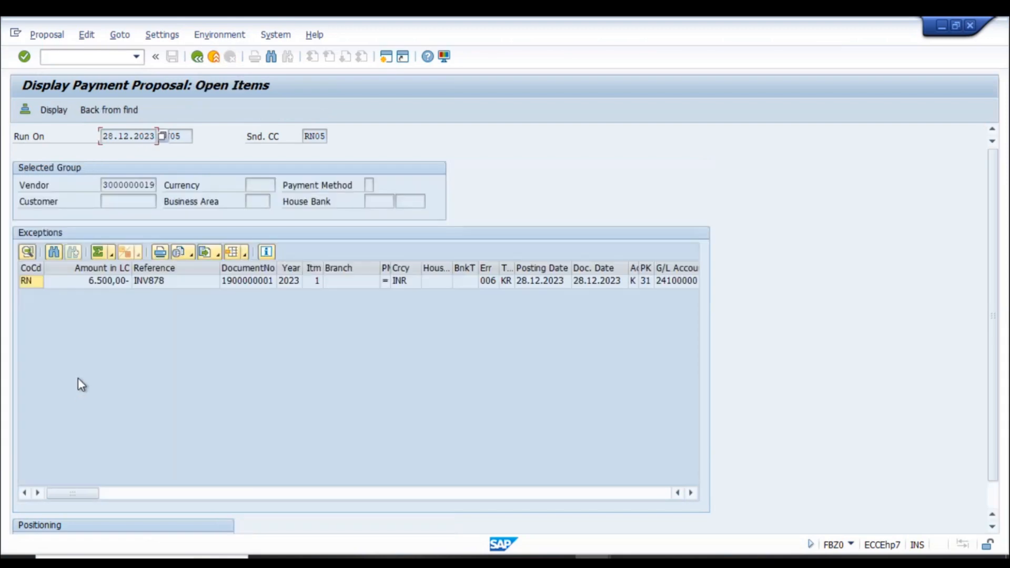
{"action": "double_click", "coordinate": [156, 286]}
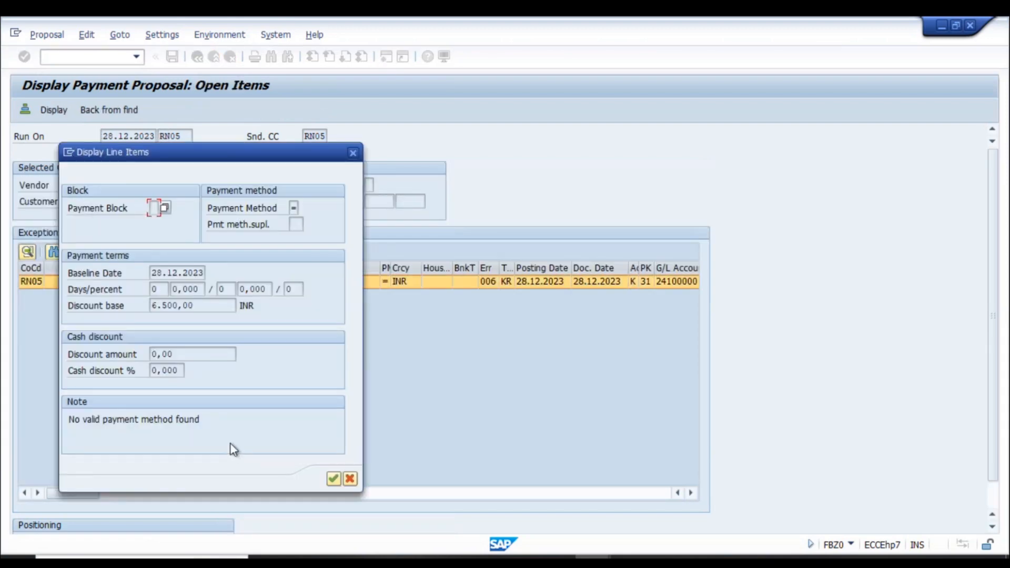
{"action": "left_click_drag", "start_coordinate": [201, 420], "coordinate": [37, 419]}
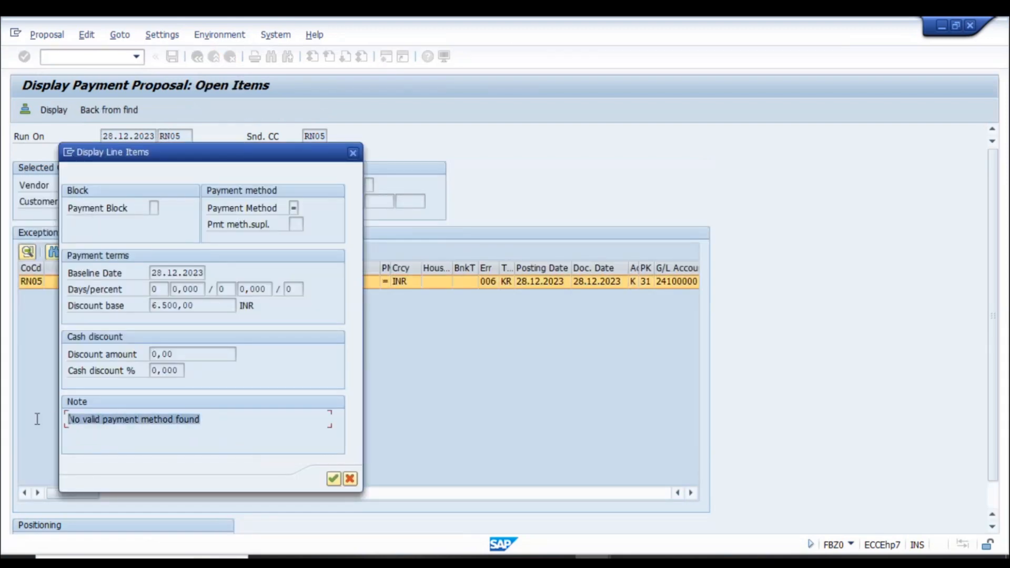
{"action": "left_click", "coordinate": [241, 424]}
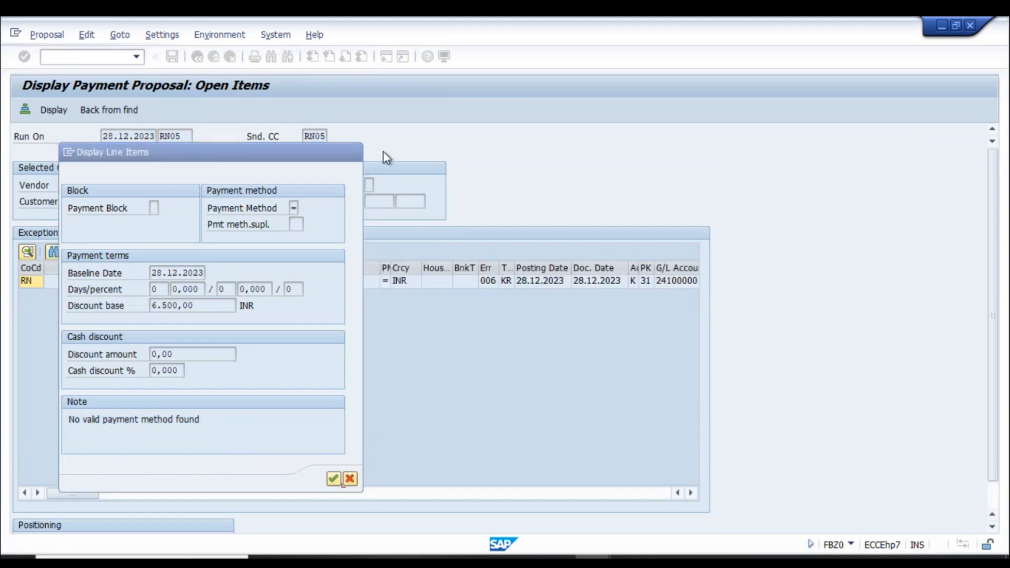
{"action": "key", "text": "Return"}
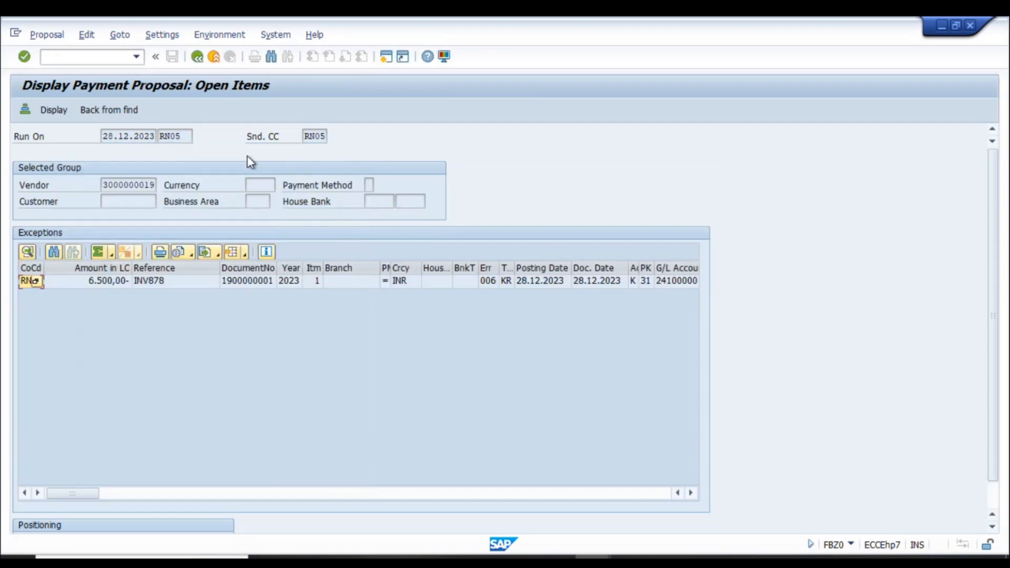
- Return to run status and view the proposal run job log's no-valid-payment-procedure message
{"action": "left_click", "coordinate": [197, 57]}
{"action": "left_click", "coordinate": [196, 59]}
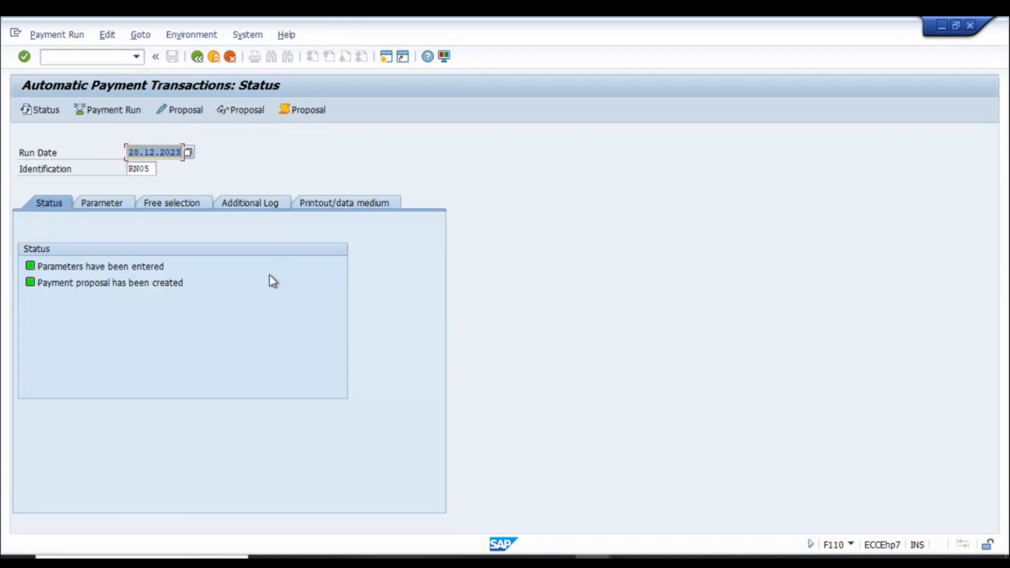
{"action": "left_click", "coordinate": [267, 207]}
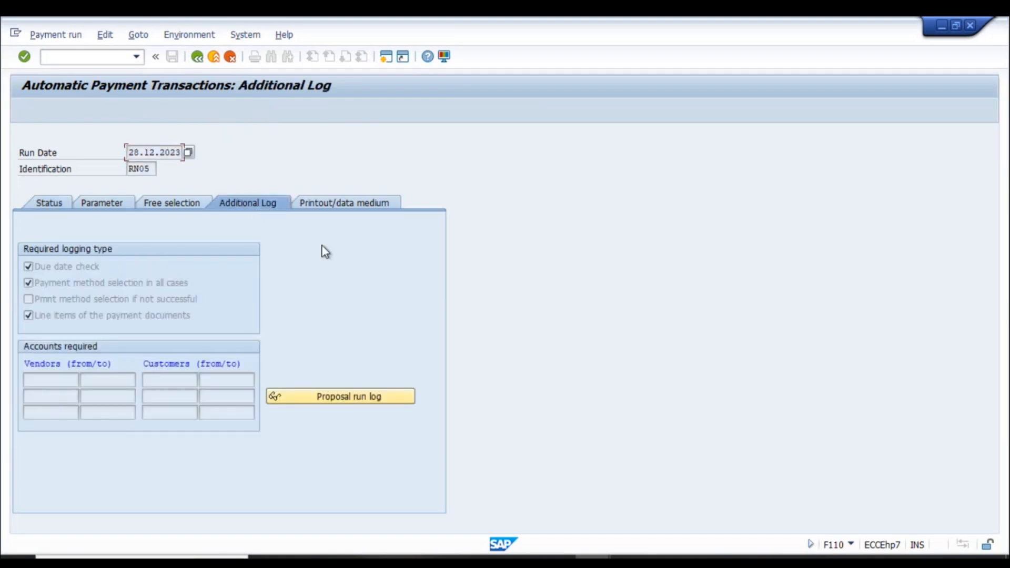
{"action": "left_click", "coordinate": [345, 401]}
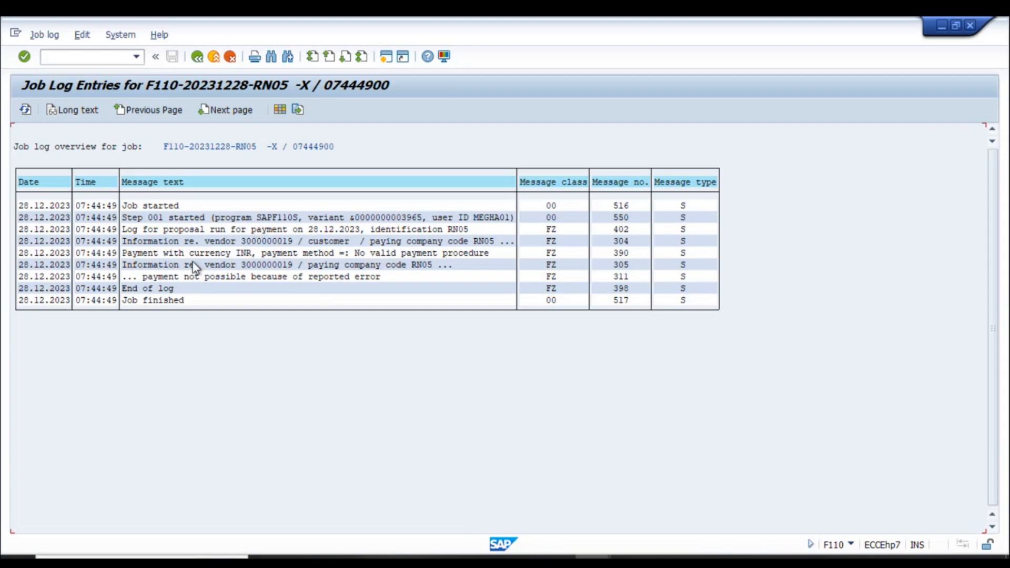
{"action": "left_click", "coordinate": [351, 255]}
- In FBZP, review RN05's bank transfer payment method details and return to the overview
{"action": "key", "text": "alt+Tab"}
{"action": "key", "text": "alt+Tab"}
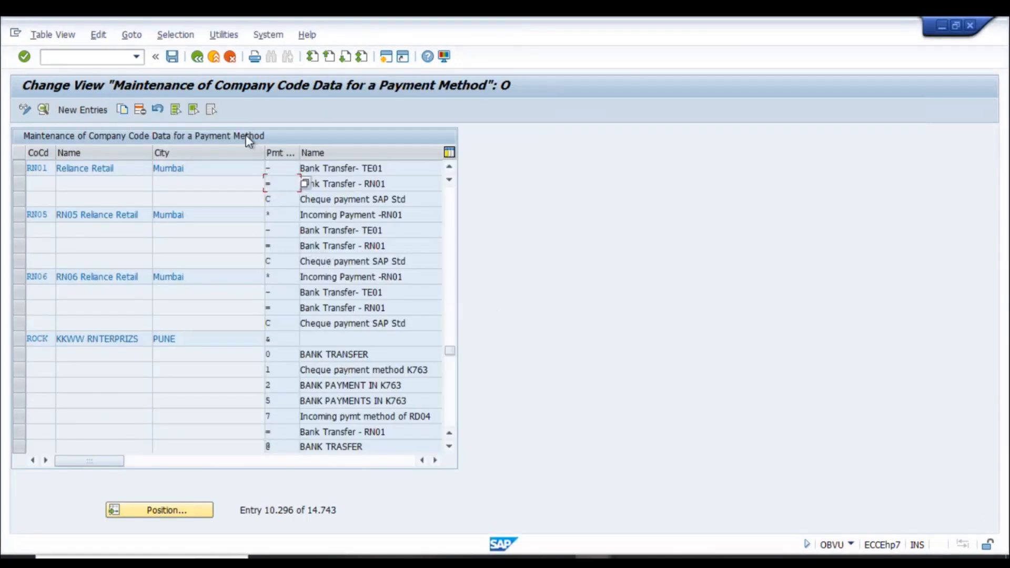
{"action": "left_click", "coordinate": [286, 246]}
{"action": "double_click", "coordinate": [281, 243]}
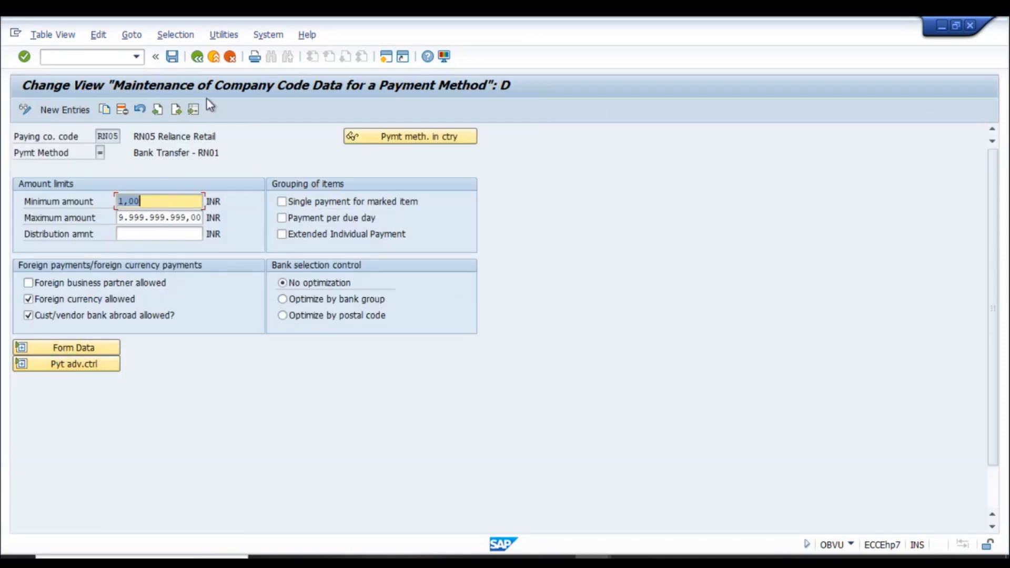
{"action": "left_click", "coordinate": [197, 57]}
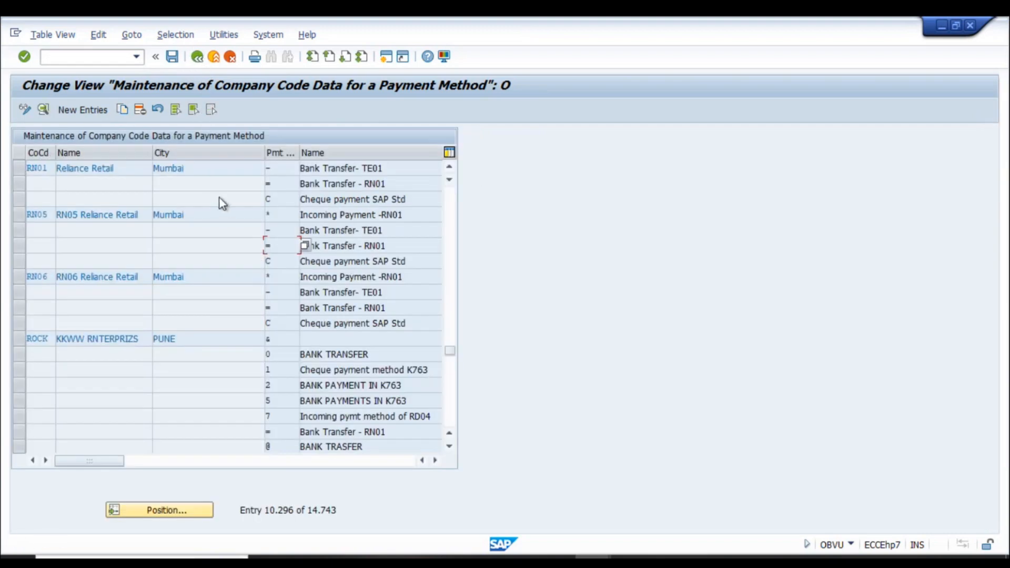
{"action": "left_click", "coordinate": [196, 57]}
- Compare the company code payment settings of RN01 and RN05
{"action": "left_click", "coordinate": [107, 138]}
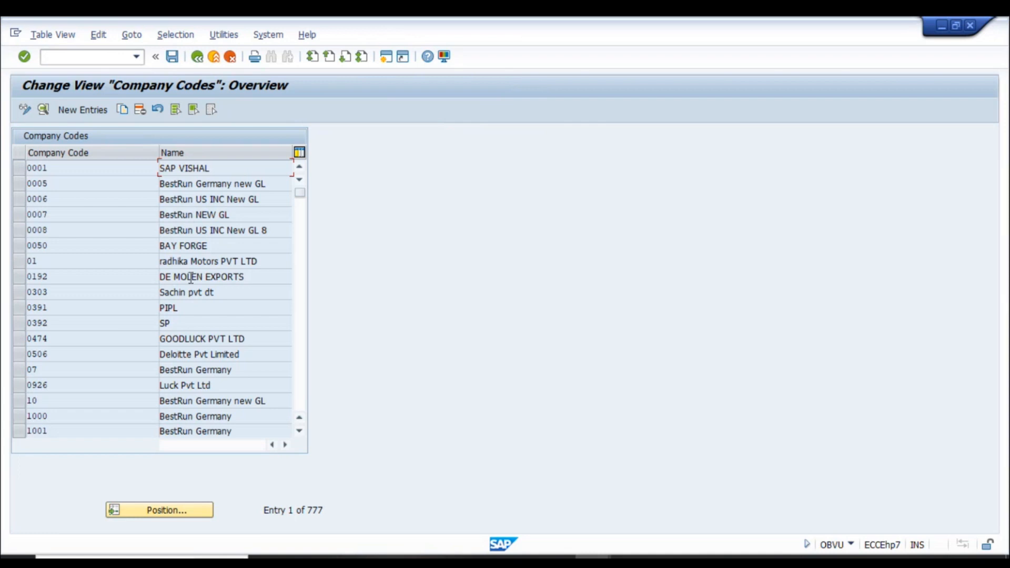
{"action": "left_click", "coordinate": [198, 518]}
{"action": "type", "text": "rn01"}
{"action": "key", "text": "Return"}
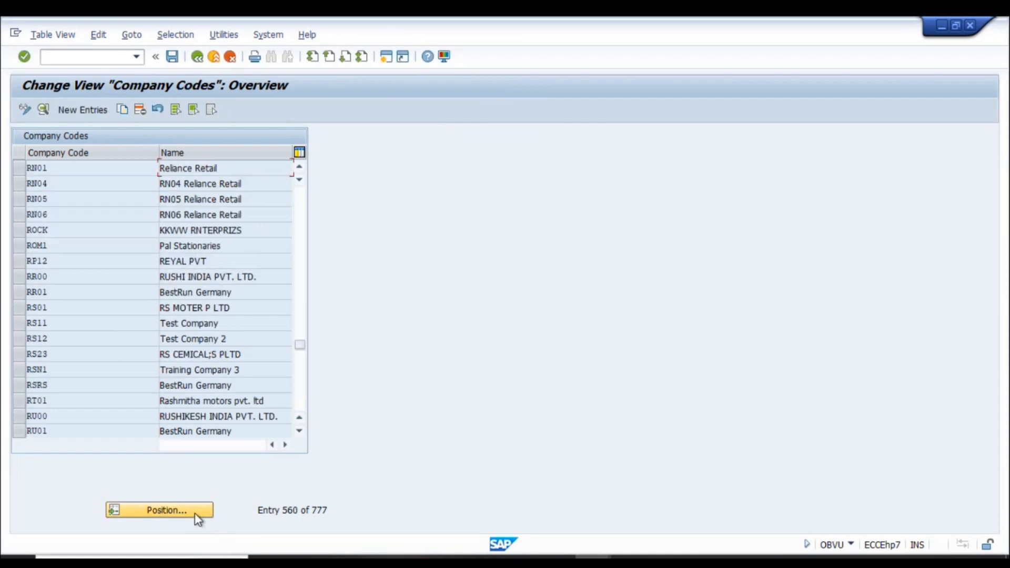
{"action": "double_click", "coordinate": [279, 171]}
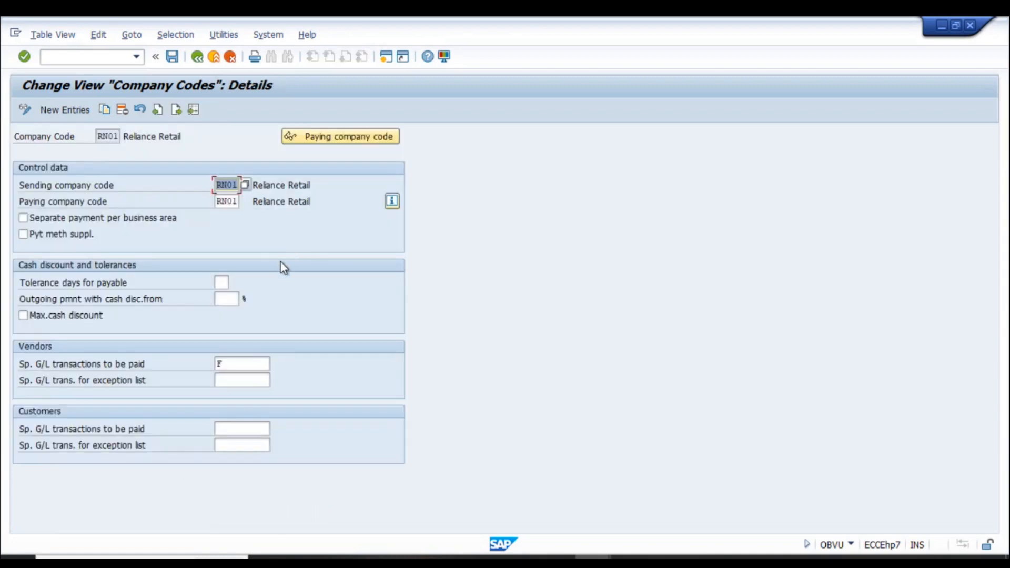
{"action": "left_click", "coordinate": [197, 56]}
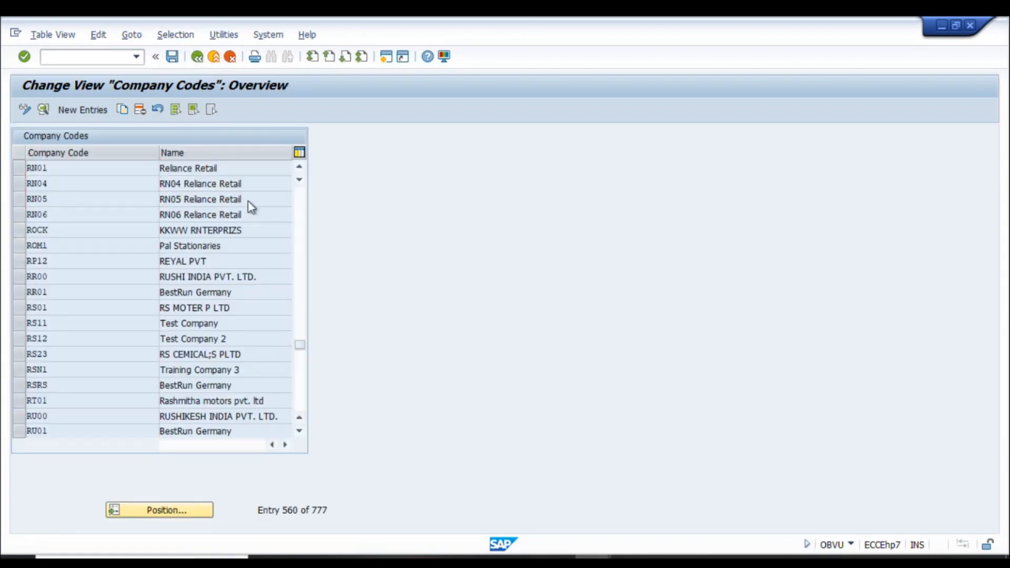
{"action": "double_click", "coordinate": [247, 201]}
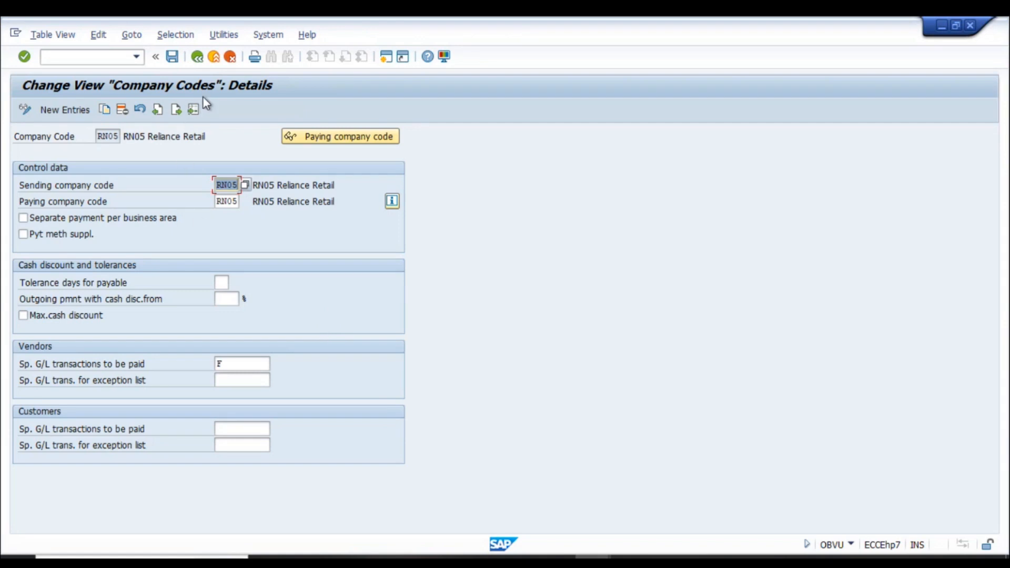
{"action": "left_click", "coordinate": [202, 58]}
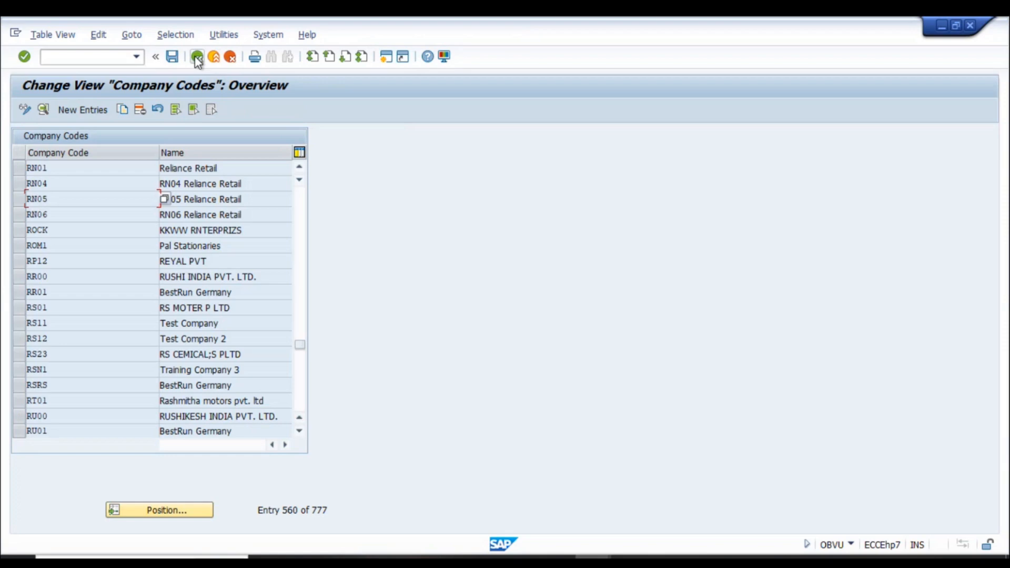
{"action": "left_click", "coordinate": [197, 58]}
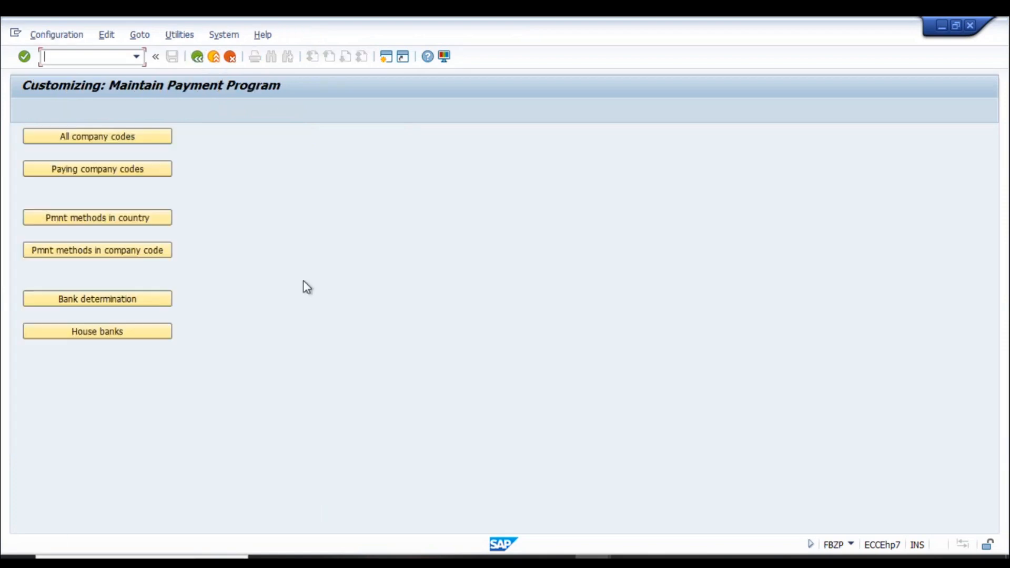
- Check paying company code RN05's details, minimum outgoing payment 1,00 INR, then return to the overview
{"action": "left_click", "coordinate": [103, 172]}
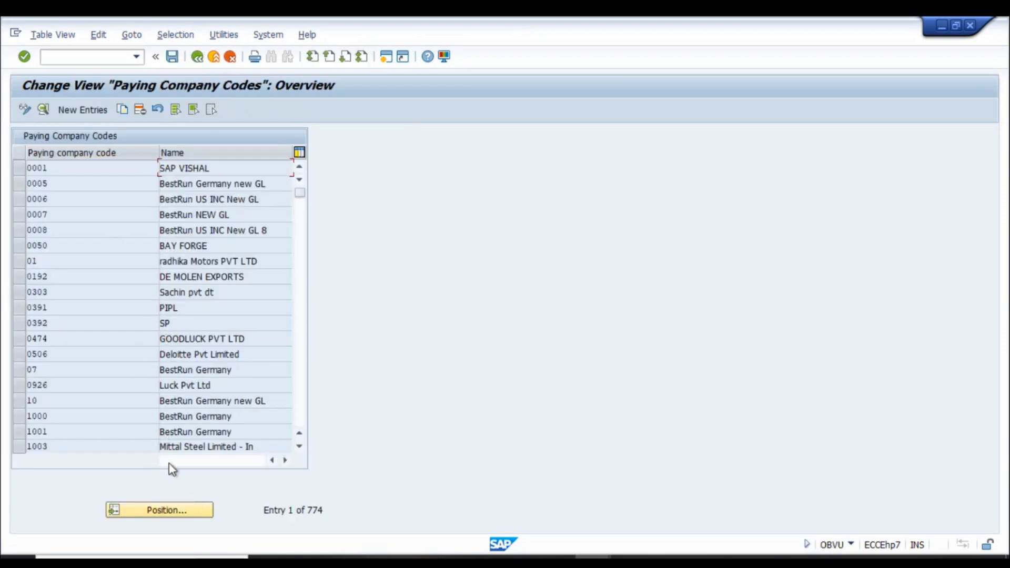
{"action": "left_click", "coordinate": [180, 510]}
{"action": "type", "text": "rn05"}
{"action": "key", "text": "Return"}
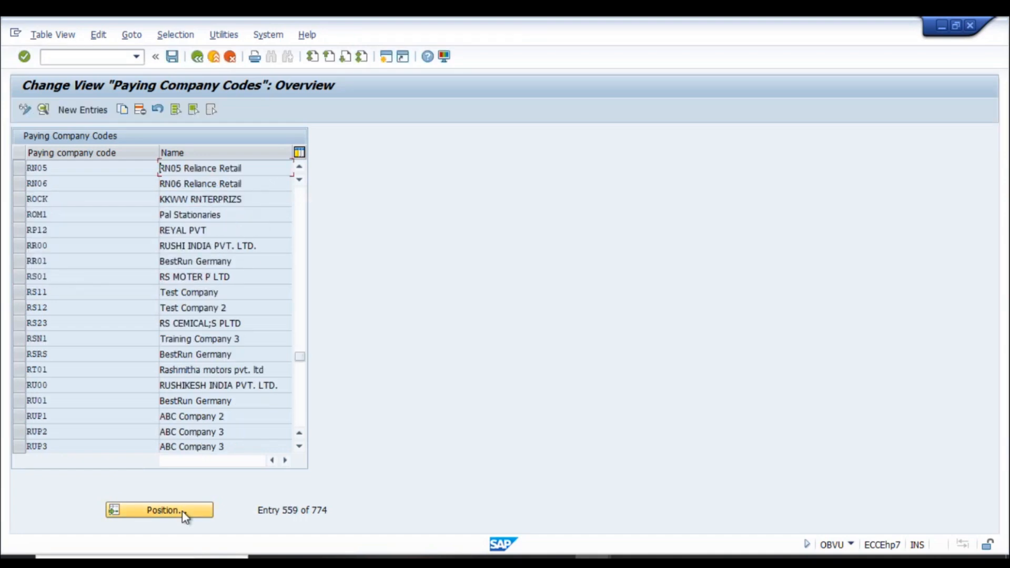
{"action": "scroll", "coordinate": [77, 245], "scroll_direction": "up", "scroll_amount": 1}
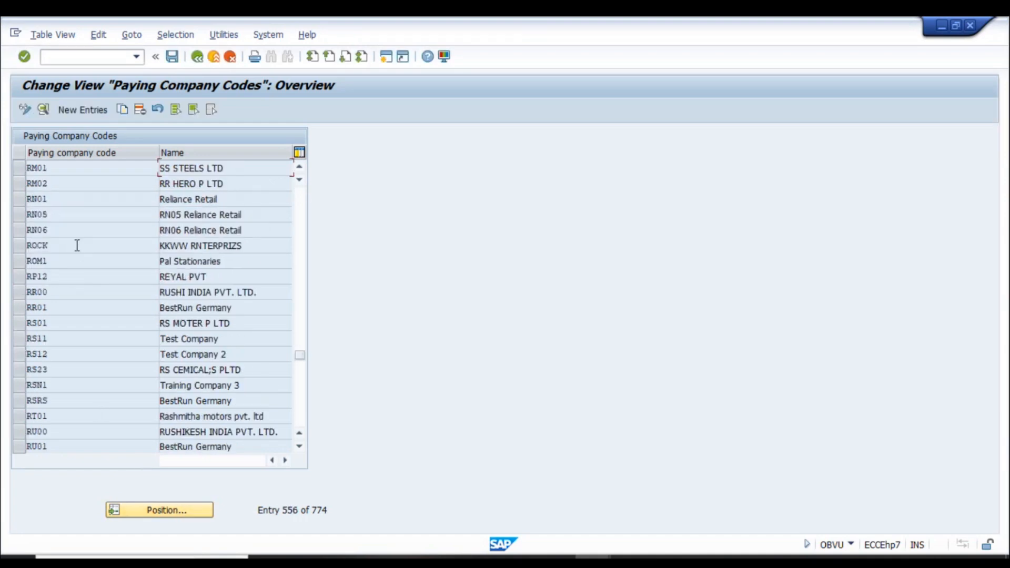
{"action": "left_click", "coordinate": [68, 214]}
{"action": "left_click", "coordinate": [54, 200]}
{"action": "double_click", "coordinate": [105, 216]}
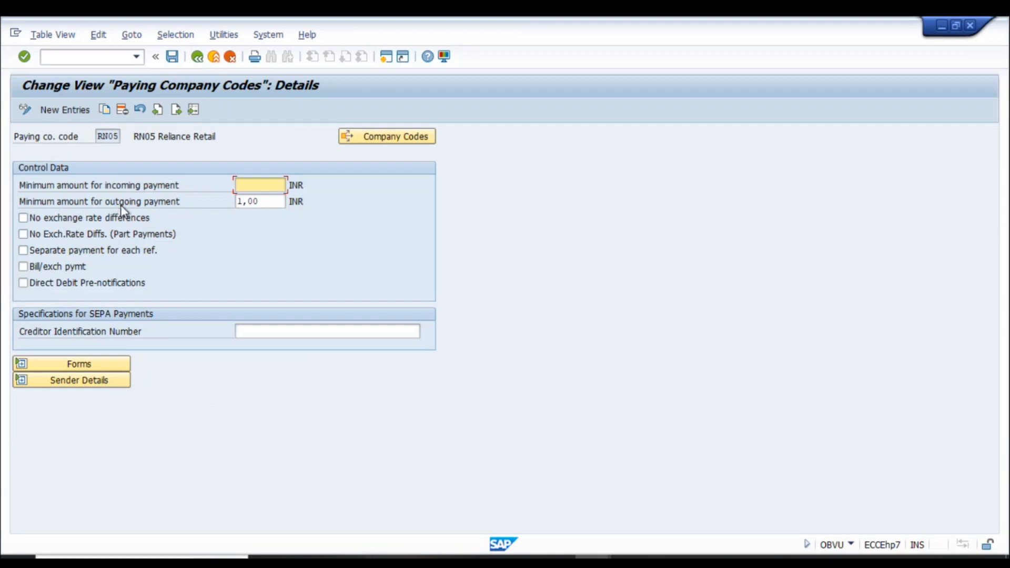
{"action": "left_click", "coordinate": [268, 205]}
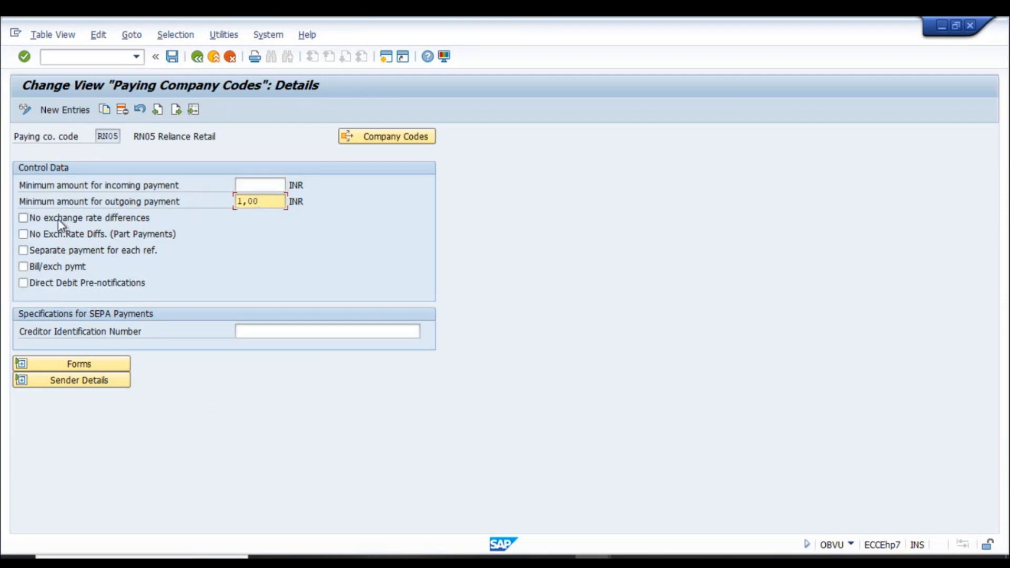
{"action": "left_click", "coordinate": [197, 56]}
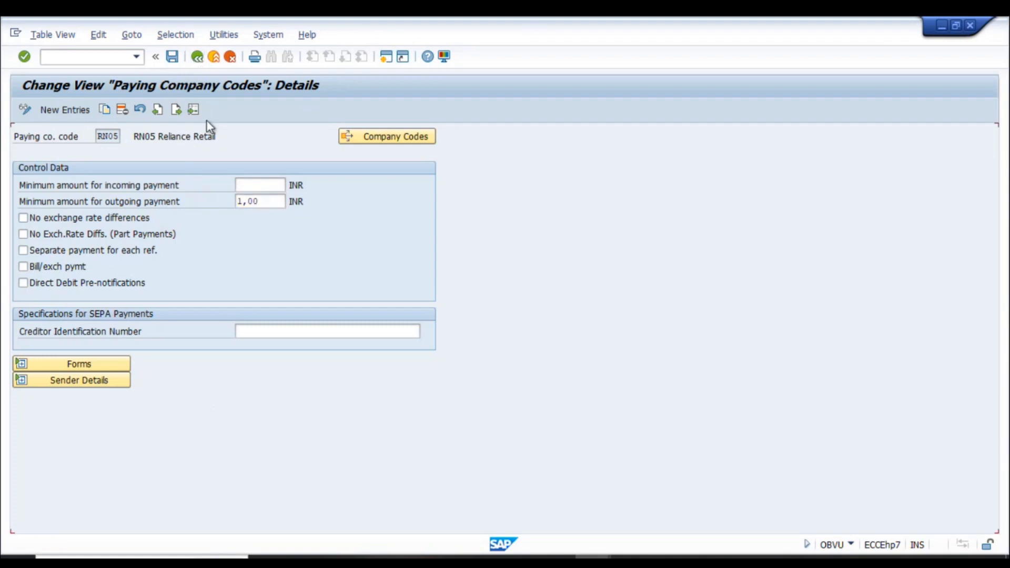
{"action": "left_click", "coordinate": [199, 57]}
{"action": "left_click", "coordinate": [115, 229]}
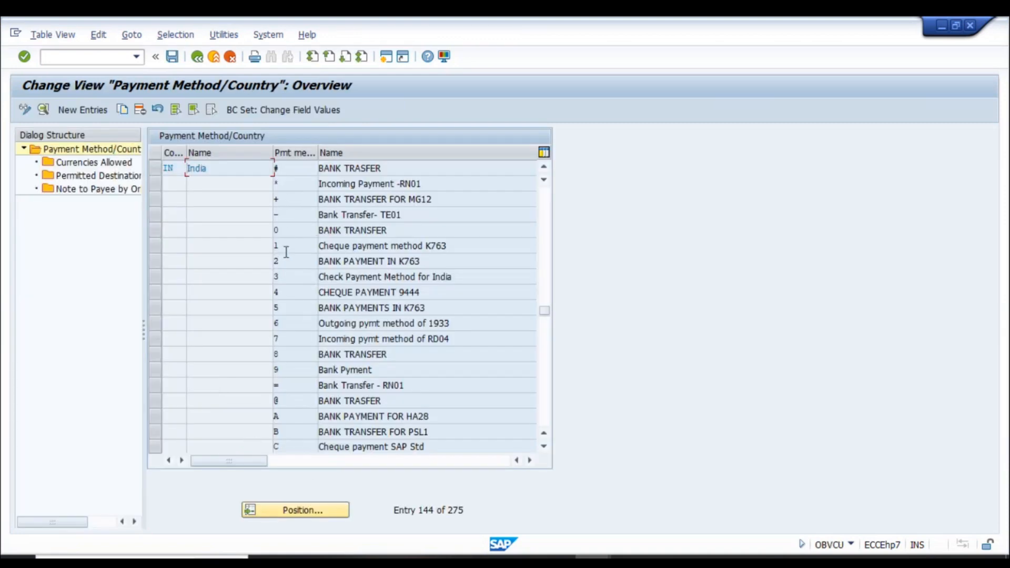
{"action": "left_click", "coordinate": [156, 385]}
{"action": "double_click", "coordinate": [79, 162]}
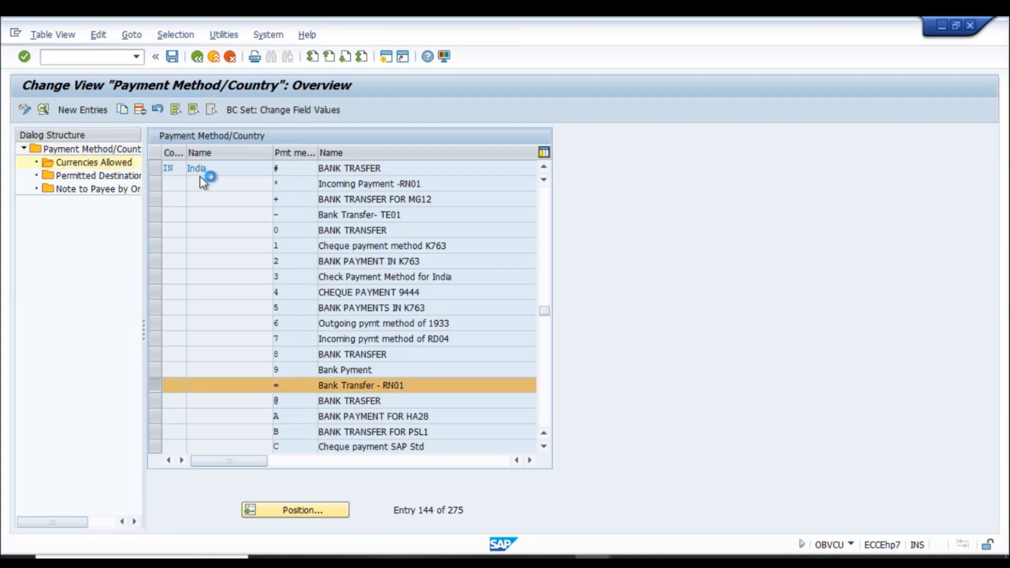
{"action": "left_click", "coordinate": [197, 56]}
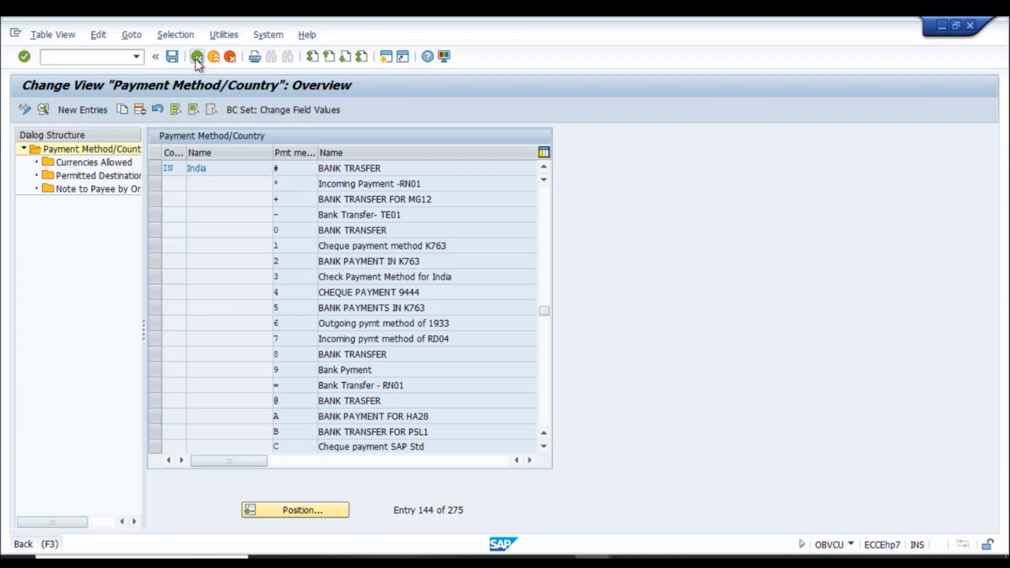
{"action": "left_click", "coordinate": [197, 56]}
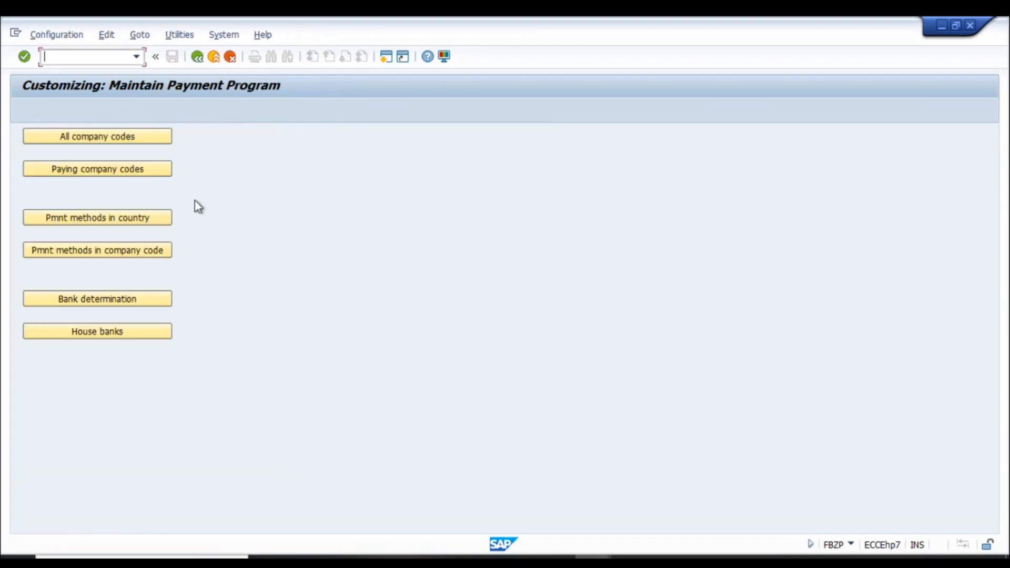
{"action": "left_click", "coordinate": [124, 253]}
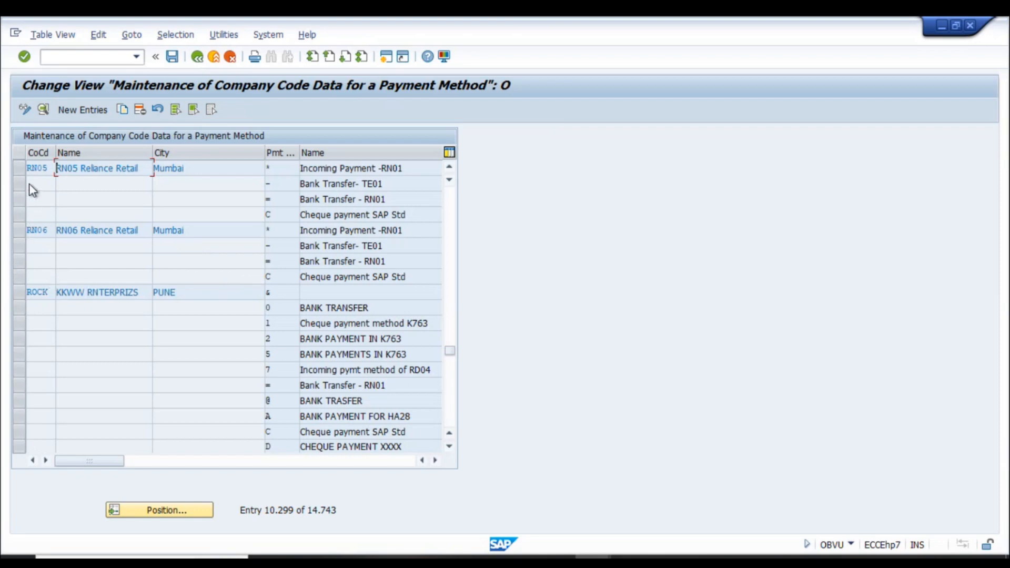
{"action": "left_click", "coordinate": [19, 199]}
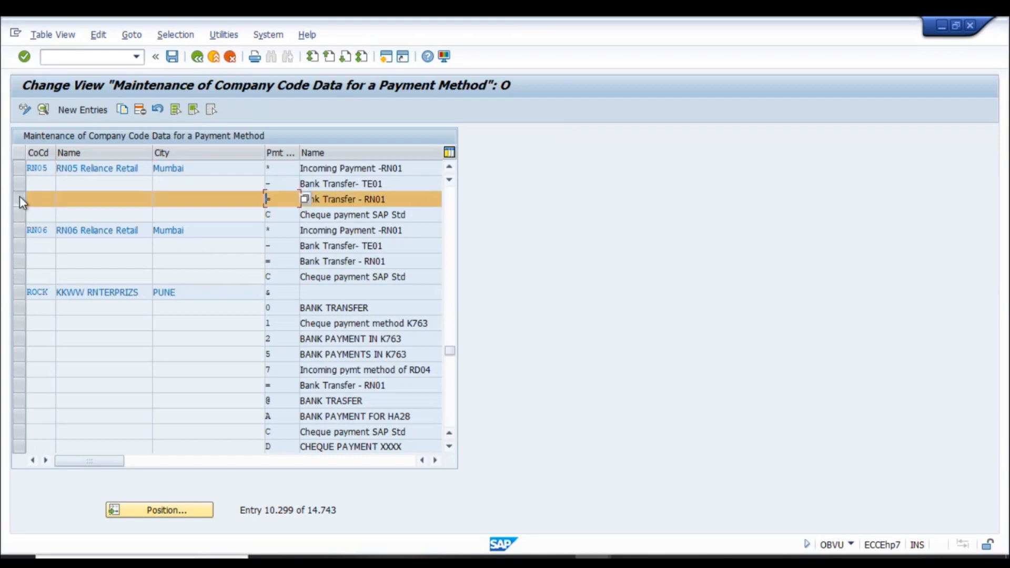
{"action": "left_click", "coordinate": [43, 109]}
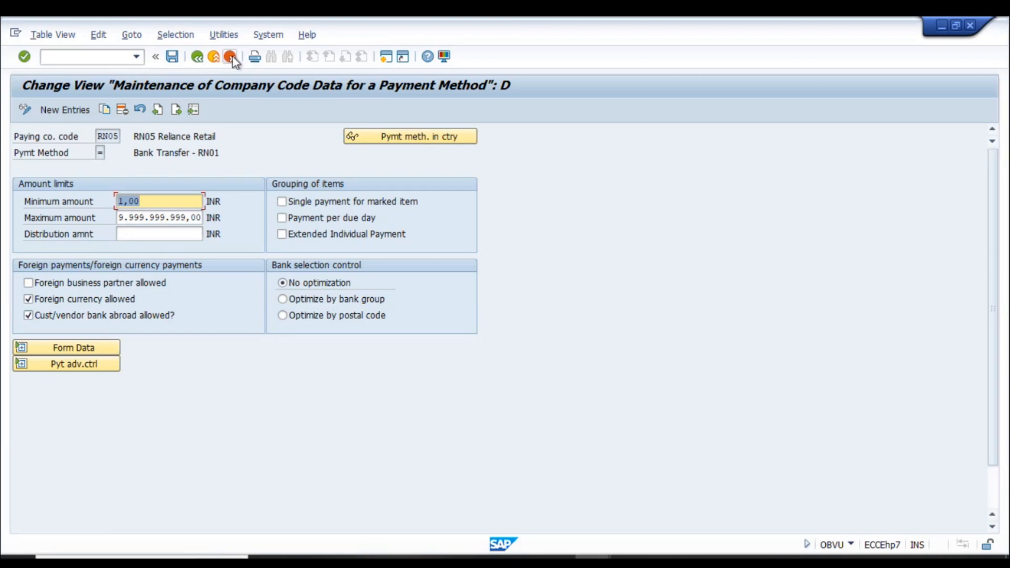
{"action": "left_click", "coordinate": [197, 57]}
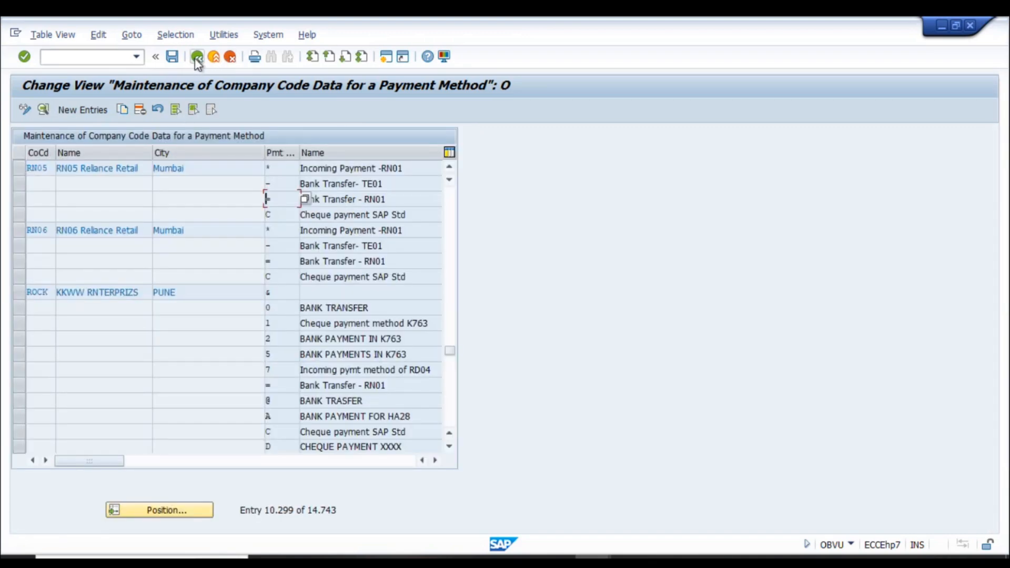
{"action": "left_click", "coordinate": [197, 56]}
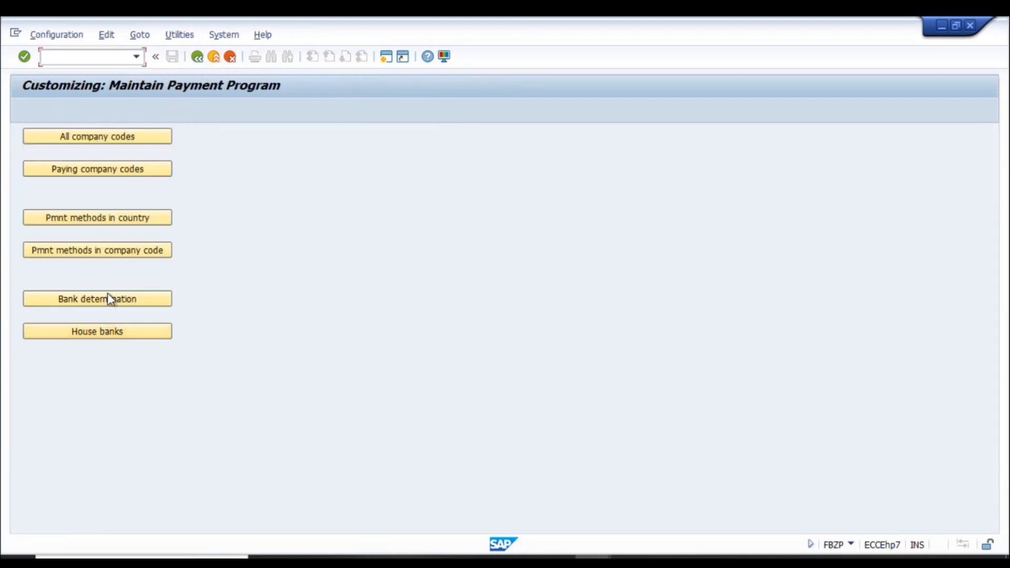
{"action": "left_click", "coordinate": [74, 303]}
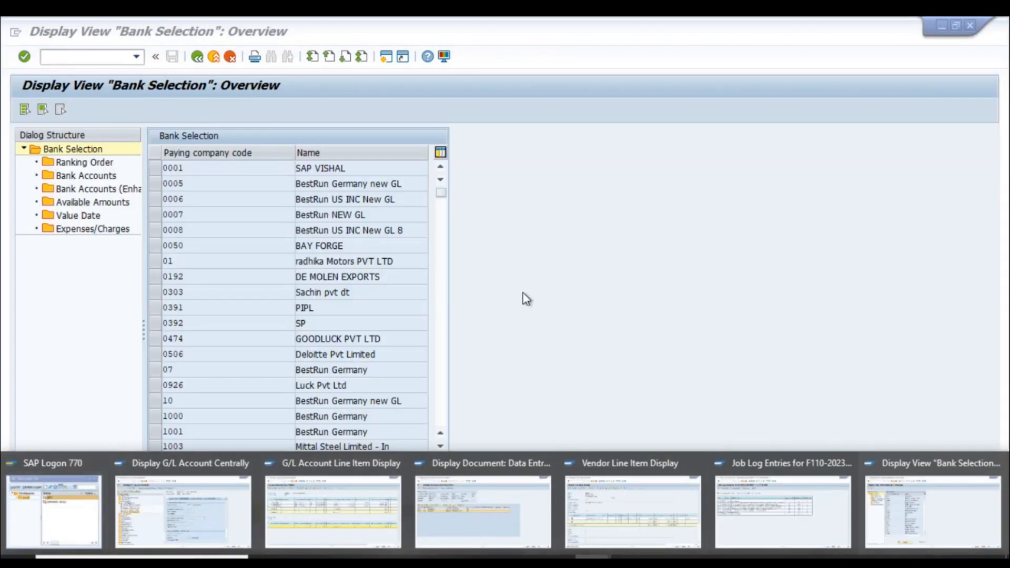
{"action": "left_click", "coordinate": [310, 510]}
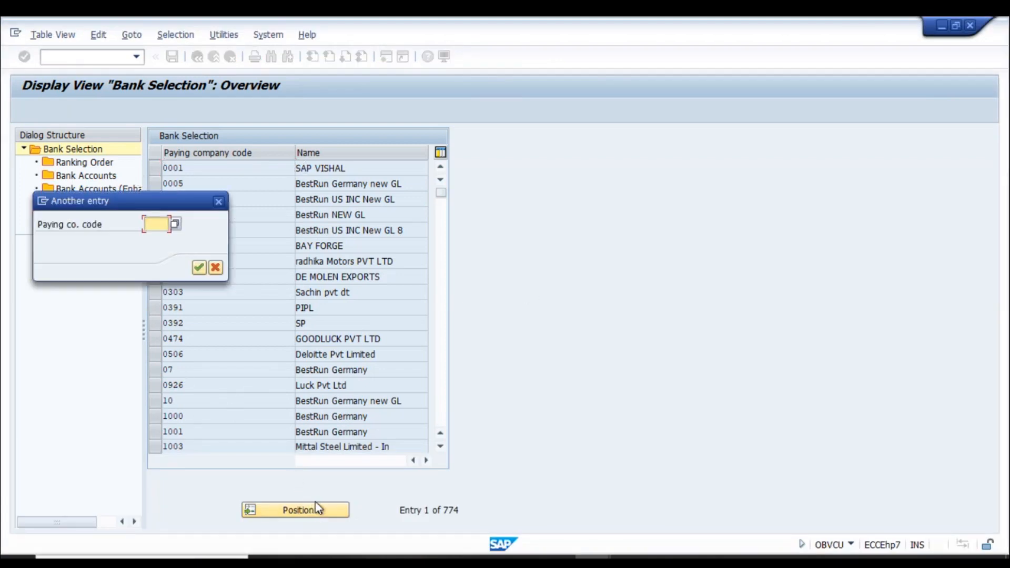
{"action": "type", "text": "rn05"}
{"action": "key", "text": "Return"}
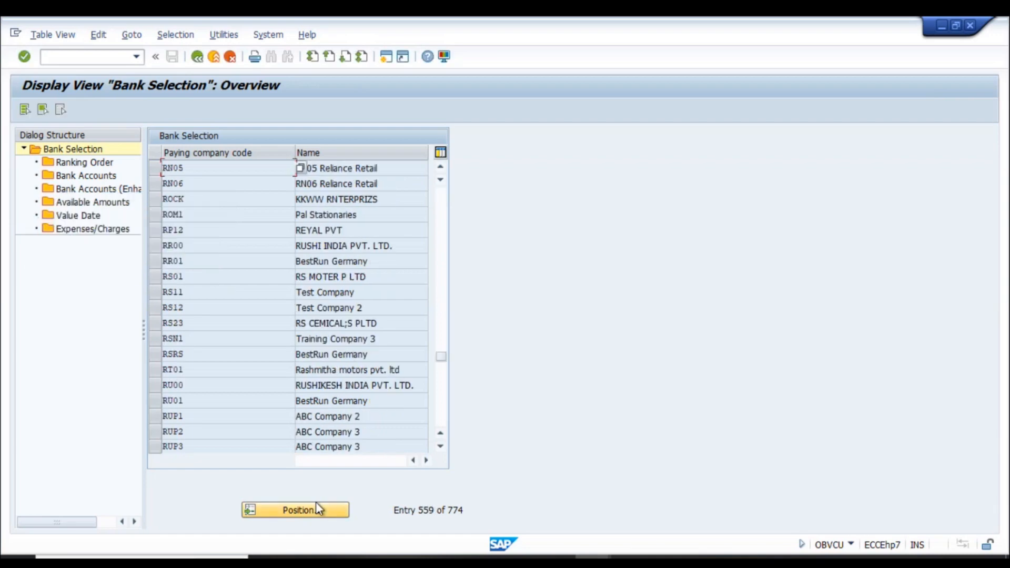
{"action": "left_click", "coordinate": [155, 171]}
{"action": "double_click", "coordinate": [91, 161]}
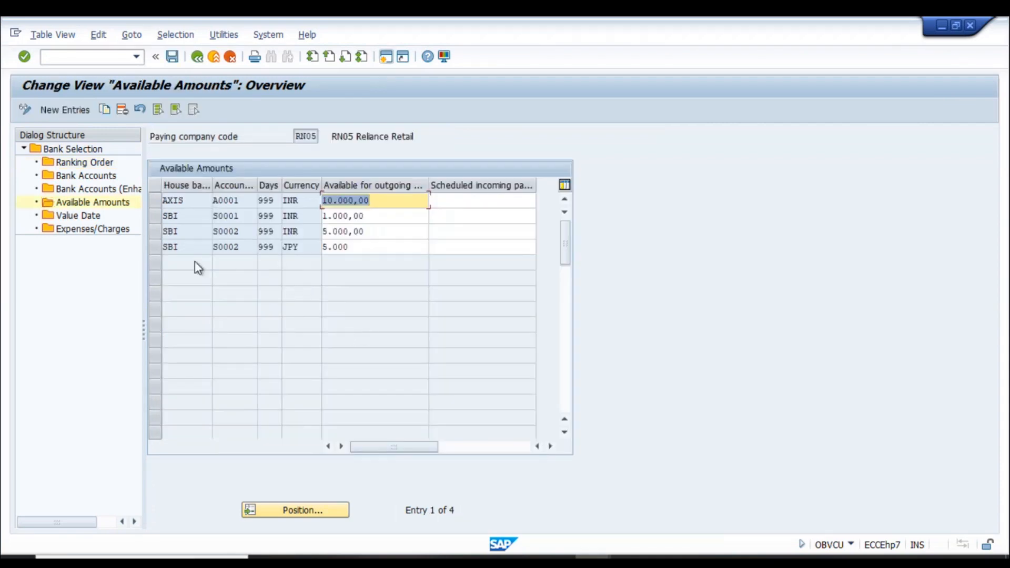
{"action": "left_click", "coordinate": [82, 217]}
{"action": "double_click", "coordinate": [81, 221]}
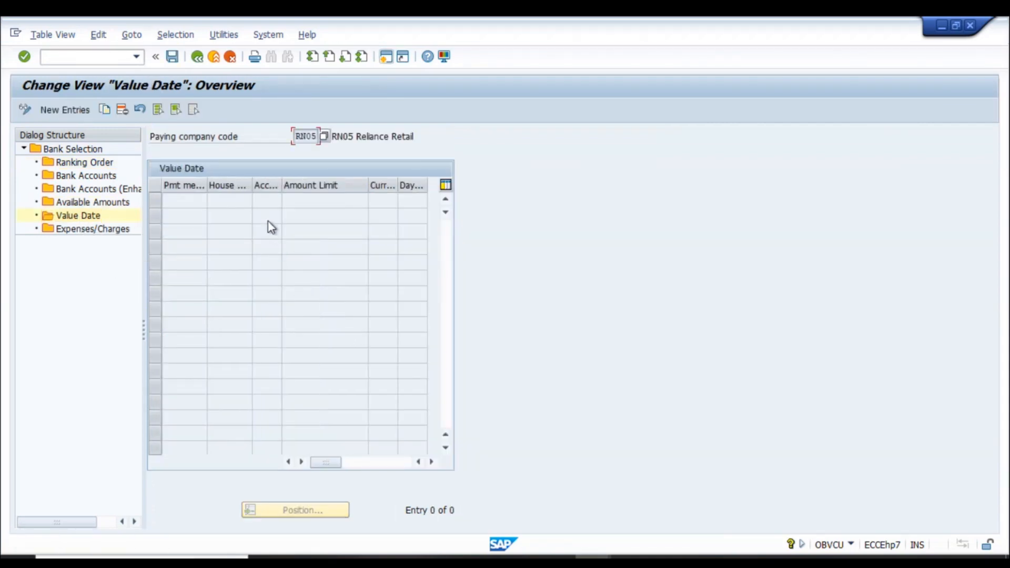
{"action": "left_click", "coordinate": [197, 56]}
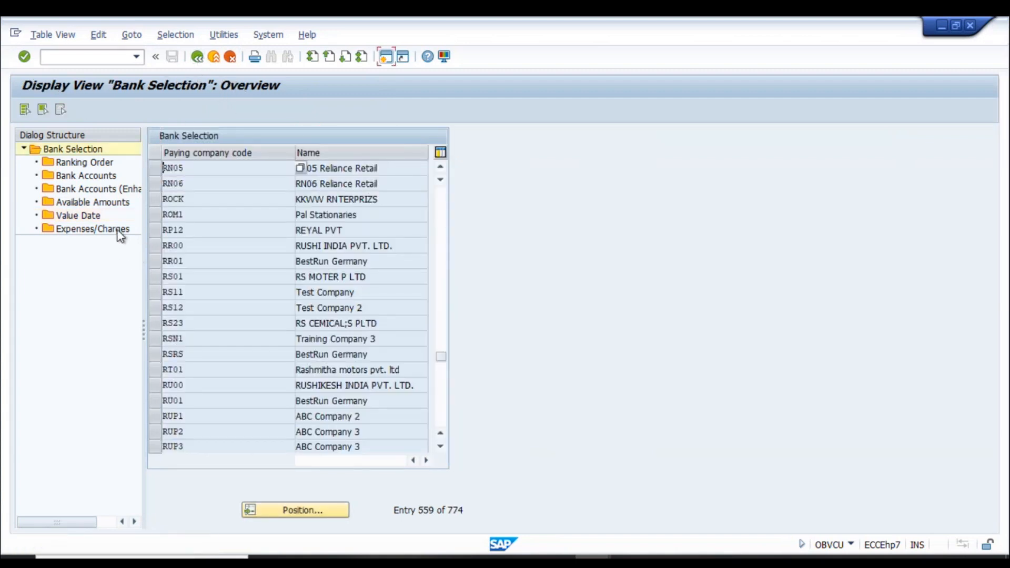
{"action": "left_click", "coordinate": [197, 57]}
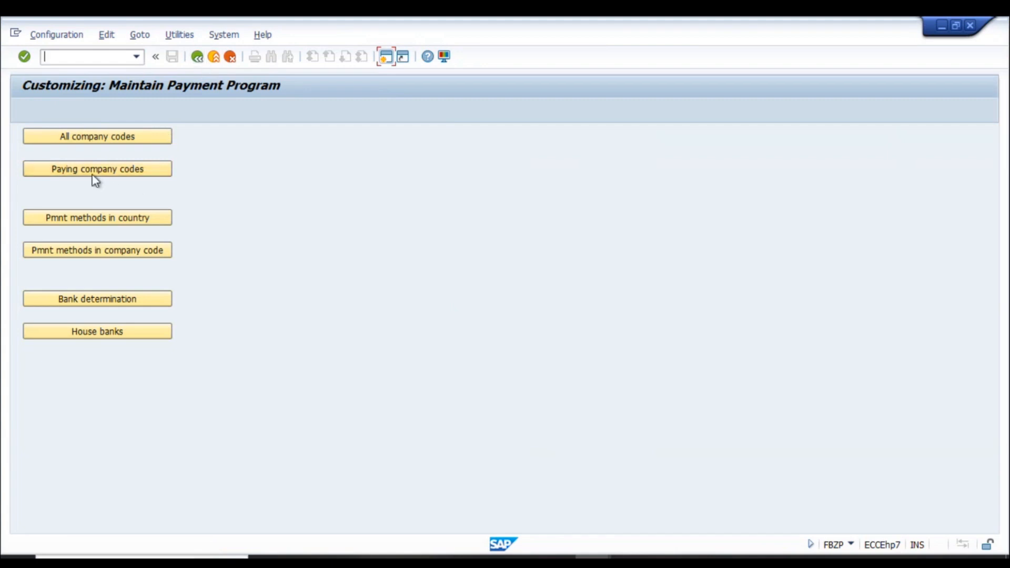
{"action": "left_click", "coordinate": [91, 139]}
{"action": "left_click", "coordinate": [160, 169]}
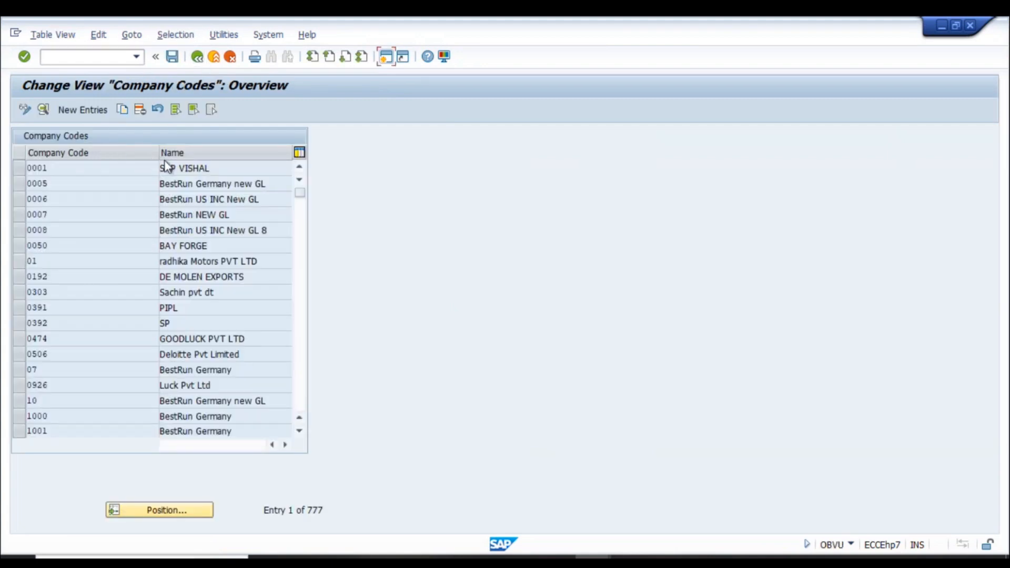
{"action": "left_click", "coordinate": [197, 57]}
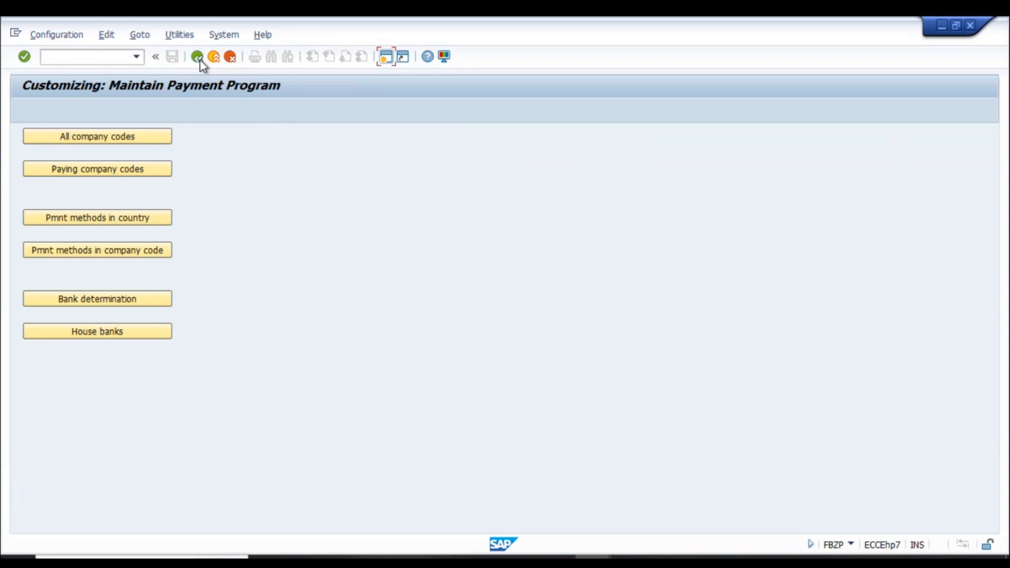
- Leave the F110 job log and return to the RN05 run's status
{"action": "key", "text": "alt+Tab"}
{"action": "left_click", "coordinate": [456, 148]}
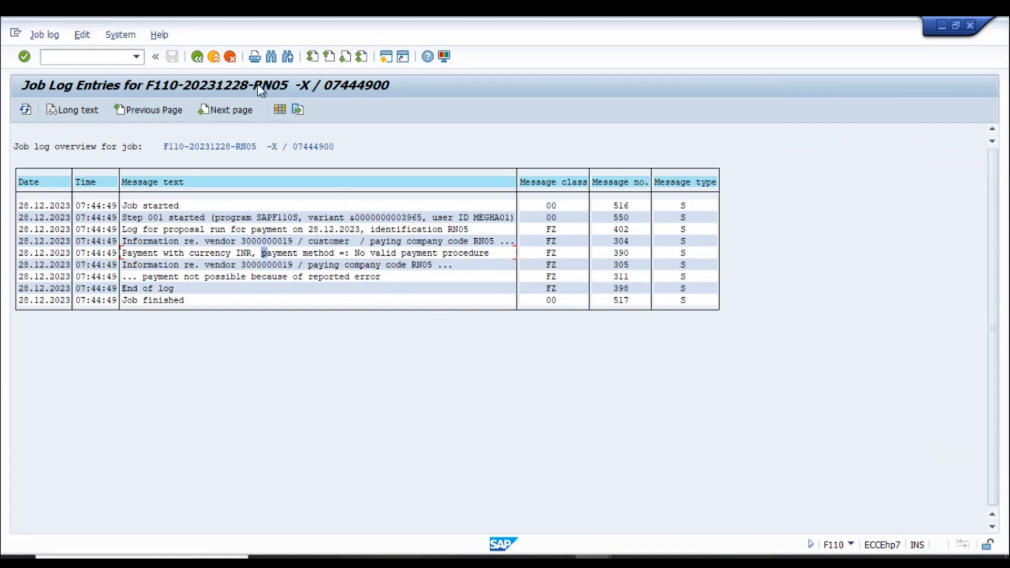
{"action": "left_click", "coordinate": [198, 57]}
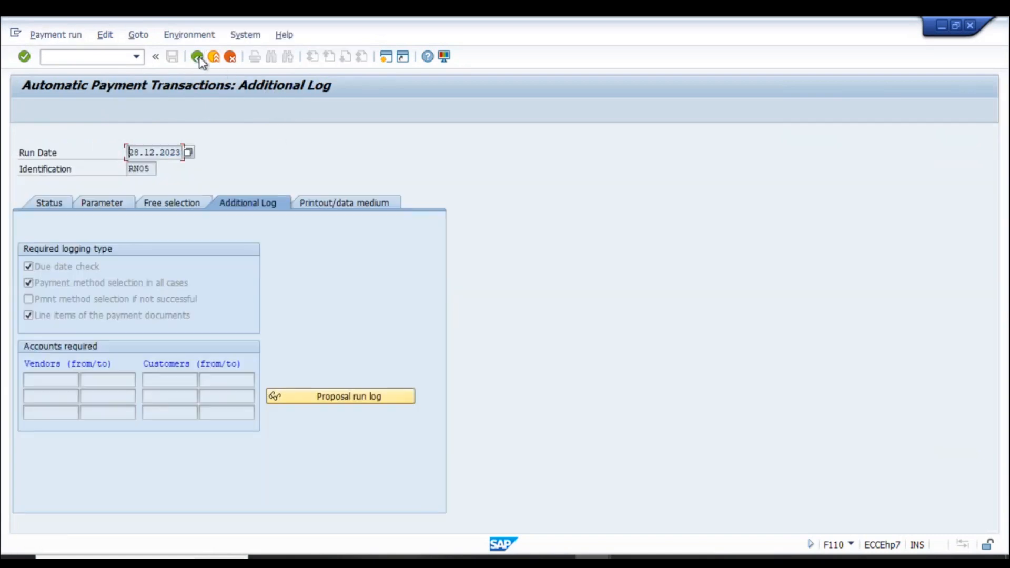
{"action": "left_click", "coordinate": [96, 204]}
{"action": "left_click", "coordinate": [43, 206]}
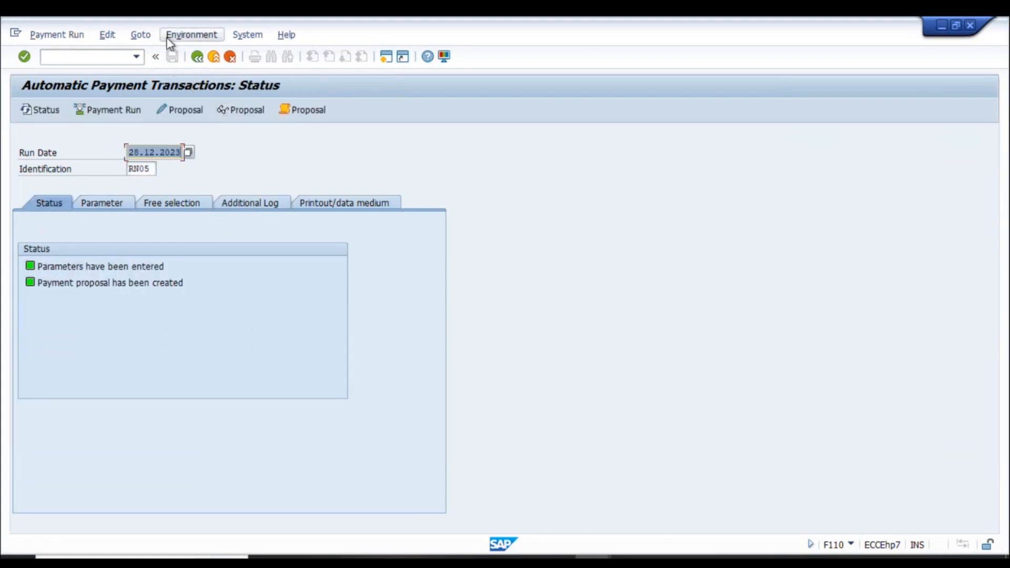
- Delete the 28.12.2023 RN05 payment proposal and its log
{"action": "left_click", "coordinate": [185, 36]}
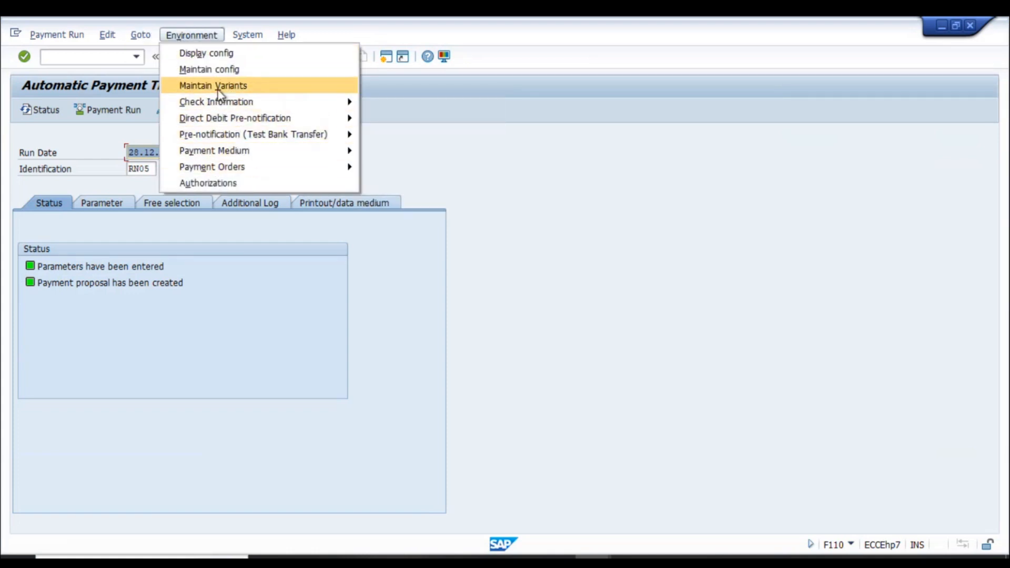
{"action": "left_click", "coordinate": [108, 35]}
{"action": "mouse_move", "coordinate": [128, 68]}
{"action": "left_click", "coordinate": [246, 119]}
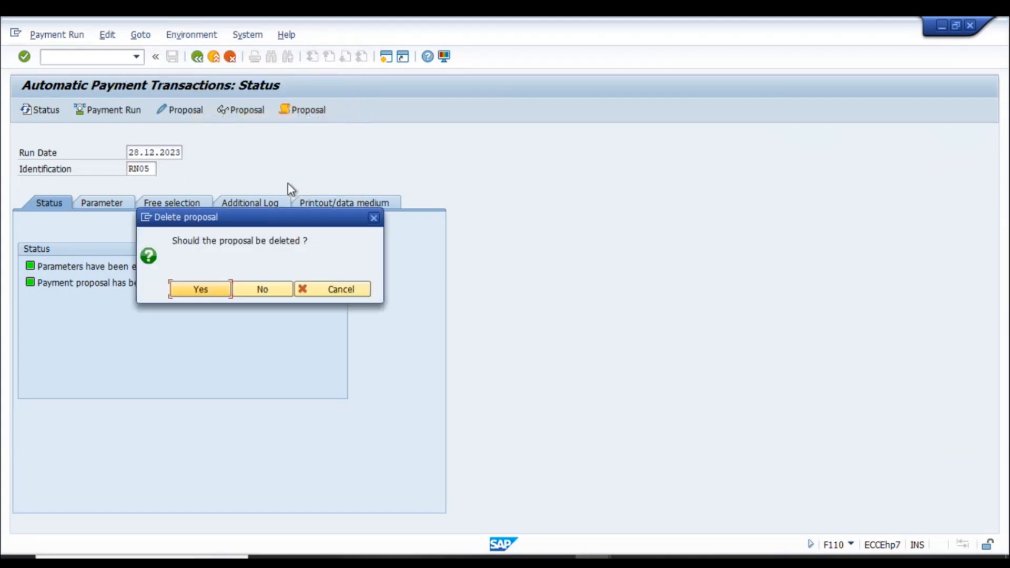
{"action": "left_click", "coordinate": [208, 290]}
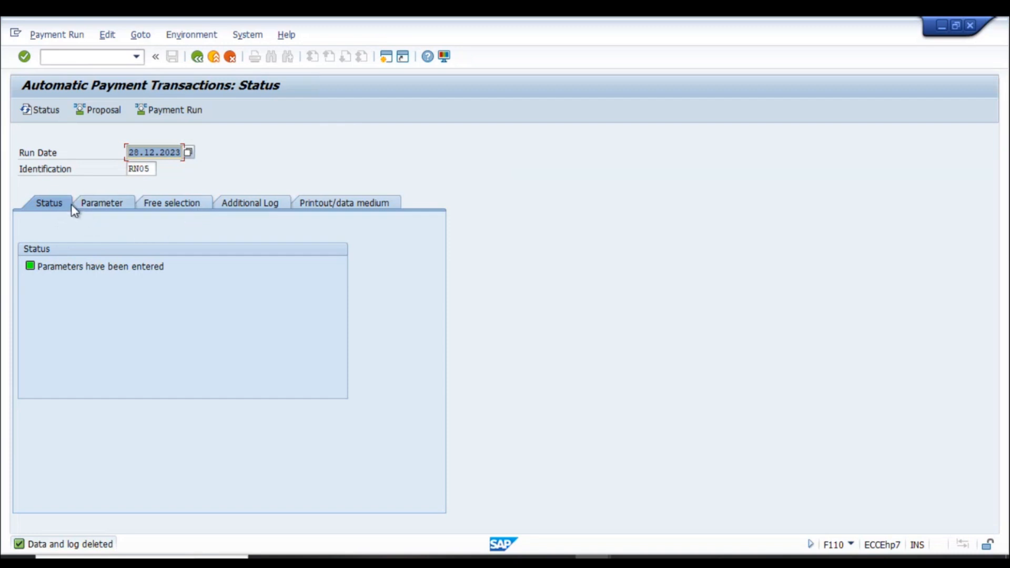
{"action": "left_click", "coordinate": [127, 205]}
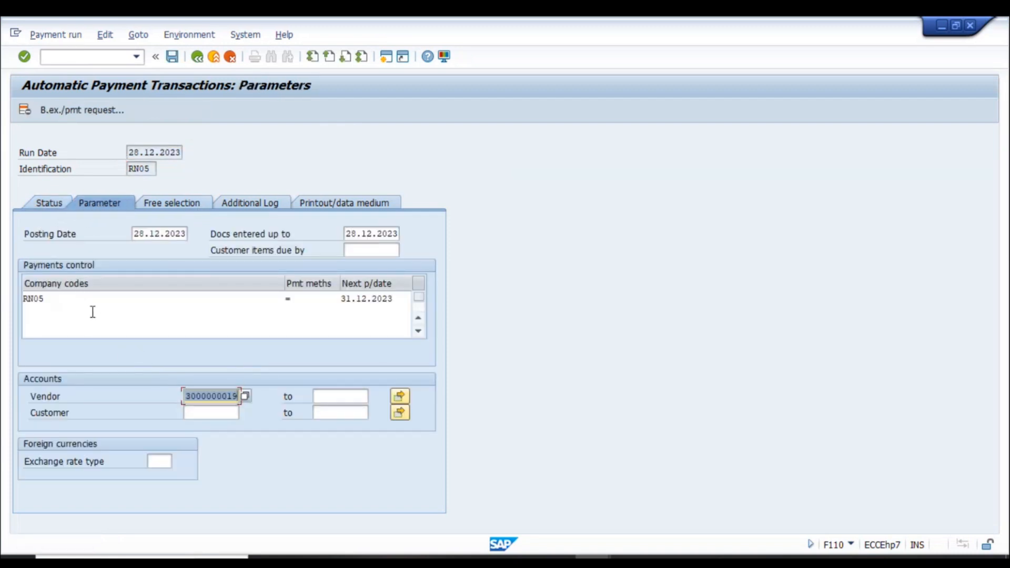
{"action": "left_click", "coordinate": [222, 398]}
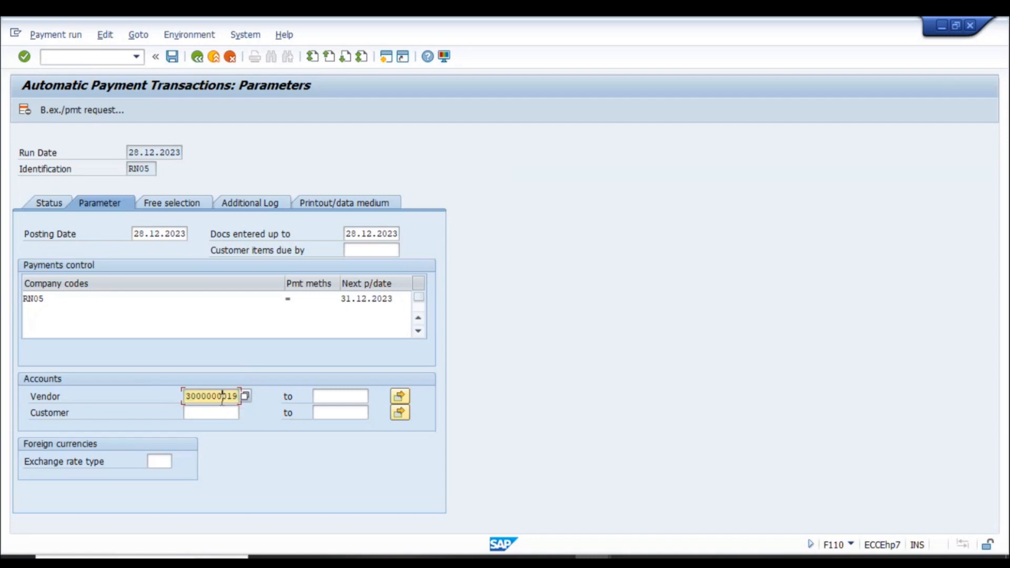
{"action": "left_click_drag", "start_coordinate": [191, 396], "coordinate": [240, 397]}
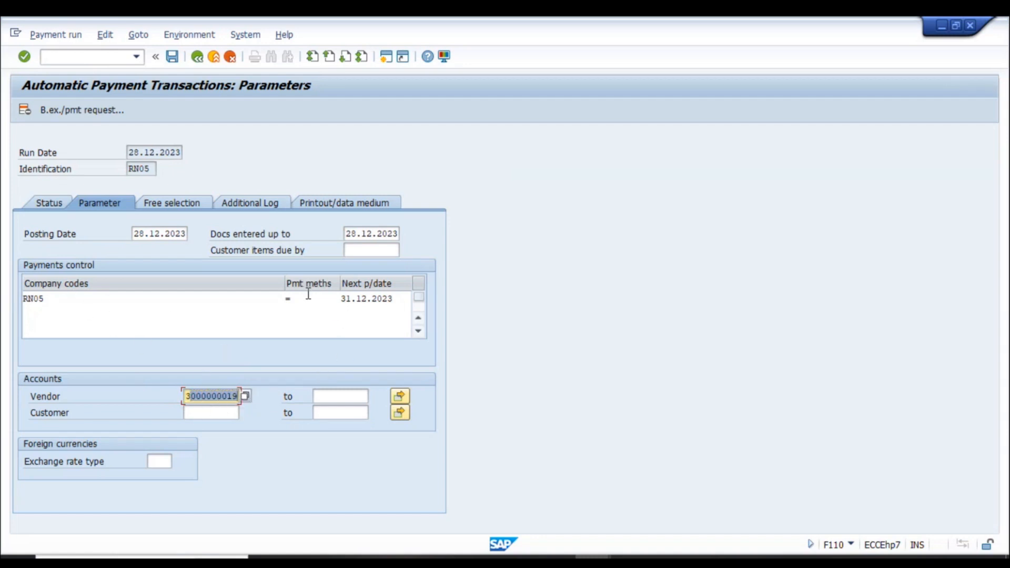
{"action": "left_click", "coordinate": [943, 29]}
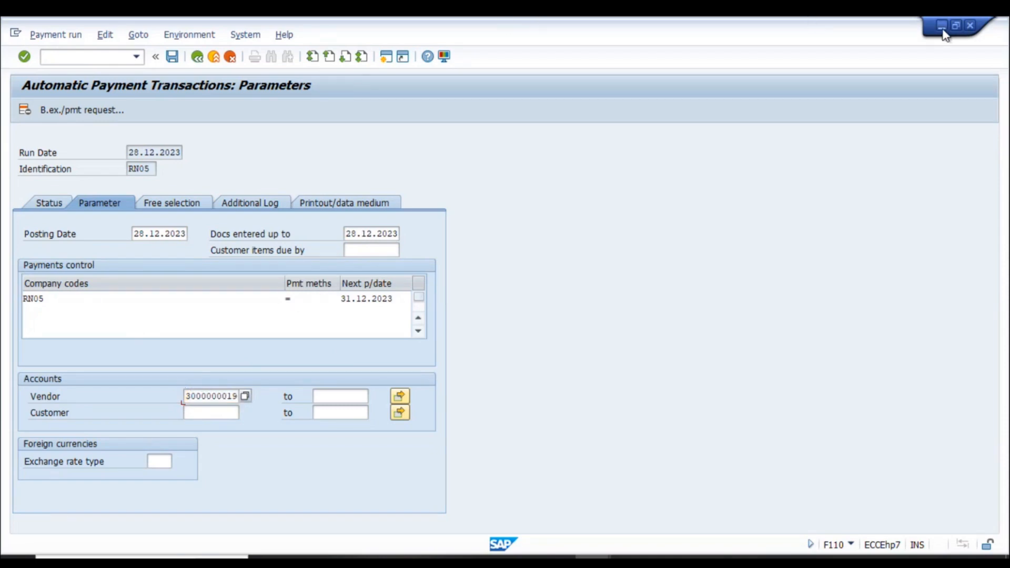
- Change company code RN05's paying company code to RN01 in All company codes
{"action": "left_click", "coordinate": [124, 136]}
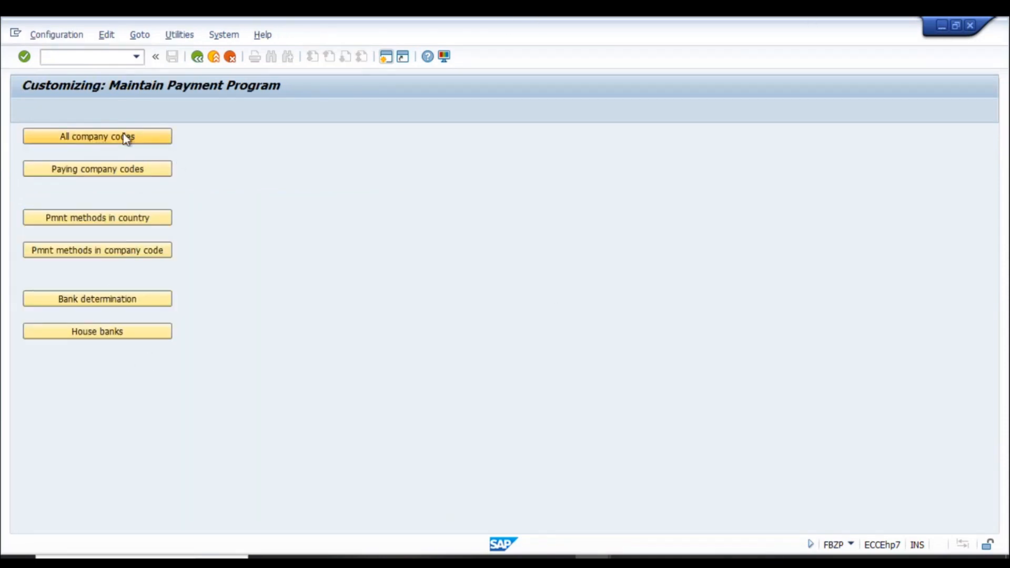
{"action": "left_click", "coordinate": [174, 512]}
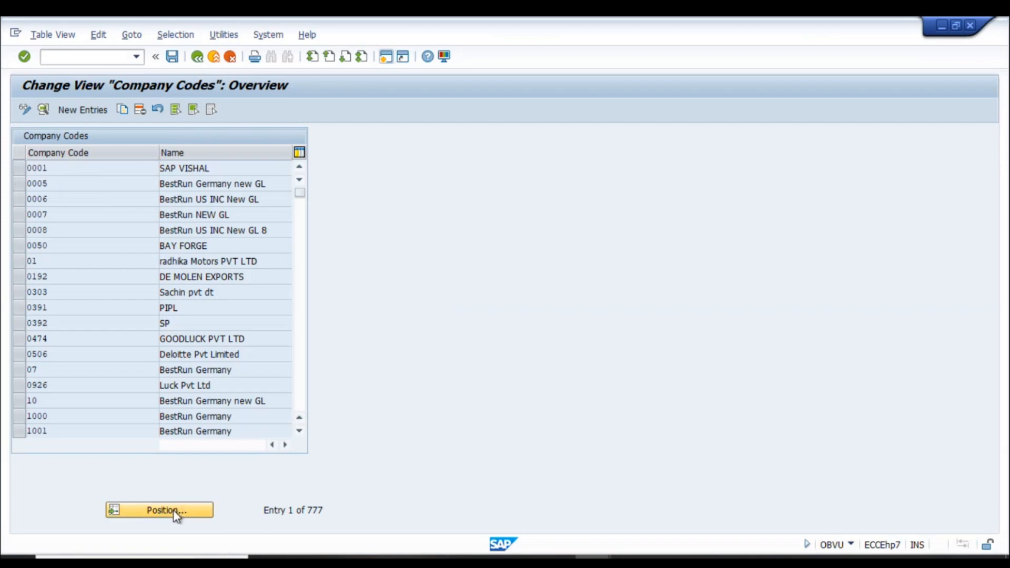
{"action": "type", "text": "RN05"}
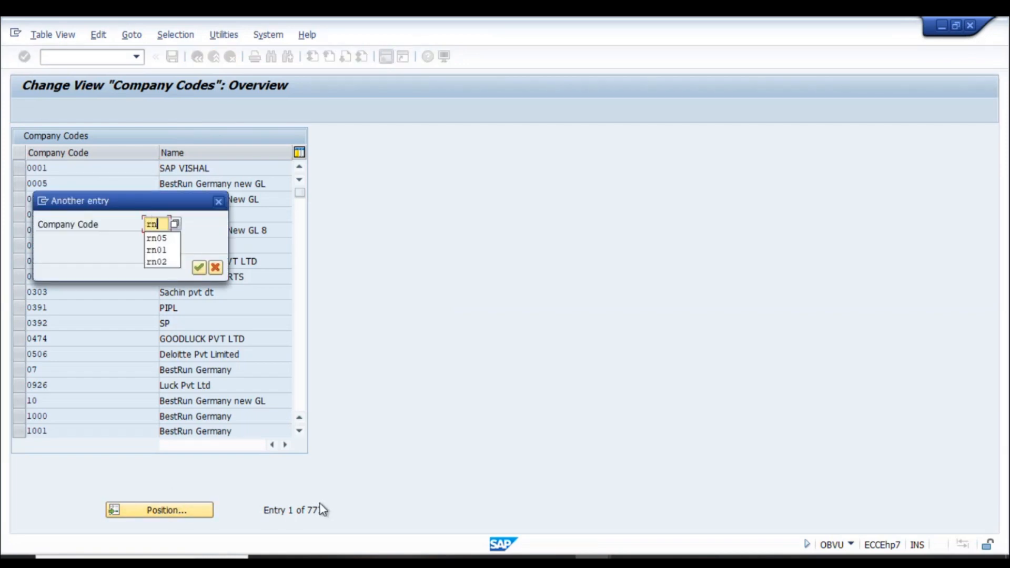
{"action": "key", "text": "Return"}
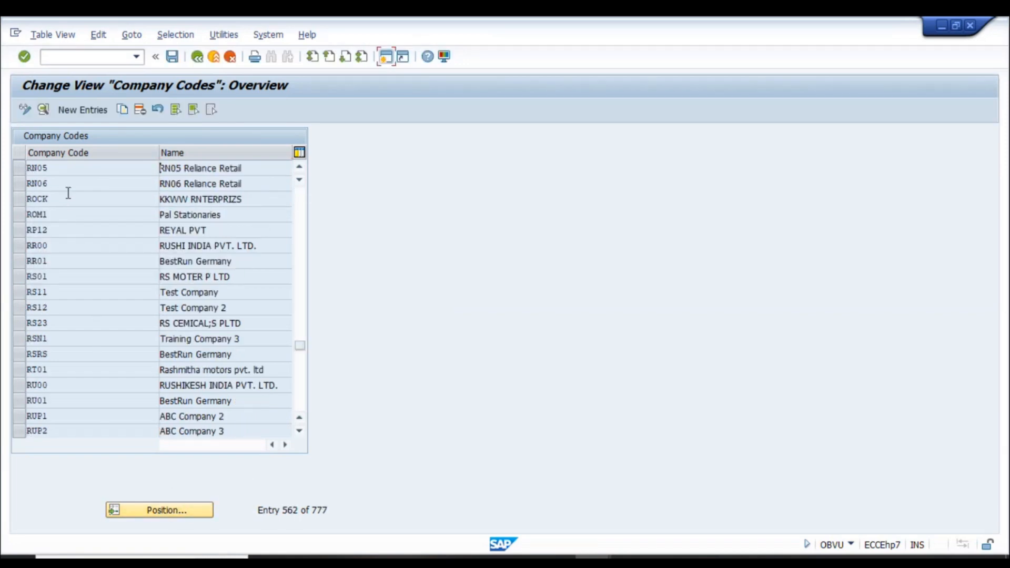
{"action": "double_click", "coordinate": [65, 173]}
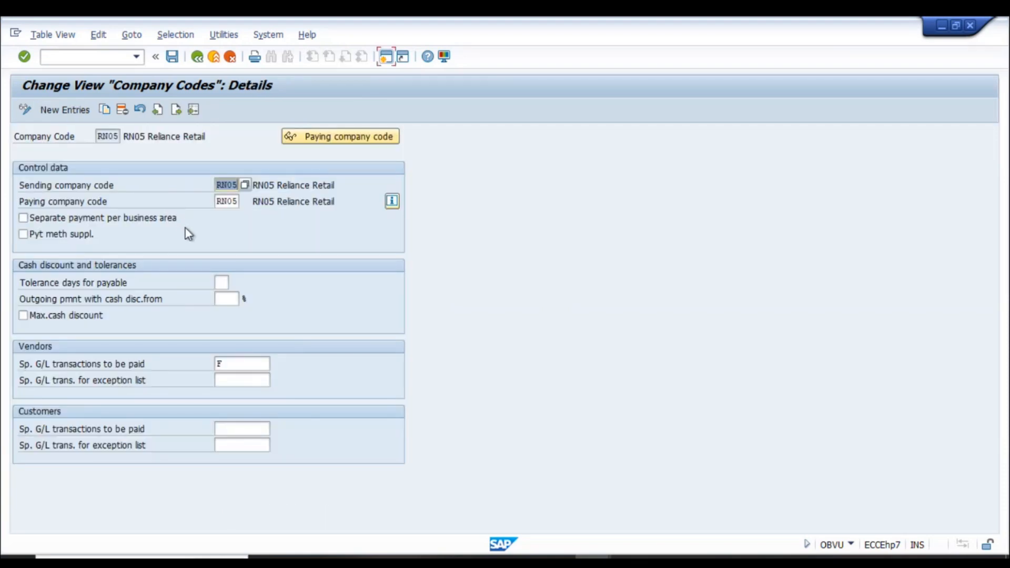
{"action": "left_click_drag", "start_coordinate": [234, 201], "coordinate": [313, 205]}
{"action": "type", "text": "1"}
{"action": "key", "text": "Return"}
- Save the change under the customizing request and return to the payment program menu
{"action": "left_click", "coordinate": [172, 56]}
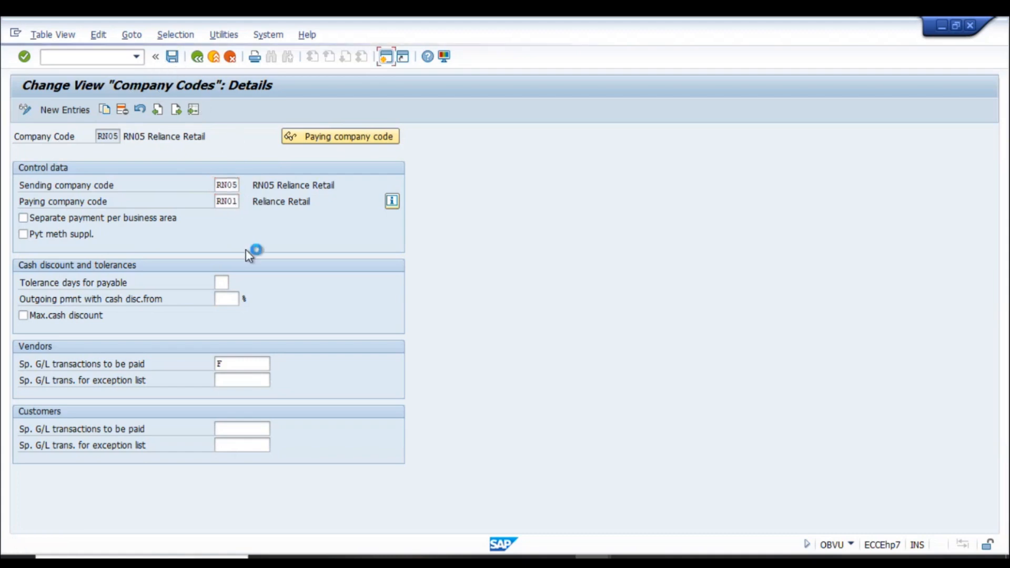
{"action": "left_click", "coordinate": [217, 268]}
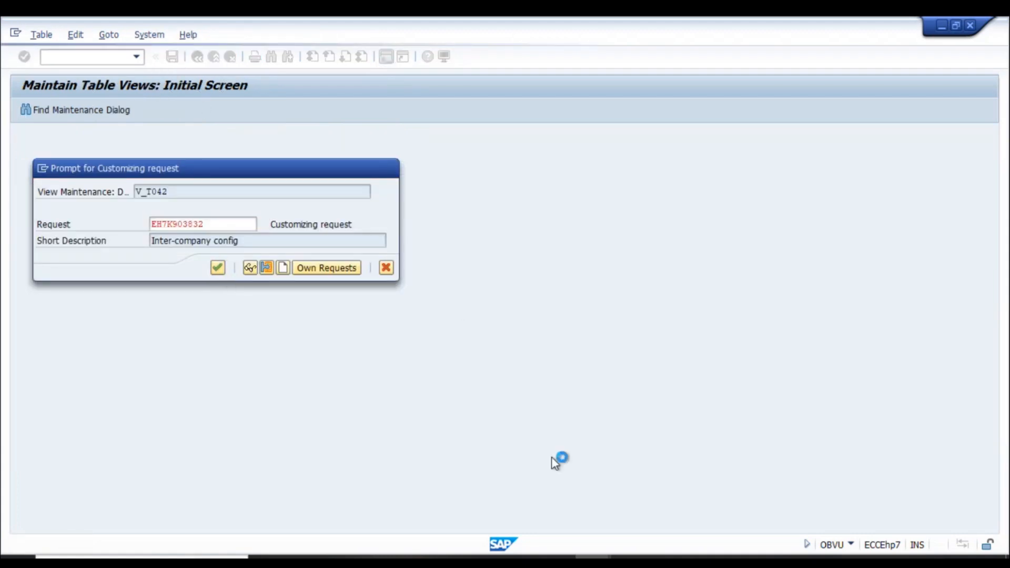
{"action": "mouse_move", "coordinate": [557, 562]}
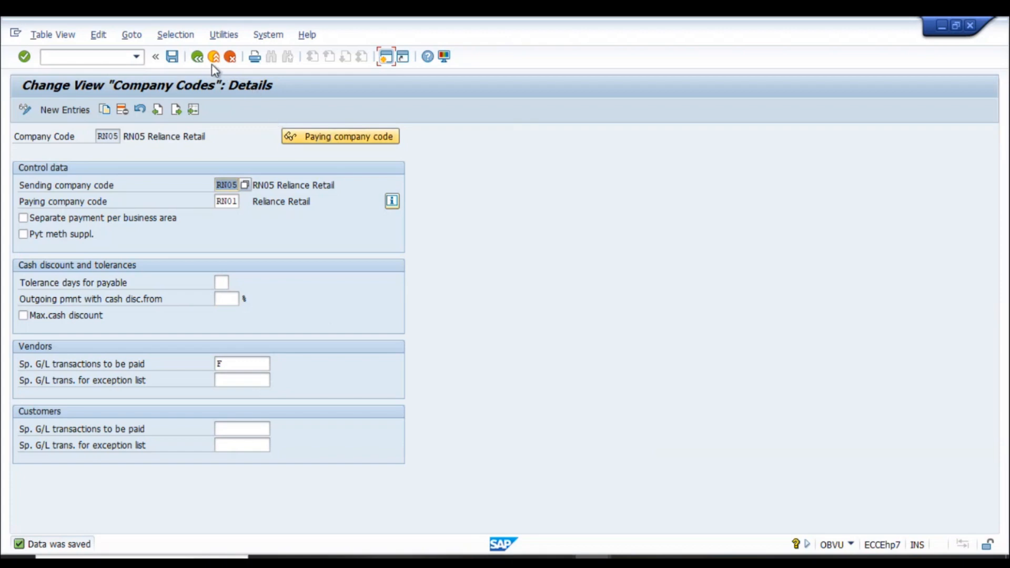
{"action": "left_click", "coordinate": [197, 56]}
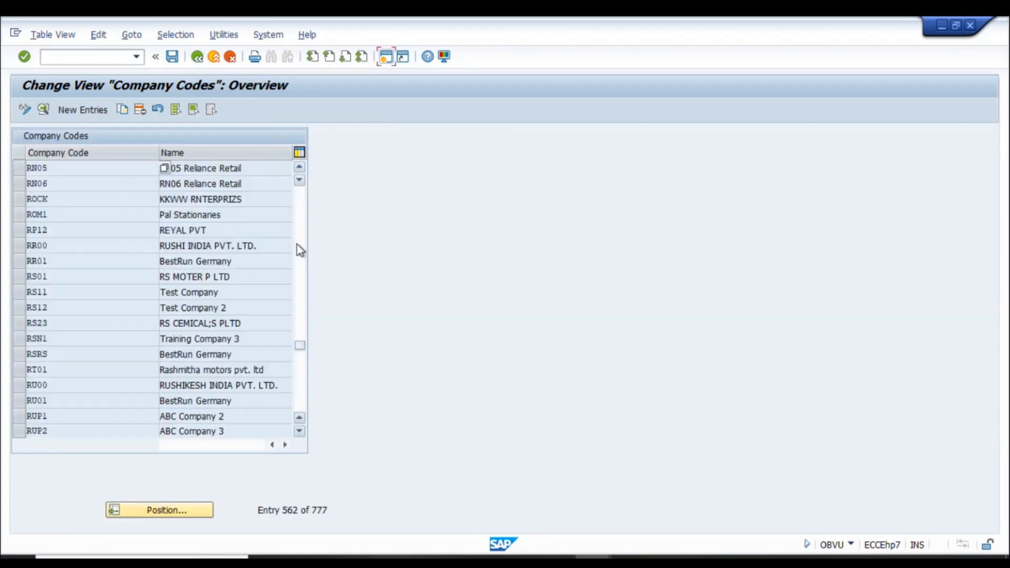
{"action": "left_click", "coordinate": [197, 56]}
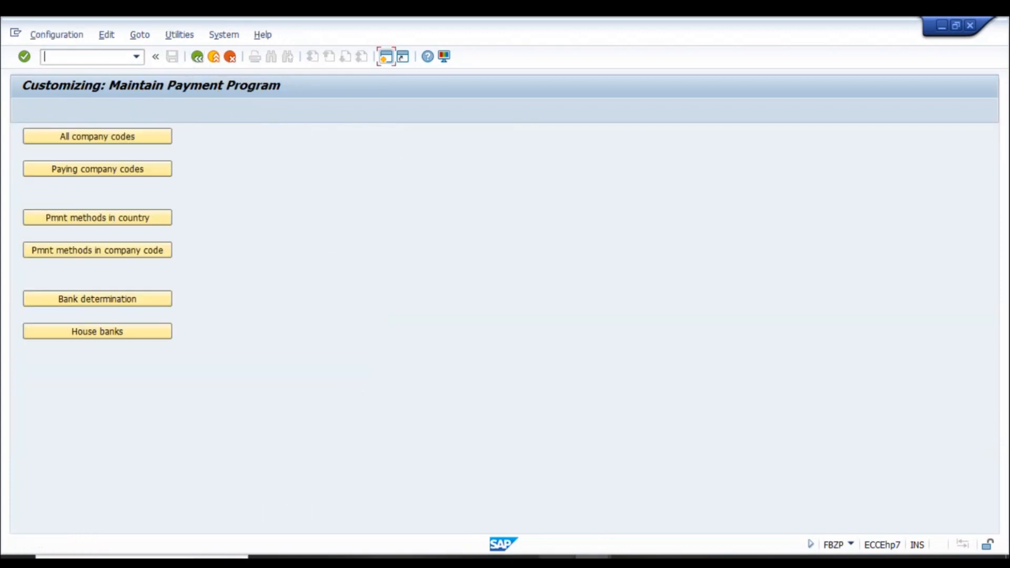
- Jump the all-company-codes list to RN05 and open its details
{"action": "left_click", "coordinate": [148, 138]}
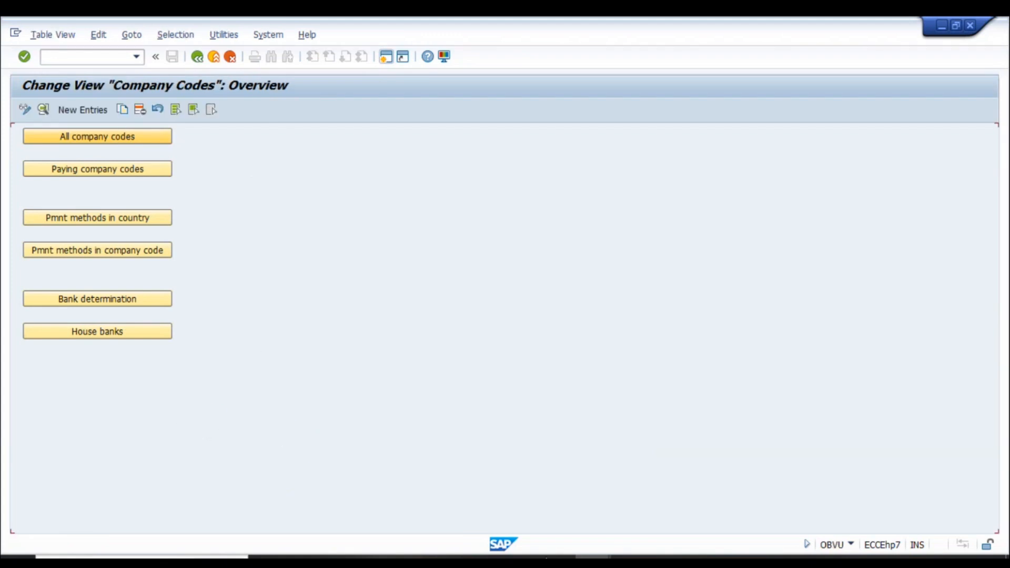
{"action": "left_click", "coordinate": [167, 513]}
{"action": "type", "text": "r"}
{"action": "left_click", "coordinate": [156, 238]}
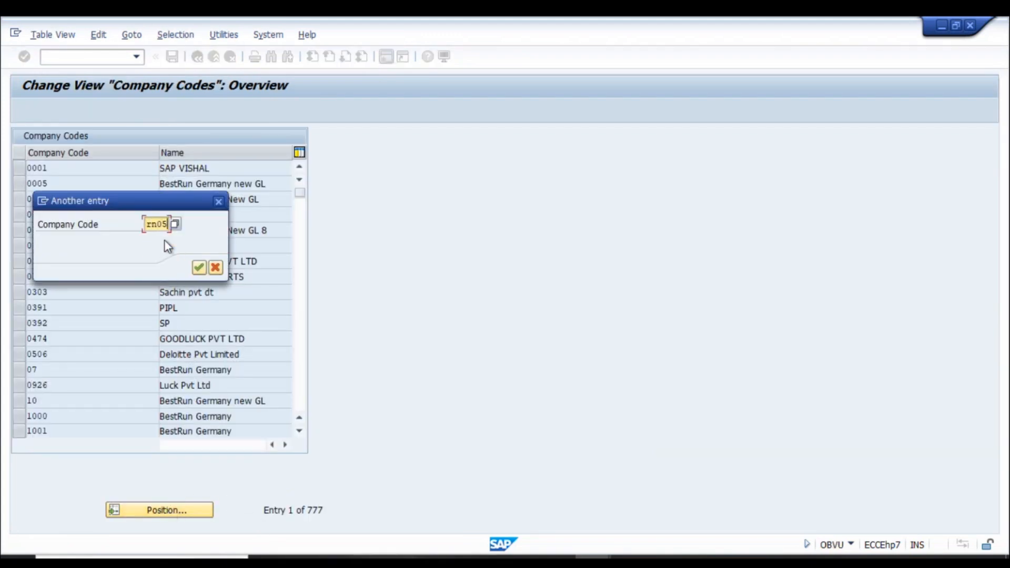
{"action": "key", "text": "Return"}
{"action": "key", "text": "F2"}
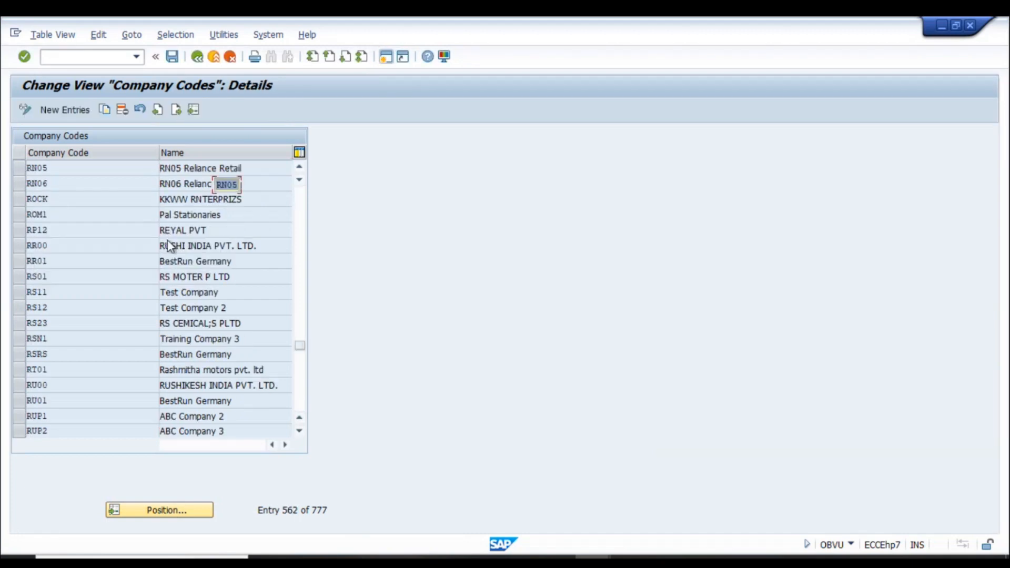
- In Excel, type heading 'FBZP changes' in B3933 and start item '1. Akll' in B3935
{"action": "key", "text": "alt+Tab"}
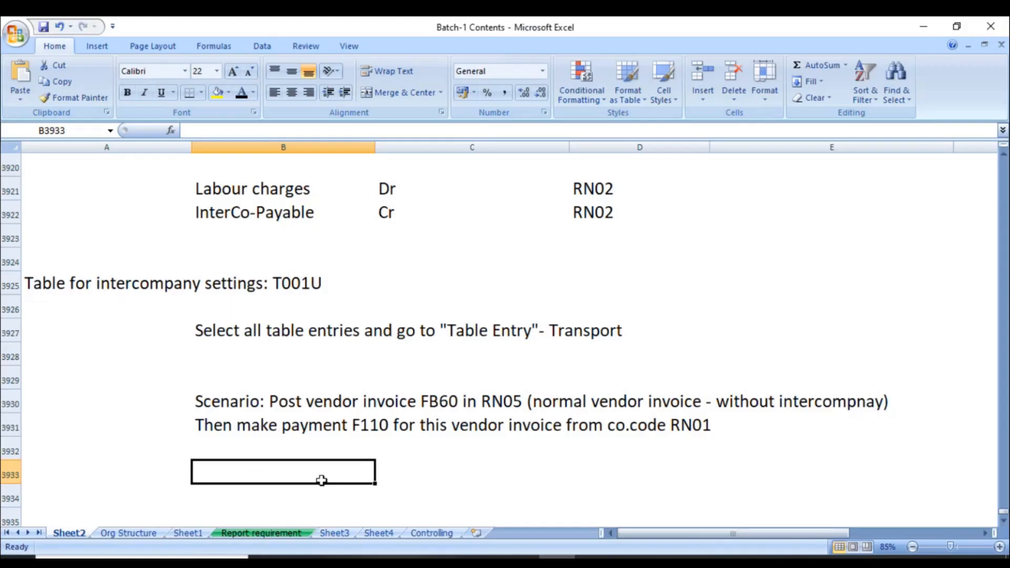
{"action": "type", "text": "FBZP changes"}
{"action": "key", "text": "Return"}
{"action": "key", "text": "Return"}
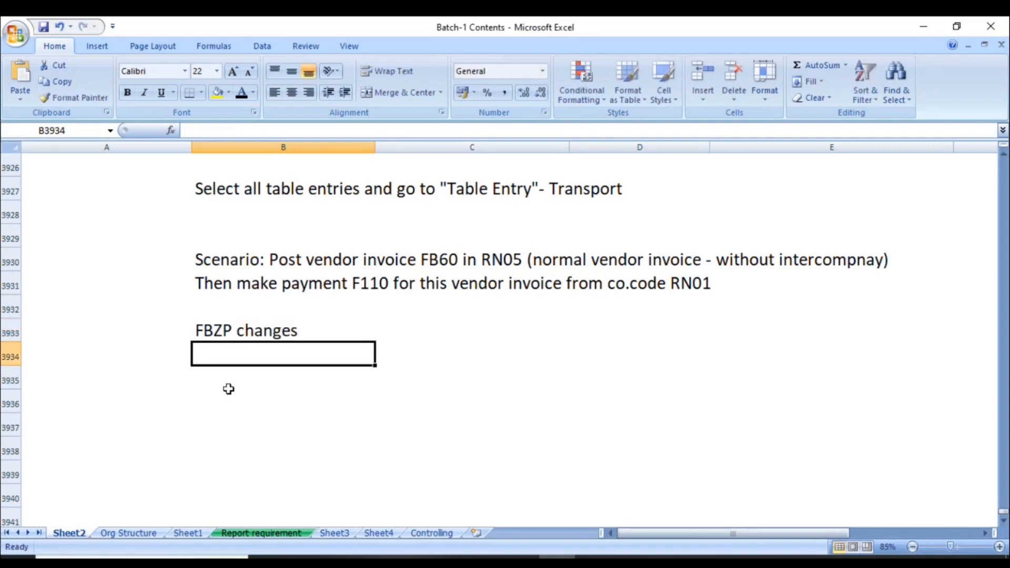
{"action": "type", "text": "1. Akl"}
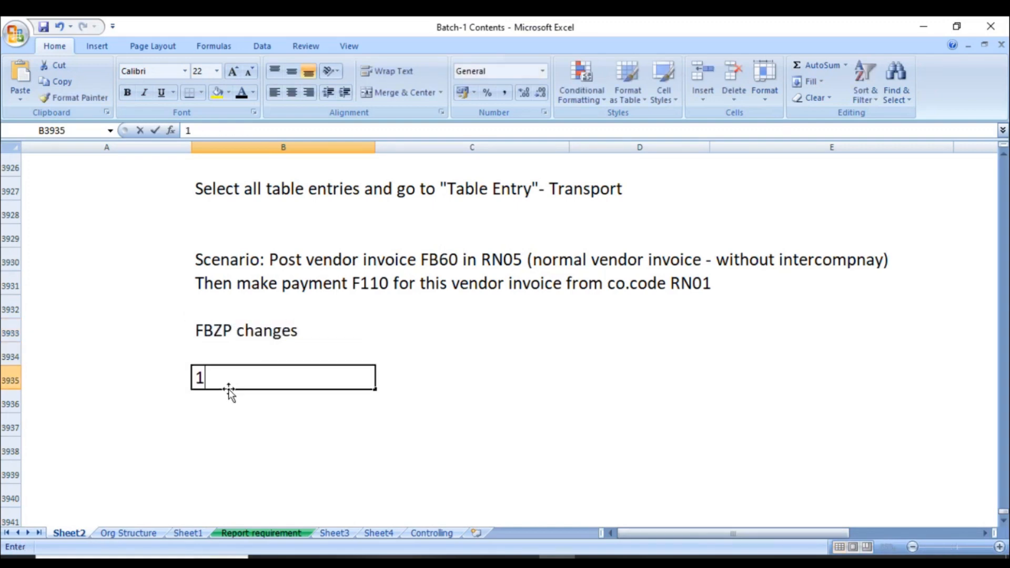
{"action": "type", "text": "l"}
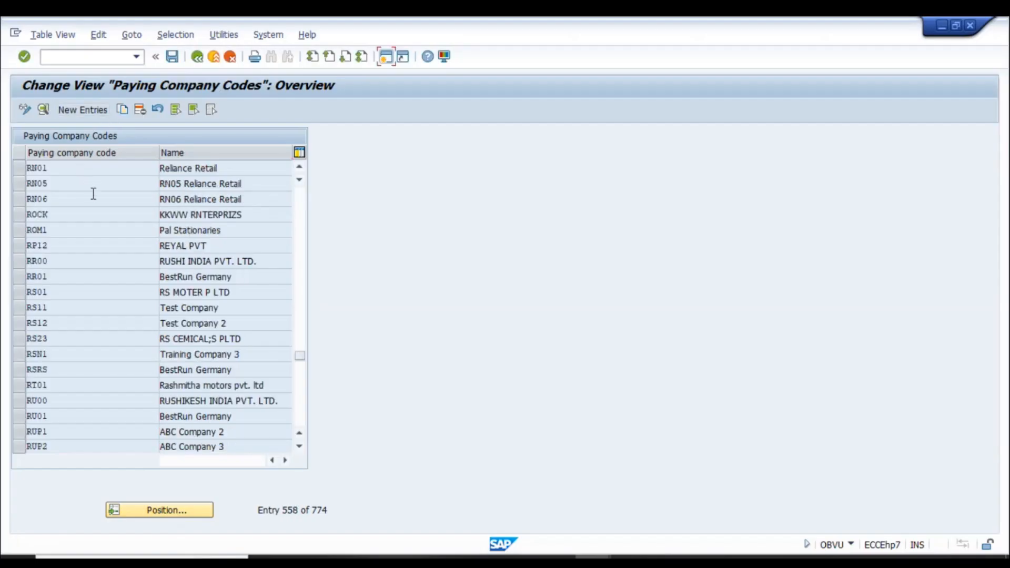
- Inspect paying company codes RN01 and RN05, then attempt deleting RN05, refused as used for available amounts
{"action": "left_click", "coordinate": [300, 167]}
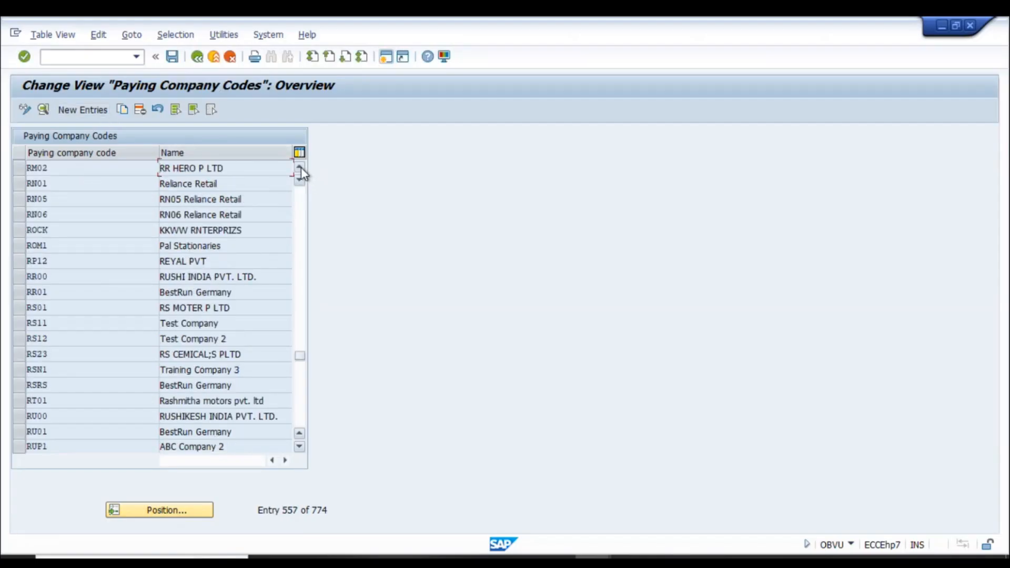
{"action": "left_click", "coordinate": [23, 184]}
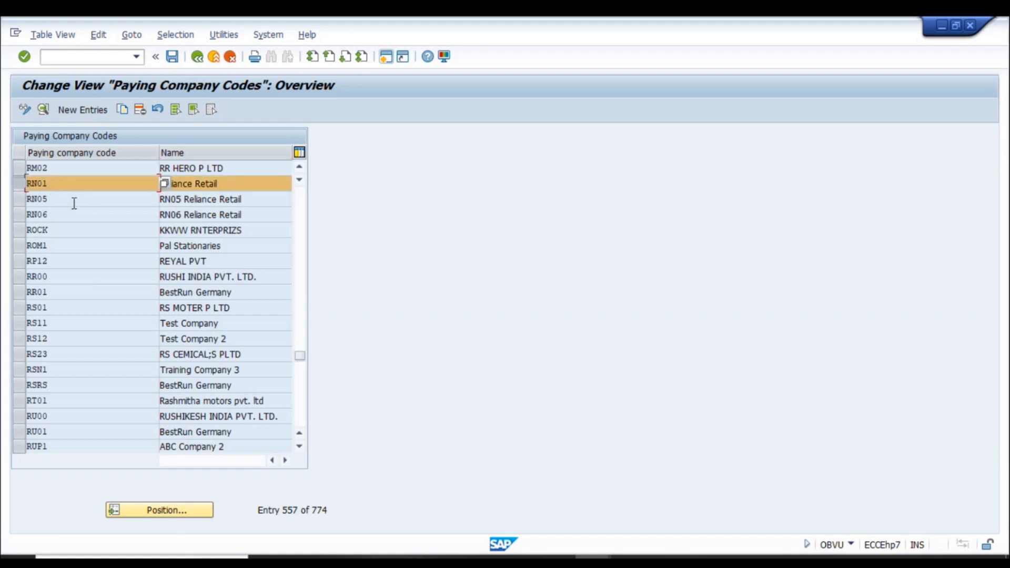
{"action": "left_click", "coordinate": [18, 184]}
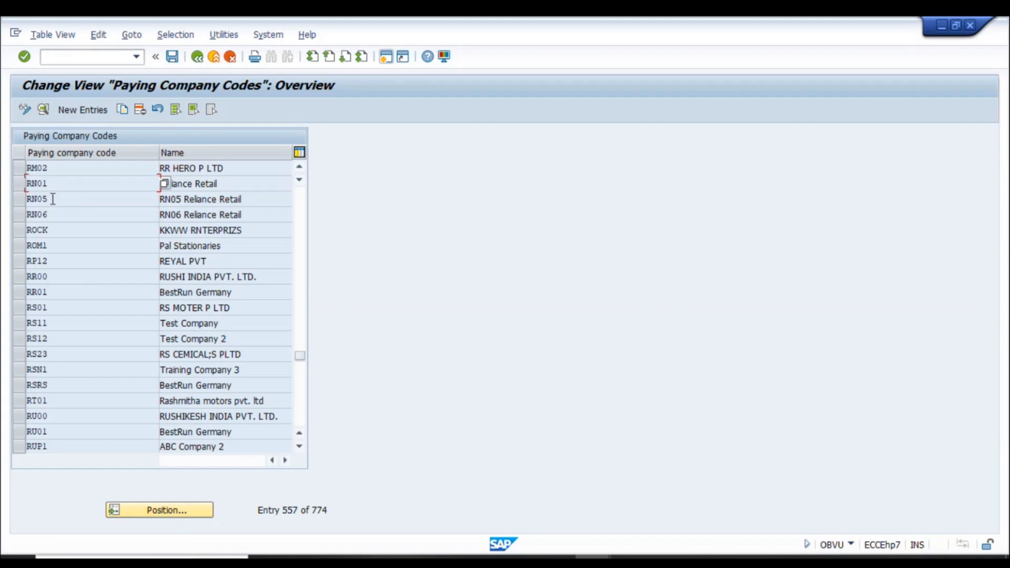
{"action": "double_click", "coordinate": [128, 204]}
{"action": "left_click", "coordinate": [197, 56]}
{"action": "left_click", "coordinate": [20, 198]}
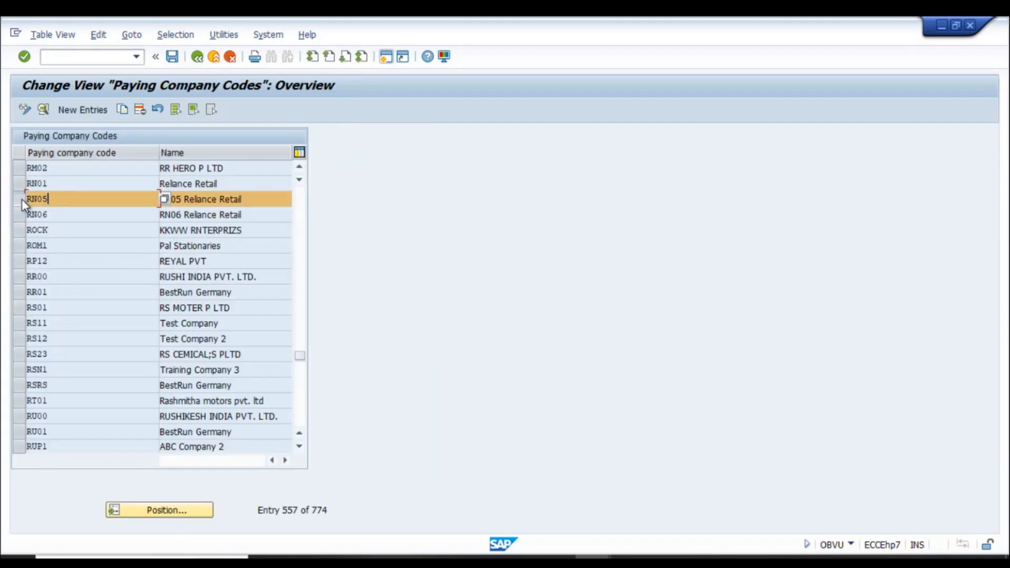
{"action": "left_click", "coordinate": [139, 109]}
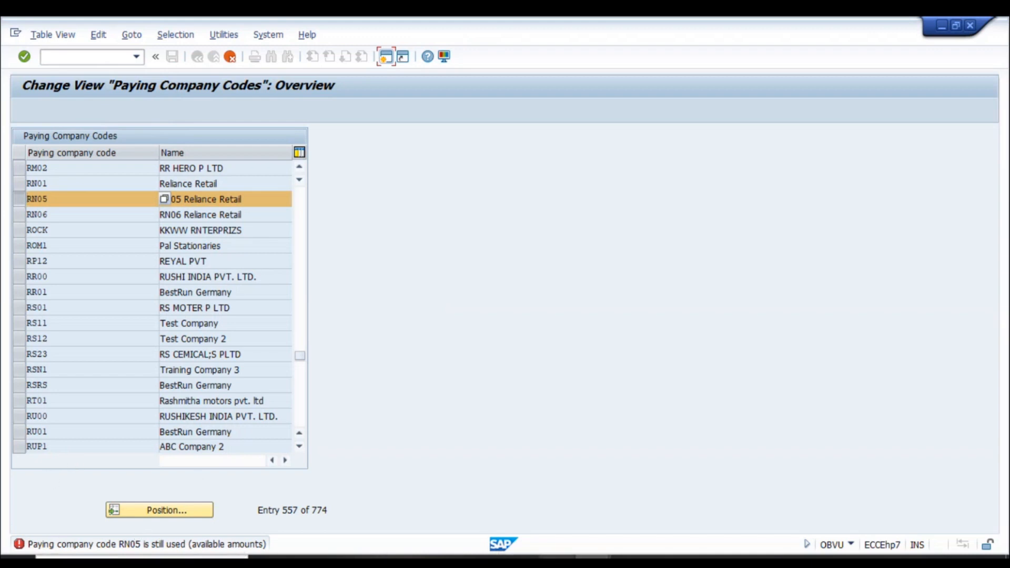
{"action": "left_click", "coordinate": [557, 562]}
- Add note '2. Paying company code' with 'Delete RN05' in column D and save the workbook
{"action": "type", "text": "2."}
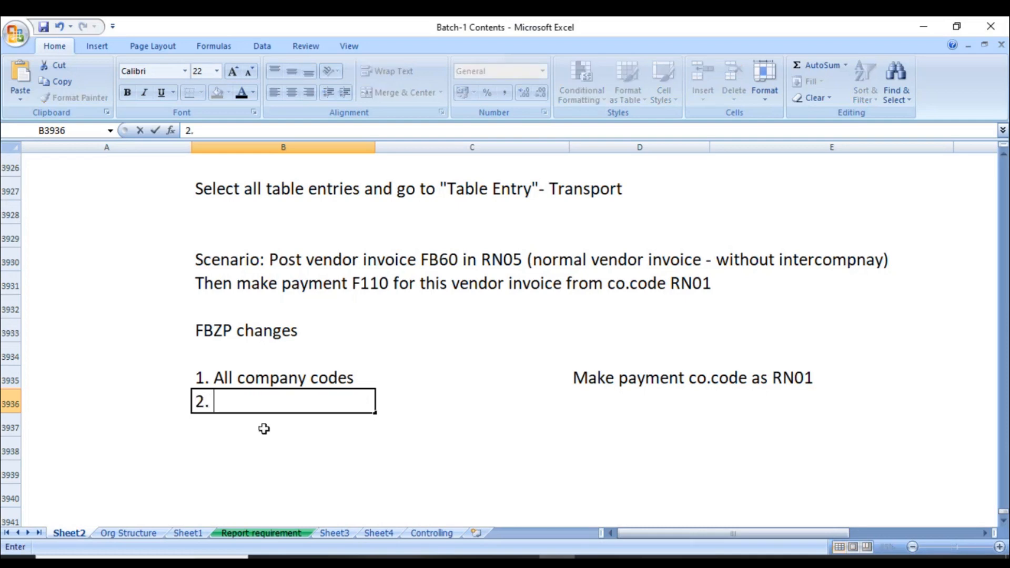
{"action": "type", "text": " Payment"}
{"action": "key", "text": "BackSpace"}
{"action": "key", "text": "BackSpace"}
{"action": "key", "text": "BackSpace"}
{"action": "key", "text": "BackSpace"}
{"action": "type", "text": "ing company code"}
{"action": "key", "text": "Tab"}
{"action": "key", "text": "Tab"}
{"action": "type", "text": "Delete RN"}
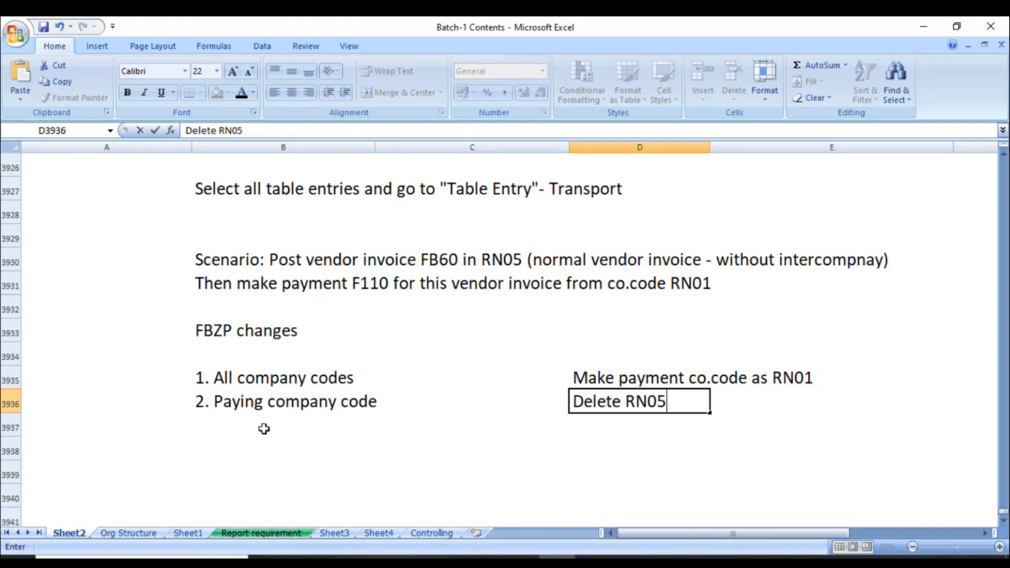
{"action": "type", "text": "05"}
{"action": "key", "text": "Return"}
{"action": "key", "text": "Return"}
{"action": "left_click", "coordinate": [264, 428]}
{"action": "key", "text": "ctrl+s"}
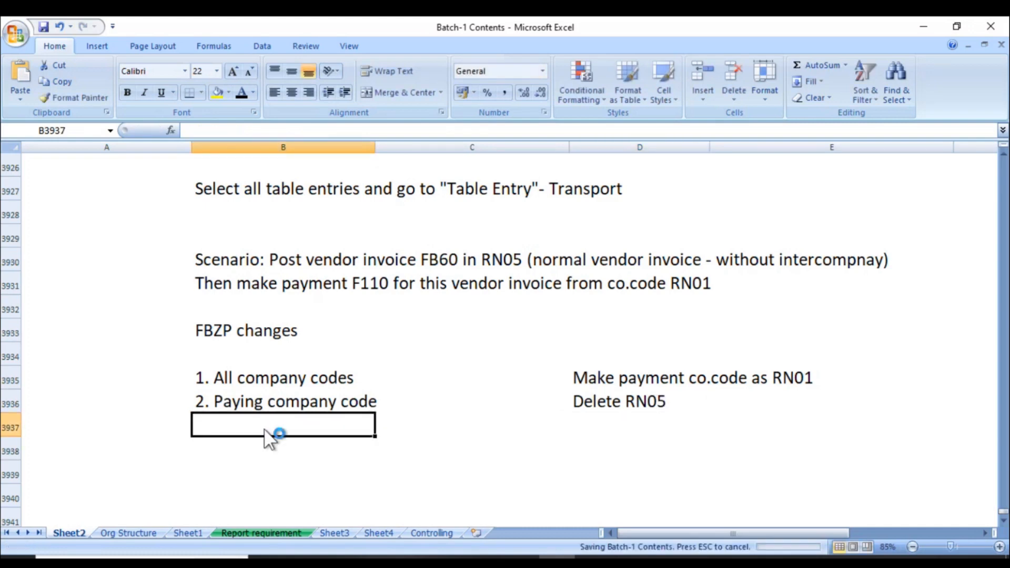
{"action": "key", "text": "alt+Tab"}
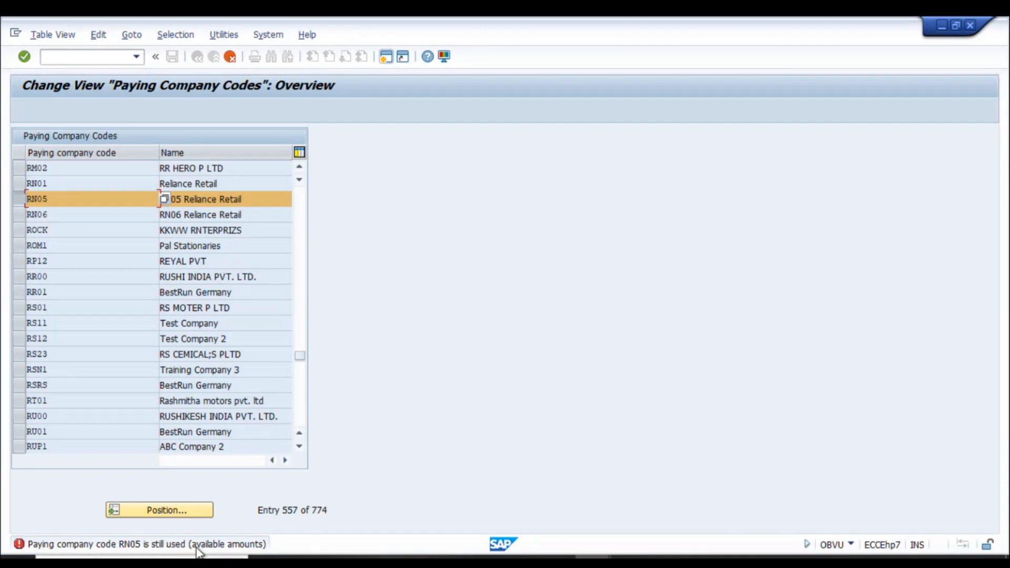
- Discard the unsaved RN05 deletion and open Bank determination settings
{"action": "left_click", "coordinate": [230, 56]}
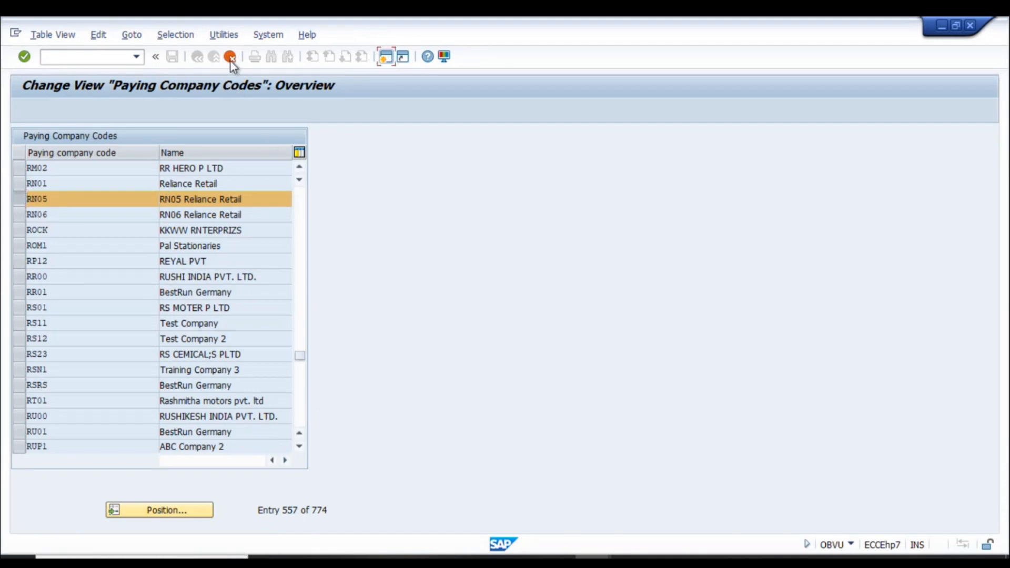
{"action": "left_click", "coordinate": [205, 288]}
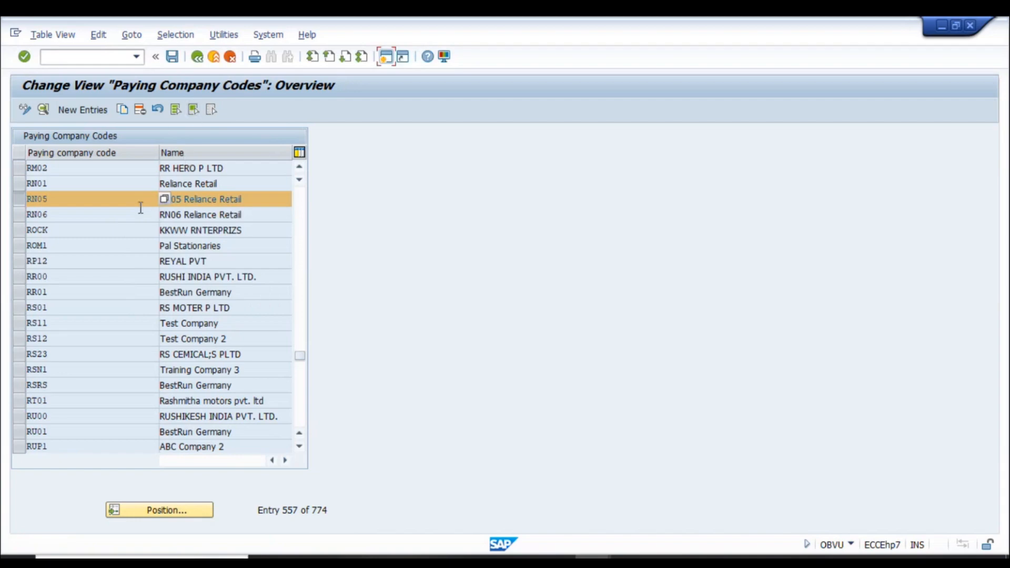
{"action": "left_click", "coordinate": [196, 57]}
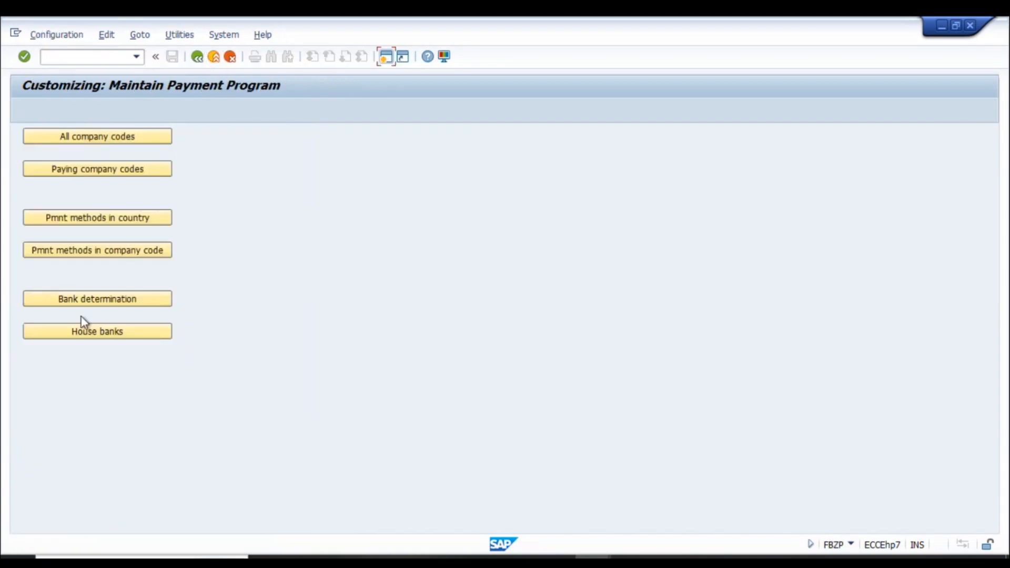
{"action": "left_click", "coordinate": [103, 301]}
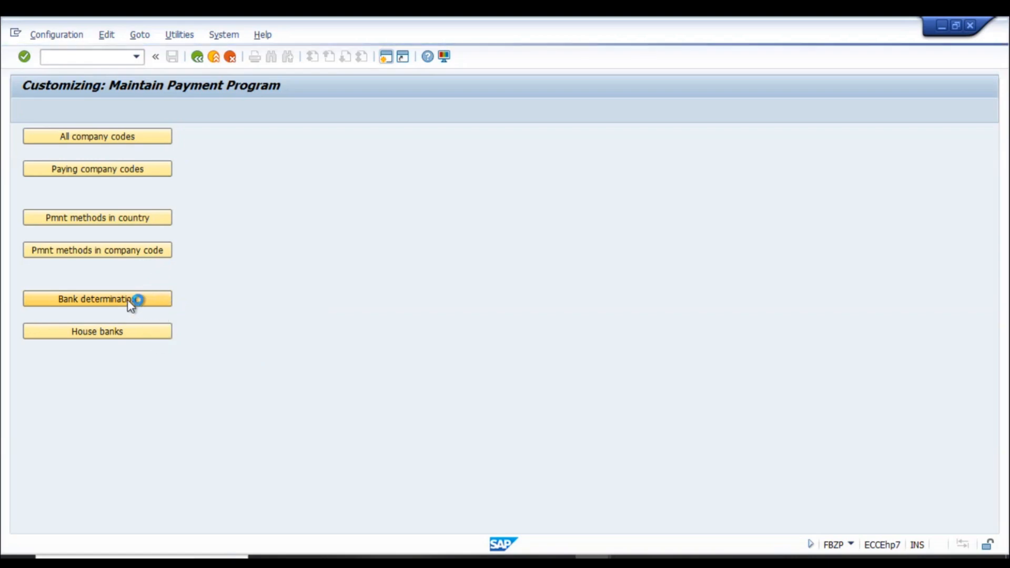
- Log note '3. Bank determination' with 'Delete available amount for RN' in the Excel sheet
{"action": "key", "text": "alt+Tab"}
{"action": "type", "text": "3. Bank determination"}
{"action": "key", "text": "Tab"}
{"action": "key", "text": "Tab"}
{"action": "type", "text": "Delete available amount for RN"}
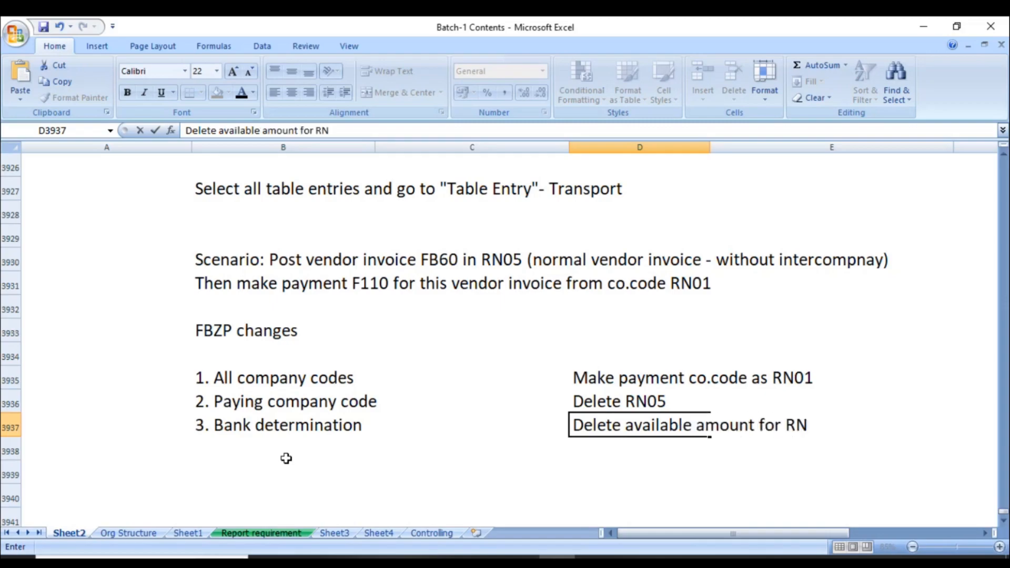
{"action": "key", "text": "Return"}
{"action": "key", "text": "alt+Tab"}
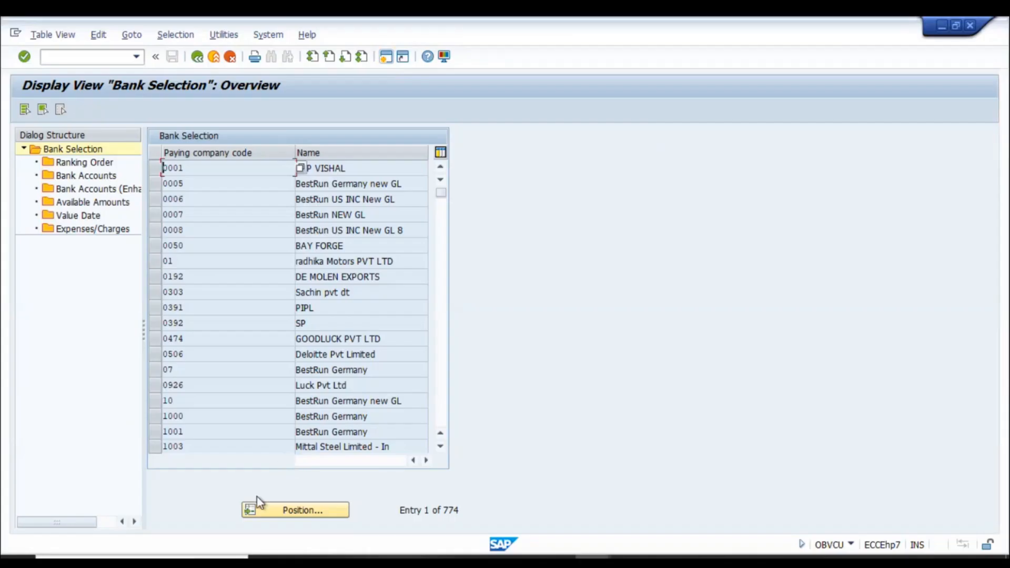
- Delete all four available-amount entries for RN05 and save with a transport request
{"action": "left_click", "coordinate": [287, 515]}
{"action": "type", "text": "rn05"}
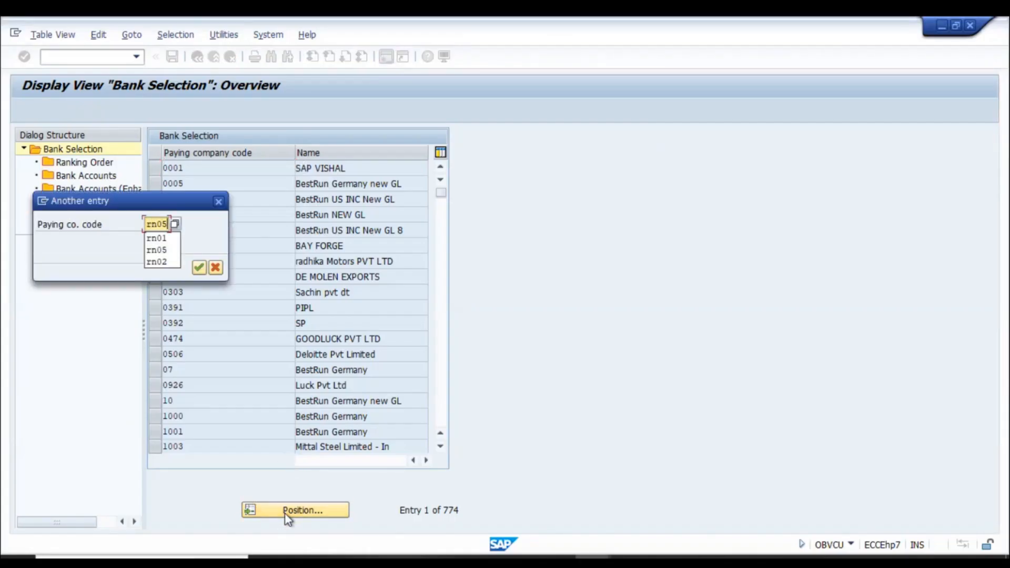
{"action": "key", "text": "Return"}
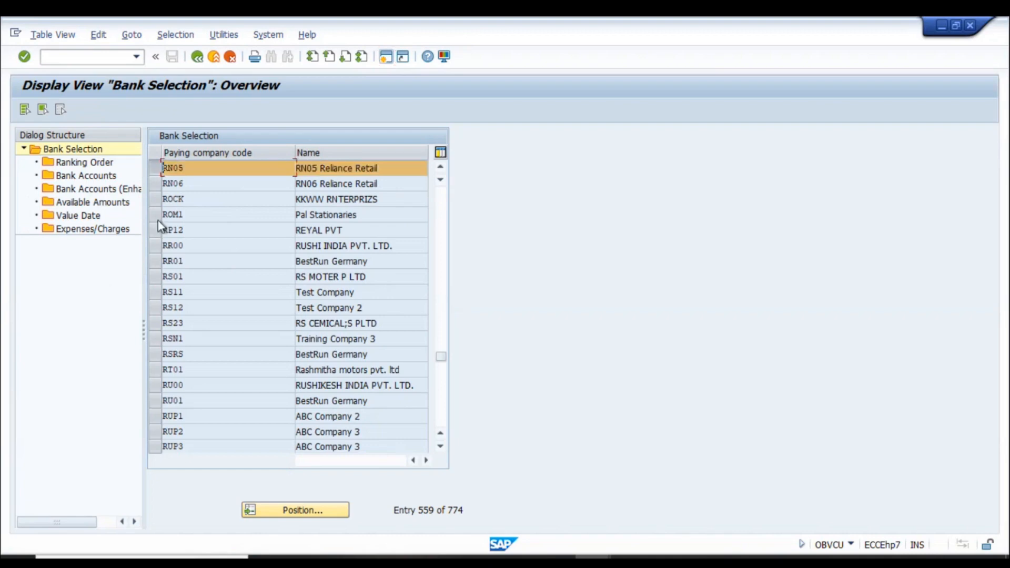
{"action": "double_click", "coordinate": [79, 204]}
{"action": "left_click_drag", "start_coordinate": [156, 201], "coordinate": [156, 248]}
{"action": "left_click", "coordinate": [123, 110]}
{"action": "left_click", "coordinate": [354, 428]}
{"action": "key", "text": "Return"}
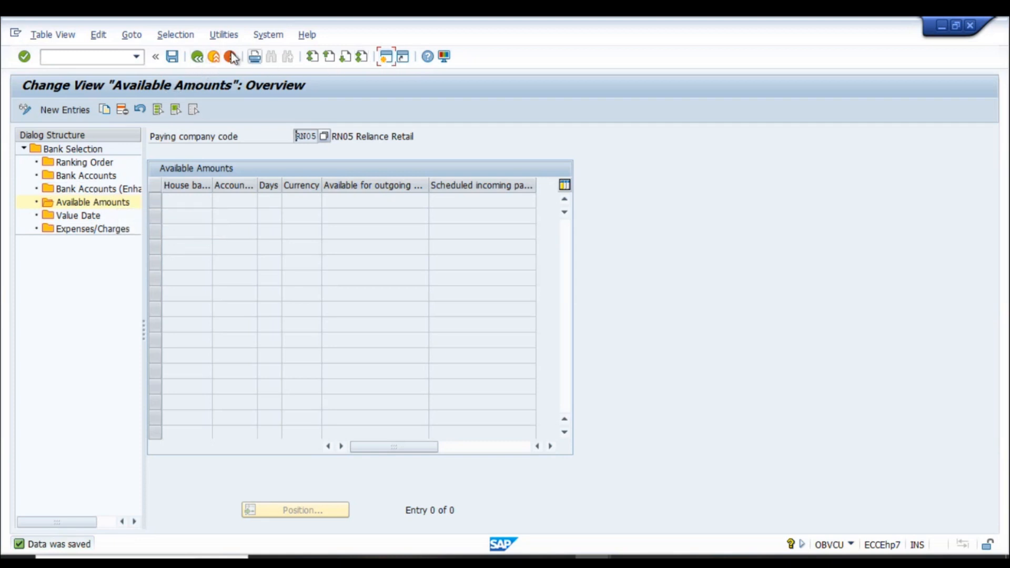
{"action": "left_click", "coordinate": [197, 57]}
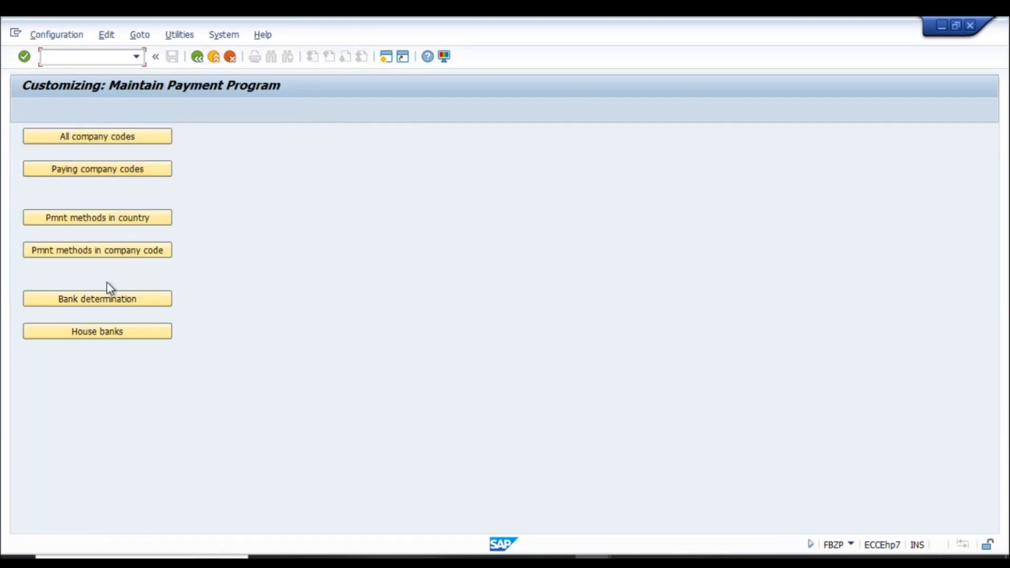
- Try deleting paying company code RN05 again, then discard the changes and exit the table
{"action": "left_click", "coordinate": [98, 170]}
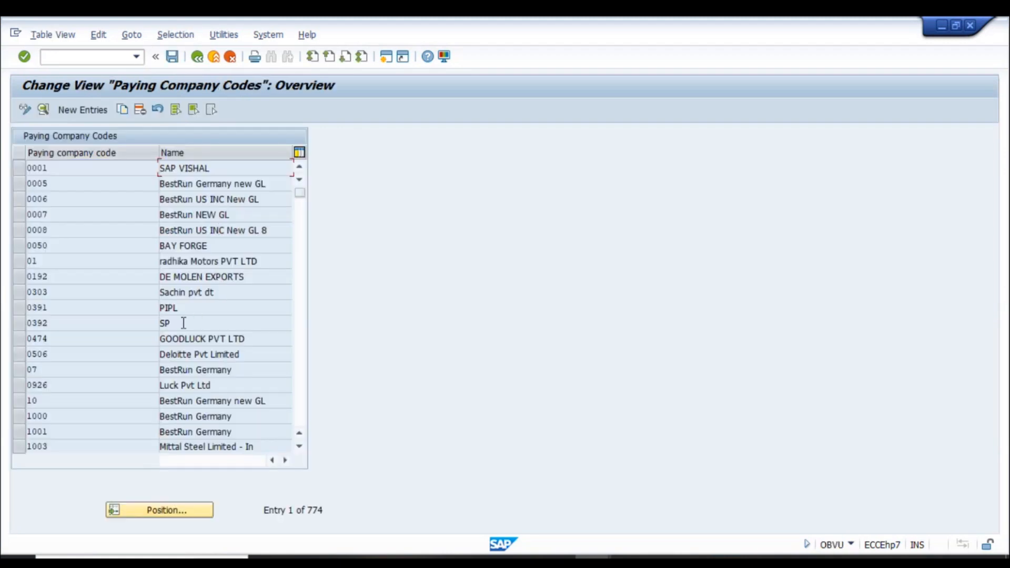
{"action": "left_click", "coordinate": [163, 510]}
{"action": "type", "text": "rn05"}
{"action": "key", "text": "Return"}
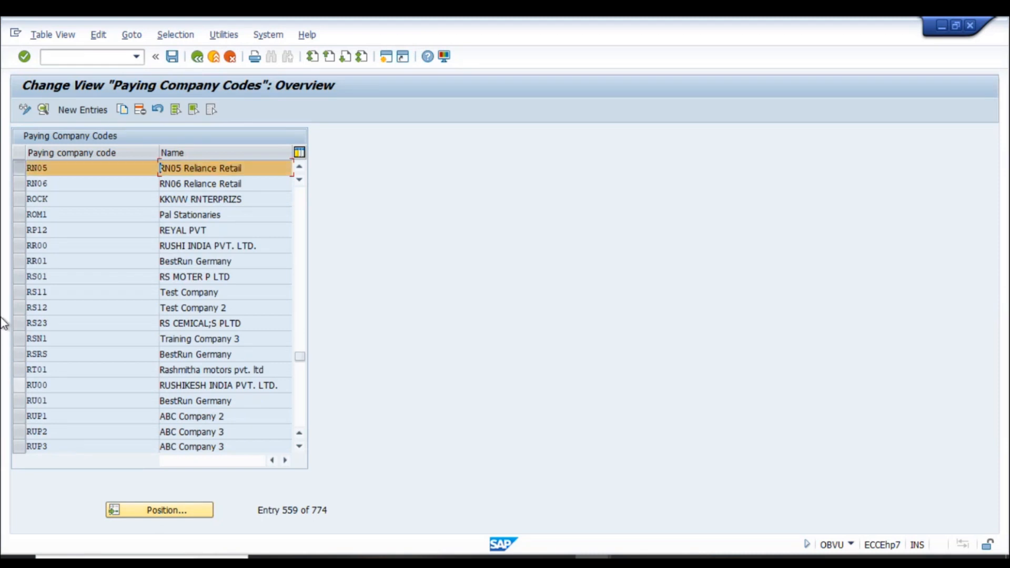
{"action": "left_click", "coordinate": [140, 111]}
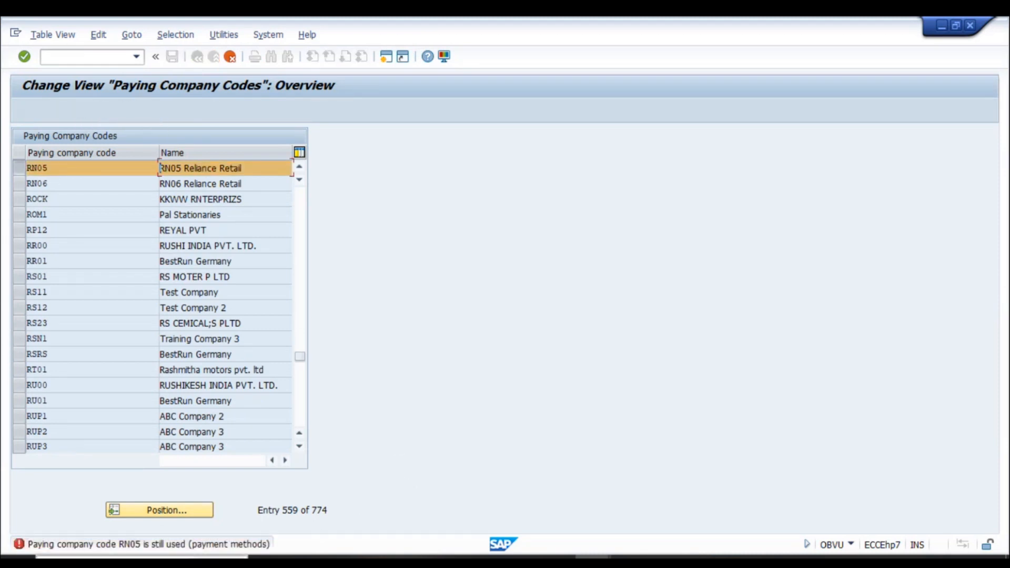
{"action": "left_click", "coordinate": [230, 57]}
{"action": "left_click", "coordinate": [195, 292]}
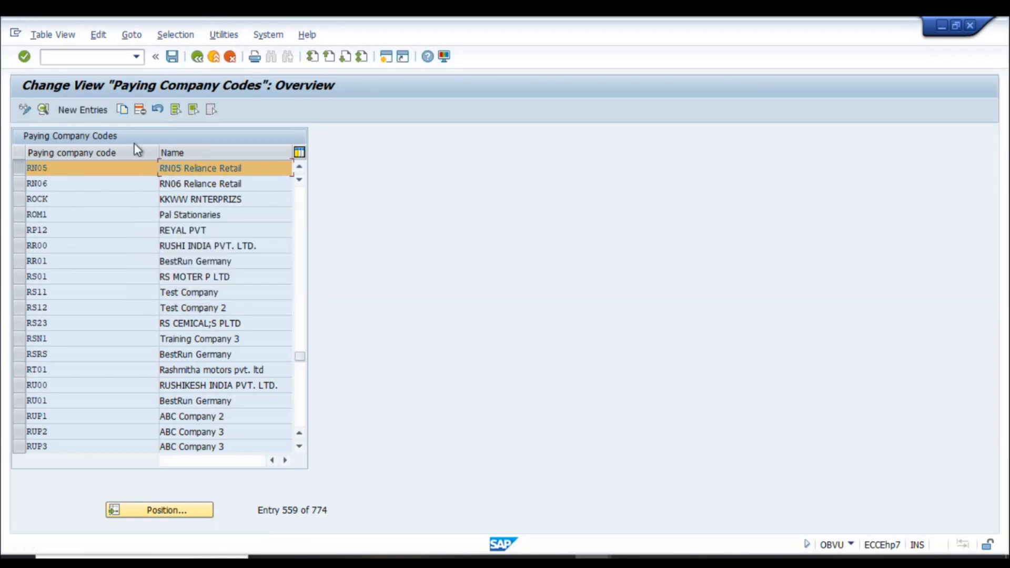
{"action": "left_click", "coordinate": [215, 58]}
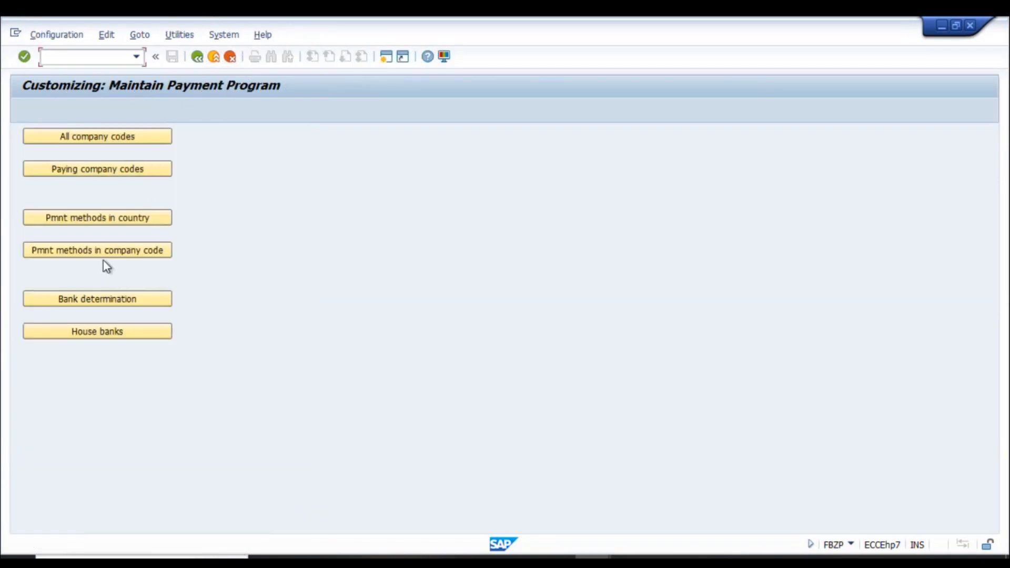
- Recheck Bank determination, then open payment methods per company code
{"action": "left_click", "coordinate": [102, 306]}
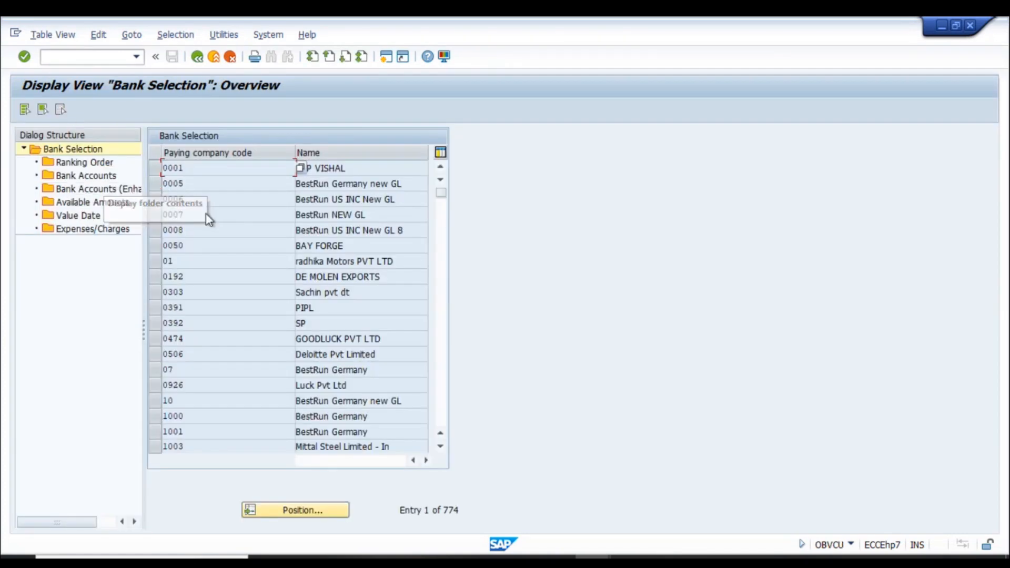
{"action": "left_click", "coordinate": [203, 58]}
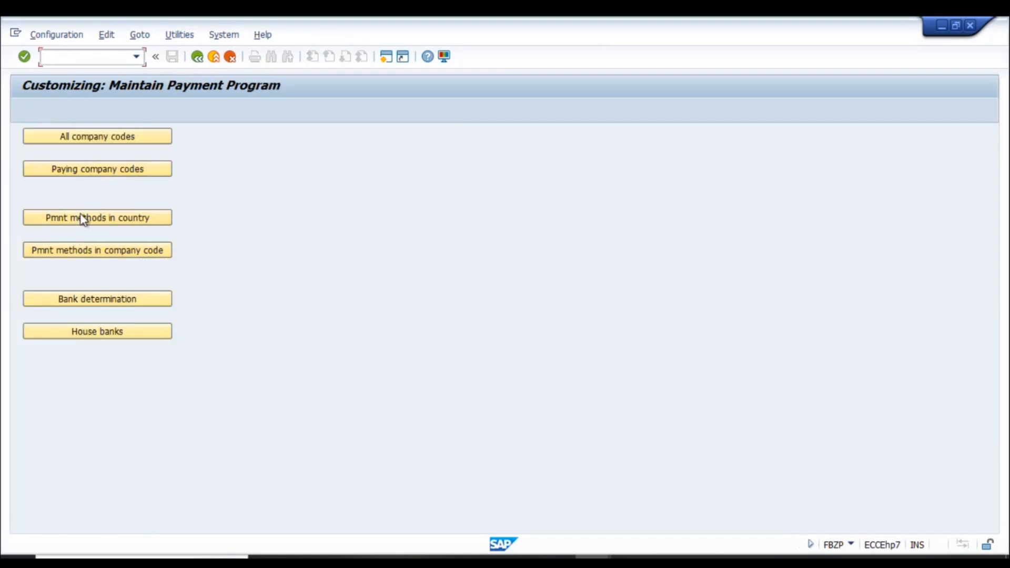
{"action": "left_click", "coordinate": [107, 251]}
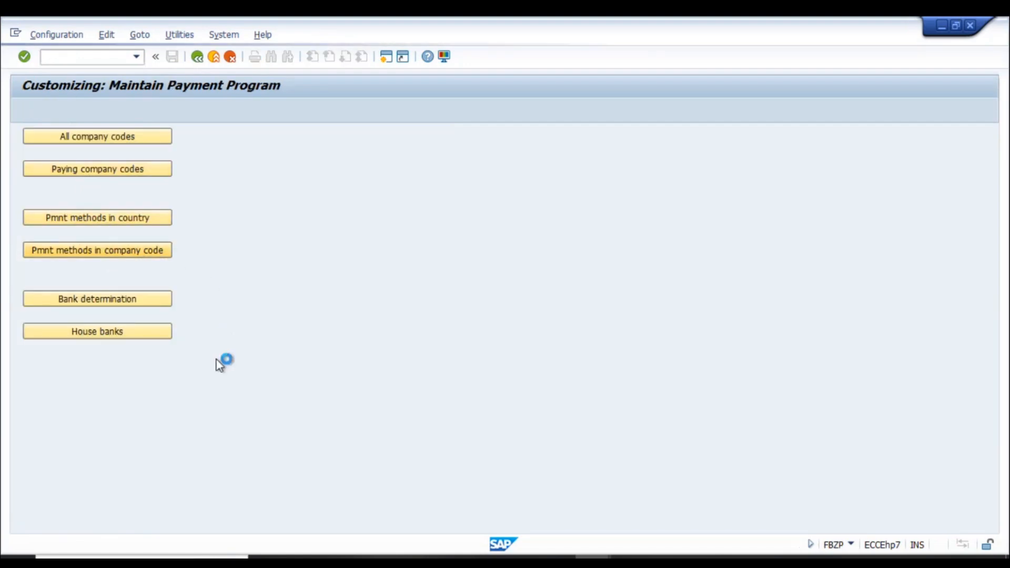
- In the Excel notes, add item '4. Payment method in co.code' with the note 'Delete all pm for RN0'
{"action": "key", "text": "alt+Tab"}
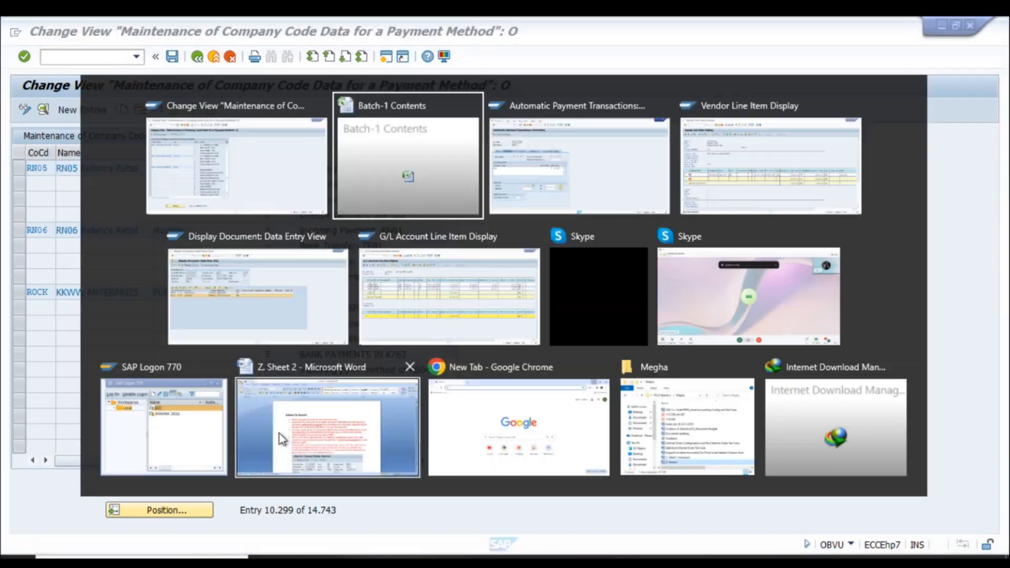
{"action": "type", "text": "4. Payment method in co.code"}
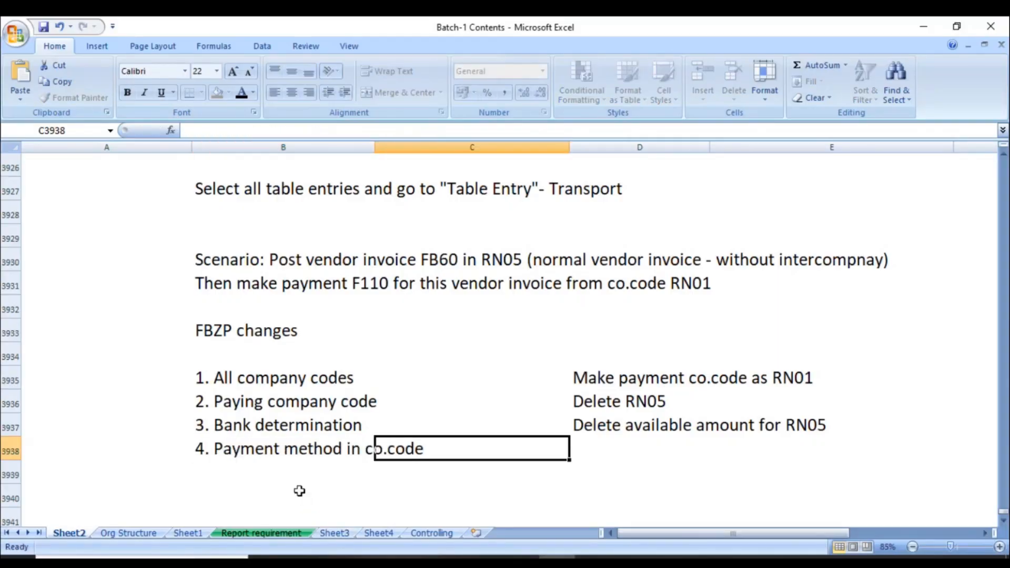
{"action": "key", "text": "Tab"}
{"action": "key", "text": "Tab"}
{"action": "type", "text": "Delete all pm for RN0"}
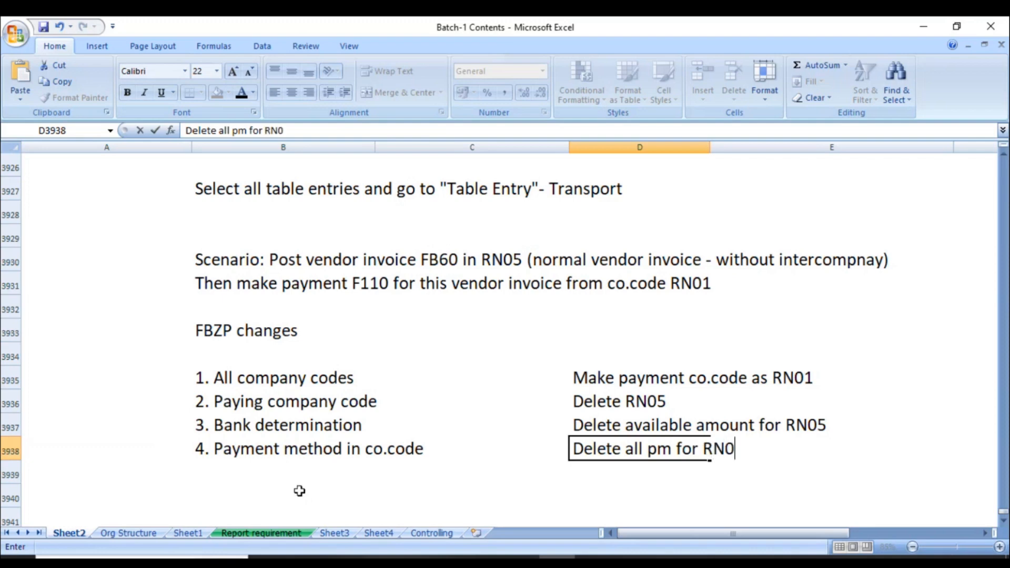
{"action": "key", "text": "Return"}
{"action": "key", "text": "Up"}
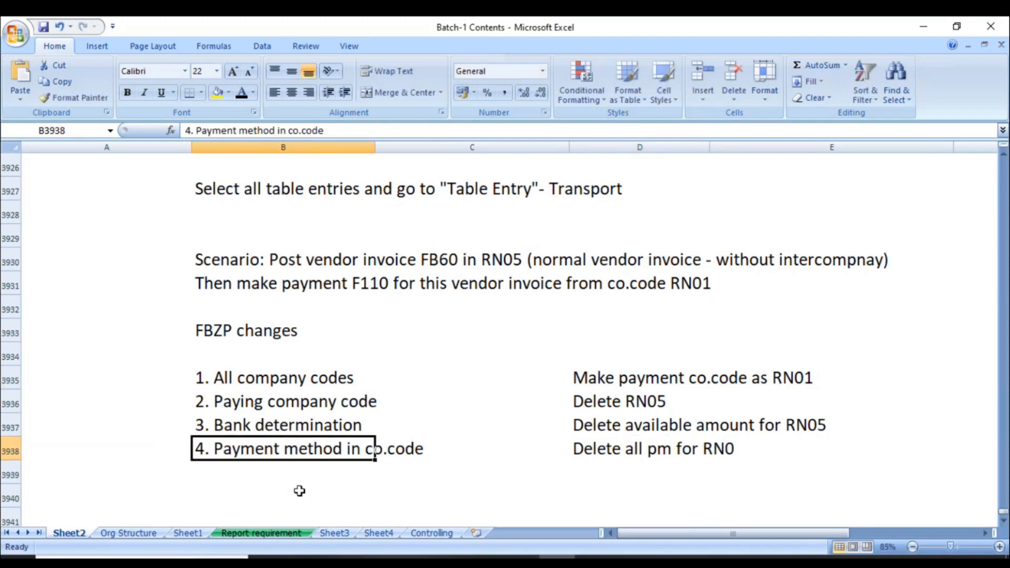
{"action": "left_click", "coordinate": [599, 449]}
- Complete the D3938 note as 'Delete all pm for RN05' and save the notes workbook
{"action": "key", "text": "F2"}
{"action": "type", "text": "5"}
{"action": "key", "text": "Return"}
{"action": "key", "text": "Down"}
{"action": "key", "text": "Down"}
{"action": "key", "text": "Down"}
{"action": "key", "text": "Left"}
{"action": "key", "text": "Left"}
{"action": "key", "text": "Up"}
{"action": "key", "text": "Up"}
{"action": "key", "text": "Up"}
{"action": "key", "text": "ctrl+s"}
{"action": "key", "text": "alt+Tab"}
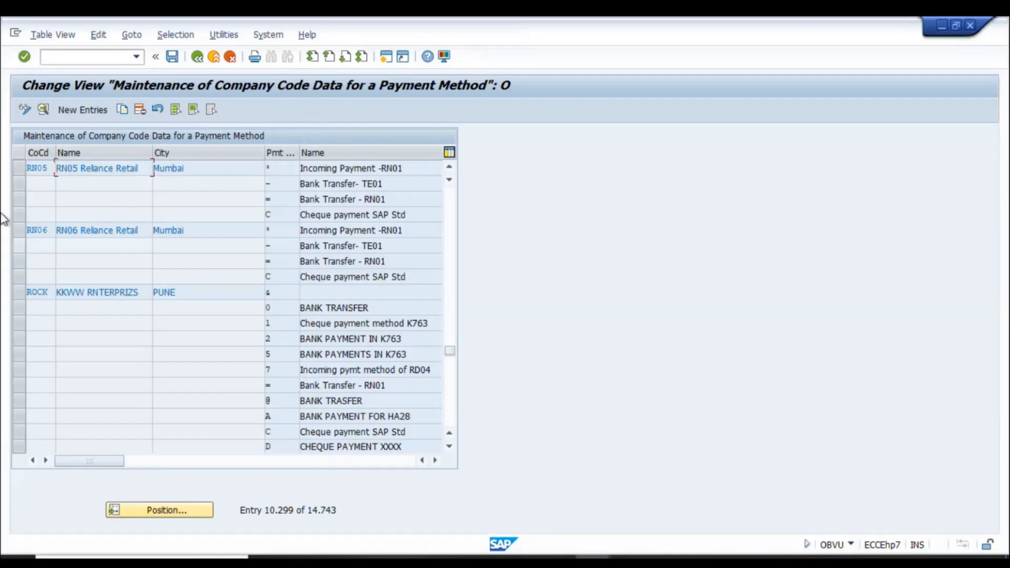
- Try deleting RN05's payment methods, first all rows, then cheque method C alone
{"action": "left_click_drag", "start_coordinate": [20, 213], "coordinate": [25, 166]}
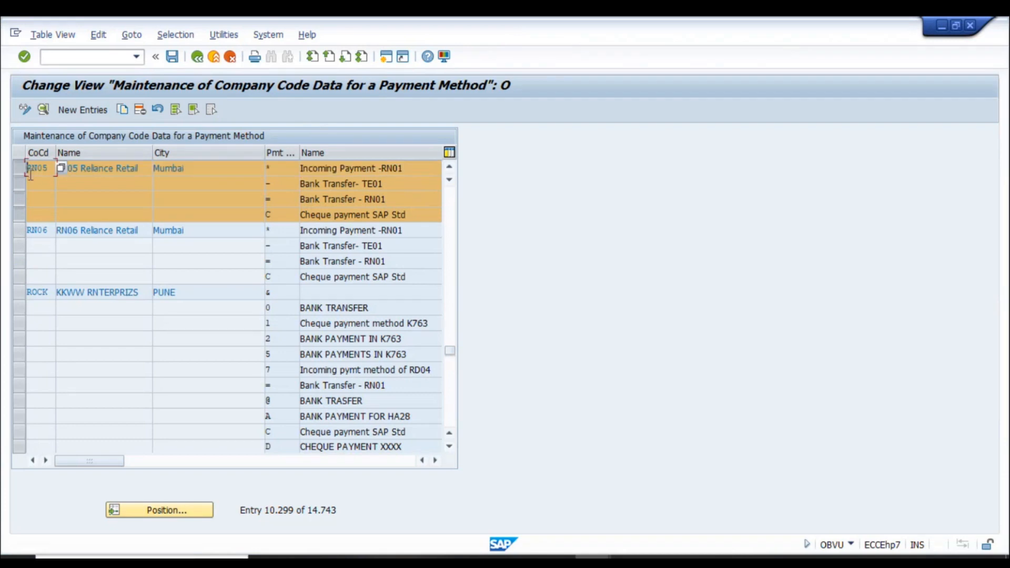
{"action": "scroll", "coordinate": [58, 195], "scroll_direction": "up", "scroll_amount": 1}
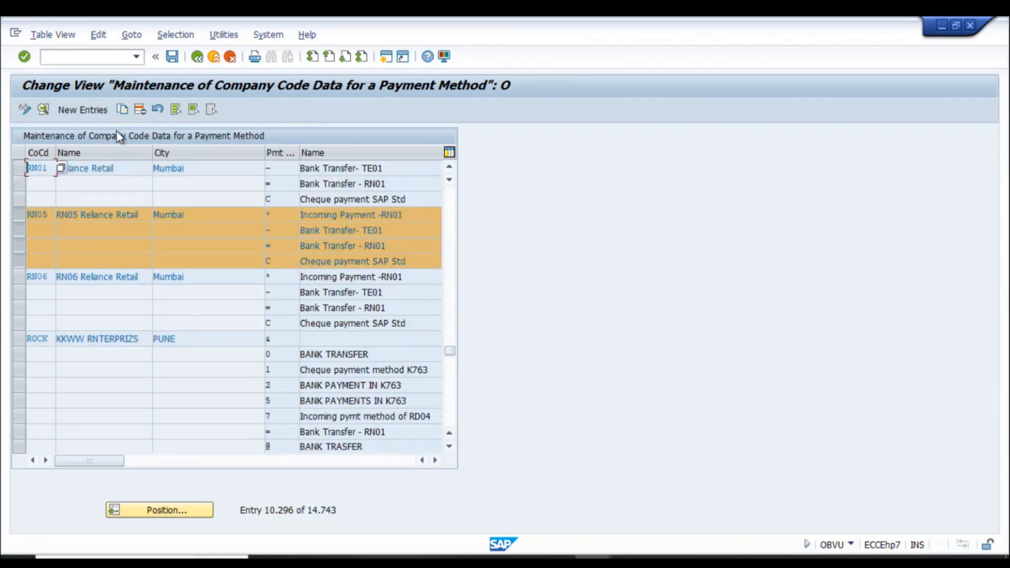
{"action": "left_click", "coordinate": [140, 109]}
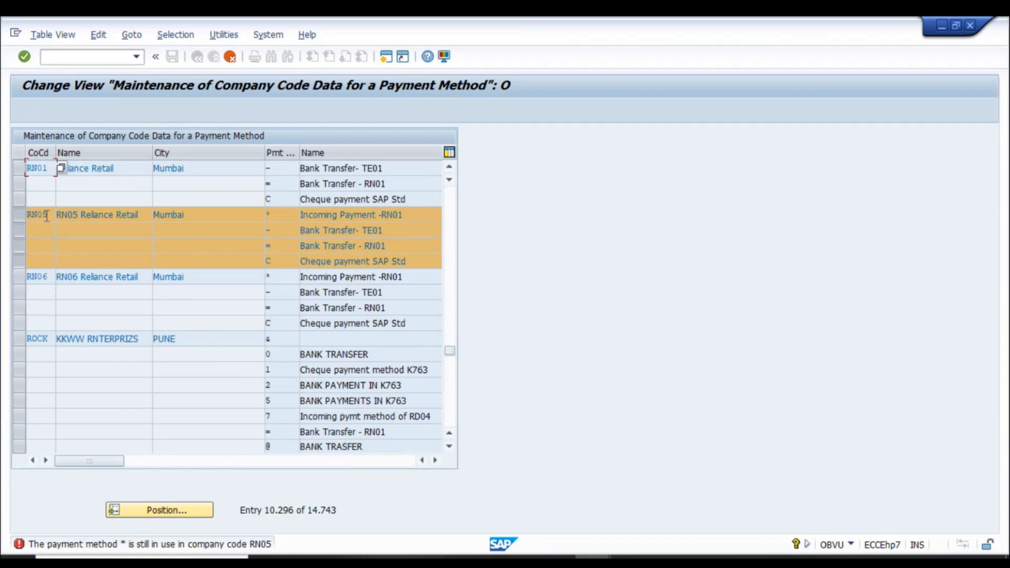
{"action": "key", "text": "F3"}
{"action": "left_click", "coordinate": [111, 250]}
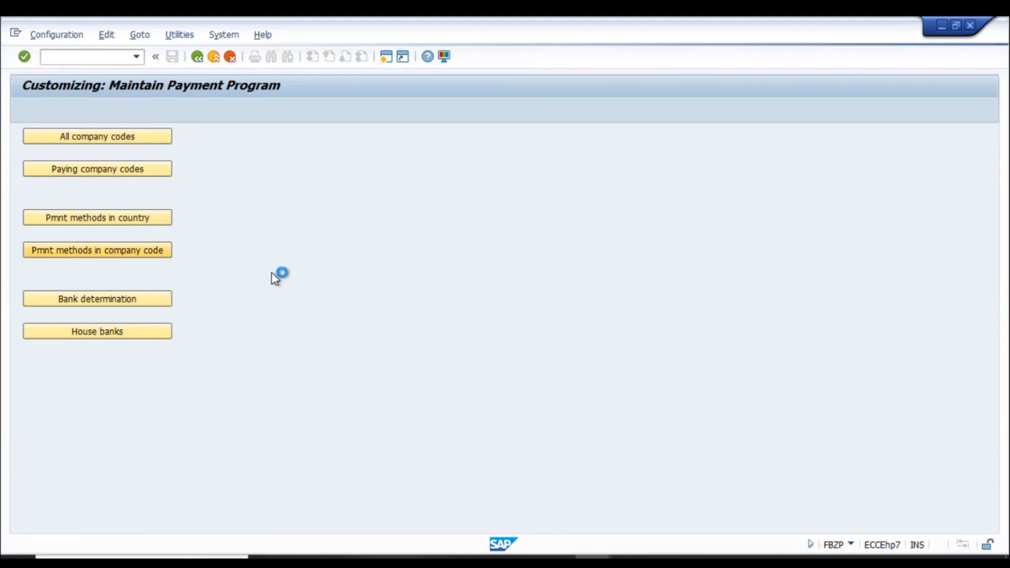
{"action": "left_click", "coordinate": [19, 215]}
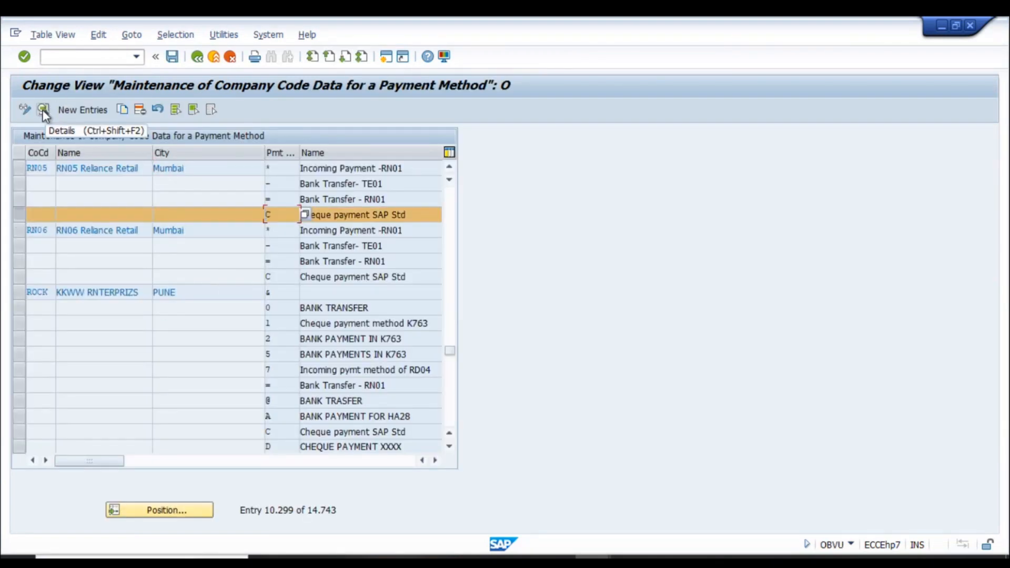
{"action": "left_click", "coordinate": [140, 109]}
- Read the error's long text, discard the unsaved changes, and leave the payment-method table
{"action": "left_click", "coordinate": [163, 544]}
{"action": "left_click_drag", "start_coordinate": [525, 75], "coordinate": [375, 123]}
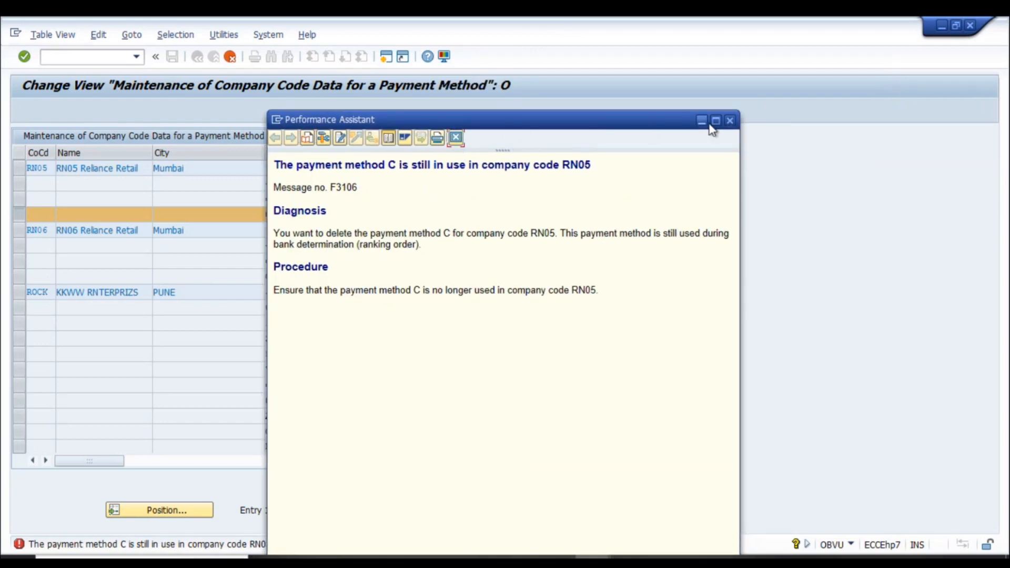
{"action": "left_click", "coordinate": [730, 120]}
{"action": "left_click", "coordinate": [231, 57]}
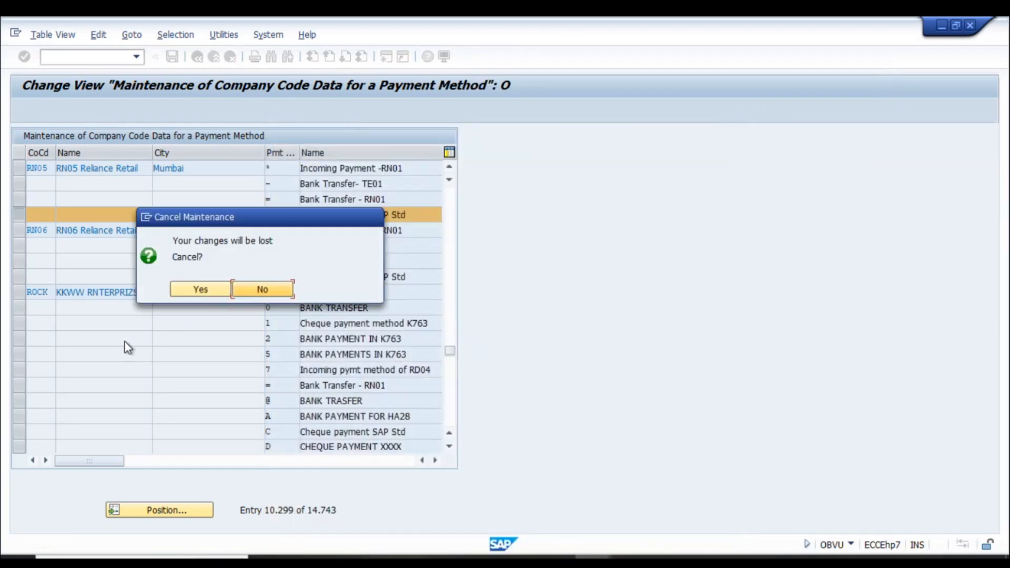
{"action": "left_click", "coordinate": [200, 289]}
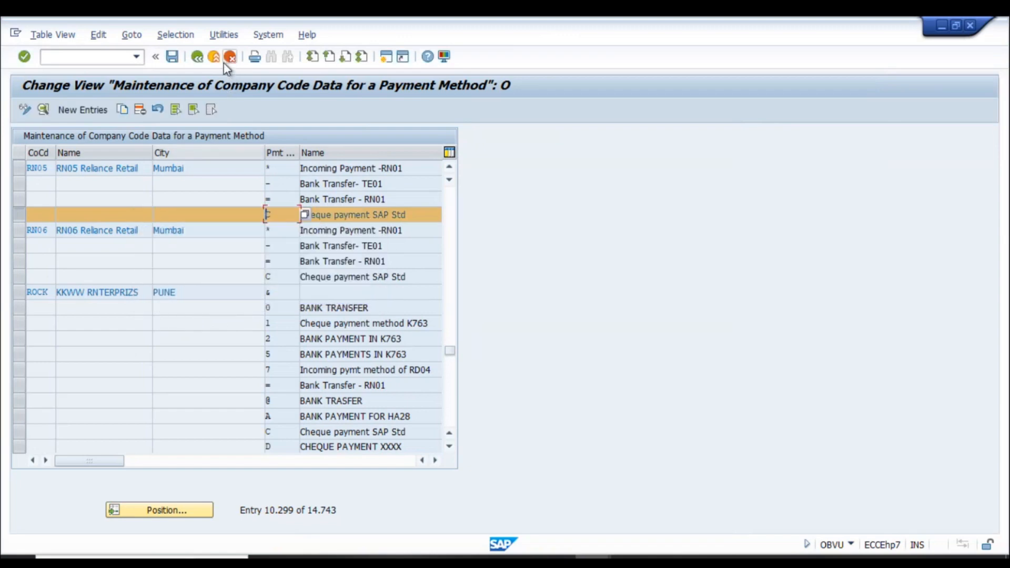
{"action": "left_click", "coordinate": [87, 303]}
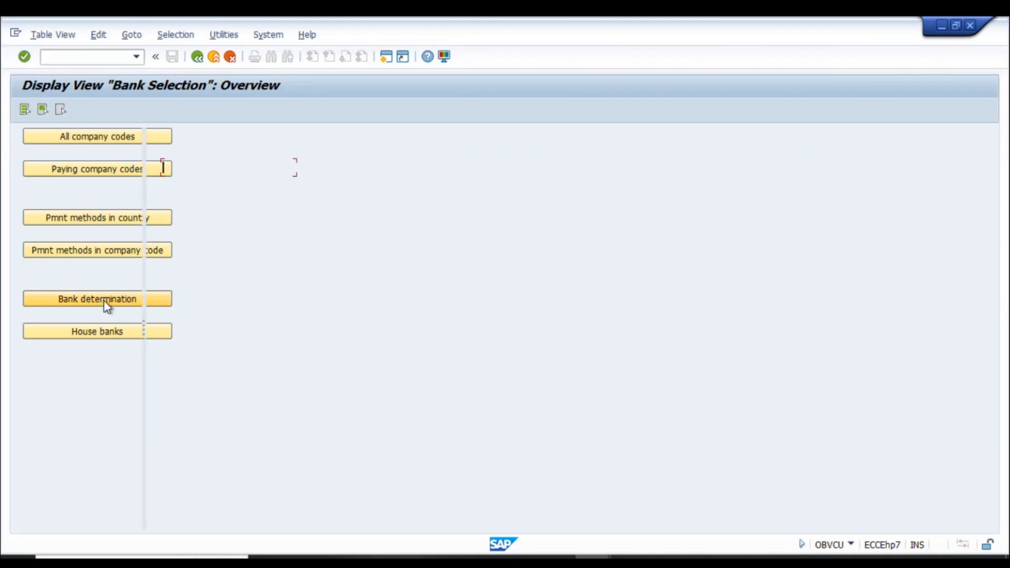
- Go to bank selection RN05, open its ranking order, and delete all 7 entries
{"action": "left_click", "coordinate": [316, 513]}
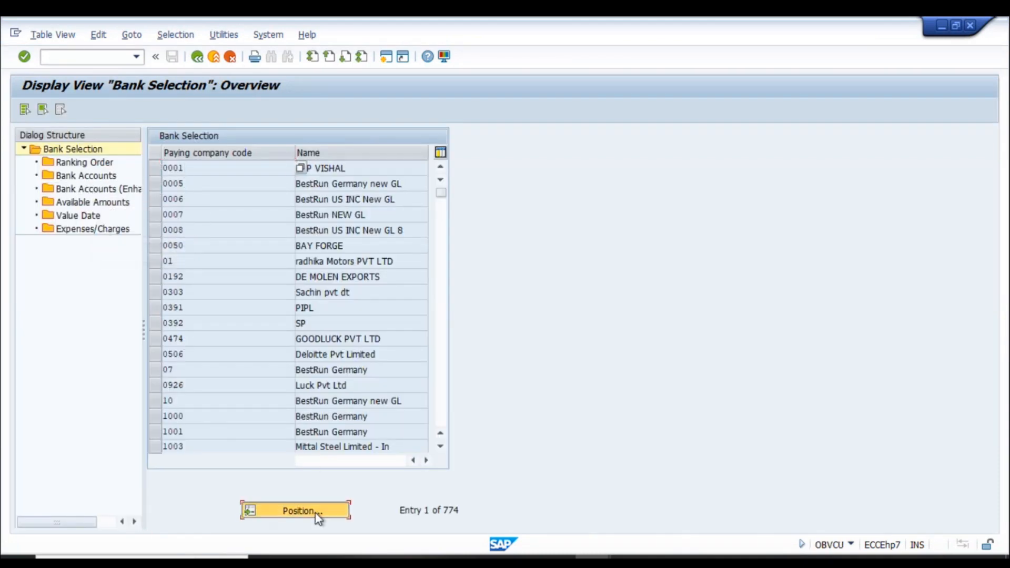
{"action": "type", "text": "RN05"}
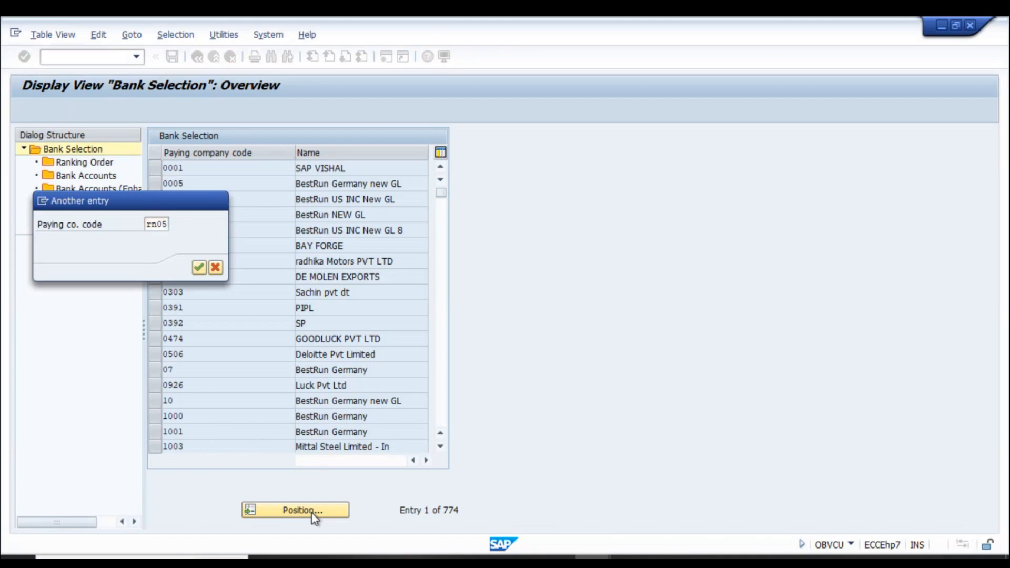
{"action": "key", "text": "Return"}
{"action": "left_click", "coordinate": [155, 169]}
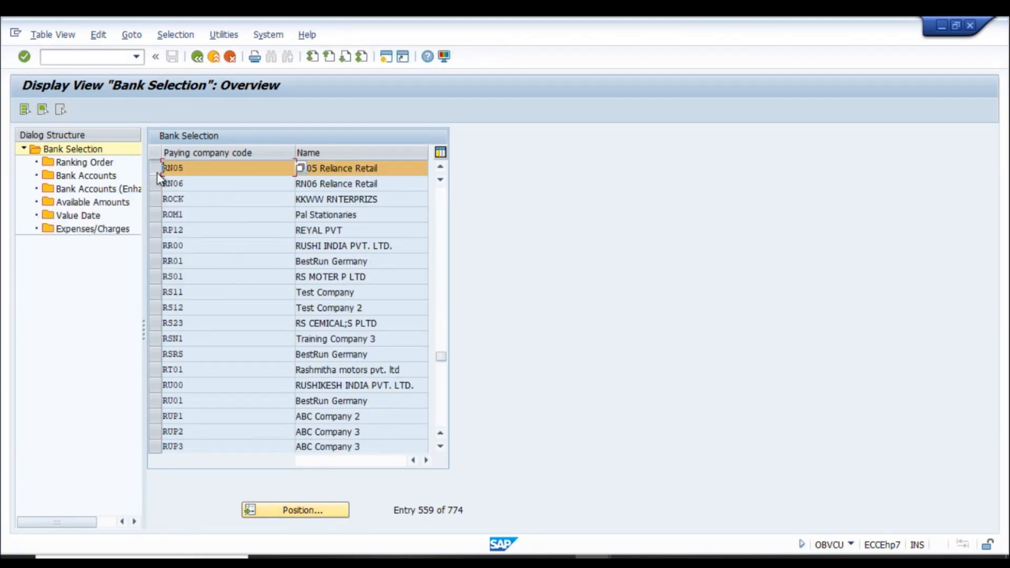
{"action": "double_click", "coordinate": [84, 162]}
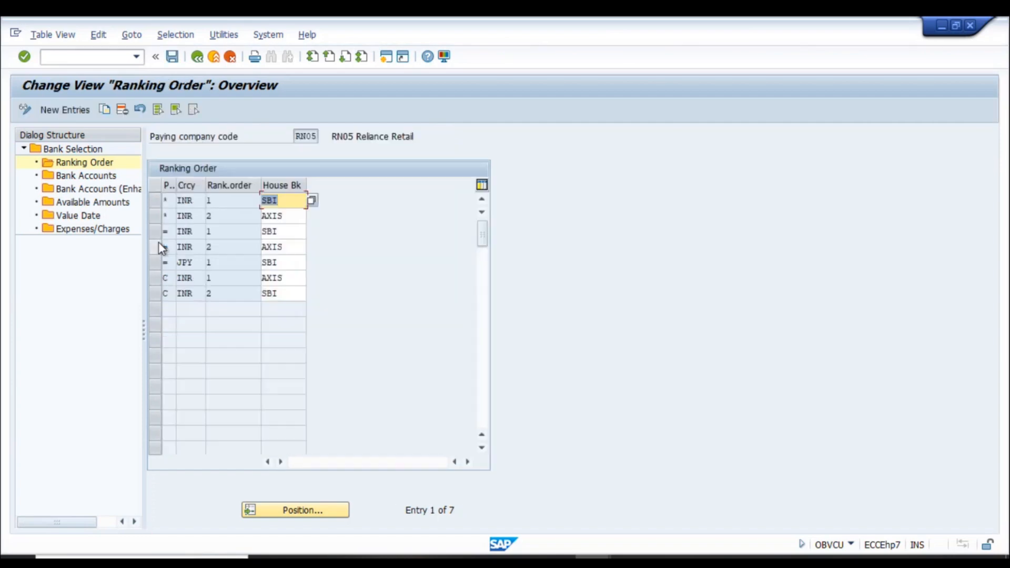
{"action": "left_click_drag", "start_coordinate": [160, 197], "coordinate": [156, 274]}
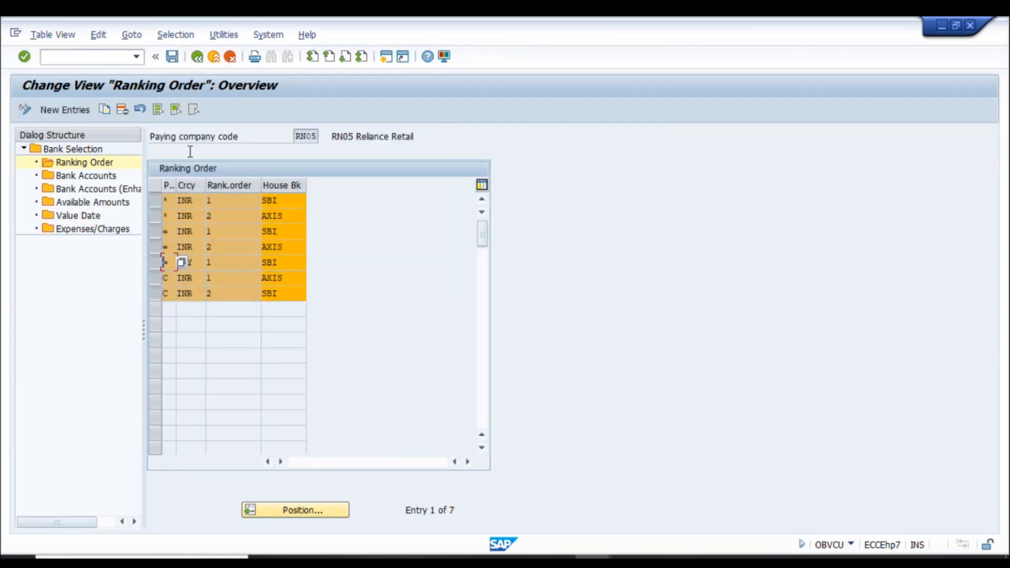
{"action": "left_click", "coordinate": [122, 110]}
{"action": "left_click", "coordinate": [354, 430]}
- Replace the D3938 note beside Payment method in co.code with 'No change' and save the workbook
{"action": "left_click", "coordinate": [556, 560]}
{"action": "left_click", "coordinate": [428, 451]}
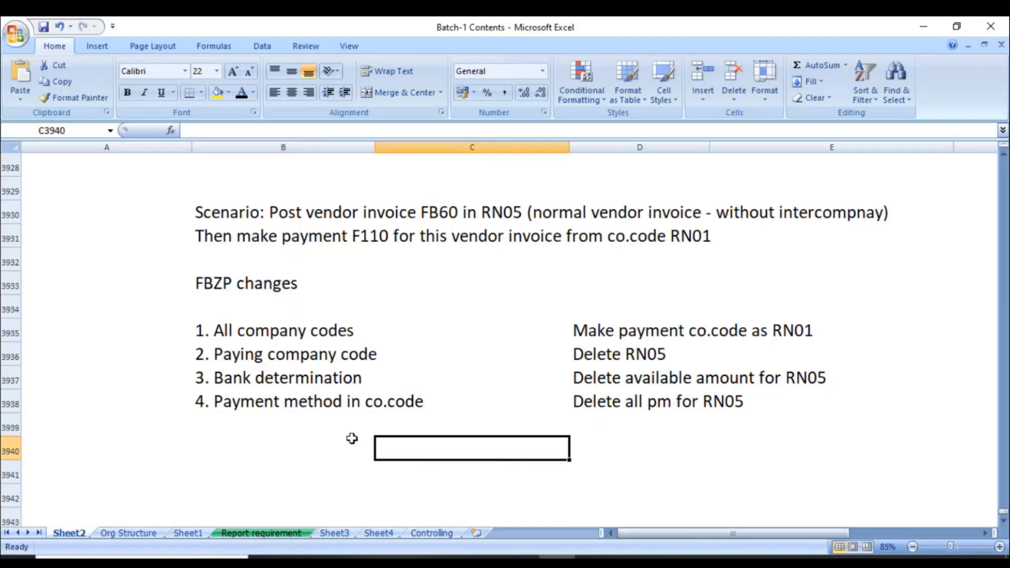
{"action": "left_click", "coordinate": [304, 404]}
{"action": "left_click", "coordinate": [615, 410]}
{"action": "key", "text": "Delete"}
{"action": "left_click", "coordinate": [563, 495]}
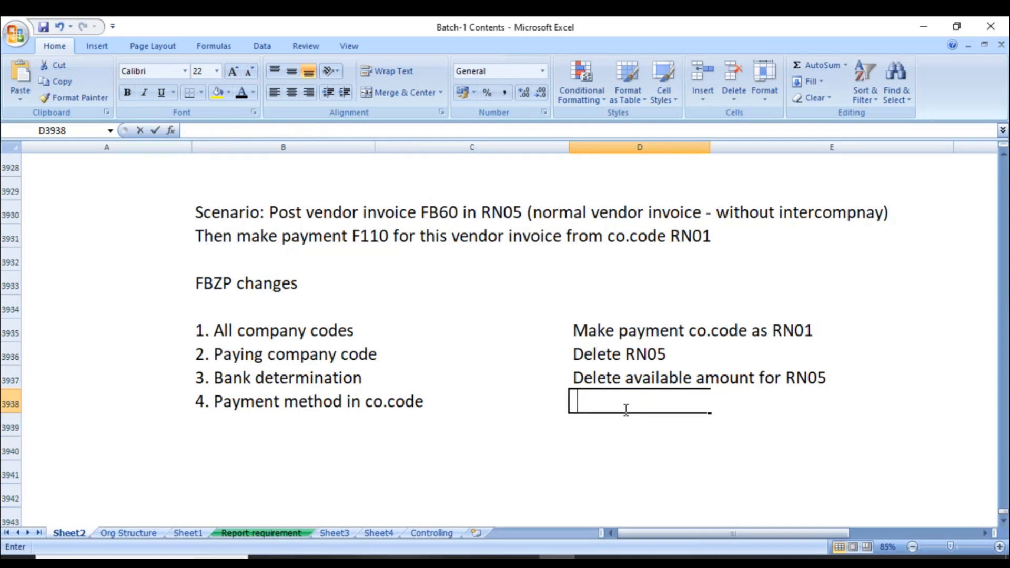
{"action": "left_click", "coordinate": [599, 403]}
{"action": "type", "text": "No change"}
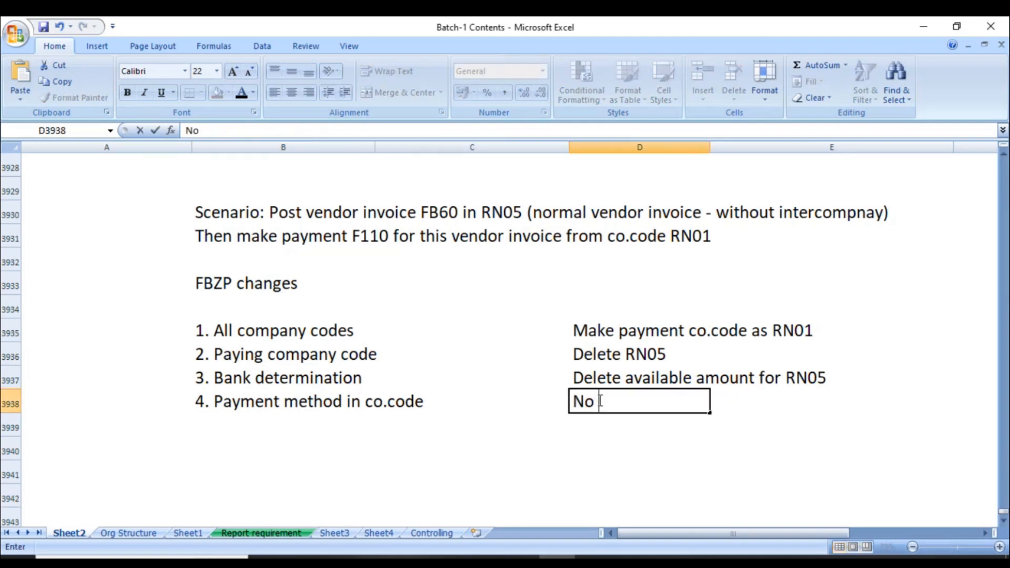
{"action": "key", "text": "Return"}
{"action": "key", "text": "ctrl+s"}
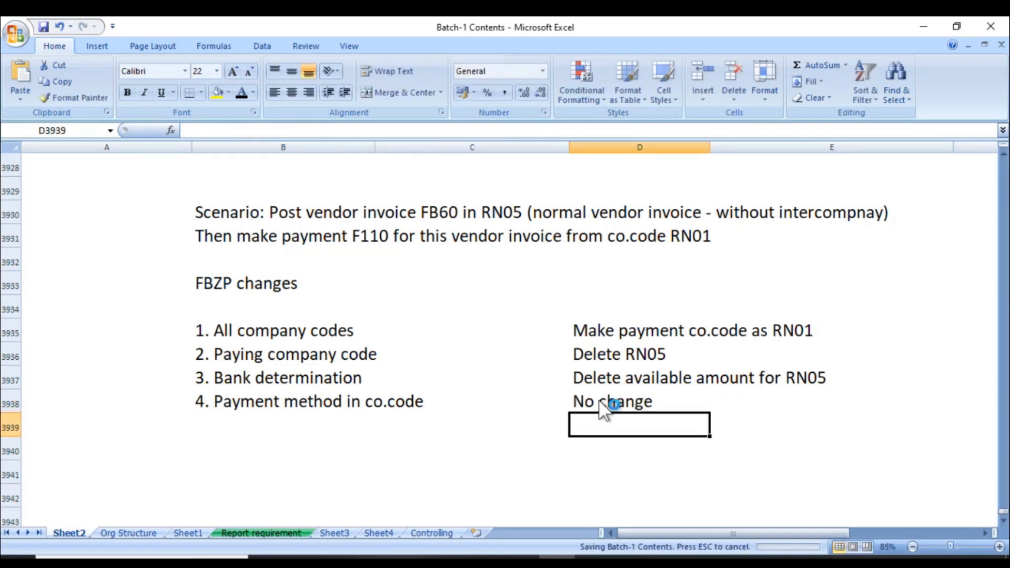
{"action": "key", "text": "alt+Tab"}
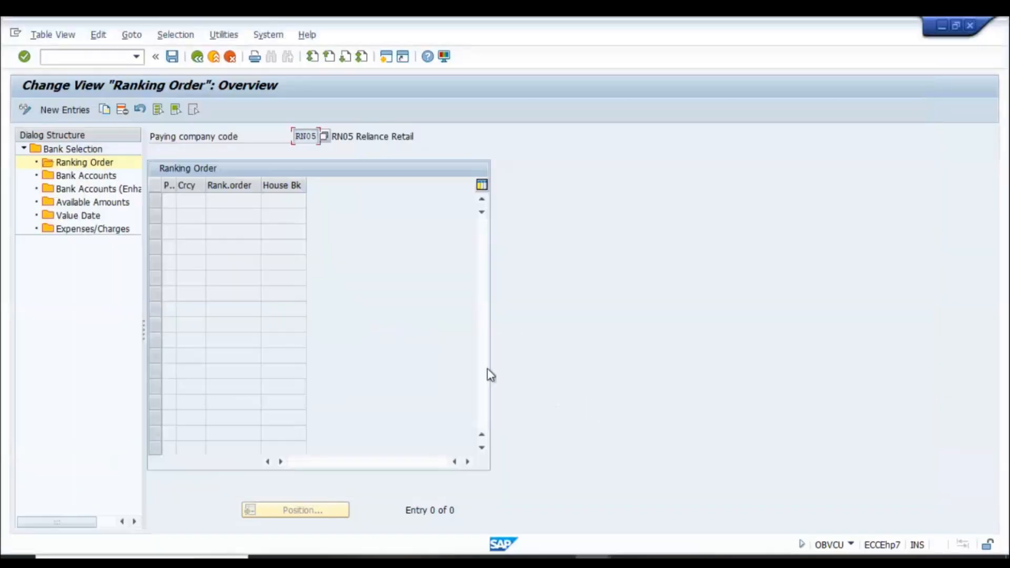
- Select RN05's bank accounts, delete both enhanced bank account entries, check Available Amounts, and save
{"action": "double_click", "coordinate": [76, 177]}
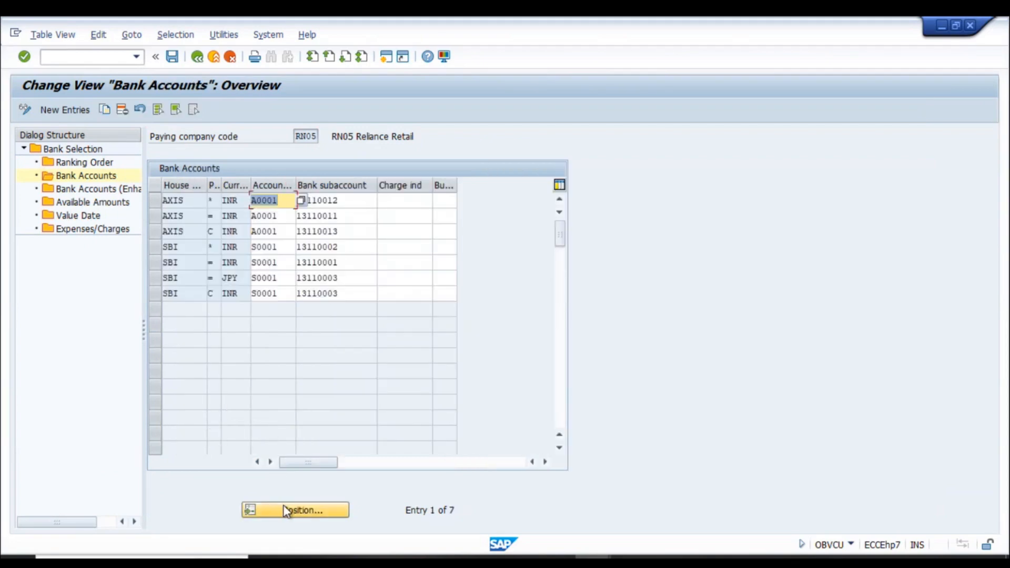
{"action": "left_click", "coordinate": [155, 201]}
{"action": "left_click_drag", "start_coordinate": [155, 224], "coordinate": [154, 295]}
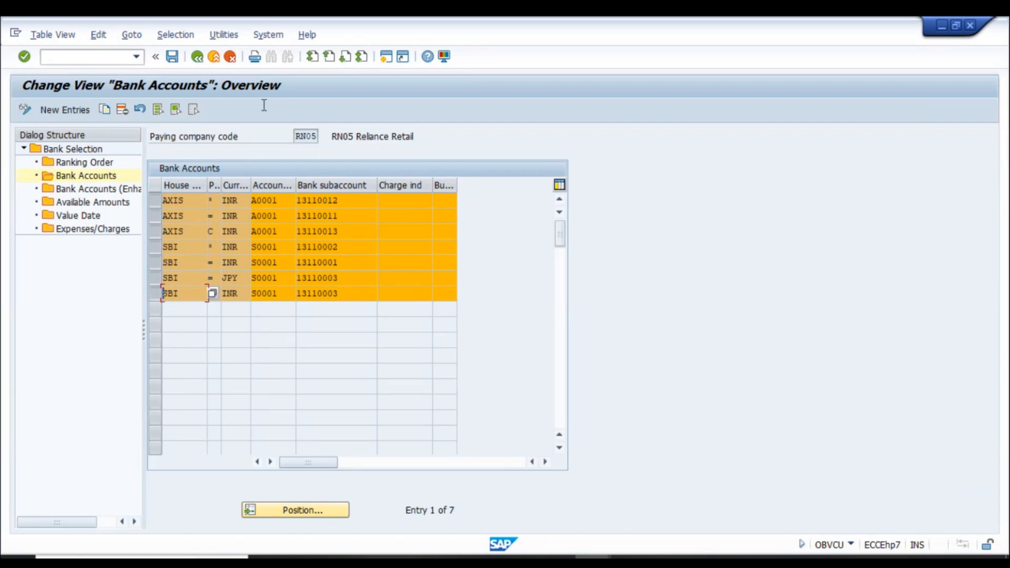
{"action": "double_click", "coordinate": [99, 188]}
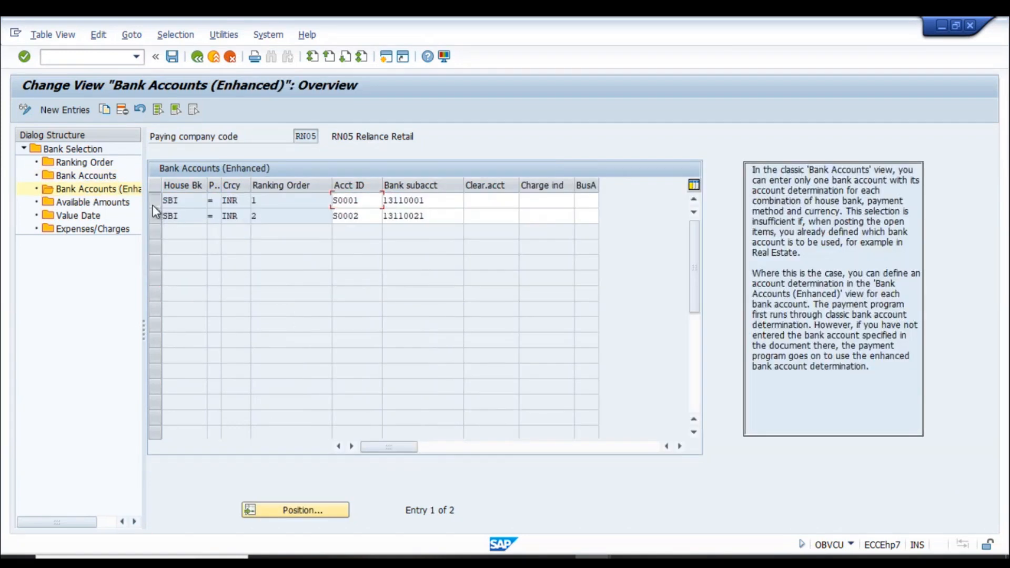
{"action": "left_click_drag", "start_coordinate": [152, 205], "coordinate": [153, 218]}
{"action": "left_click", "coordinate": [122, 109]}
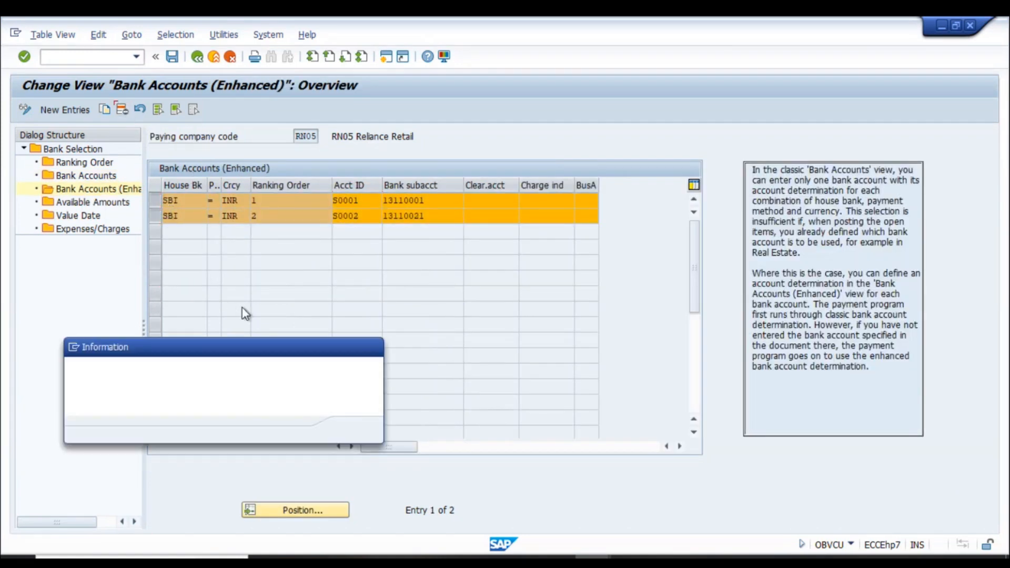
{"action": "left_click", "coordinate": [354, 430]}
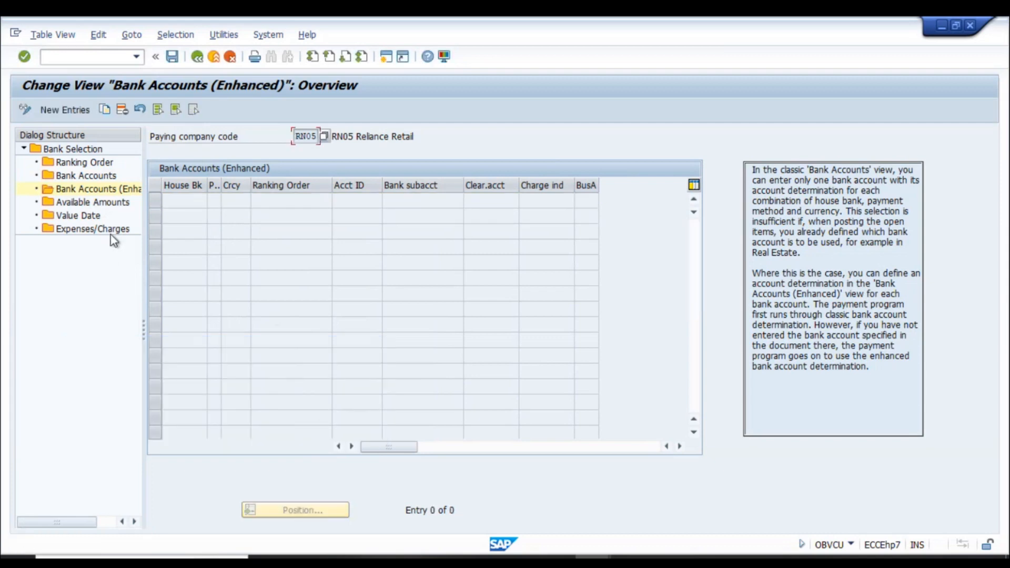
{"action": "double_click", "coordinate": [113, 205]}
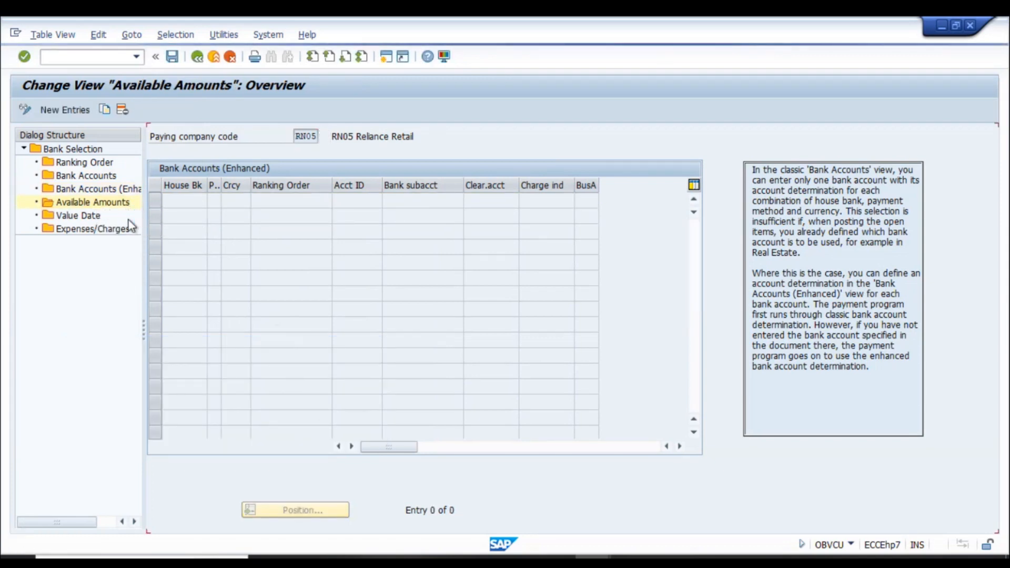
{"action": "left_click", "coordinate": [177, 56]}
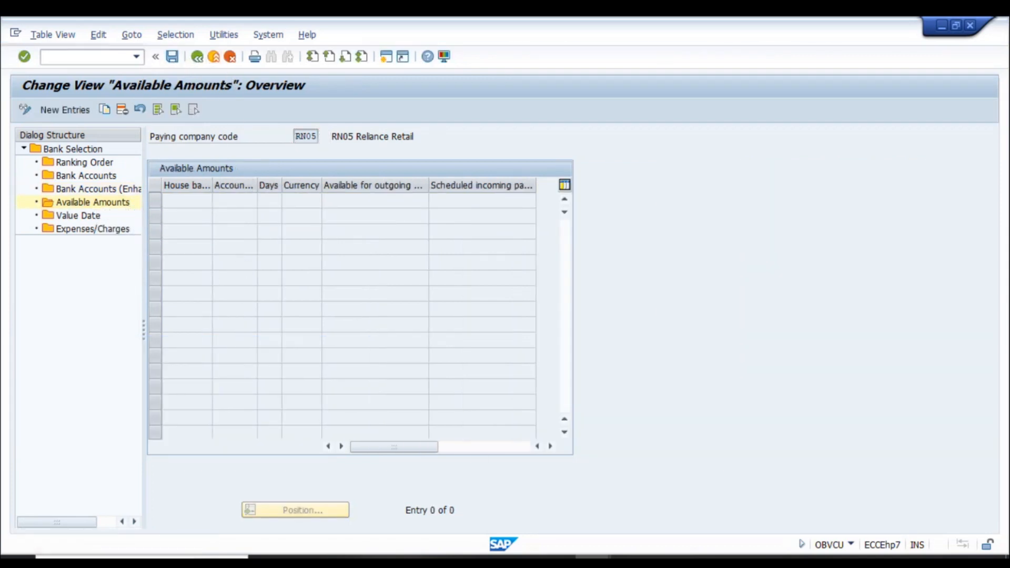
- Rewrite the D3937 note in the notes workbook as 'Delete everything'
{"action": "left_click", "coordinate": [557, 562]}
{"action": "left_click", "coordinate": [610, 382]}
{"action": "type", "text": "Delete everything"}
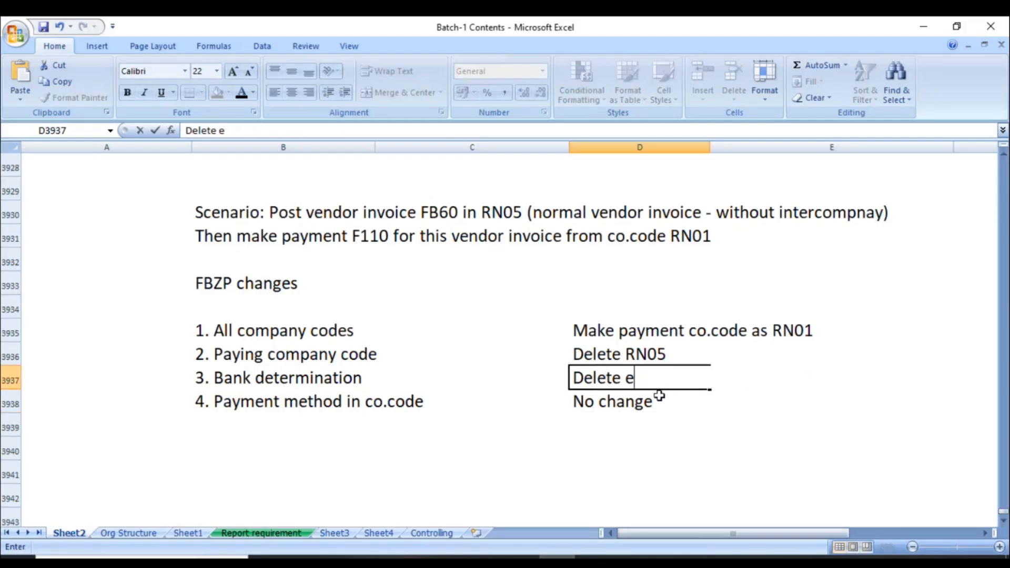
{"action": "key", "text": "Return"}
- Confirm the customizing request for the save and go back to the payment program overview
{"action": "key", "text": "alt+Tab"}
{"action": "left_click", "coordinate": [217, 270]}
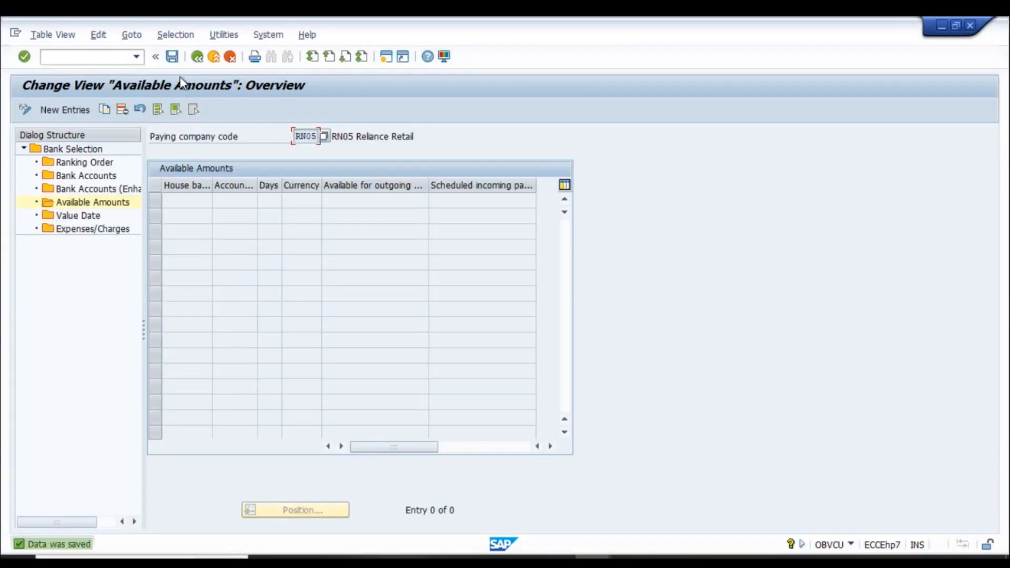
{"action": "left_click", "coordinate": [197, 57]}
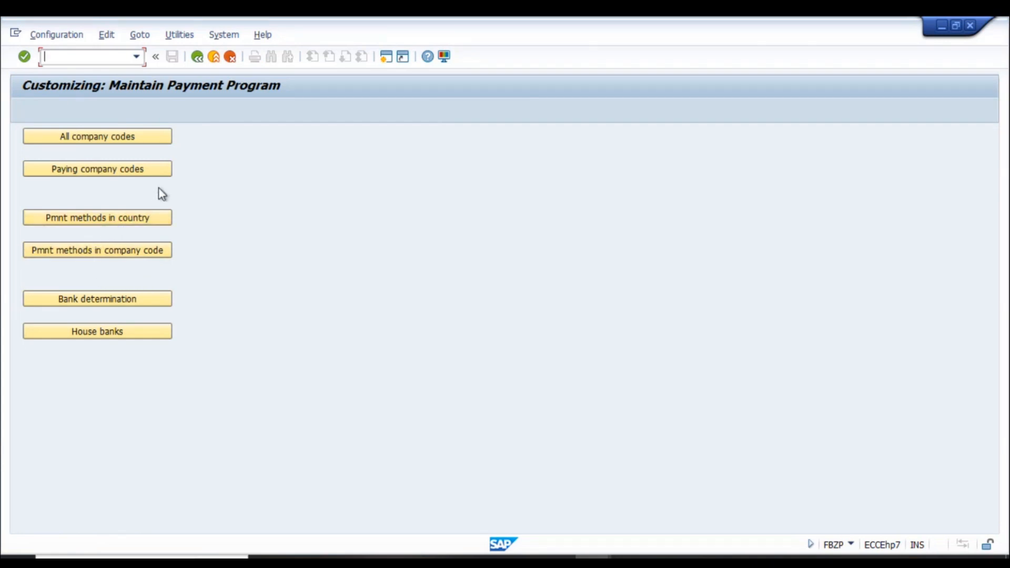
- Delete the existing RN05 payment run parameters in F110
{"action": "key", "text": "alt+Tab"}
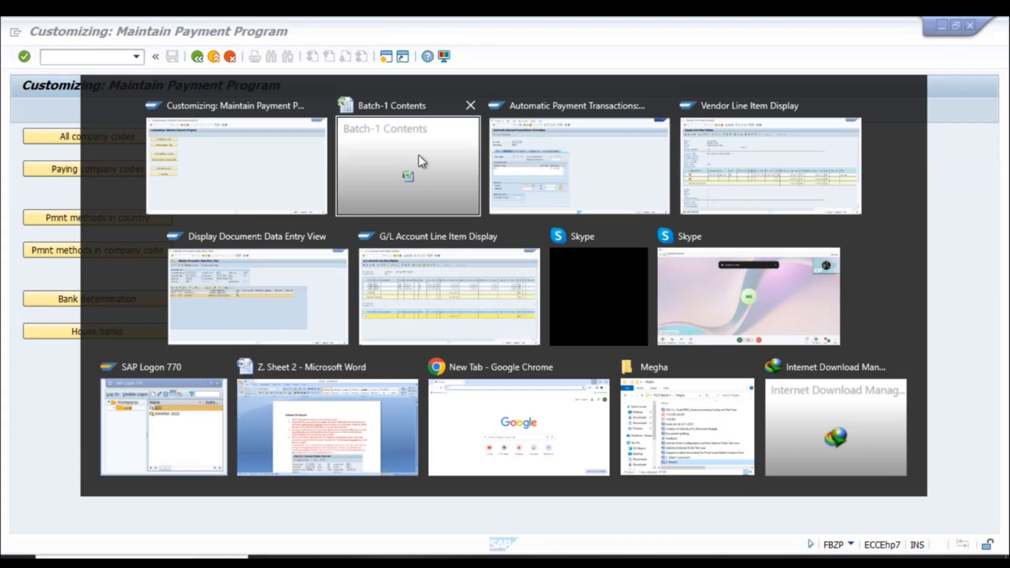
{"action": "key", "text": "alt+Tab"}
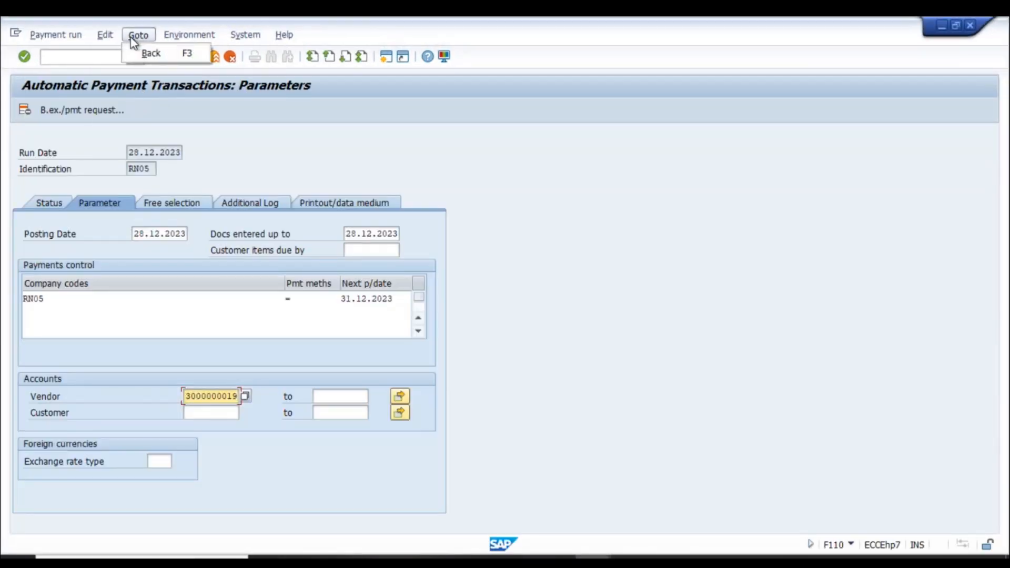
{"action": "left_click", "coordinate": [105, 35]}
{"action": "left_click", "coordinate": [117, 54]}
{"action": "left_click", "coordinate": [223, 293]}
- Restart F110 with /nf110 and set the run identification to RN05A
{"action": "left_click", "coordinate": [60, 58]}
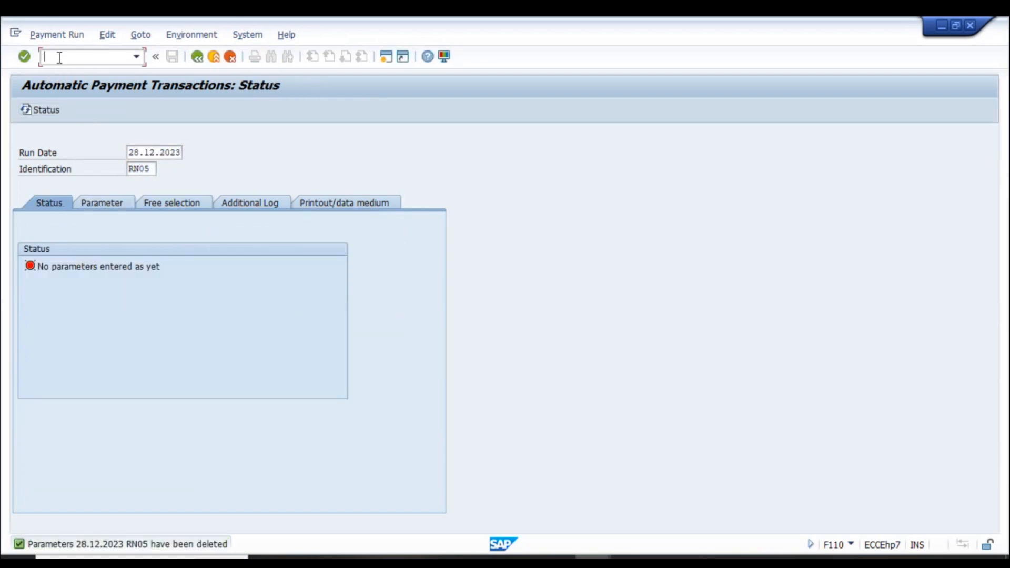
{"action": "type", "text": "/nf110"}
{"action": "key", "text": "Return"}
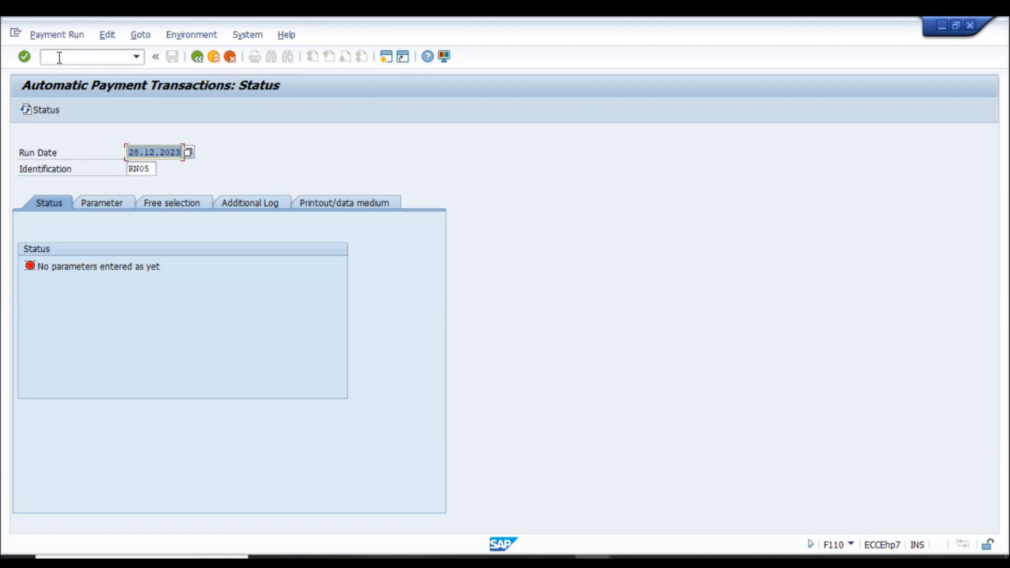
{"action": "key", "text": "Tab"}
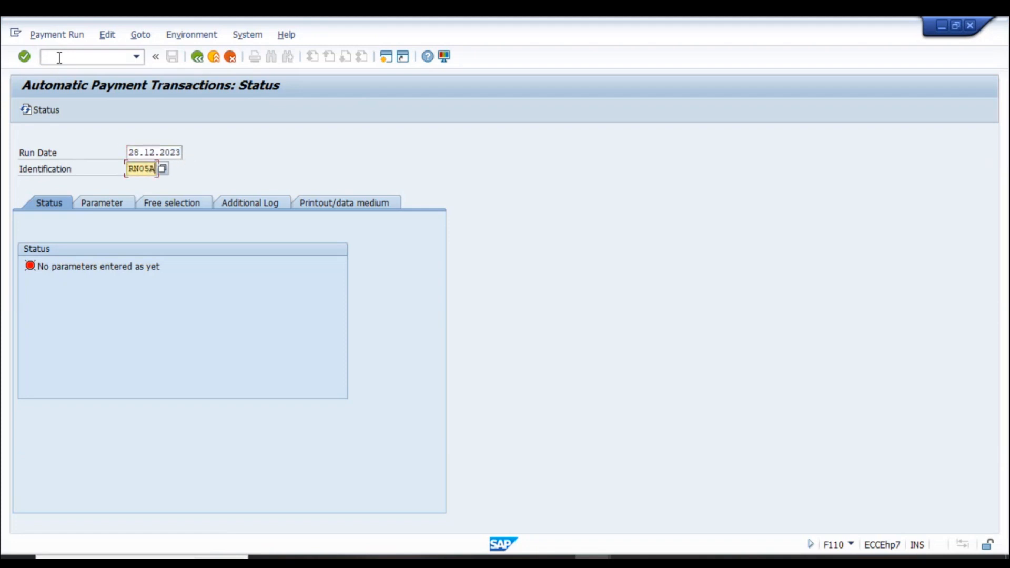
{"action": "key", "text": "shift+Tab"}
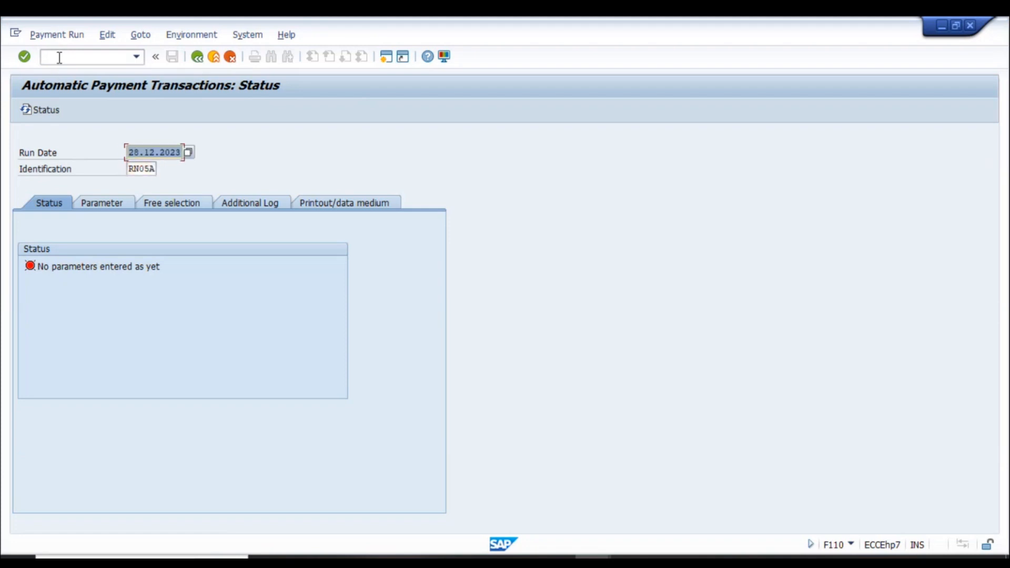
- Enter parameters: company code RN05, payment method =, next payment date 31.12.2023, and the vendor
{"action": "left_click", "coordinate": [115, 206]}
{"action": "left_click", "coordinate": [73, 300]}
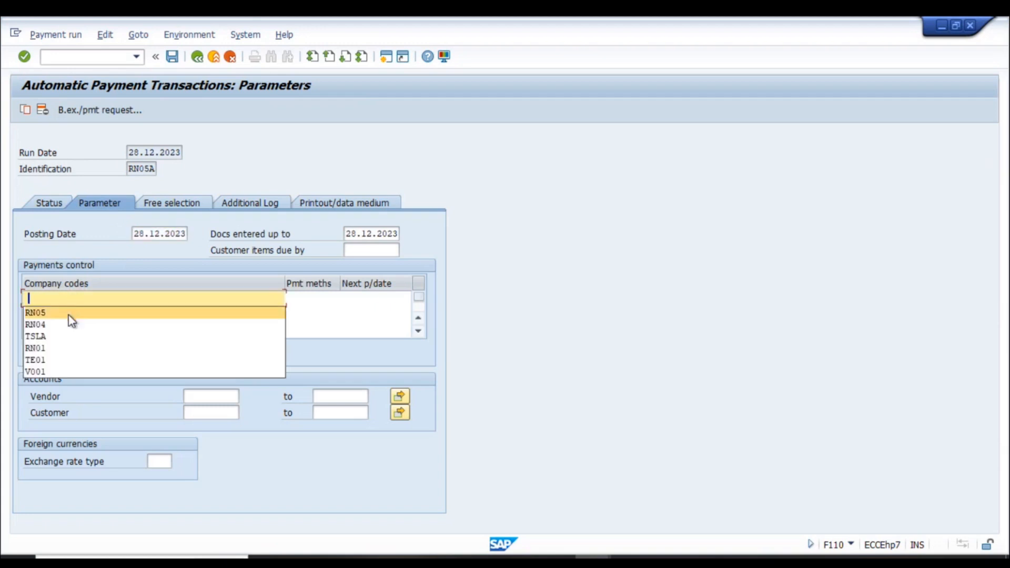
{"action": "left_click", "coordinate": [68, 315]}
{"action": "left_click", "coordinate": [316, 299]}
{"action": "left_click", "coordinate": [321, 315]}
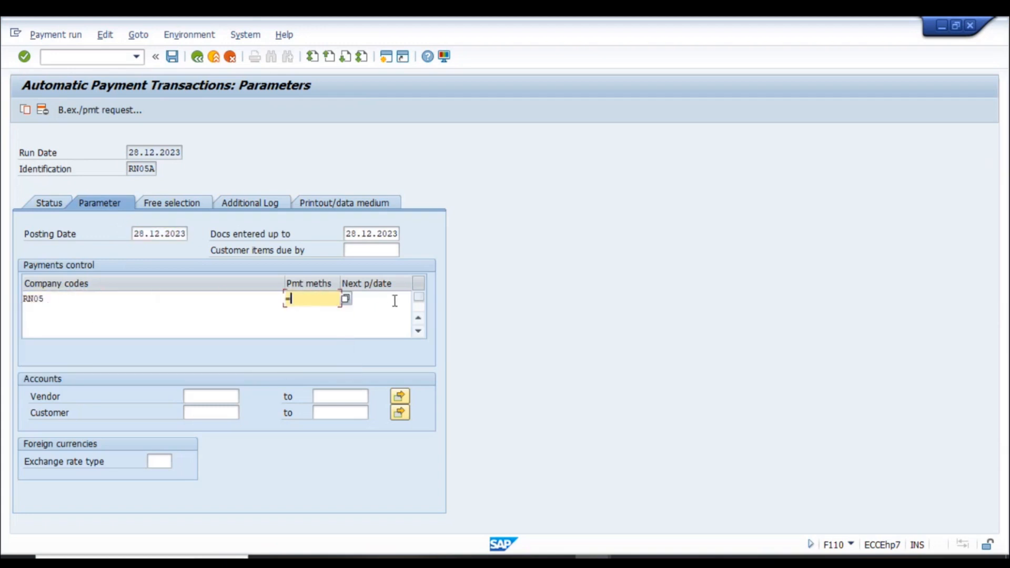
{"action": "left_click", "coordinate": [392, 299]}
{"action": "left_click", "coordinate": [373, 314]}
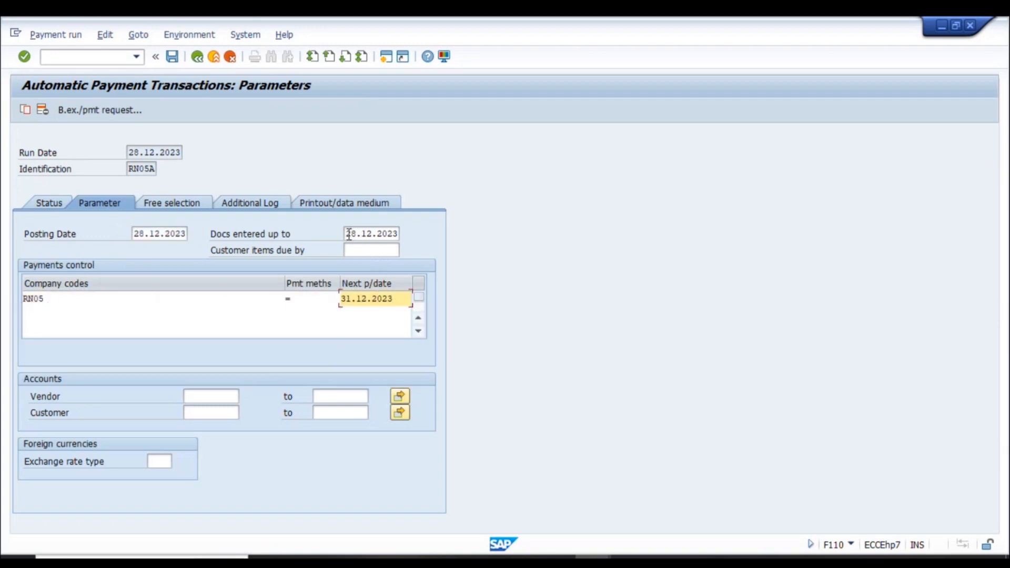
{"action": "left_click", "coordinate": [349, 234]}
{"action": "left_click", "coordinate": [370, 250]}
{"action": "left_click", "coordinate": [371, 266]}
{"action": "left_click", "coordinate": [208, 396]}
{"action": "left_click", "coordinate": [204, 412]}
{"action": "key", "text": "Return"}
- Enable due date check, payment method selection and line item logging, then save the parameters
{"action": "left_click", "coordinate": [171, 205]}
{"action": "left_click", "coordinate": [248, 203]}
{"action": "left_click", "coordinate": [63, 267]}
{"action": "left_click", "coordinate": [55, 283]}
{"action": "left_click", "coordinate": [45, 315]}
{"action": "left_click", "coordinate": [172, 57]}
- Schedule the RN05A payment proposal to start immediately and open its job log
{"action": "left_click", "coordinate": [49, 203]}
{"action": "left_click", "coordinate": [108, 112]}
{"action": "left_click", "coordinate": [178, 264]}
{"action": "key", "text": "Return"}
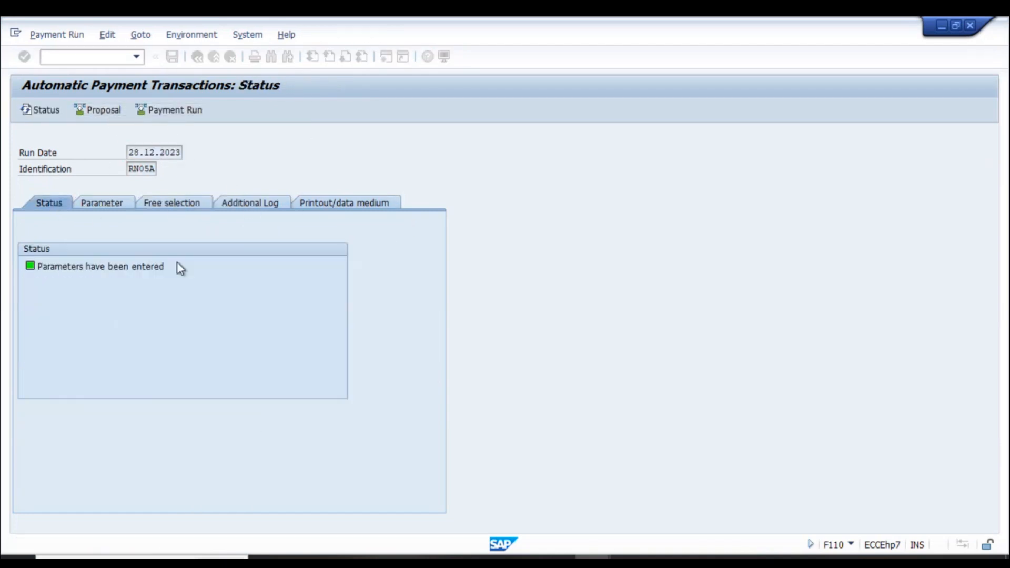
{"action": "left_click", "coordinate": [235, 113]}
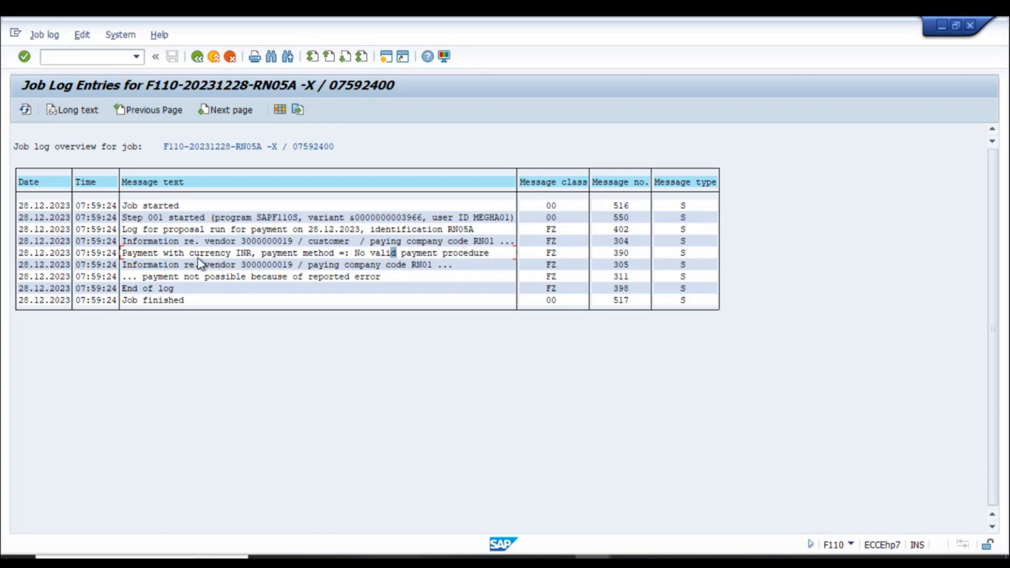
- Review the RN05A job log's 'no valid payment procedure' errors, then switch to the FBZP window
{"action": "left_click", "coordinate": [246, 255]}
{"action": "key", "text": "alt+Tab"}
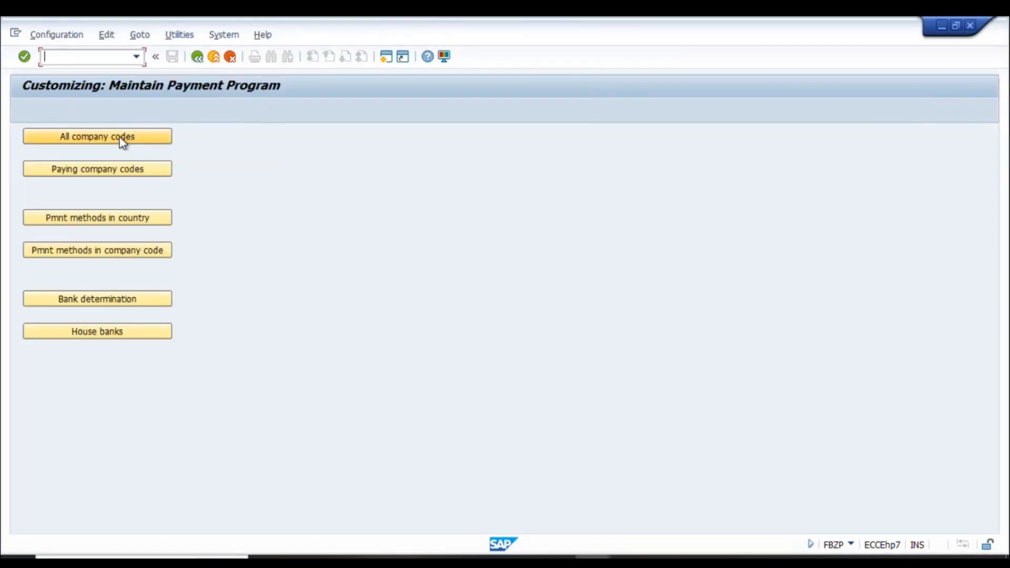
- Open All company codes, jump to RN01, and view its payment details
{"action": "left_click", "coordinate": [112, 136]}
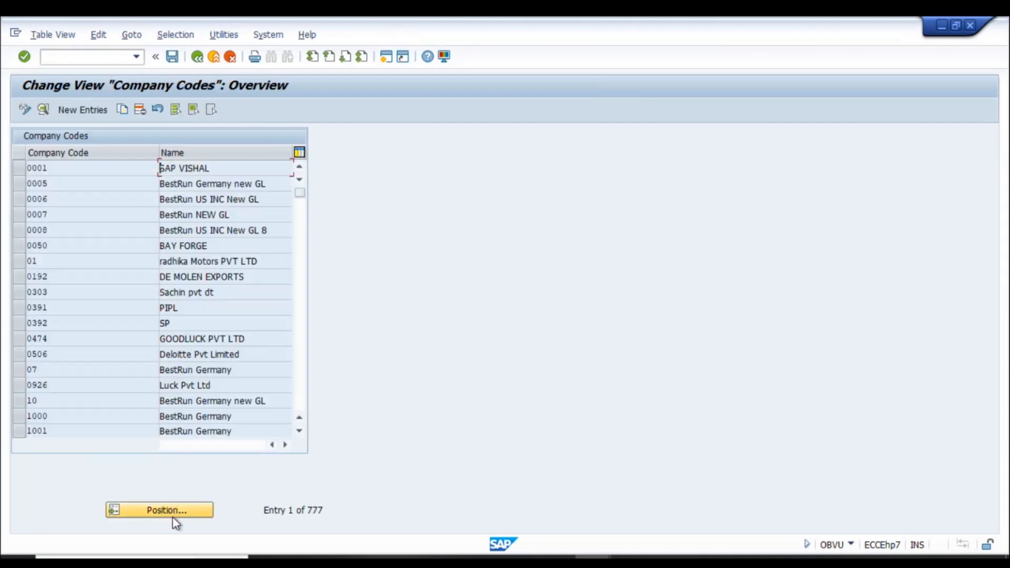
{"action": "left_click", "coordinate": [178, 516]}
{"action": "type", "text": "rmn"}
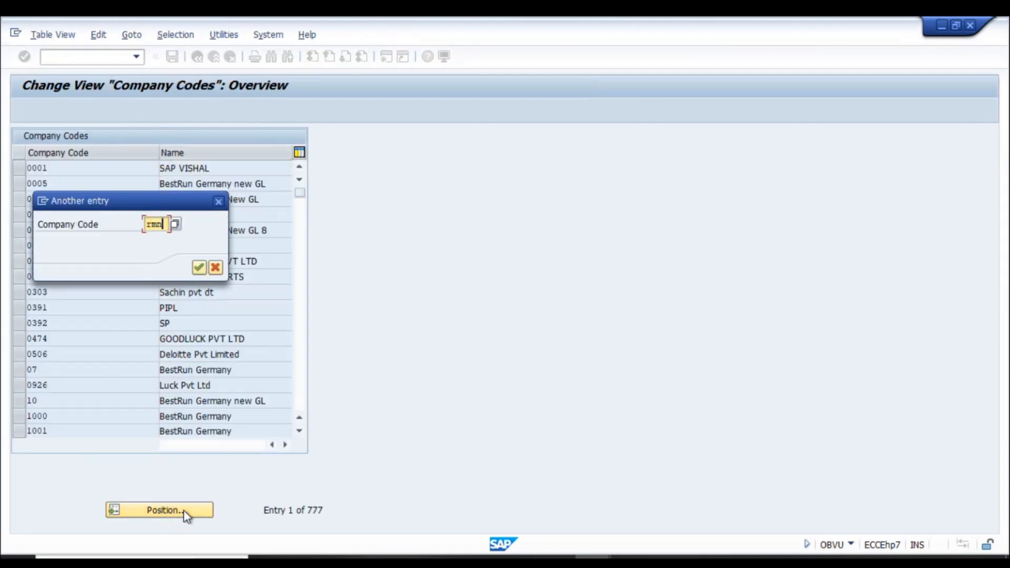
{"action": "type", "text": "01"}
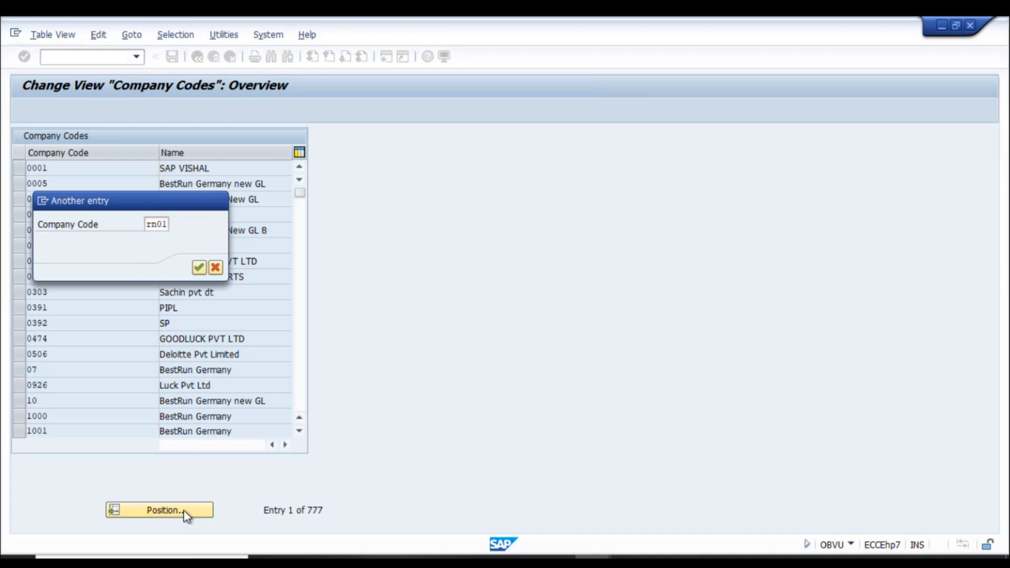
{"action": "key", "text": "Return"}
{"action": "left_click", "coordinate": [21, 168]}
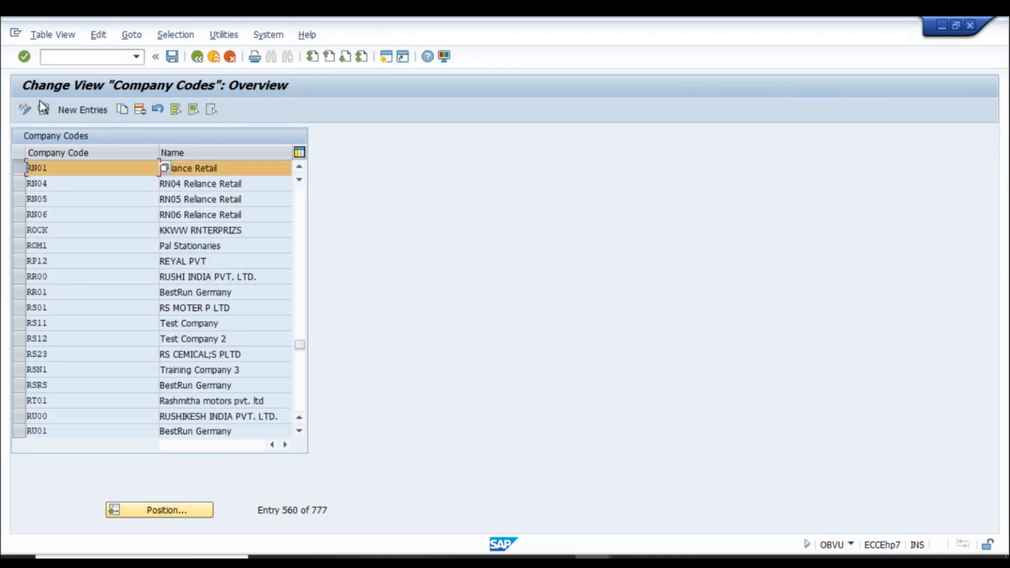
{"action": "left_click", "coordinate": [43, 110]}
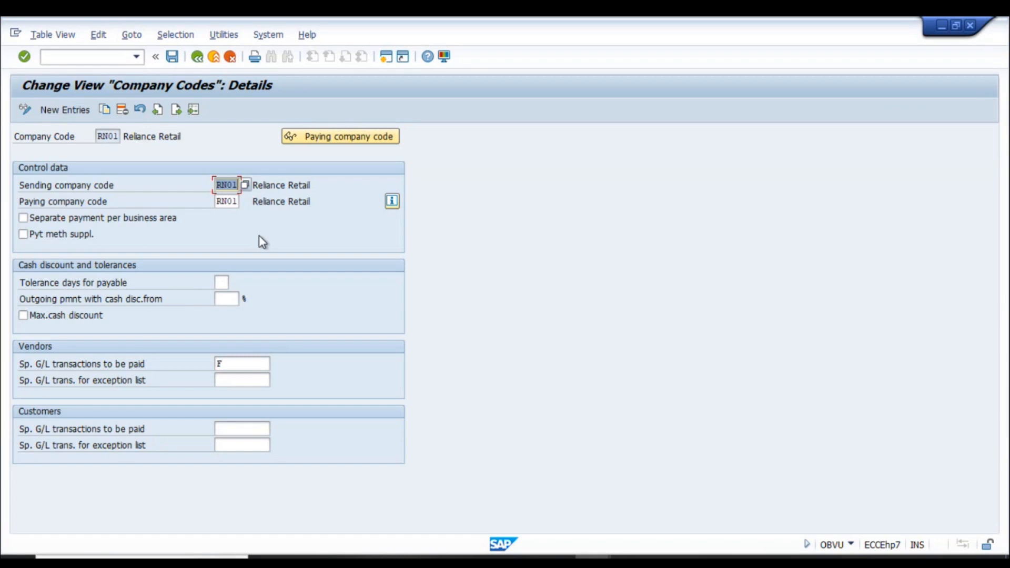
{"action": "left_click", "coordinate": [197, 56]}
- View RN05's details, showing RN01 as paying company code, then return to the FBZP menu
{"action": "left_click", "coordinate": [20, 169]}
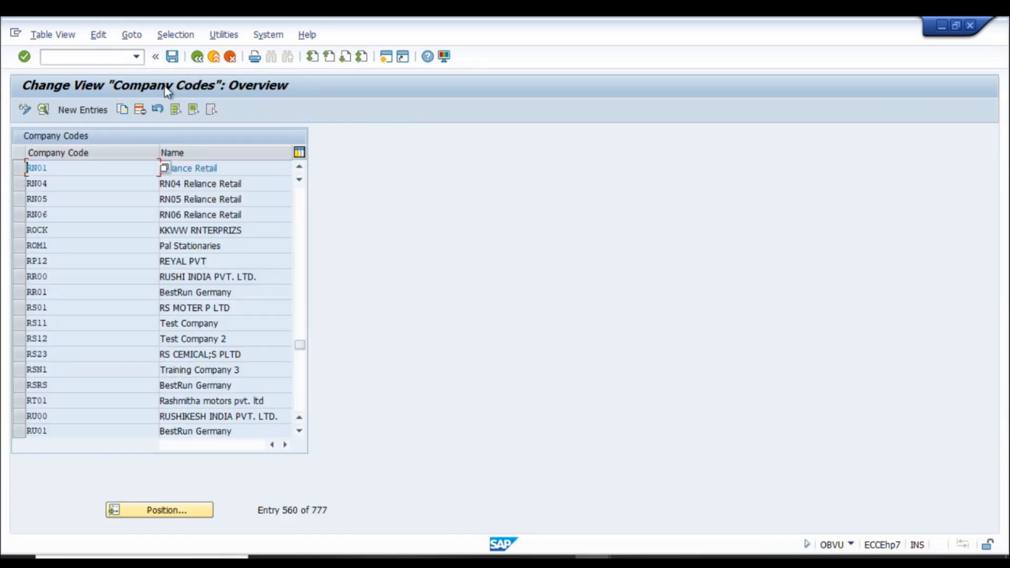
{"action": "left_click", "coordinate": [19, 199]}
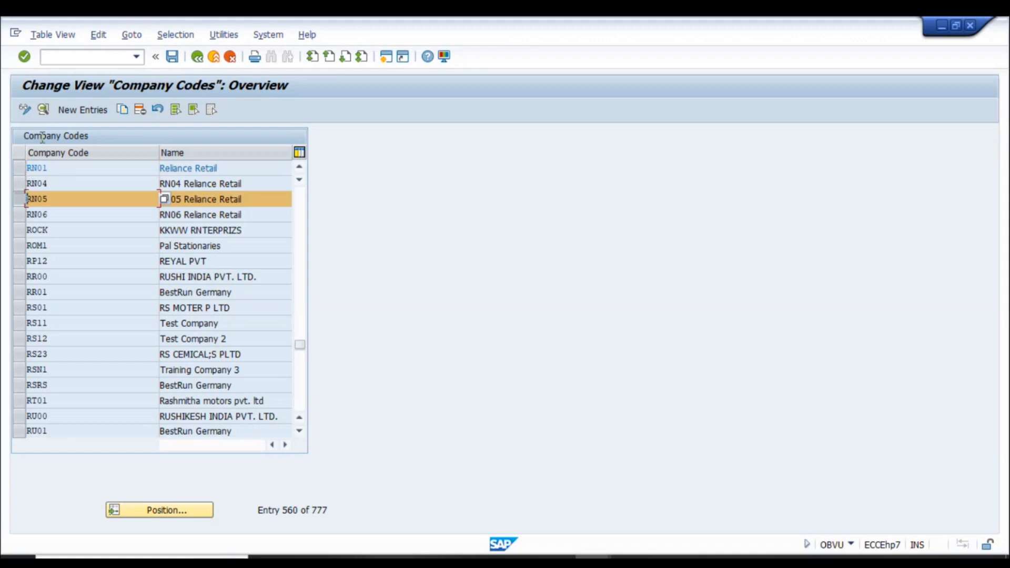
{"action": "left_click", "coordinate": [46, 110]}
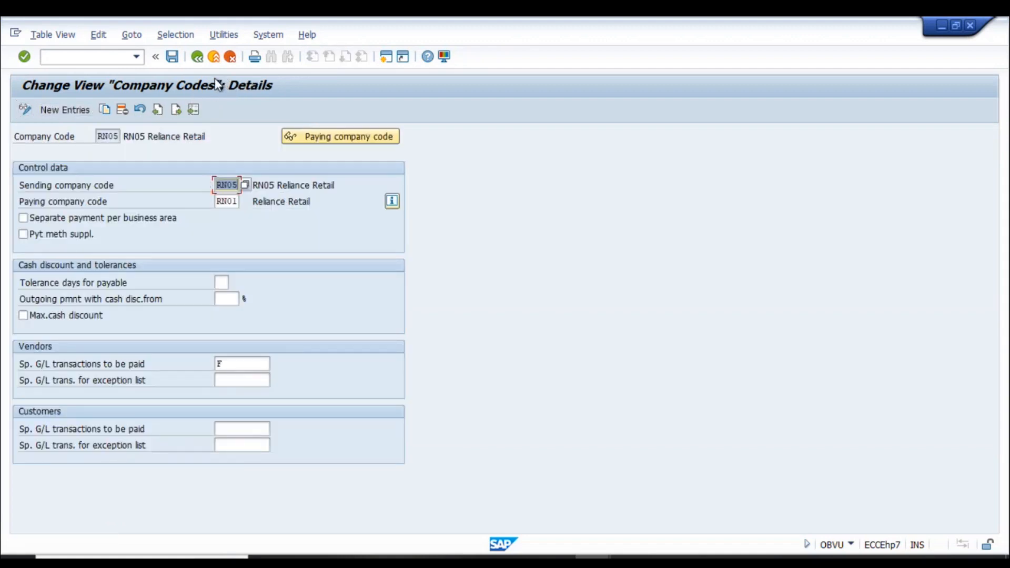
{"action": "left_click", "coordinate": [198, 57]}
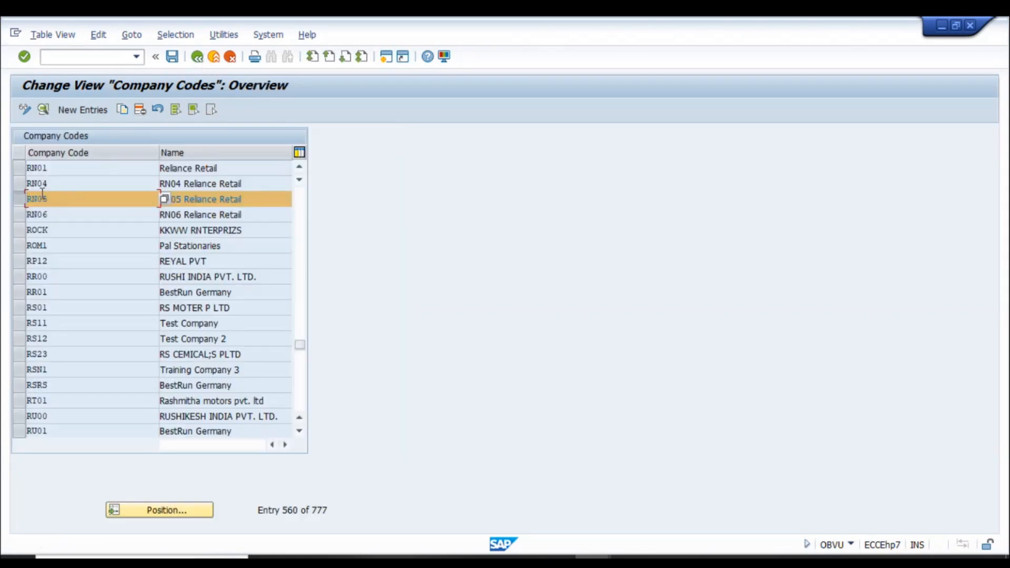
{"action": "left_click", "coordinate": [198, 57]}
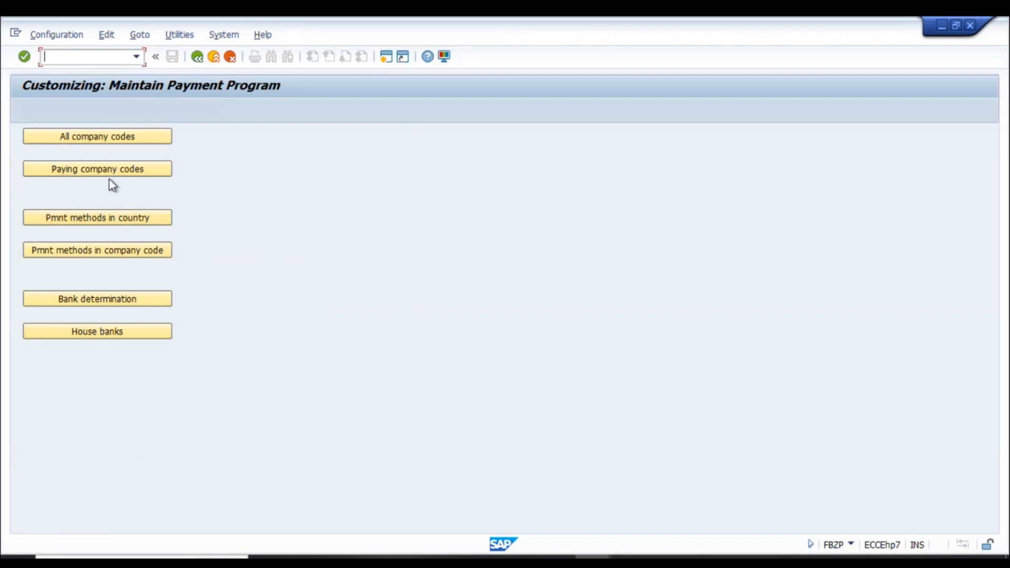
- Select the '= Bank Transfer - RN01' country payment method, then switch to the vendor line item display
{"action": "left_click", "coordinate": [95, 221]}
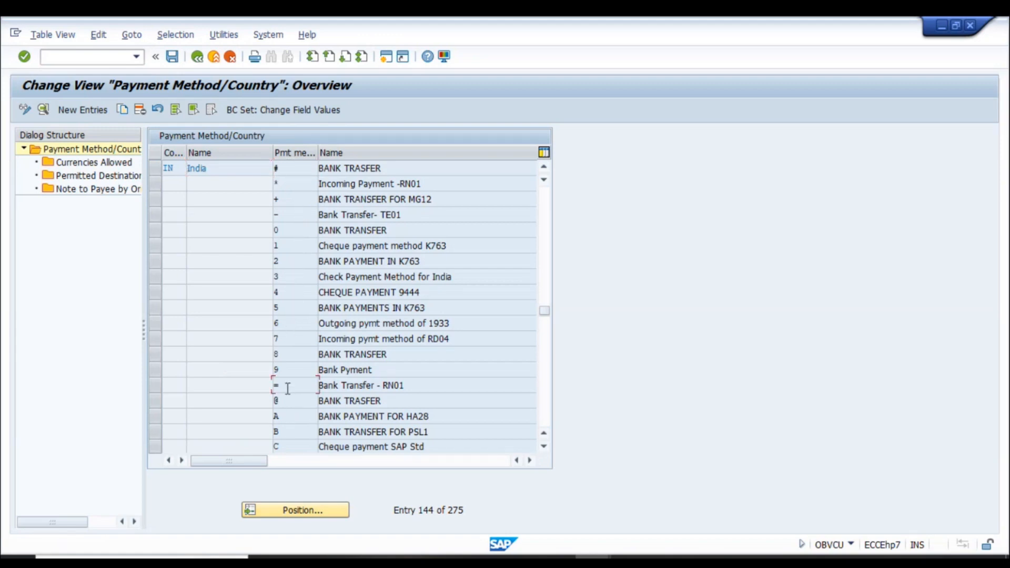
{"action": "left_click", "coordinate": [156, 388]}
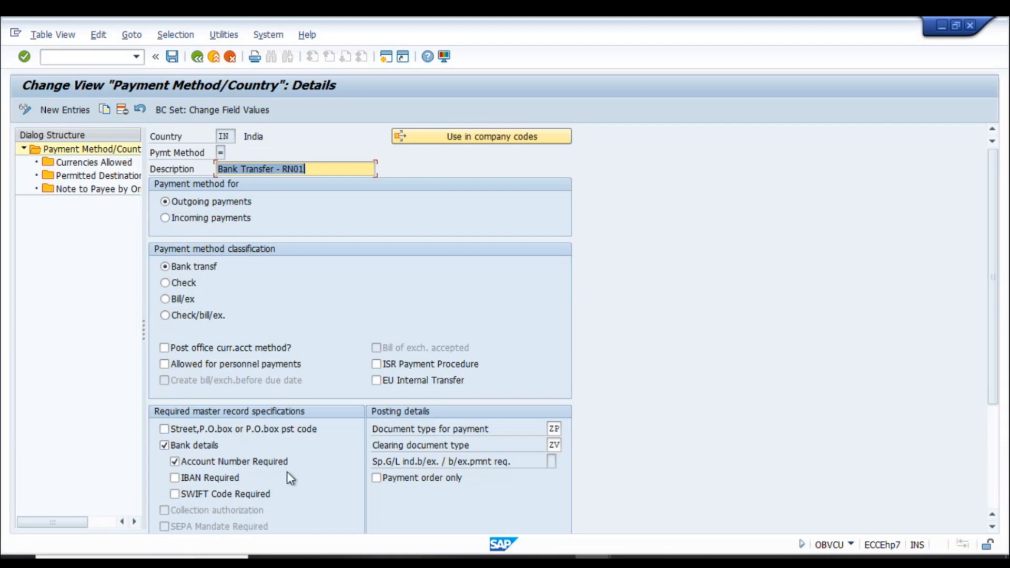
{"action": "key", "text": "alt+Tab"}
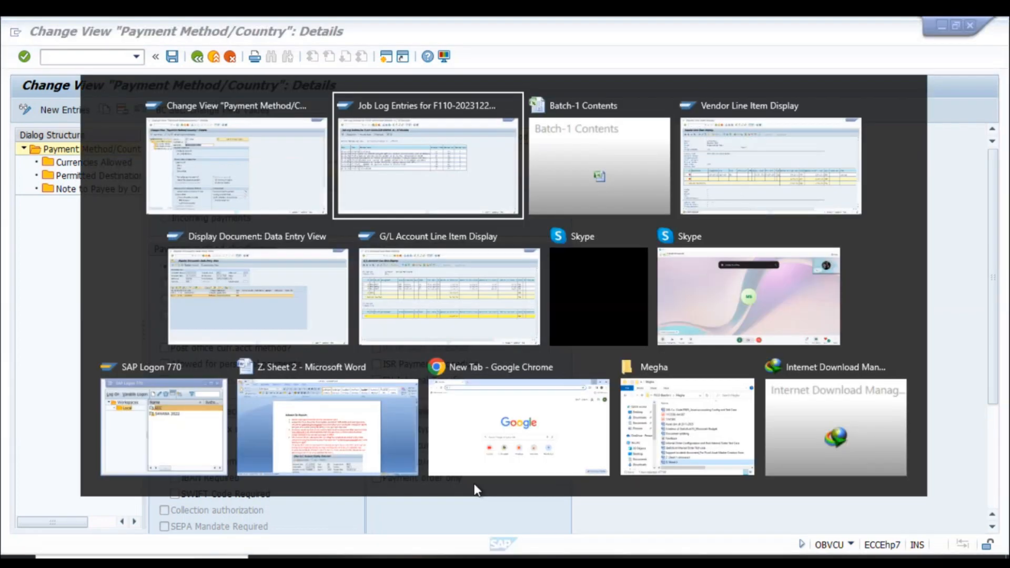
{"action": "key", "text": "alt+Tab"}
{"action": "key", "text": "alt+Tab"}
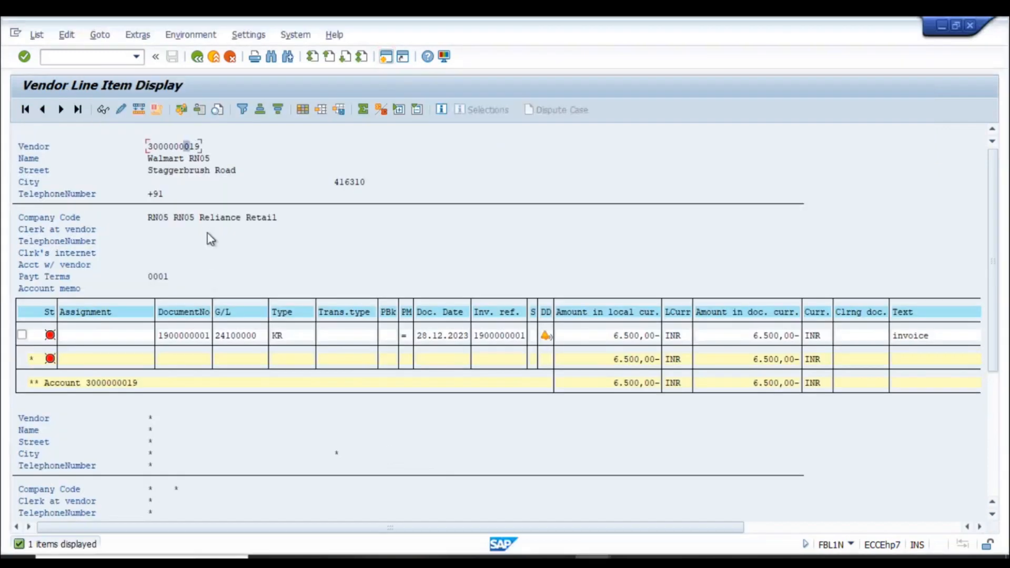
- In a new session, open the RN05 vendor in FK02 on the payment transactions screen
{"action": "left_click", "coordinate": [386, 56]}
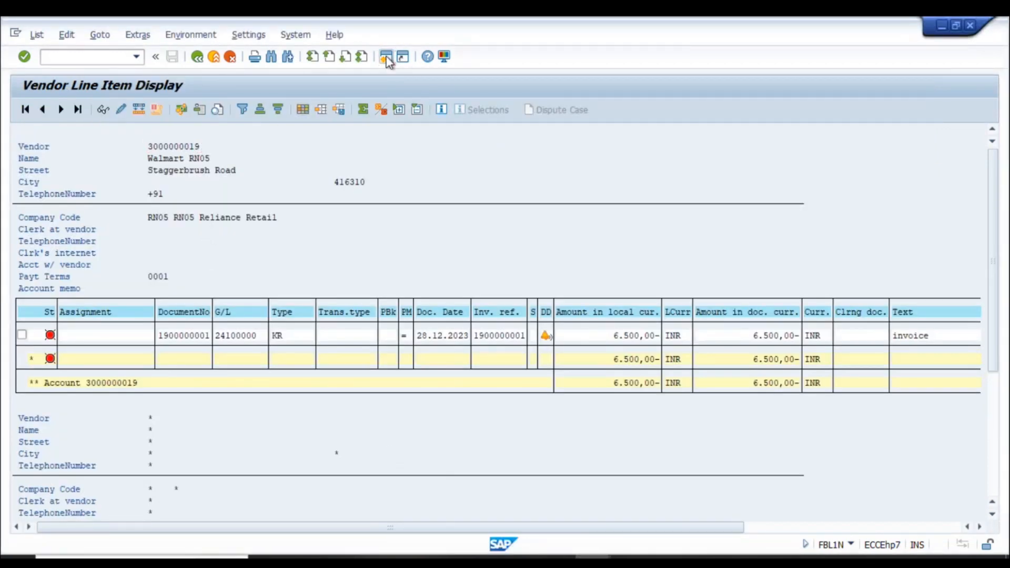
{"action": "type", "text": "fk02"}
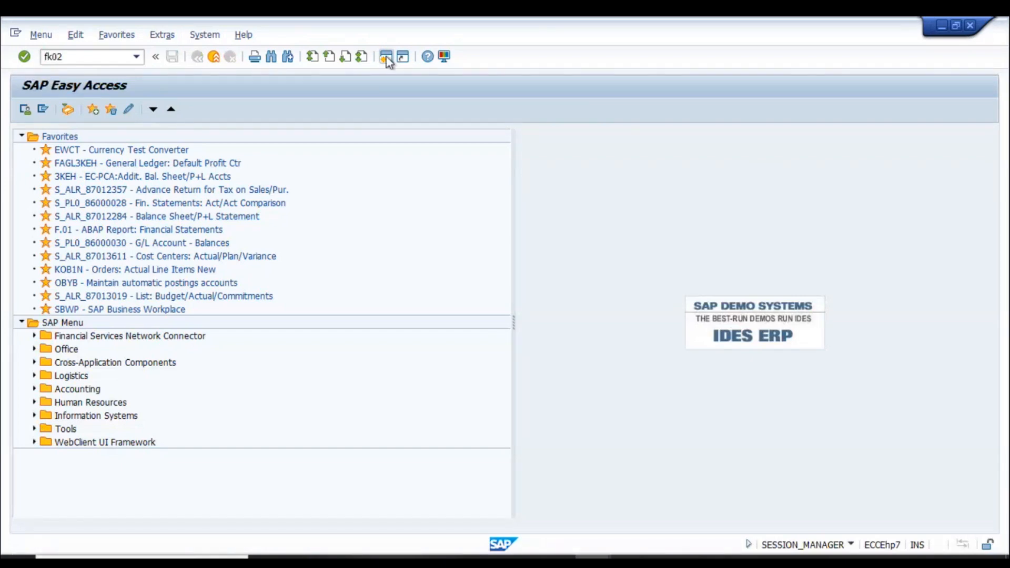
{"action": "key", "text": "Return"}
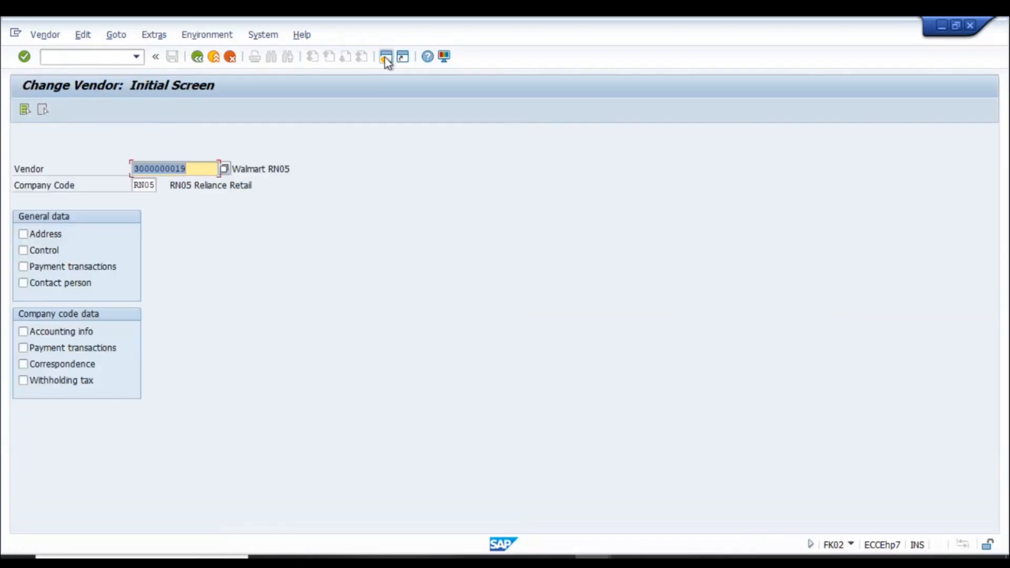
{"action": "left_click", "coordinate": [26, 268]}
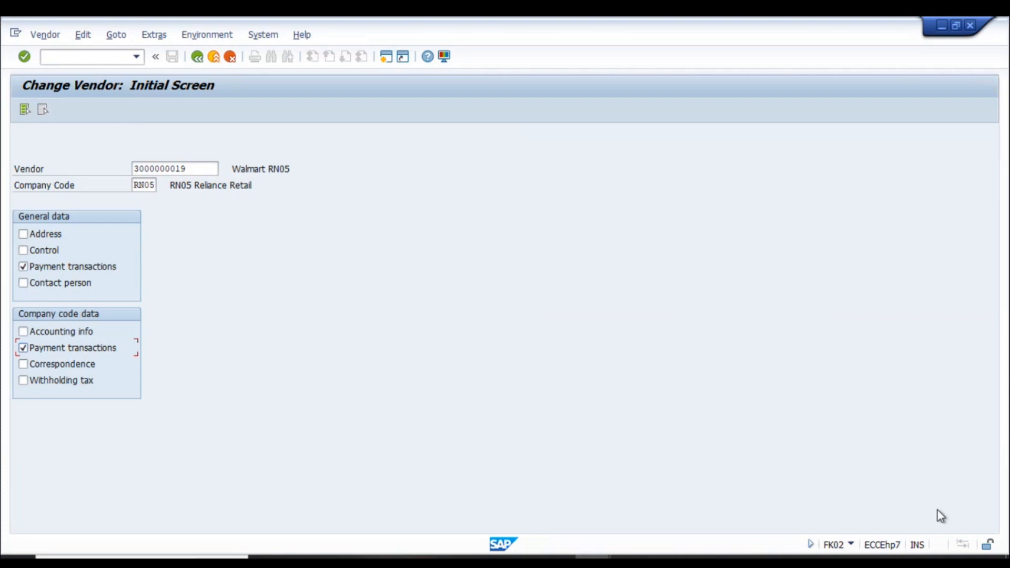
{"action": "key", "text": "Return"}
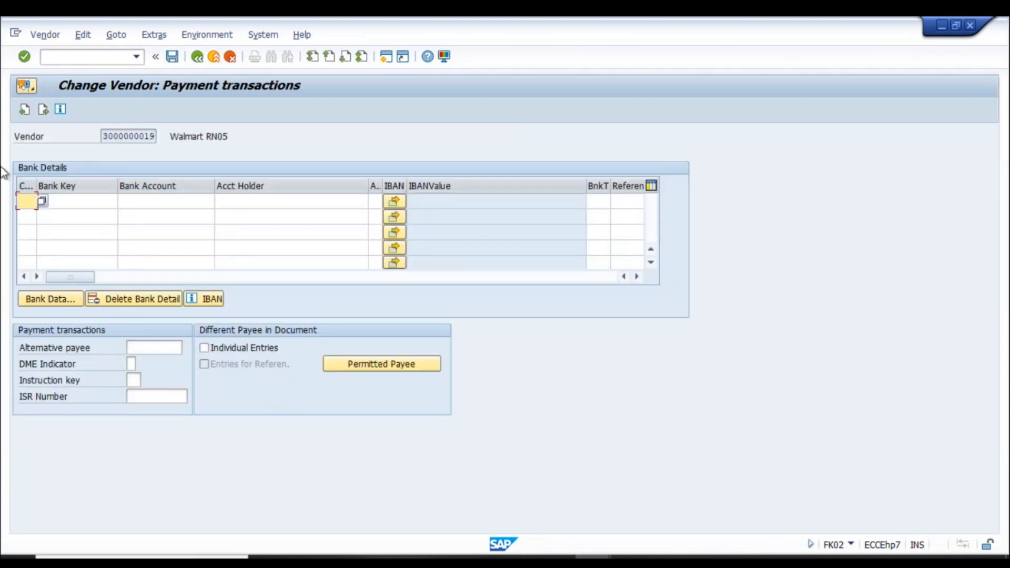
- Add bank country IN with bank key 112244 and the vendor's account number, then save
{"action": "type", "text": "In"}
{"action": "left_click", "coordinate": [40, 201]}
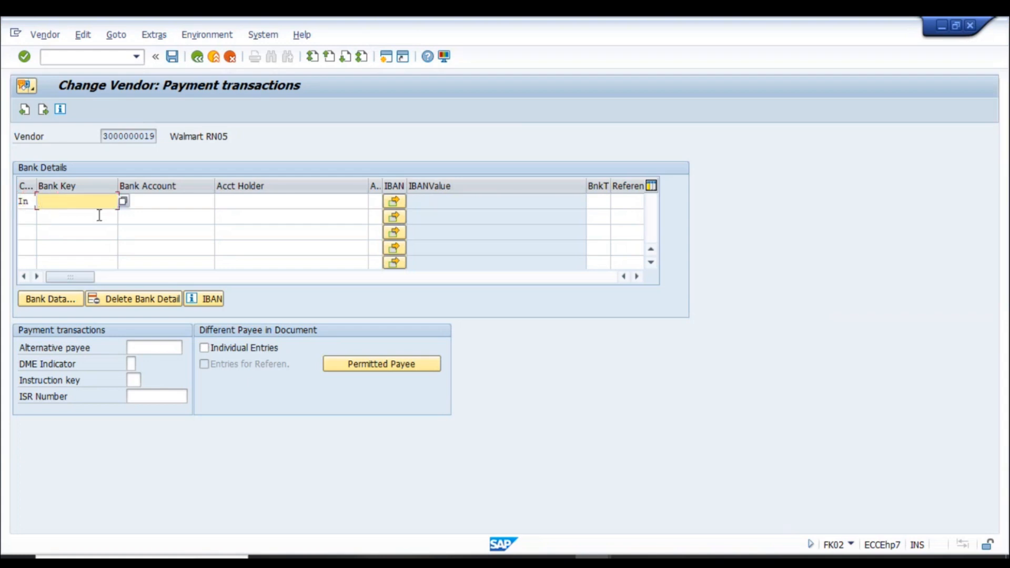
{"action": "left_click", "coordinate": [124, 201]}
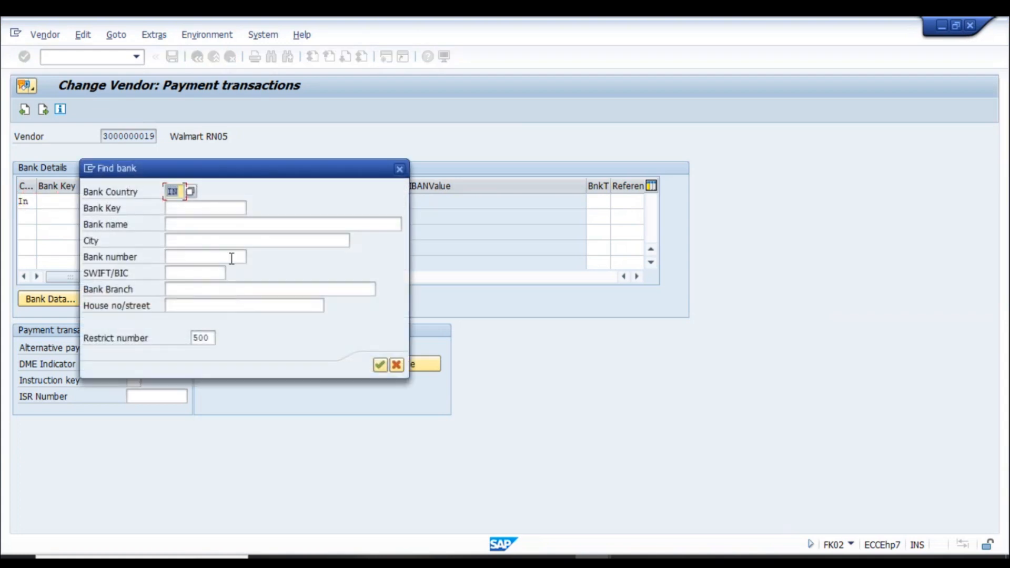
{"action": "left_click", "coordinate": [379, 365]}
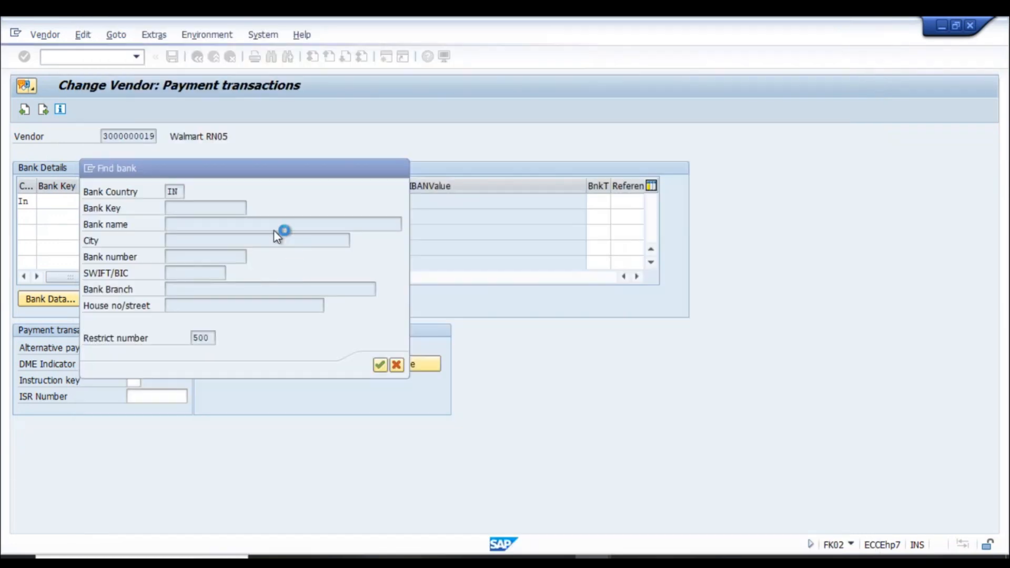
{"action": "left_click", "coordinate": [180, 205]}
{"action": "left_click", "coordinate": [148, 202]}
{"action": "left_click", "coordinate": [154, 214]}
{"action": "left_click", "coordinate": [246, 205]}
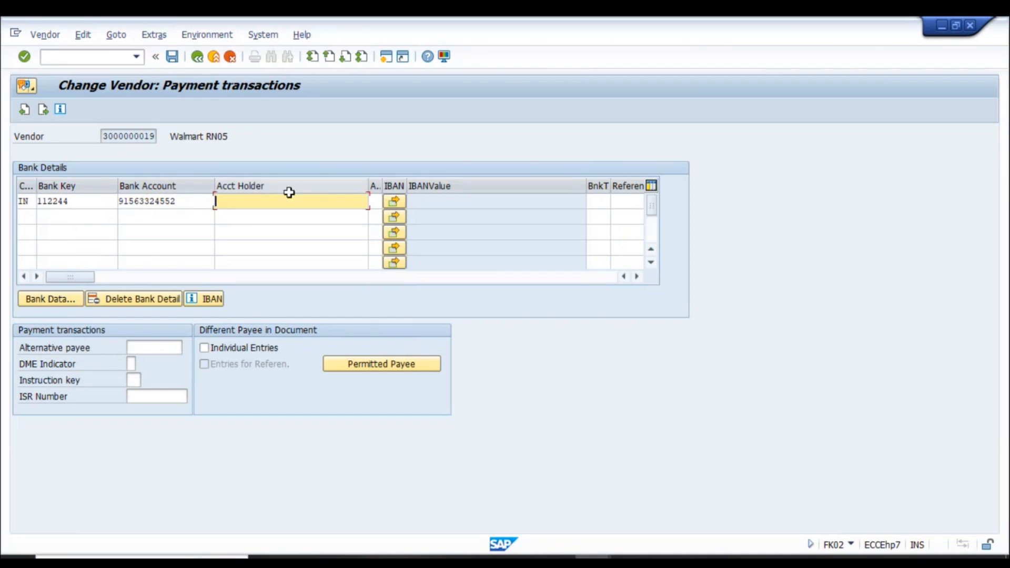
{"action": "key", "text": "ctrl+s"}
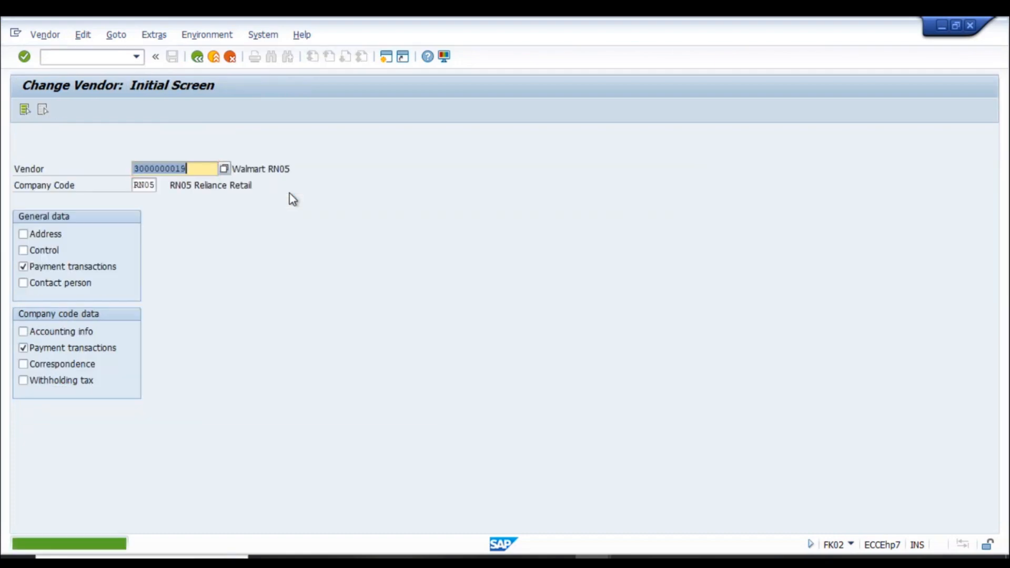
- Switch back to the Bank Transfer - RN01 details and inspect payment document type ZP and clearing type ZV
{"action": "key", "text": "alt+Tab"}
{"action": "key", "text": "alt+Tab"}
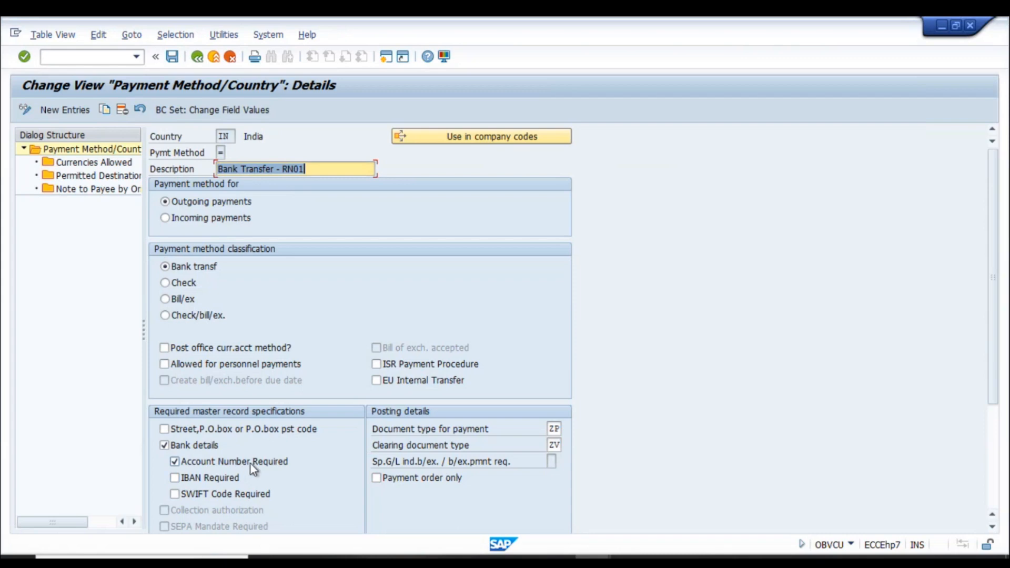
{"action": "scroll", "coordinate": [497, 432], "scroll_direction": "down", "scroll_amount": 5}
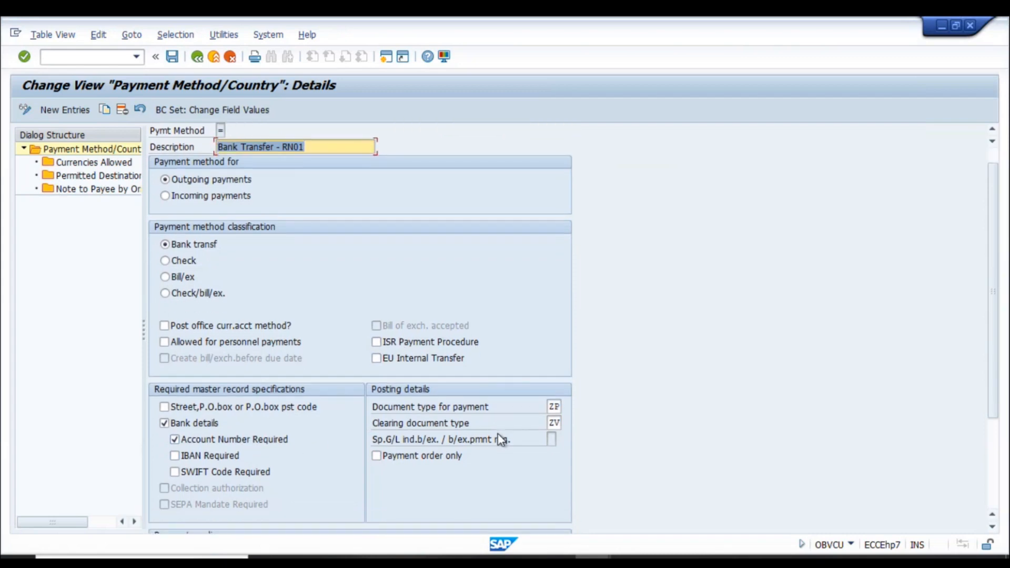
{"action": "scroll", "coordinate": [436, 450], "scroll_direction": "down", "scroll_amount": 3}
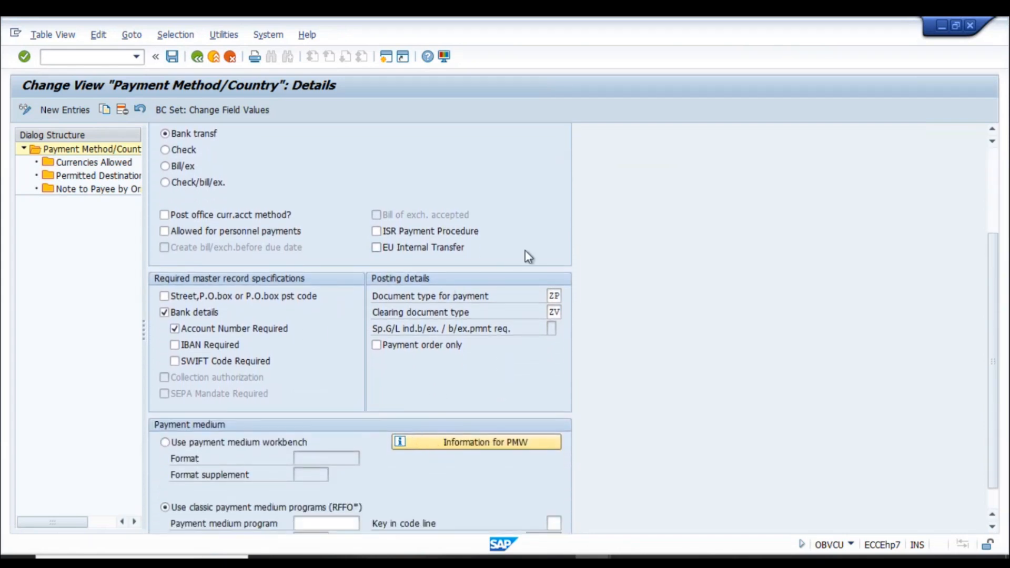
{"action": "double_click", "coordinate": [554, 311]}
{"action": "left_click", "coordinate": [418, 316]}
{"action": "left_click", "coordinate": [554, 312]}
{"action": "left_click", "coordinate": [593, 558]}
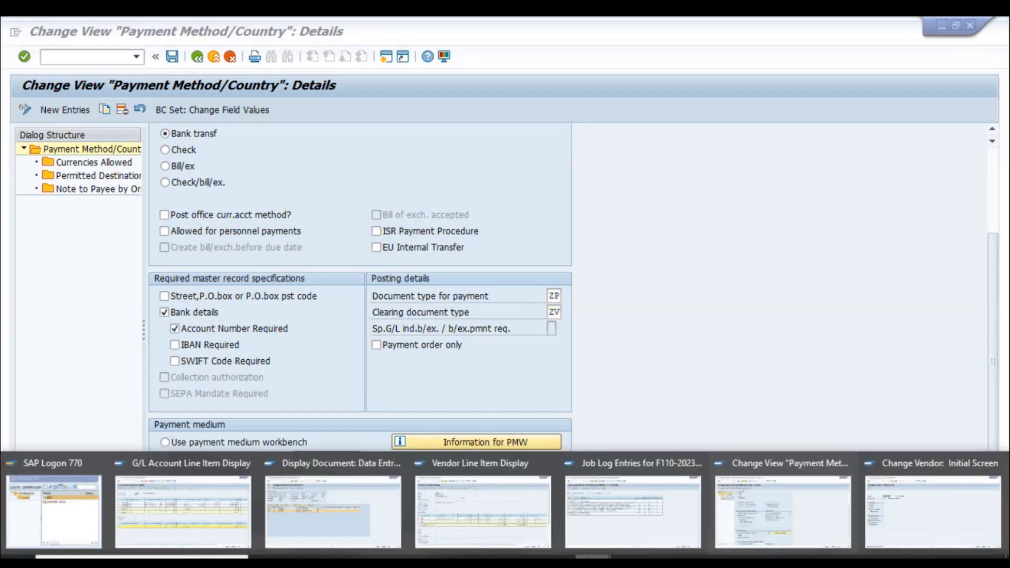
{"action": "left_click", "coordinate": [190, 512]}
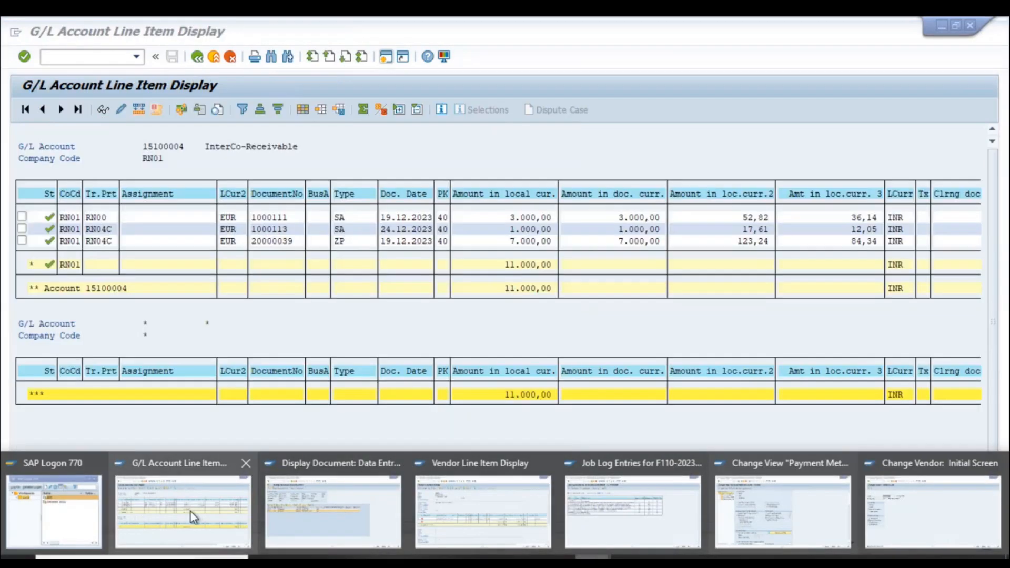
{"action": "left_click", "coordinate": [190, 512]}
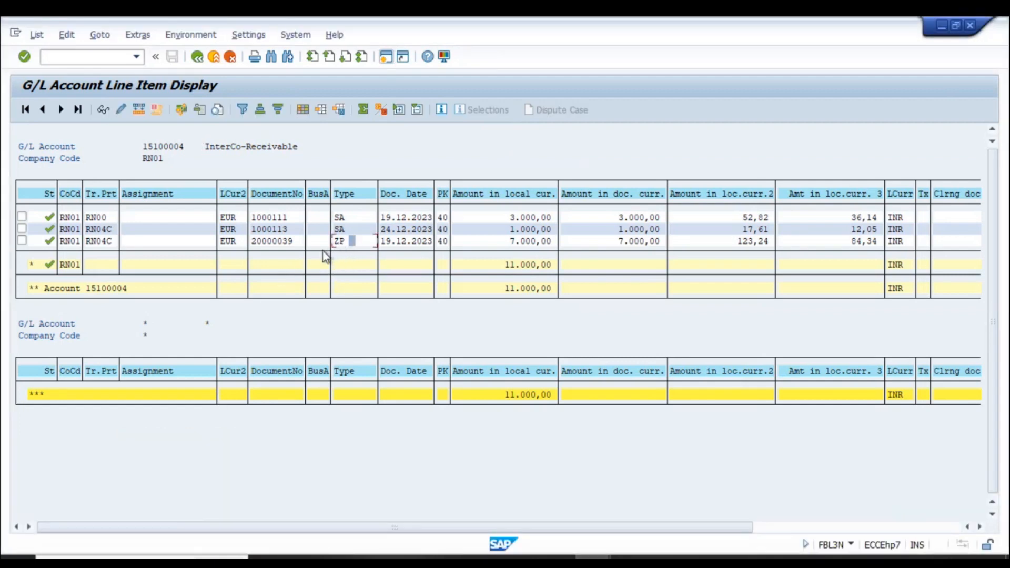
{"action": "left_click", "coordinate": [345, 244]}
{"action": "left_click", "coordinate": [269, 241]}
{"action": "left_click", "coordinate": [357, 242]}
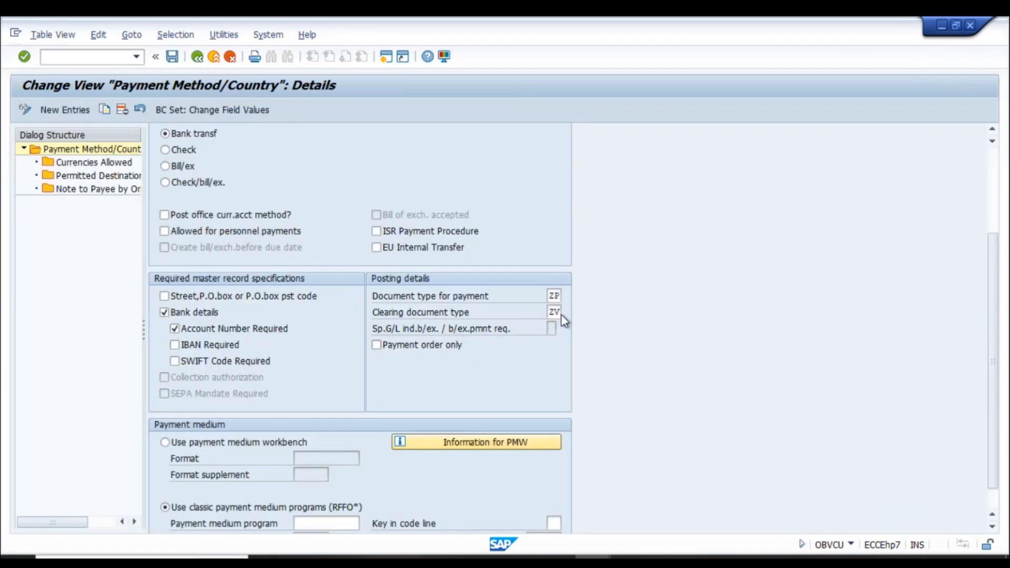
- Read the F1 help on the intercompany clearing document type, highlighting key phrases, then close it
{"action": "key", "text": "F1"}
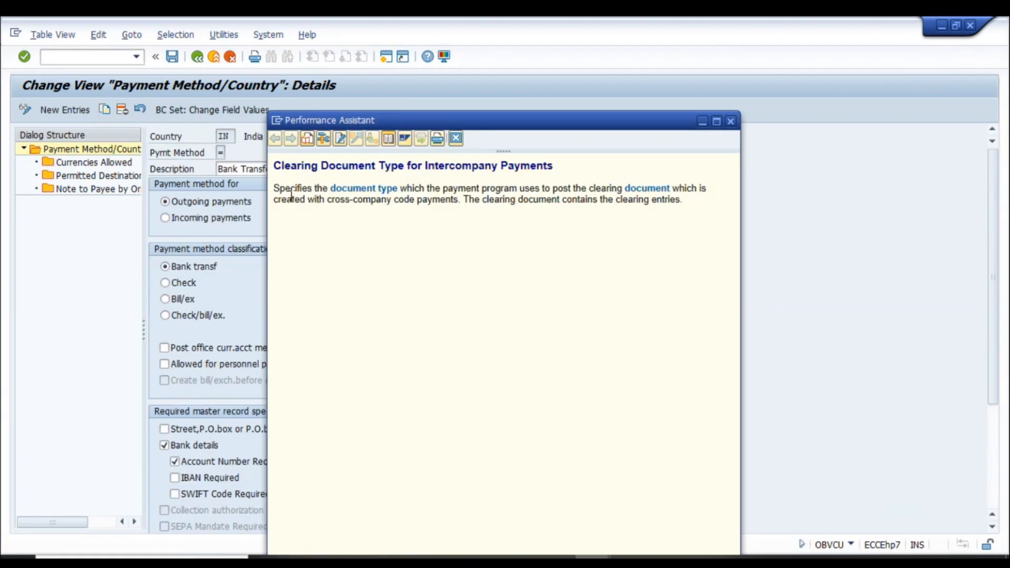
{"action": "left_click_drag", "start_coordinate": [296, 162], "coordinate": [566, 171]}
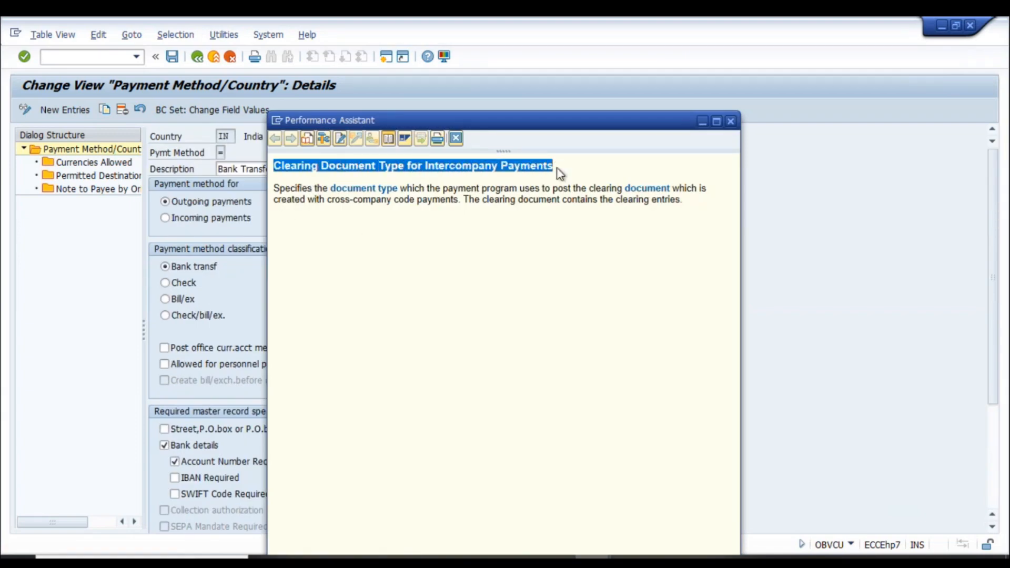
{"action": "left_click", "coordinate": [568, 173]}
{"action": "left_click_drag", "start_coordinate": [416, 167], "coordinate": [564, 172]}
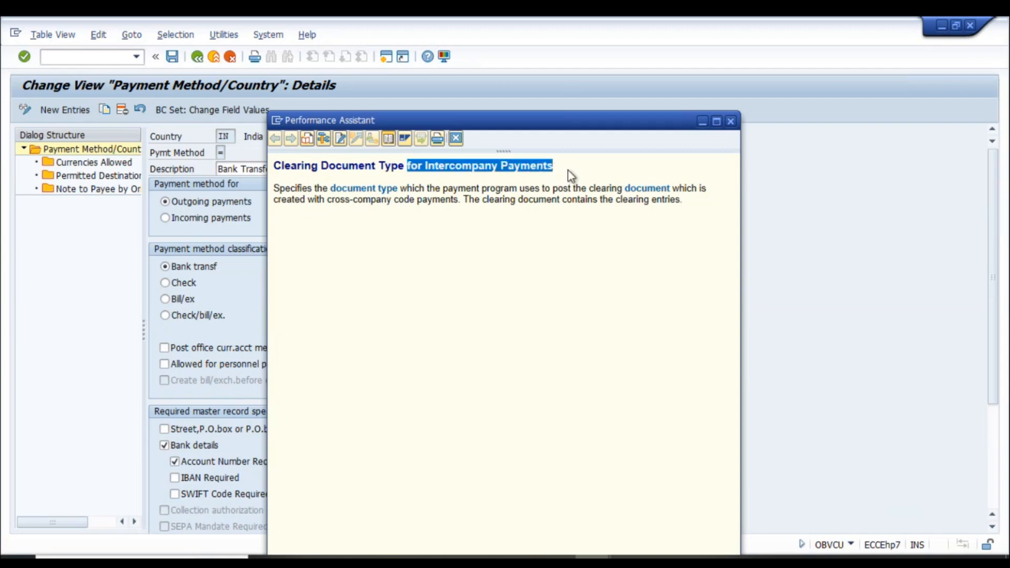
{"action": "left_click", "coordinate": [570, 176]}
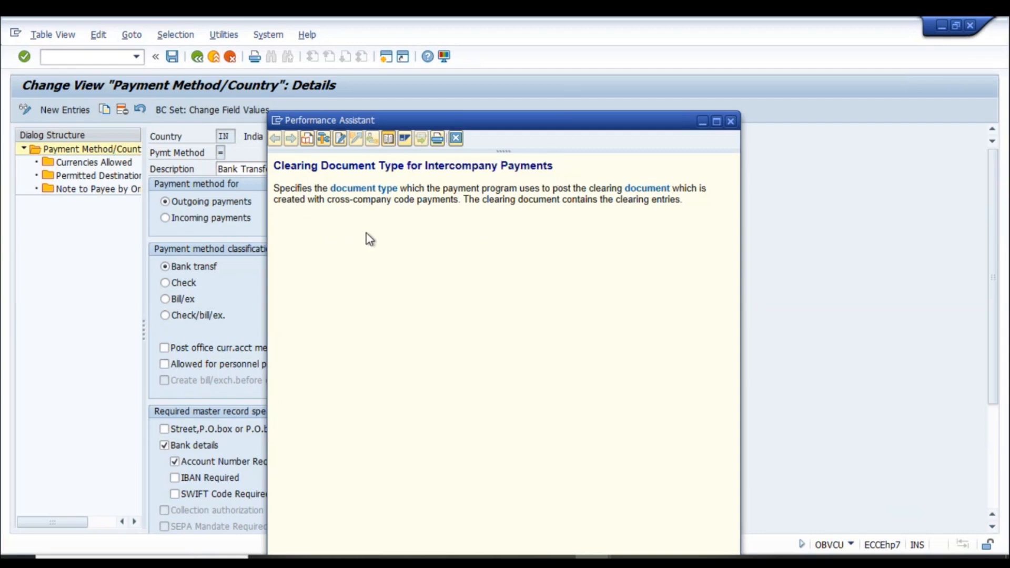
{"action": "left_click_drag", "start_coordinate": [563, 191], "coordinate": [672, 199]}
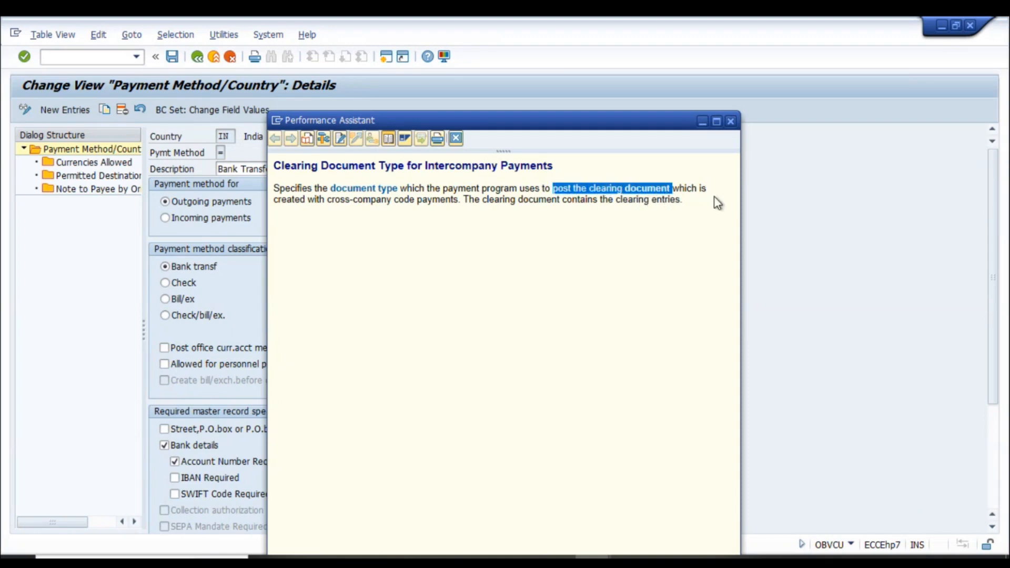
{"action": "left_click_drag", "start_coordinate": [309, 202], "coordinate": [459, 203]}
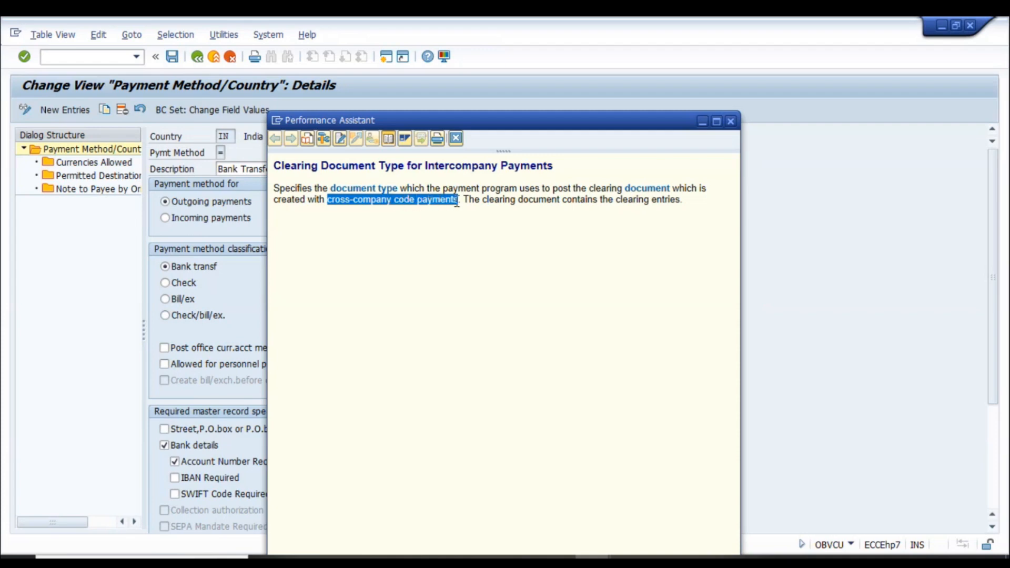
{"action": "left_click", "coordinate": [510, 254]}
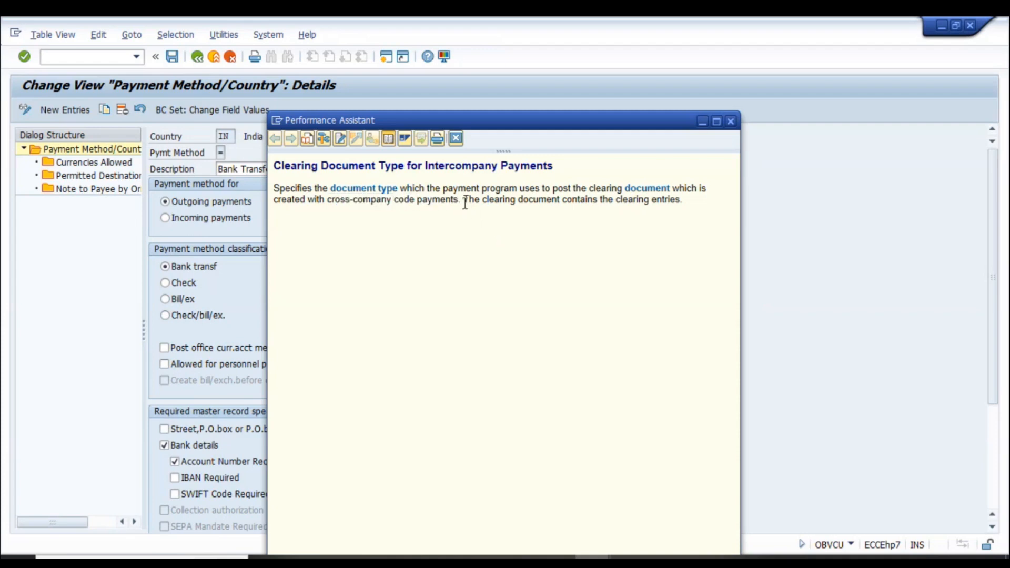
{"action": "left_click_drag", "start_coordinate": [464, 203], "coordinate": [691, 210]}
{"action": "left_click", "coordinate": [731, 121]}
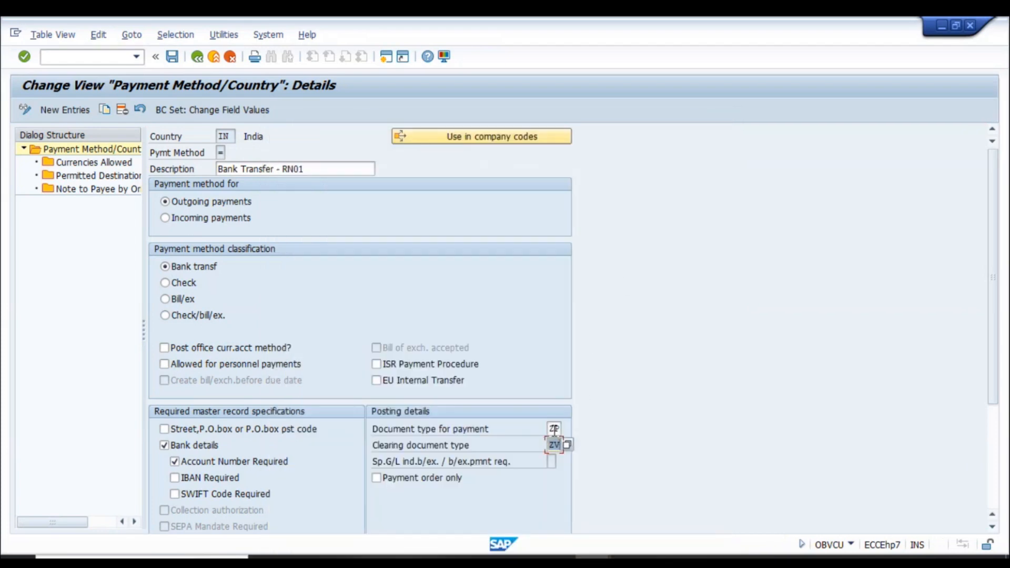
{"action": "left_click", "coordinate": [554, 430]}
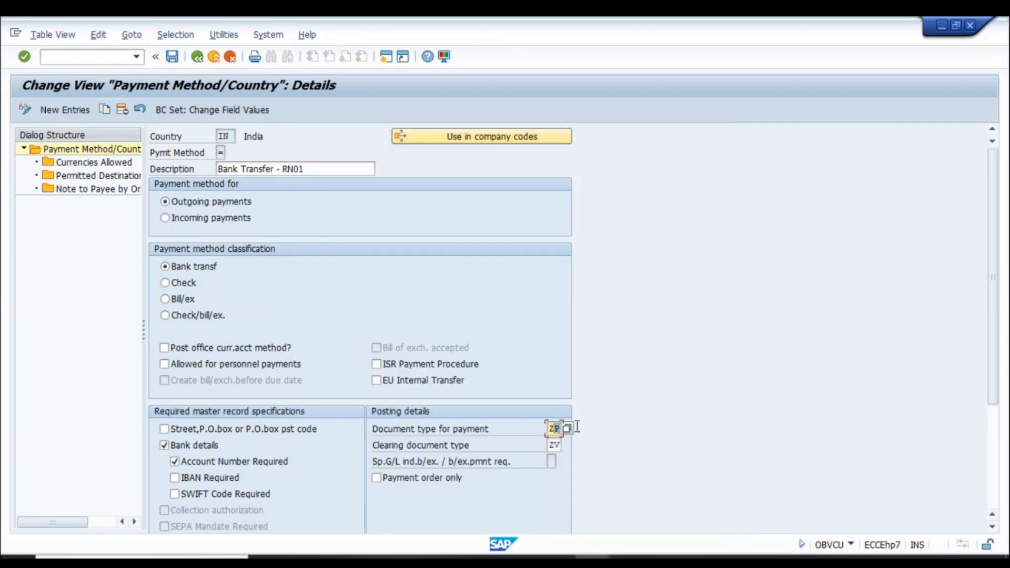
{"action": "left_click", "coordinate": [552, 445]}
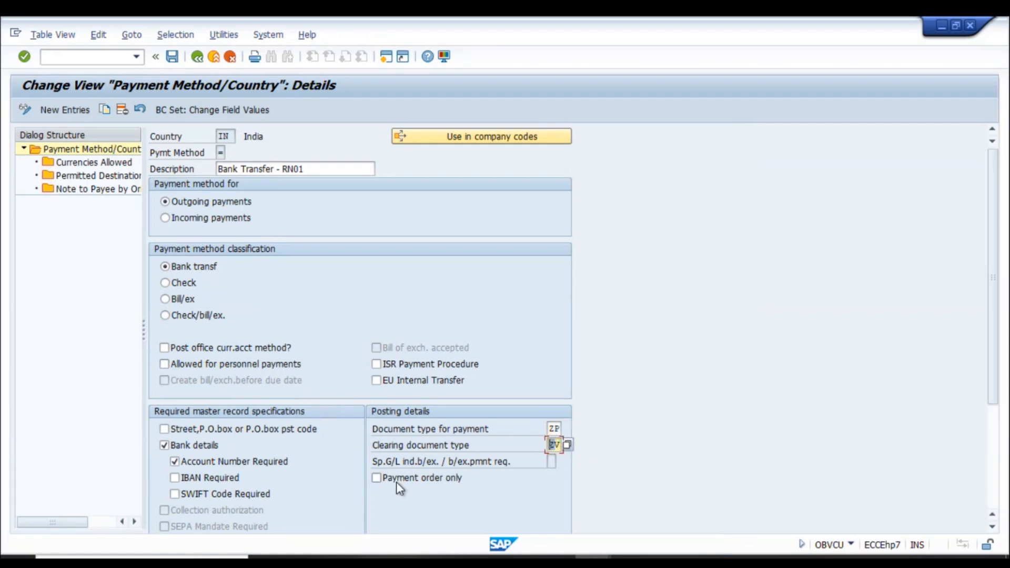
{"action": "scroll", "coordinate": [342, 400], "scroll_direction": "down", "scroll_amount": 5}
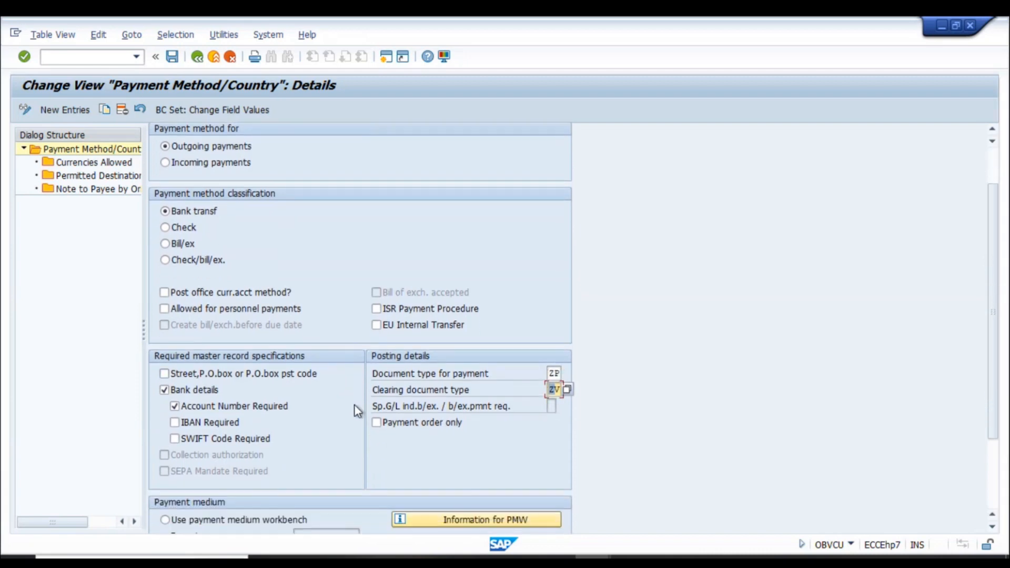
{"action": "scroll", "coordinate": [363, 260], "scroll_direction": "up", "scroll_amount": 5}
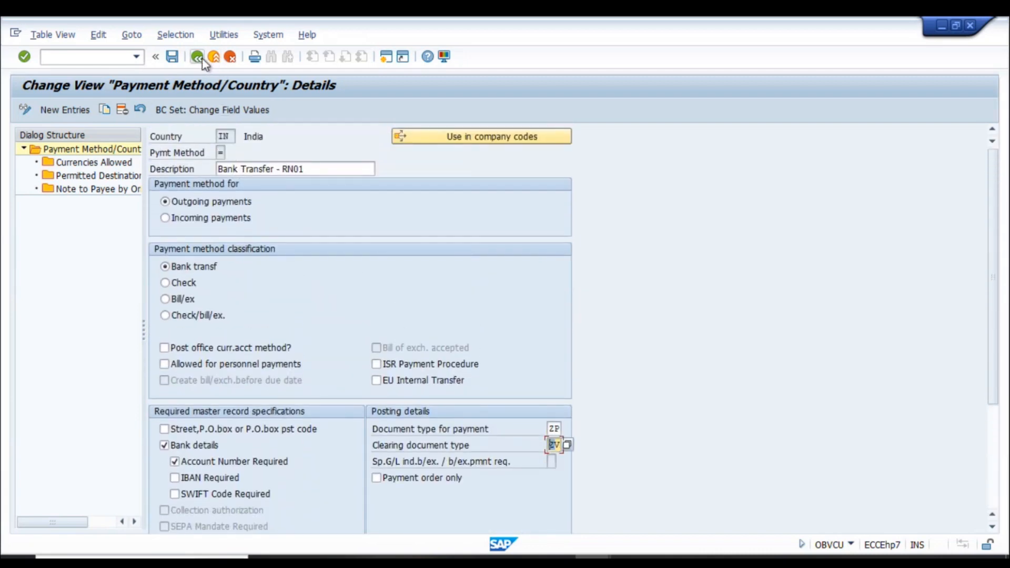
{"action": "double_click", "coordinate": [84, 163]}
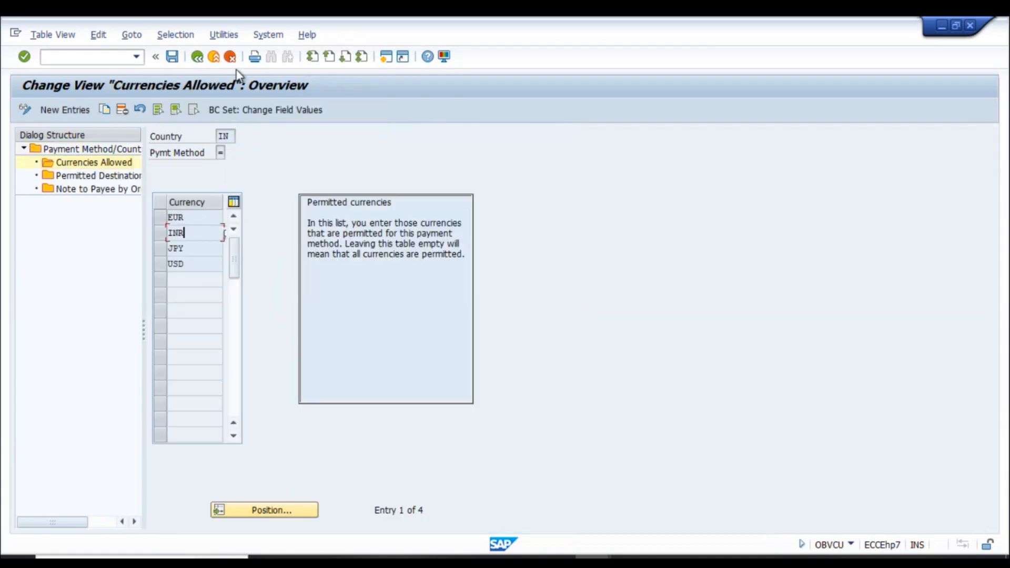
{"action": "left_click", "coordinate": [197, 56]}
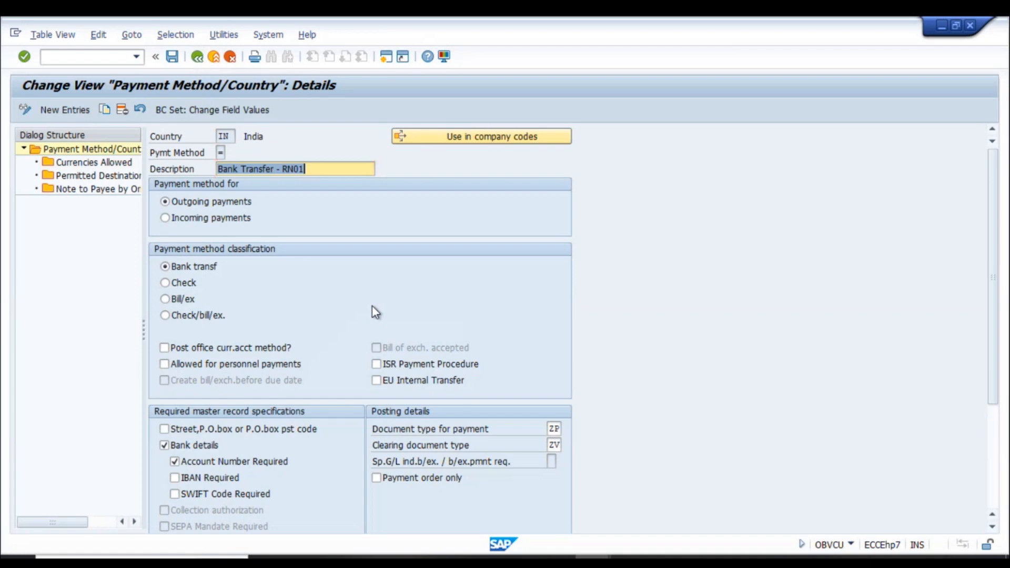
{"action": "key", "text": "alt+Tab"}
{"action": "key", "text": "alt+Tab"}
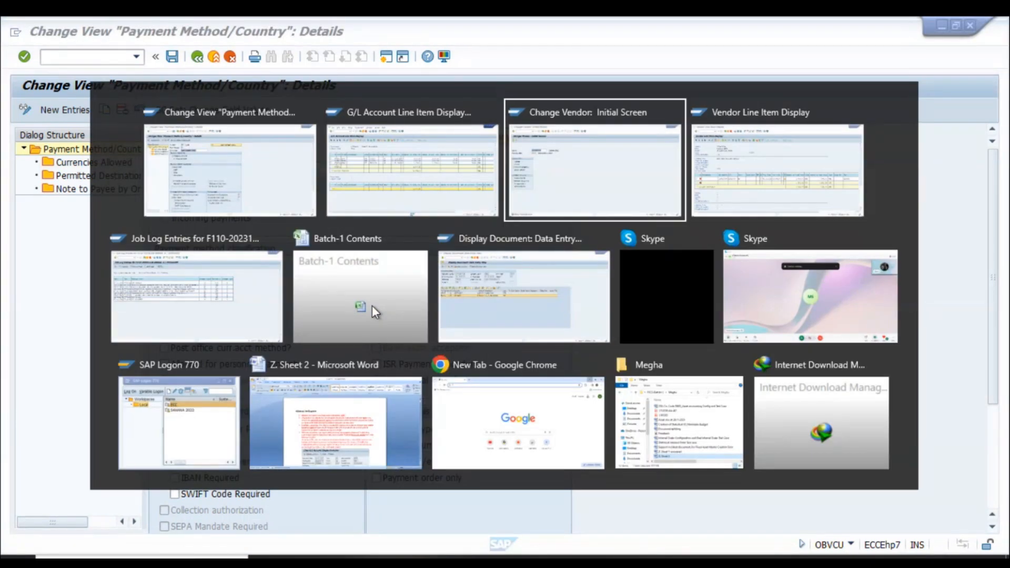
{"action": "key", "text": "alt+Tab"}
- Return to the F110 status for RN05A and delete the existing 28.12.2023 payment proposal
{"action": "left_click", "coordinate": [227, 314]}
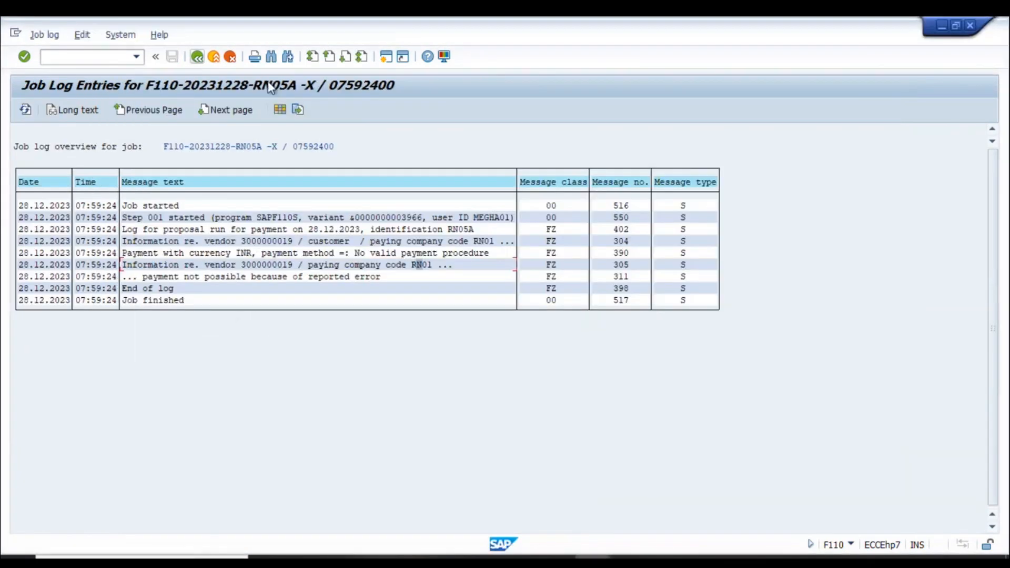
{"action": "left_click", "coordinate": [197, 56]}
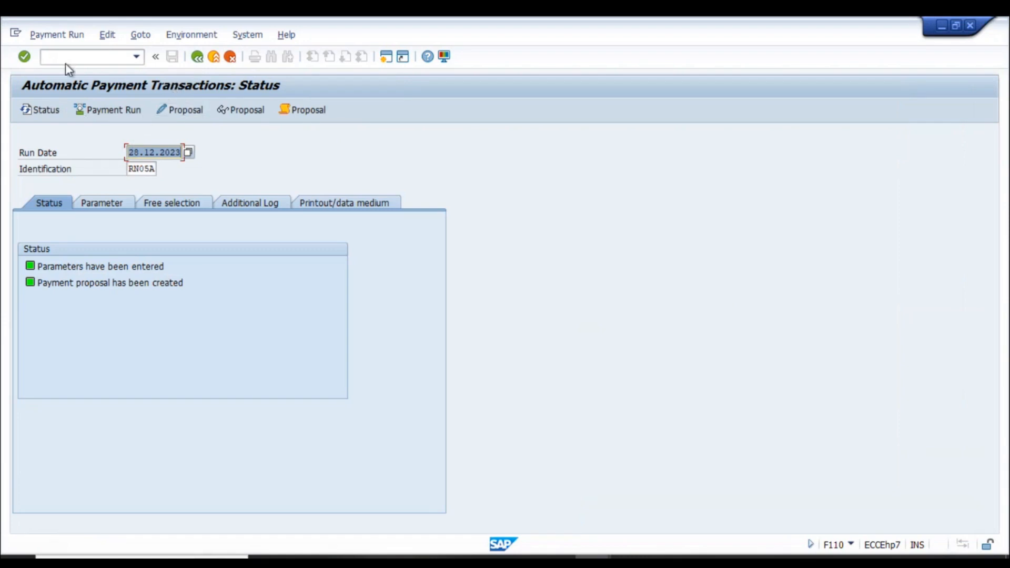
{"action": "left_click", "coordinate": [107, 35]}
{"action": "mouse_move", "coordinate": [124, 73]}
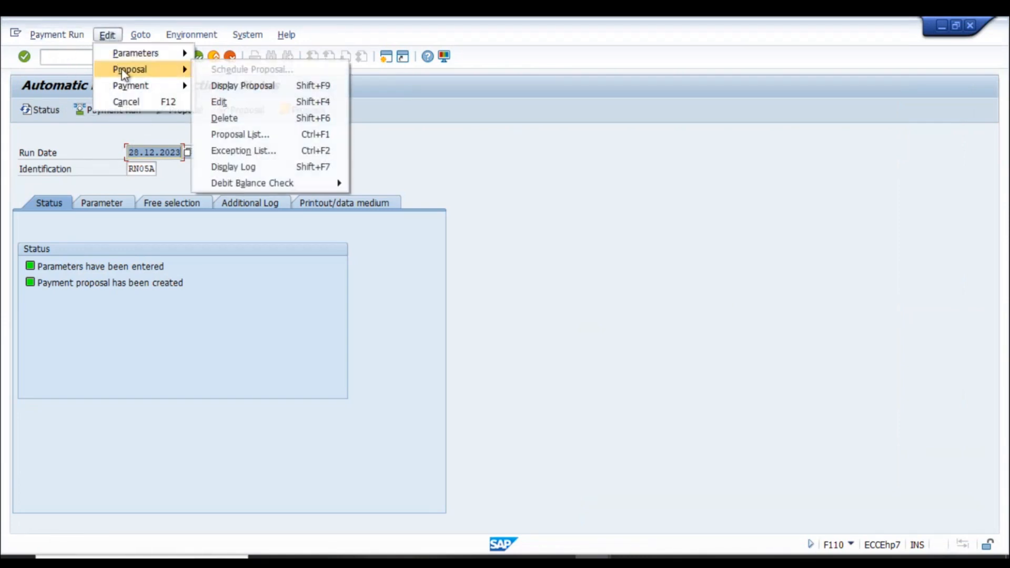
{"action": "left_click", "coordinate": [244, 118]}
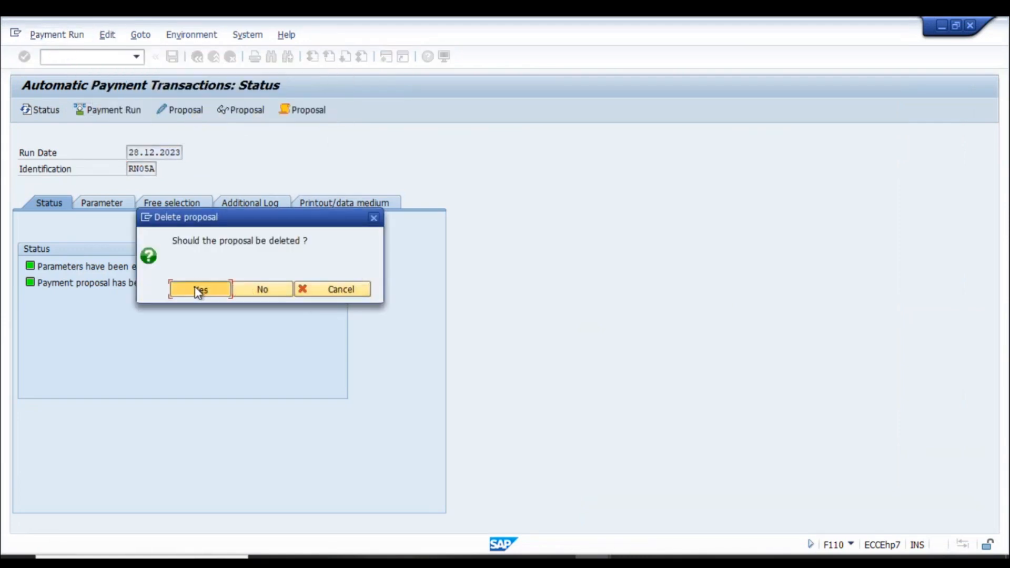
{"action": "left_click", "coordinate": [198, 290]}
- Review the run parameters, then schedule a new proposal with Start immediately
{"action": "left_click", "coordinate": [106, 35]}
{"action": "left_click", "coordinate": [106, 36]}
{"action": "left_click", "coordinate": [107, 35]}
{"action": "left_click", "coordinate": [104, 205]}
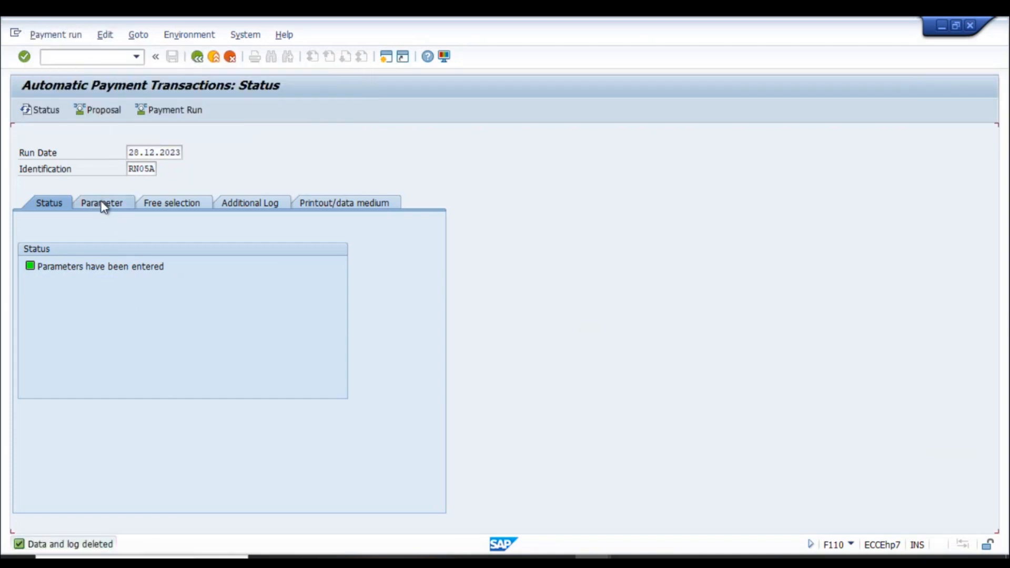
{"action": "left_click", "coordinate": [103, 204]}
{"action": "left_click", "coordinate": [62, 207]}
{"action": "left_click", "coordinate": [99, 111]}
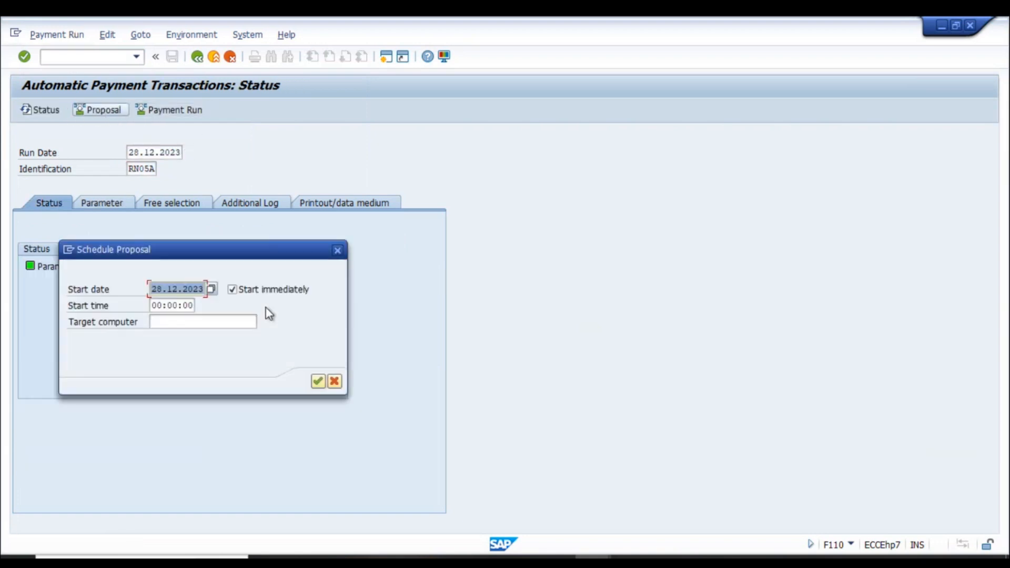
{"action": "left_click", "coordinate": [318, 381]}
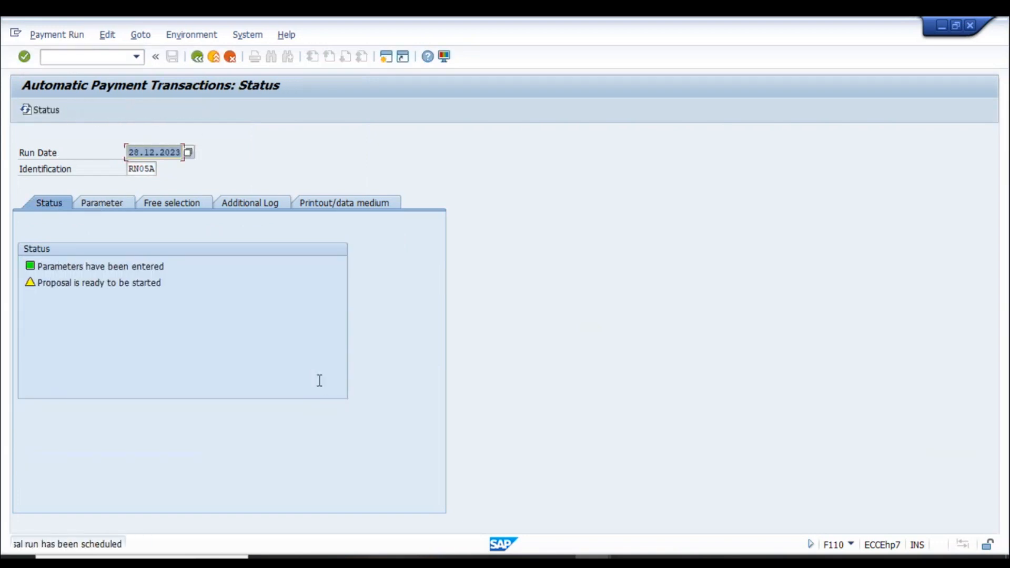
- Open the proposal job log and review the 'Company ID not specified for company code RN05' messages
{"action": "left_click", "coordinate": [284, 111]}
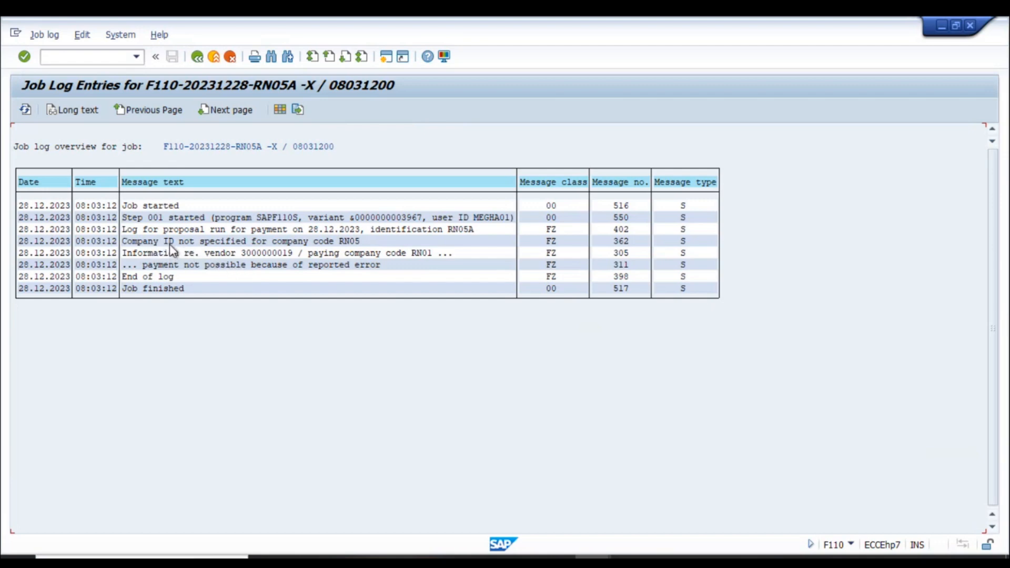
{"action": "left_click", "coordinate": [196, 242]}
{"action": "left_click", "coordinate": [178, 254]}
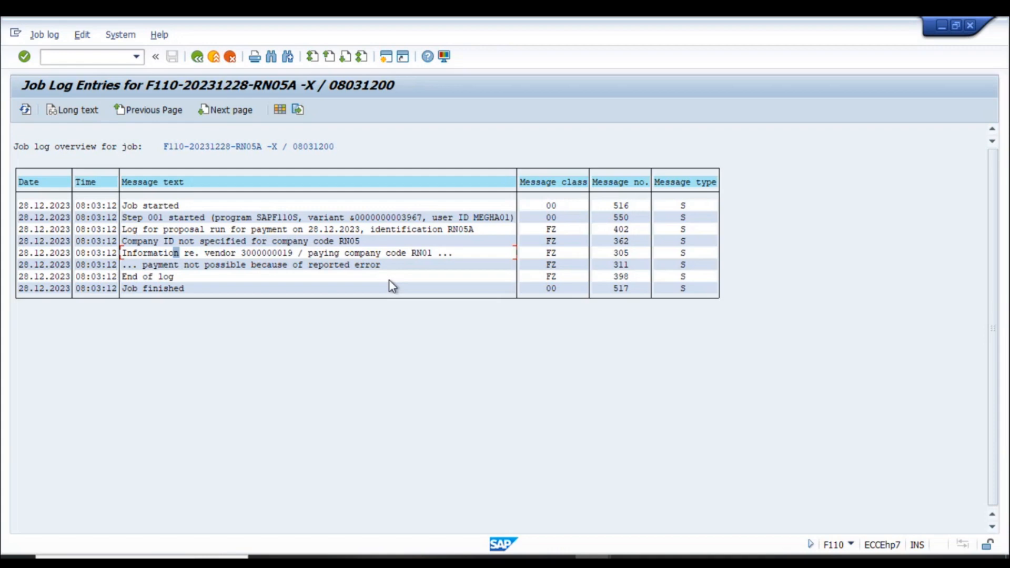
- Attempt an additional SAP session, dismiss the maximum-sessions message, and show the window switcher
{"action": "left_click", "coordinate": [387, 57]}
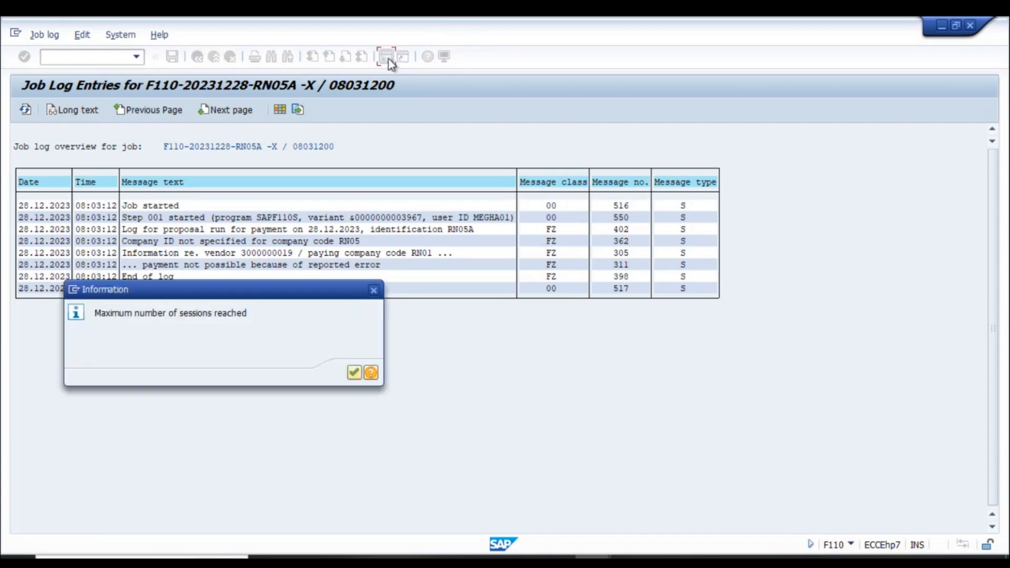
{"action": "key", "text": "Return"}
{"action": "key", "text": "alt+Tab"}
{"action": "key", "text": "alt+Tab"}
{"action": "key", "text": "alt+Tab"}
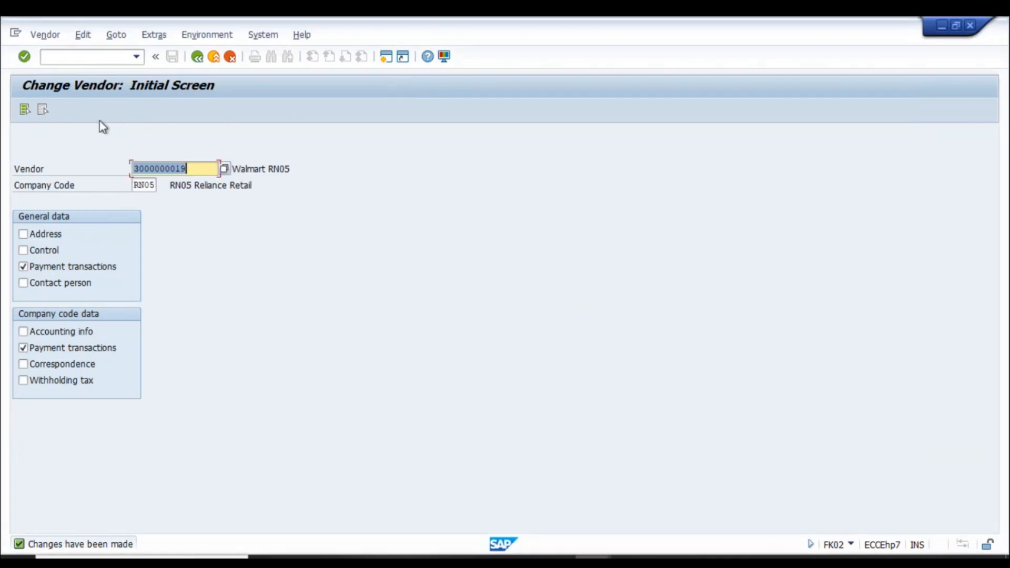
{"action": "left_click", "coordinate": [74, 57]}
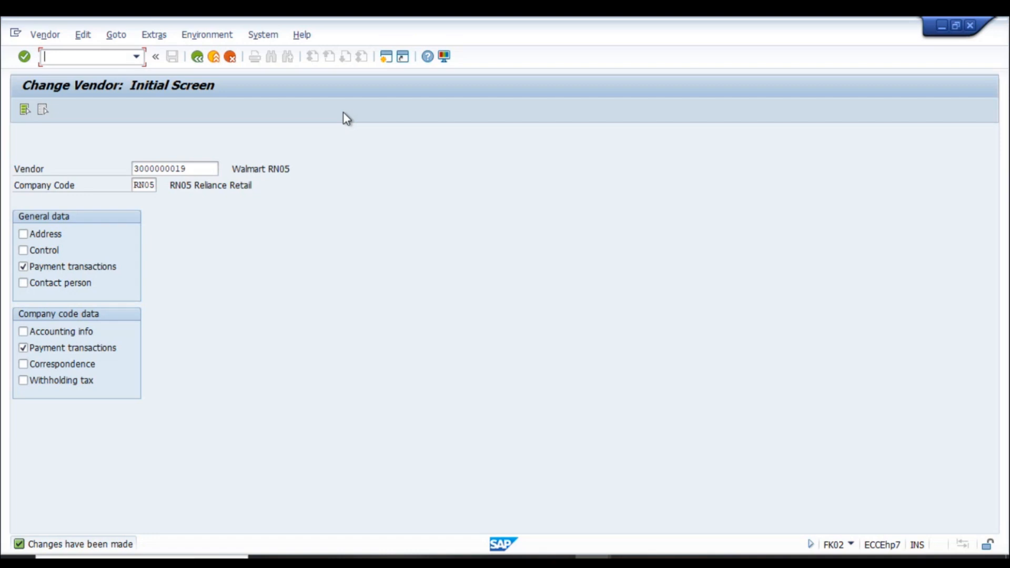
{"action": "type", "text": "nspro"}
{"action": "key", "text": "Return"}
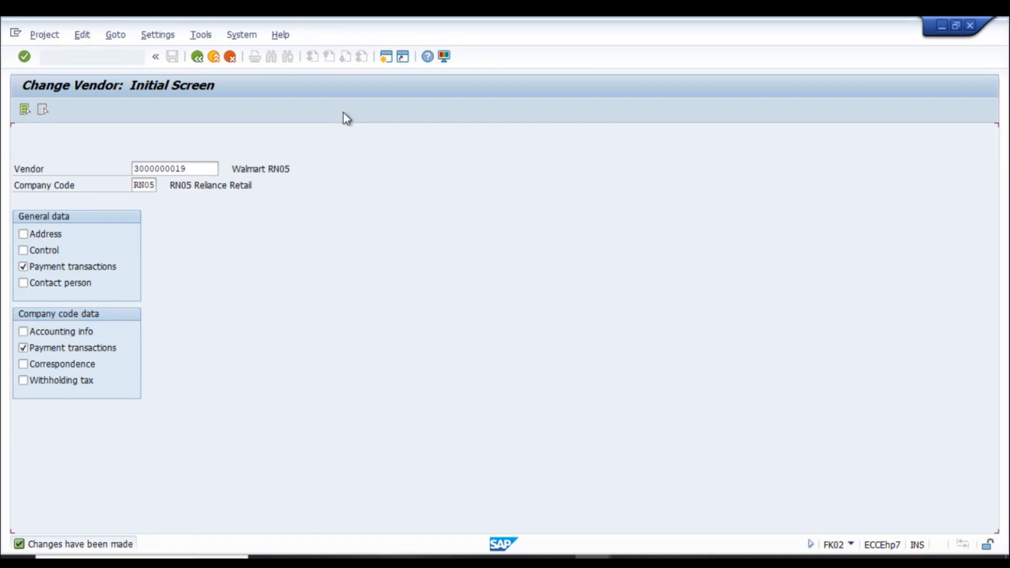
- In the SAP Reference IMG, expand Enterprise Structure > Assignment > Financial Accounting
{"action": "left_click", "coordinate": [57, 112]}
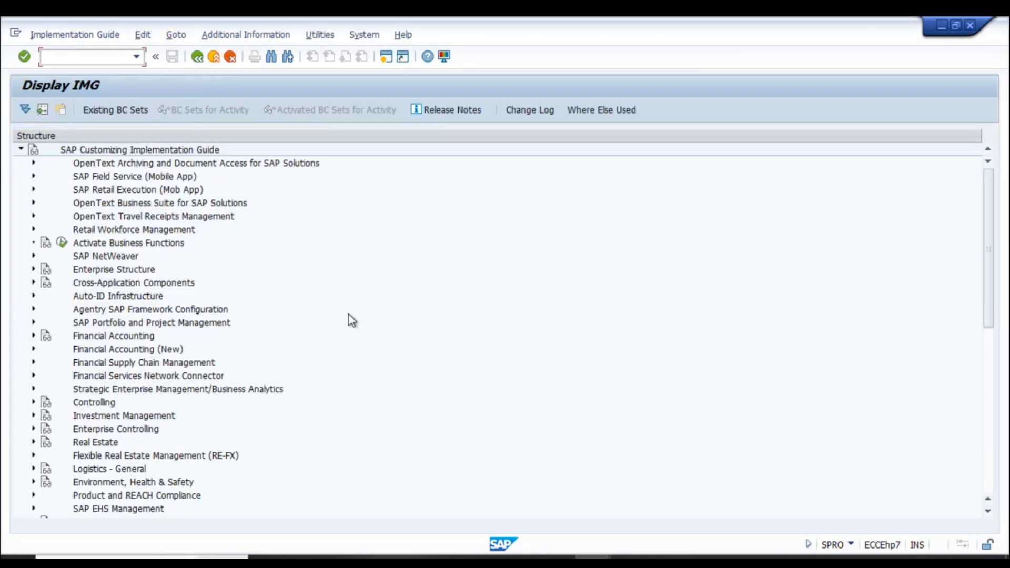
{"action": "left_click", "coordinate": [33, 270]}
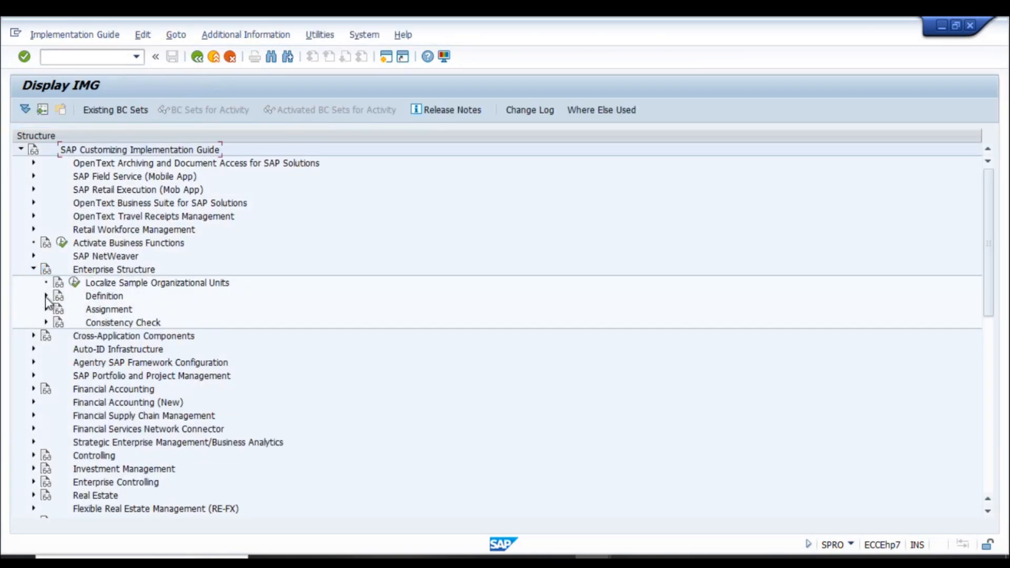
{"action": "left_click", "coordinate": [46, 297]}
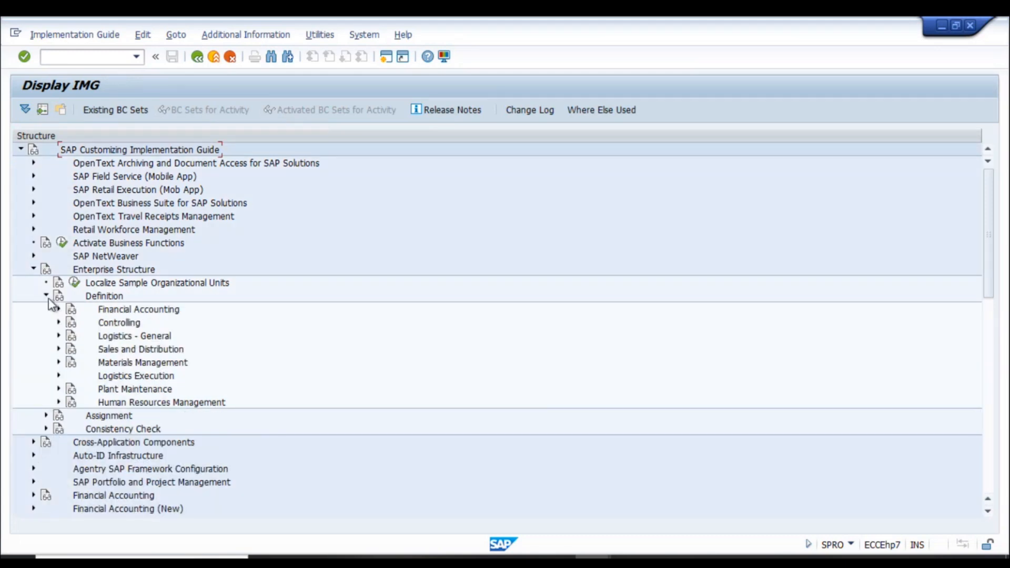
{"action": "left_click", "coordinate": [46, 295]}
{"action": "left_click", "coordinate": [47, 310]}
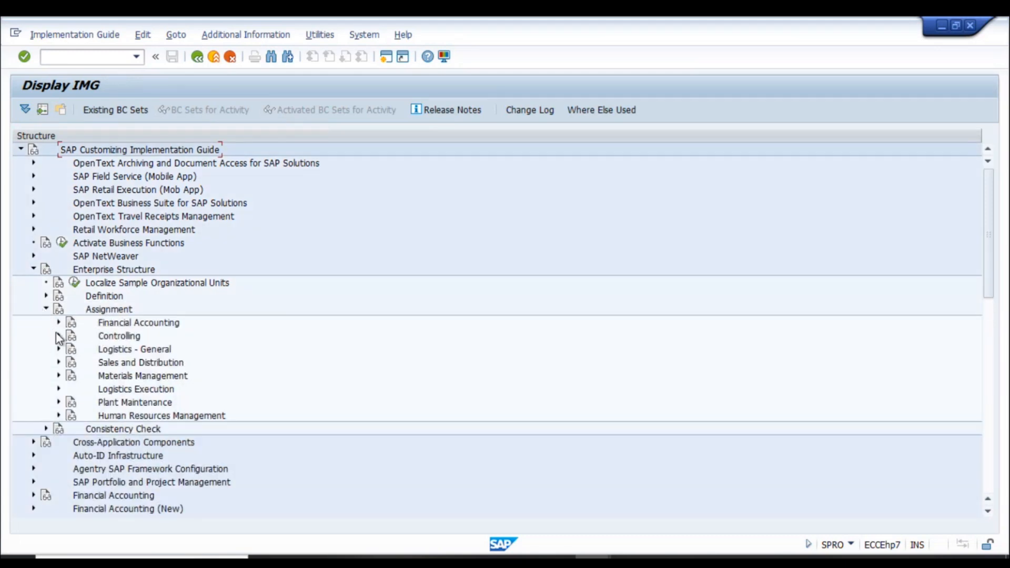
{"action": "left_click", "coordinate": [59, 322]}
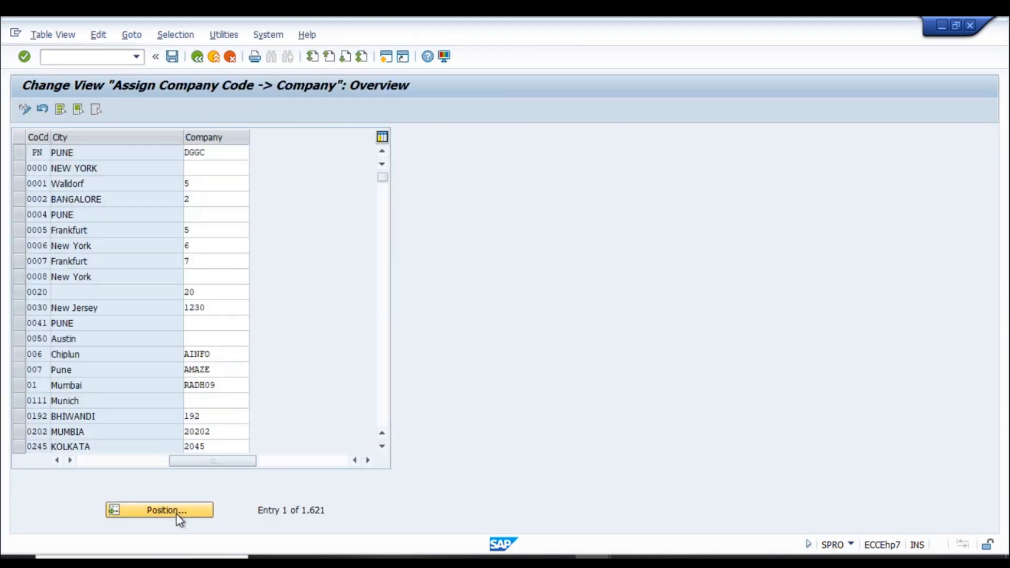
- Position the company code-to-company table on RN05, note no company, and return to the IMG
{"action": "left_click", "coordinate": [179, 518]}
{"action": "type", "text": "rn0"}
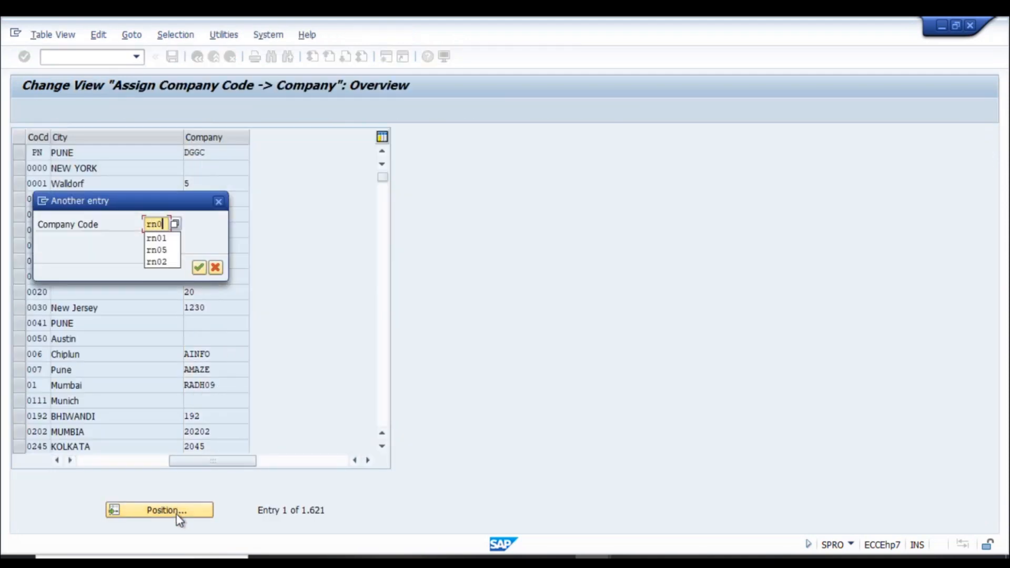
{"action": "type", "text": "5"}
{"action": "key", "text": "Return"}
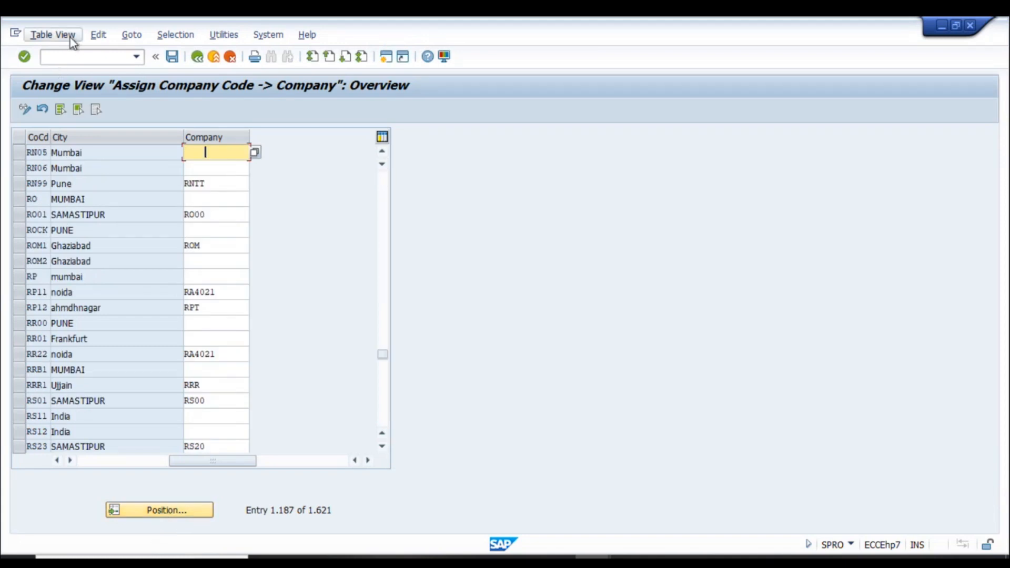
{"action": "left_click", "coordinate": [218, 184]}
{"action": "left_click", "coordinate": [197, 57]}
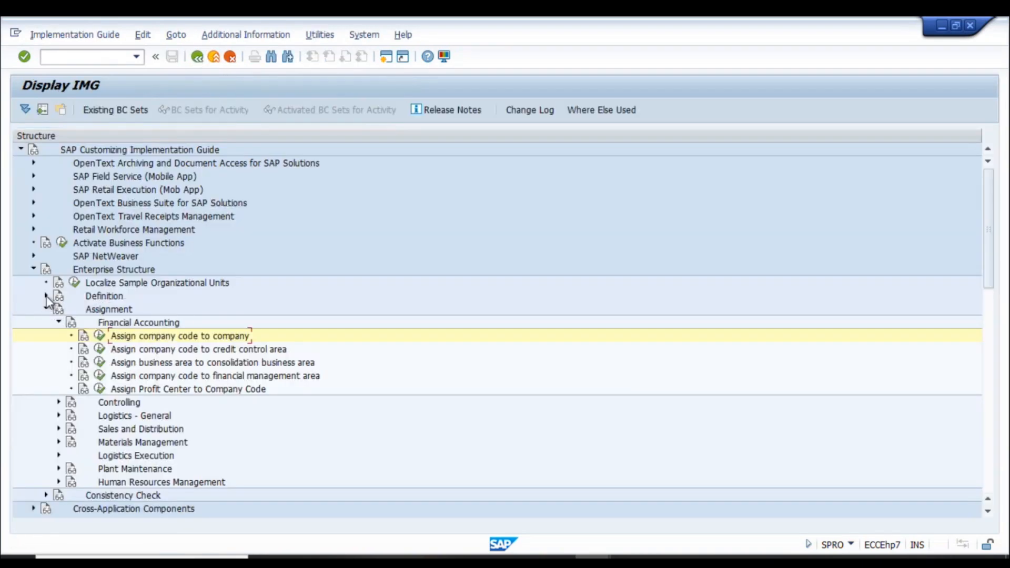
- Open Define company under Definition > Financial Accounting and select company RN04C
{"action": "left_click", "coordinate": [46, 296]}
{"action": "left_click", "coordinate": [59, 309]}
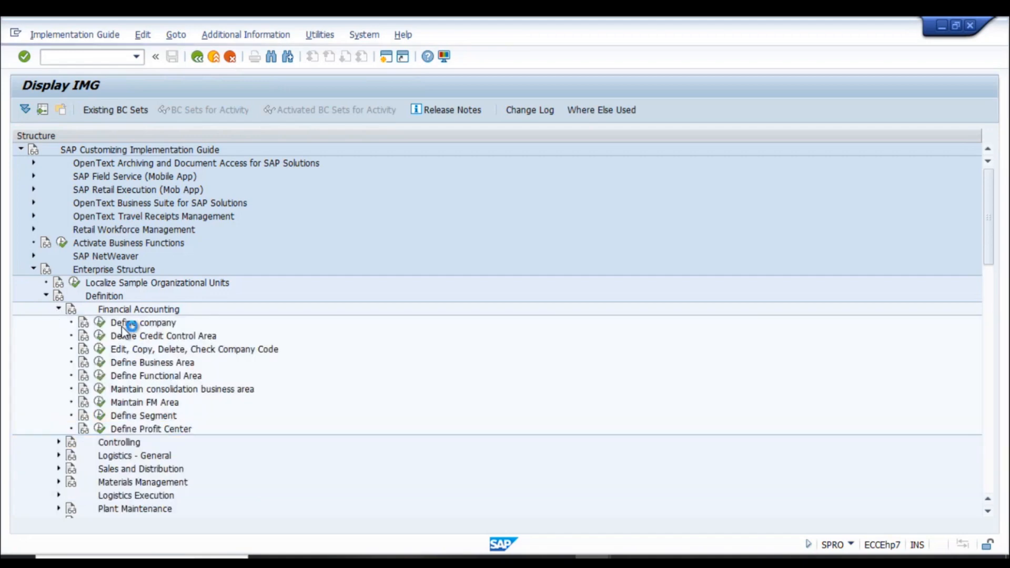
{"action": "left_click", "coordinate": [100, 324]}
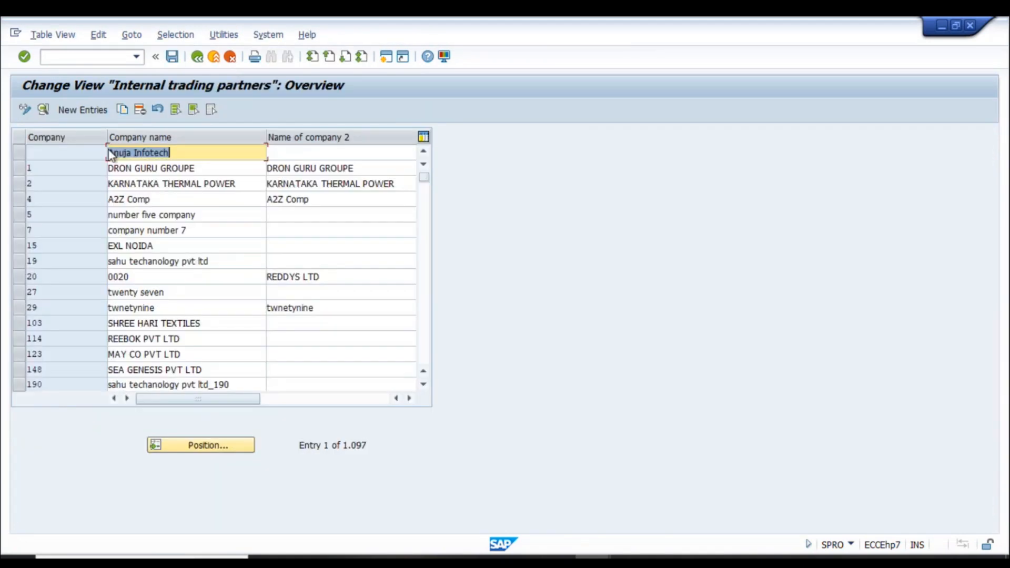
{"action": "left_click", "coordinate": [204, 448]}
{"action": "type", "text": "rn04"}
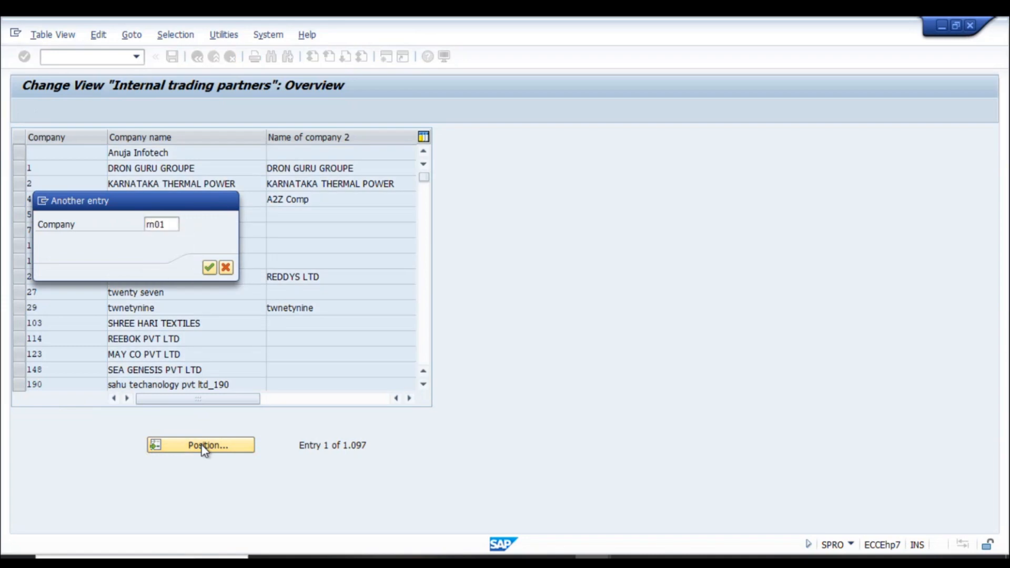
{"action": "key", "text": "Return"}
{"action": "left_click", "coordinate": [18, 153]}
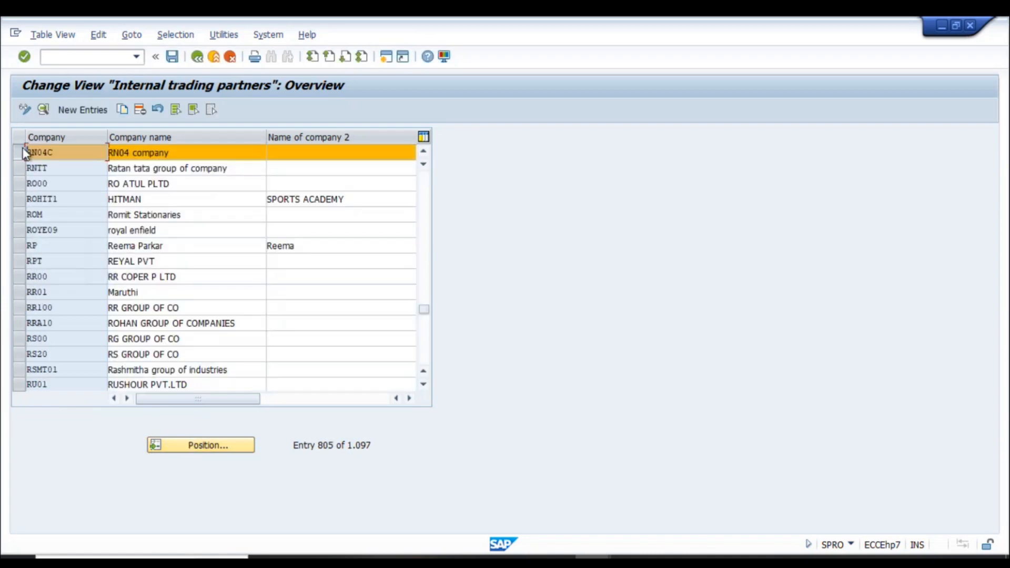
- Copy RN04C as new company RN05 named 'RN05 compnay' and save it
{"action": "left_click", "coordinate": [123, 109]}
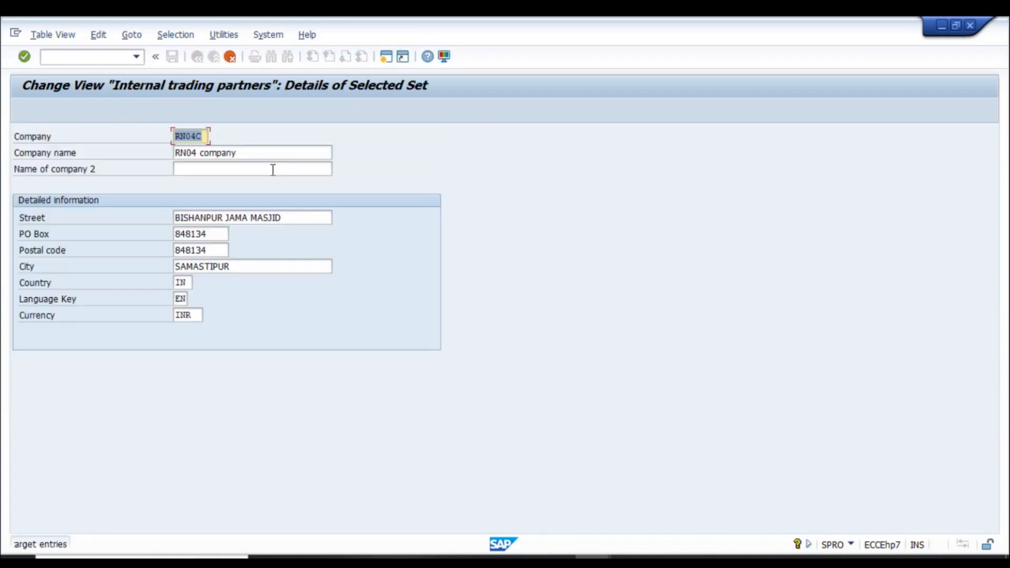
{"action": "type", "text": "RN"}
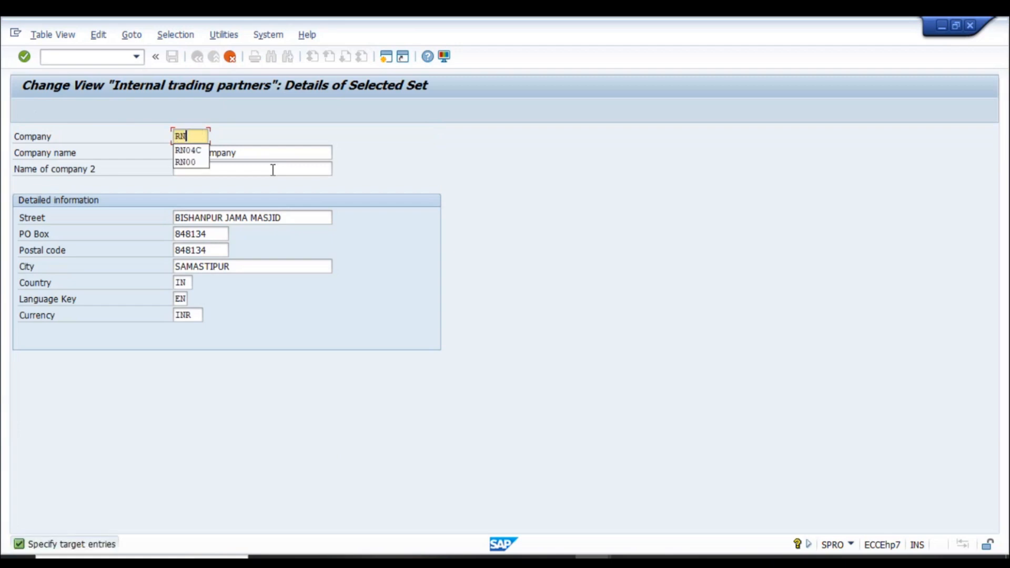
{"action": "type", "text": "05"}
{"action": "key", "text": "Tab"}
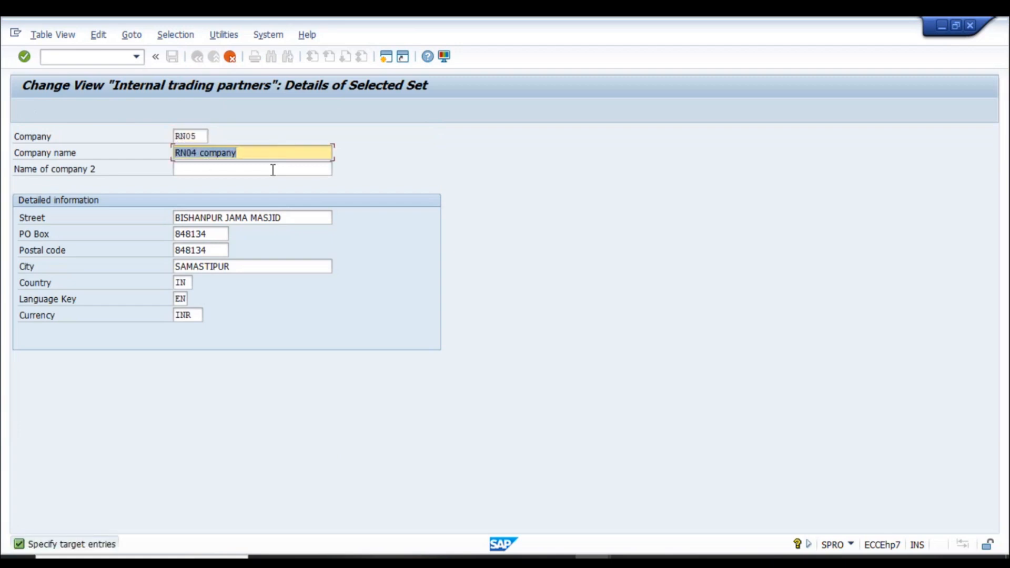
{"action": "type", "text": "RN"}
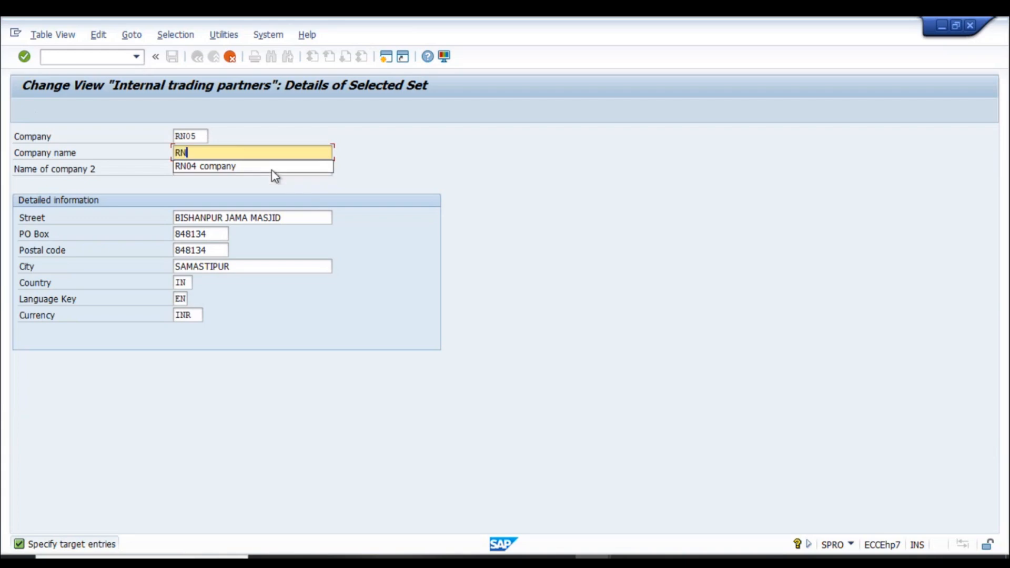
{"action": "type", "text": "05 compnay"}
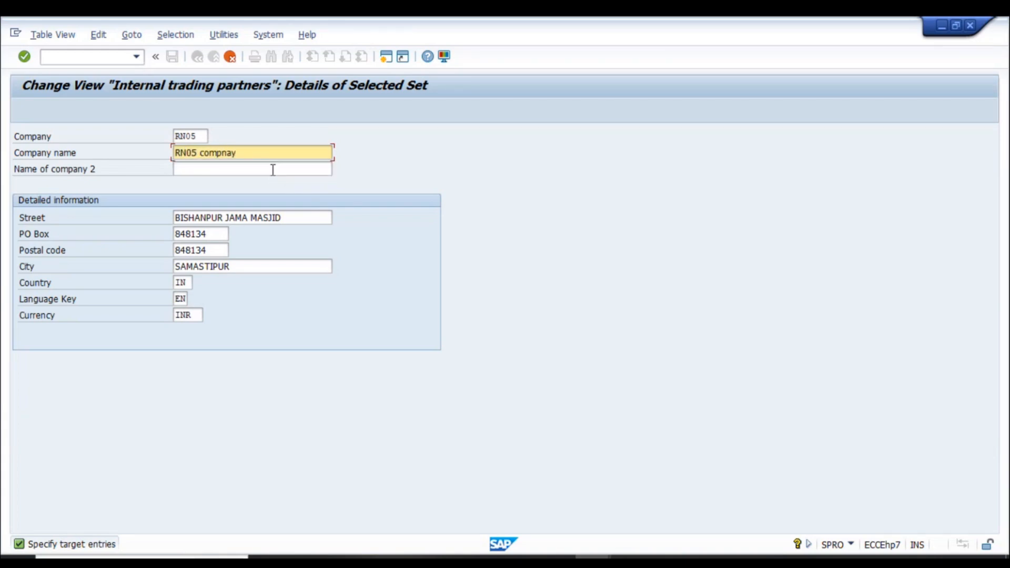
{"action": "key", "text": "Return"}
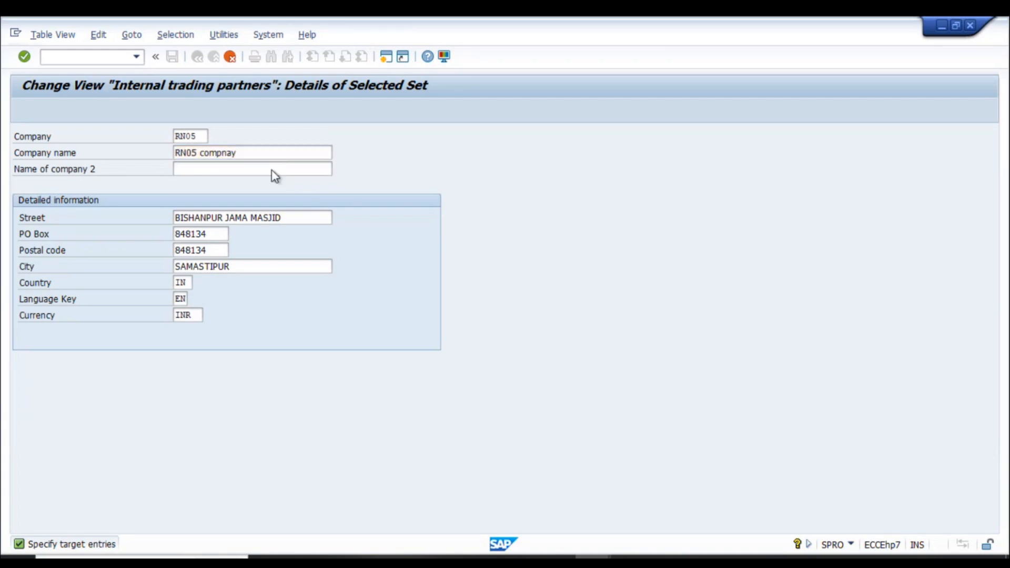
{"action": "key", "text": "ctrl+s"}
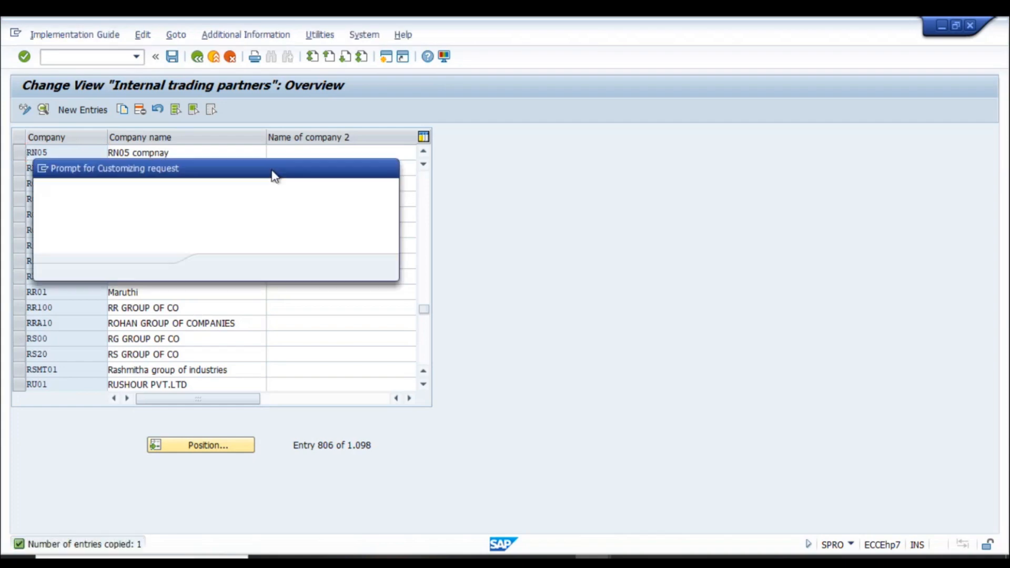
{"action": "key", "text": "Return"}
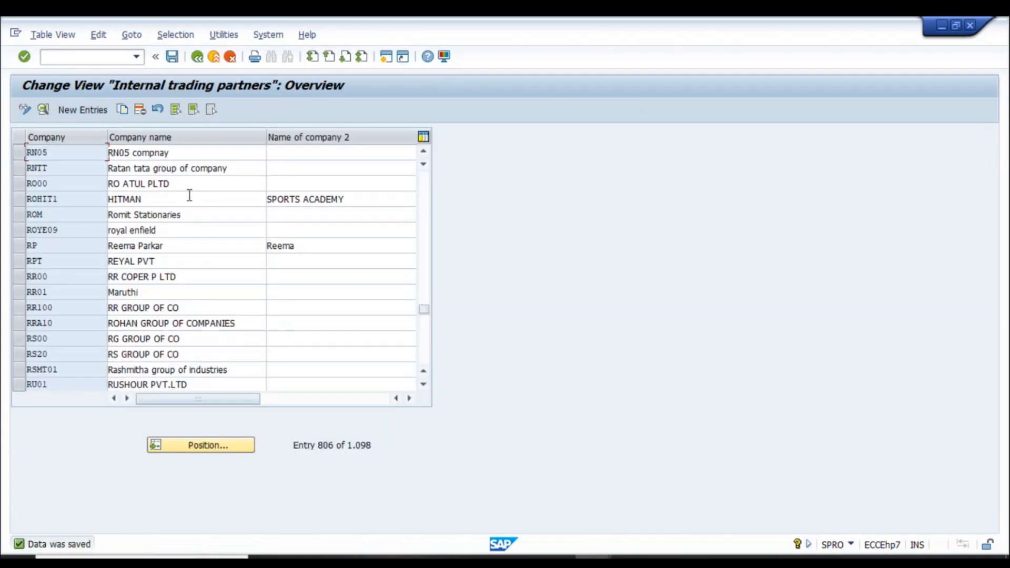
{"action": "key", "text": "F3"}
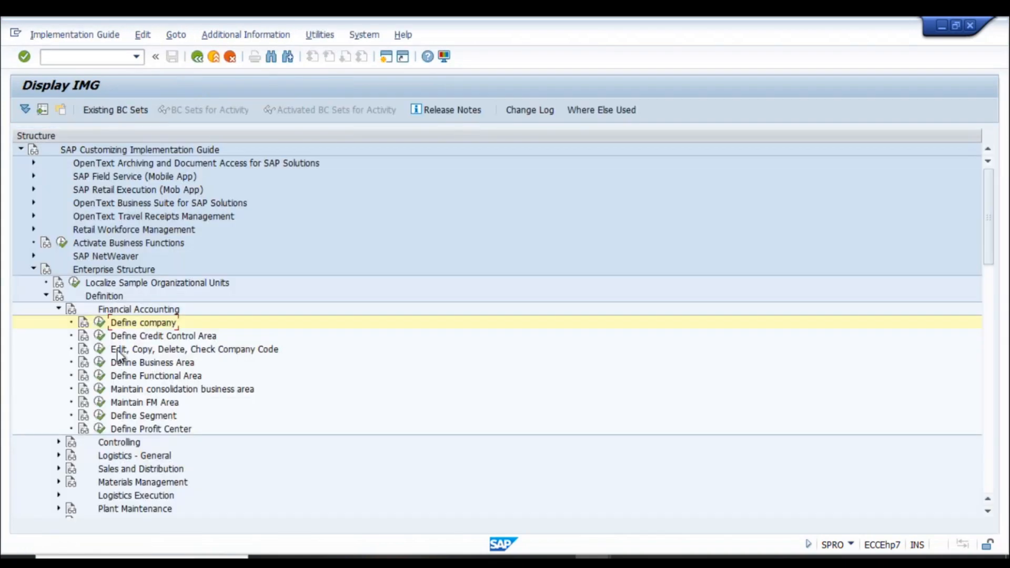
- Open the company code-to-company assignment and position the table on RN05
{"action": "left_click", "coordinate": [58, 310]}
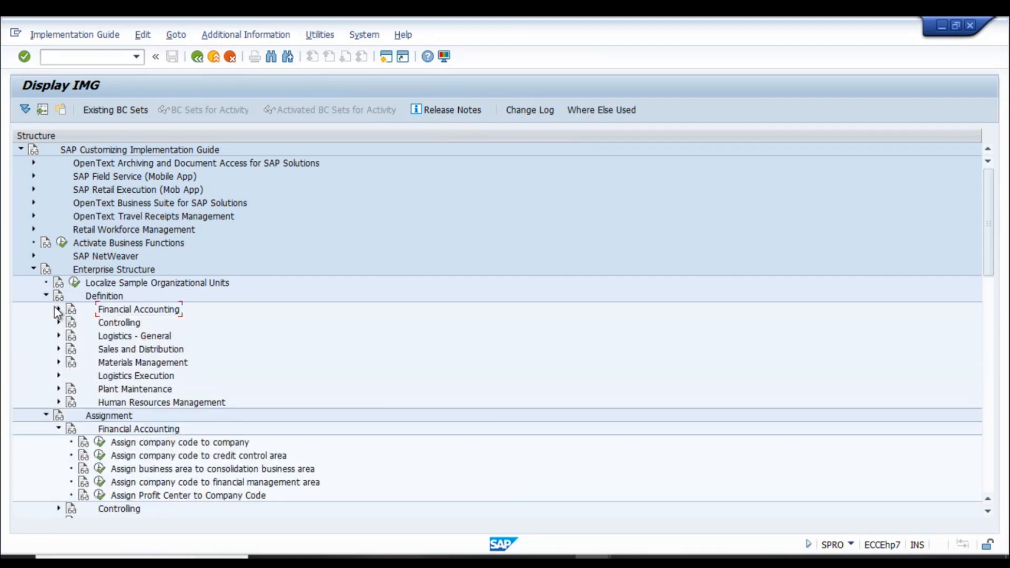
{"action": "left_click", "coordinate": [46, 296]}
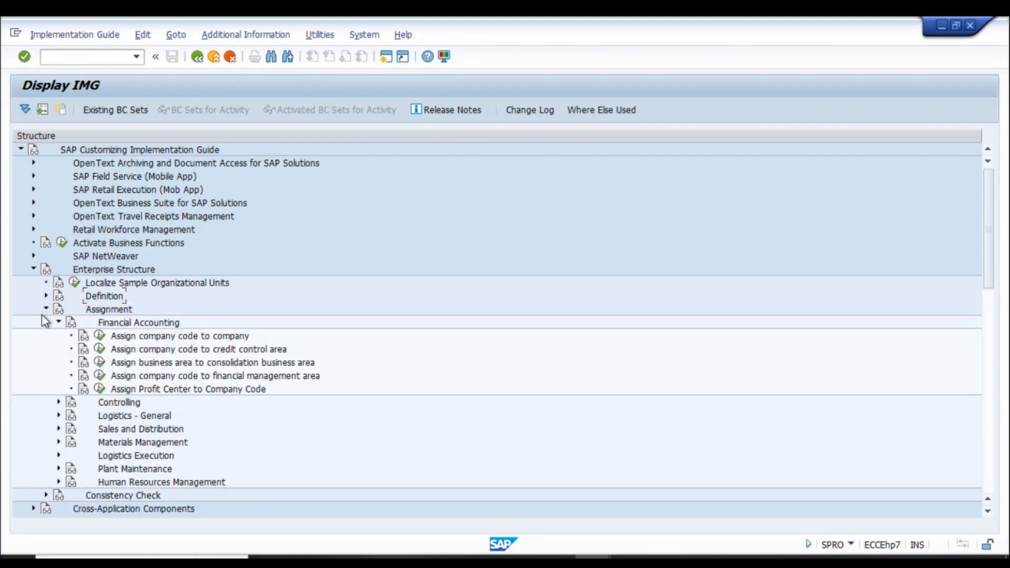
{"action": "left_click", "coordinate": [100, 336]}
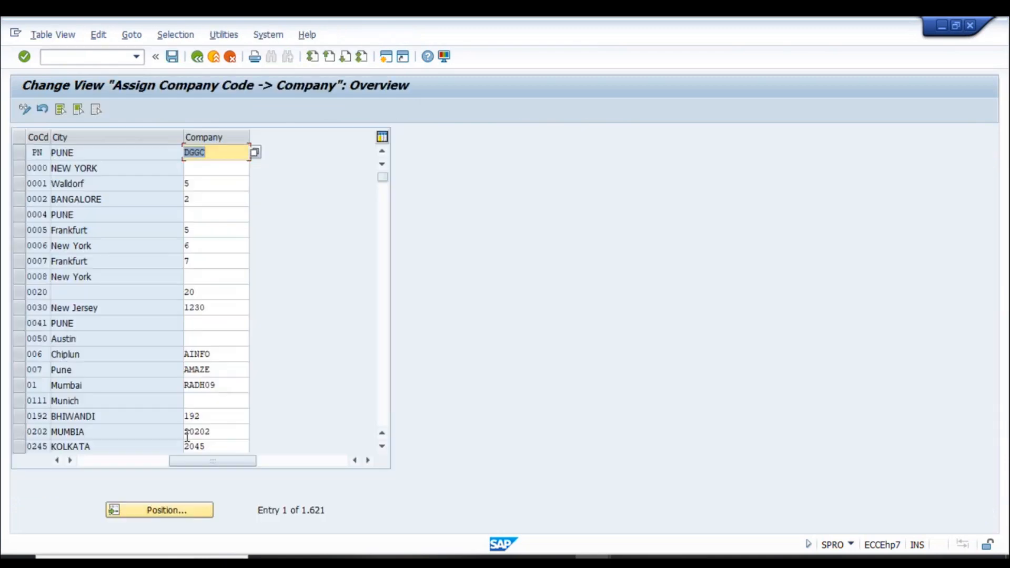
{"action": "left_click", "coordinate": [188, 511]}
{"action": "type", "text": "RN05"}
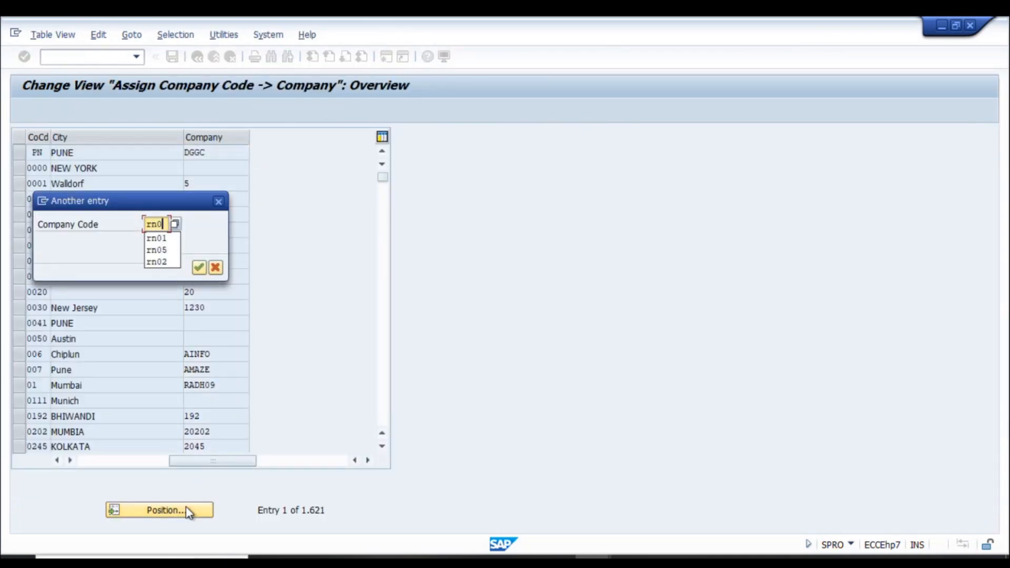
{"action": "key", "text": "Return"}
- Enter company RN00 for company code RN05 and save under the customizing request
{"action": "key", "text": "Down"}
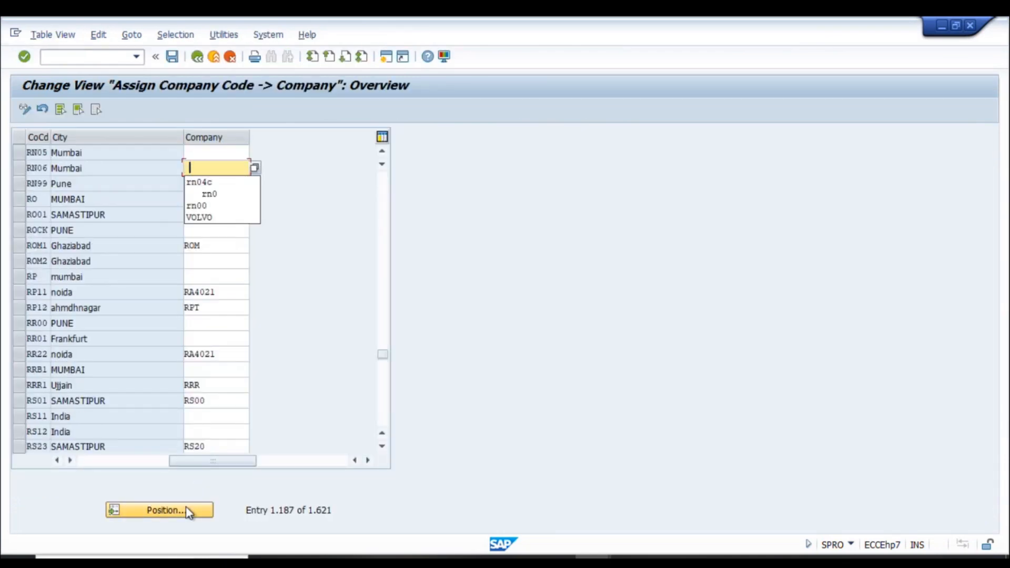
{"action": "key", "text": "Escape"}
{"action": "key", "text": "Down"}
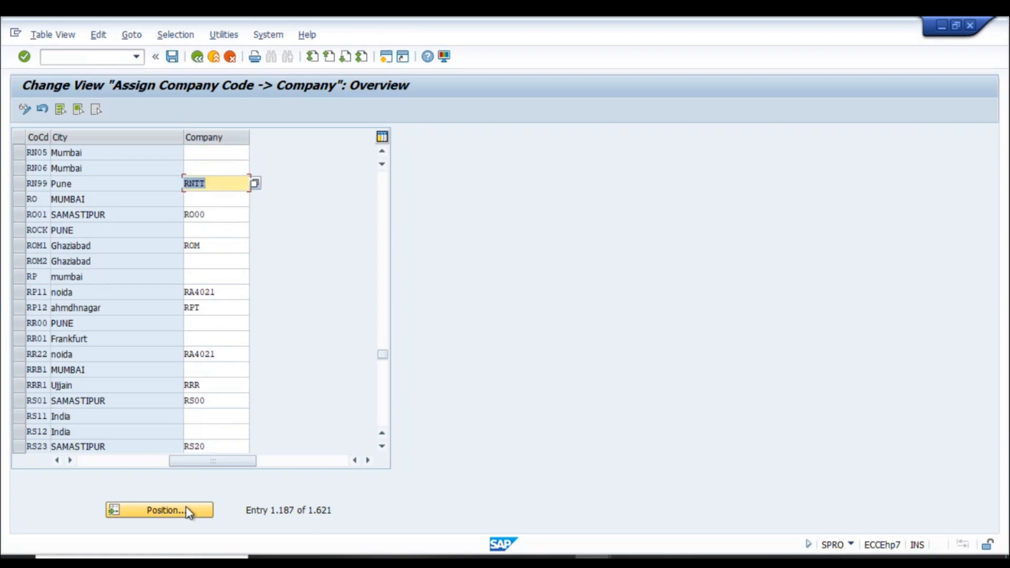
{"action": "left_click", "coordinate": [206, 163]}
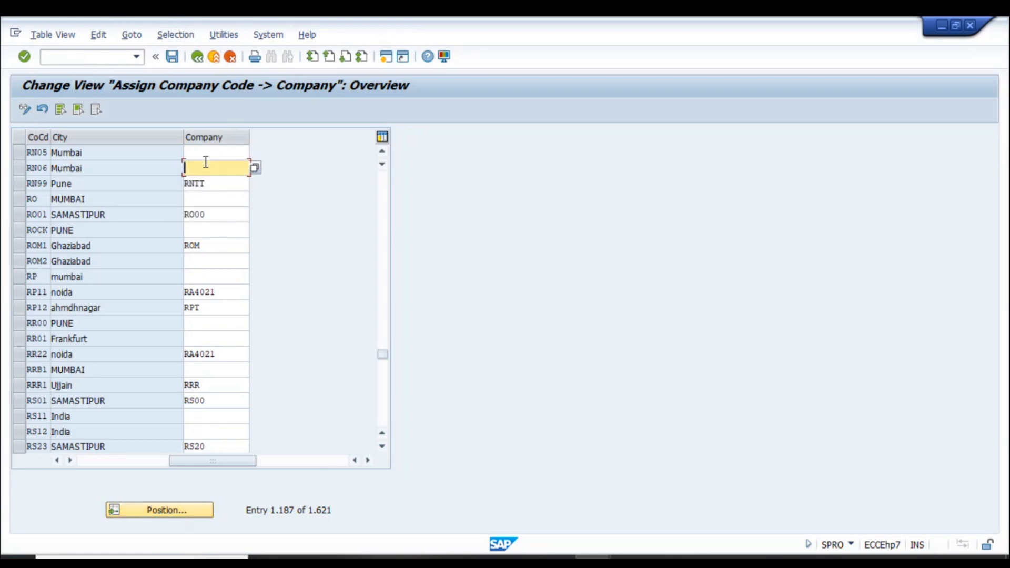
{"action": "left_click", "coordinate": [203, 157]}
{"action": "type", "text": "RN00"}
{"action": "key", "text": "ctrl+s"}
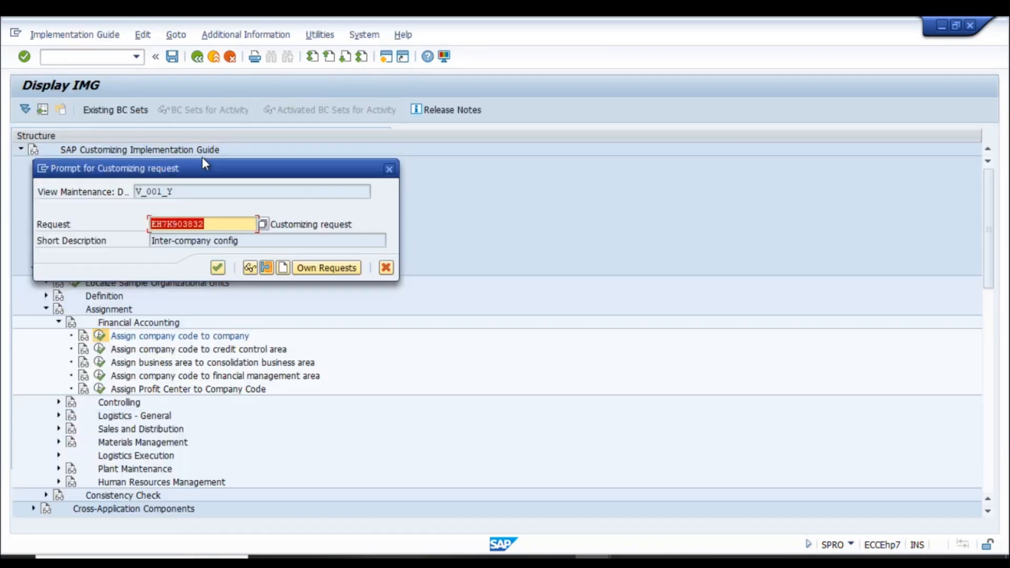
{"action": "key", "text": "Return"}
{"action": "key", "text": "alt+Tab"}
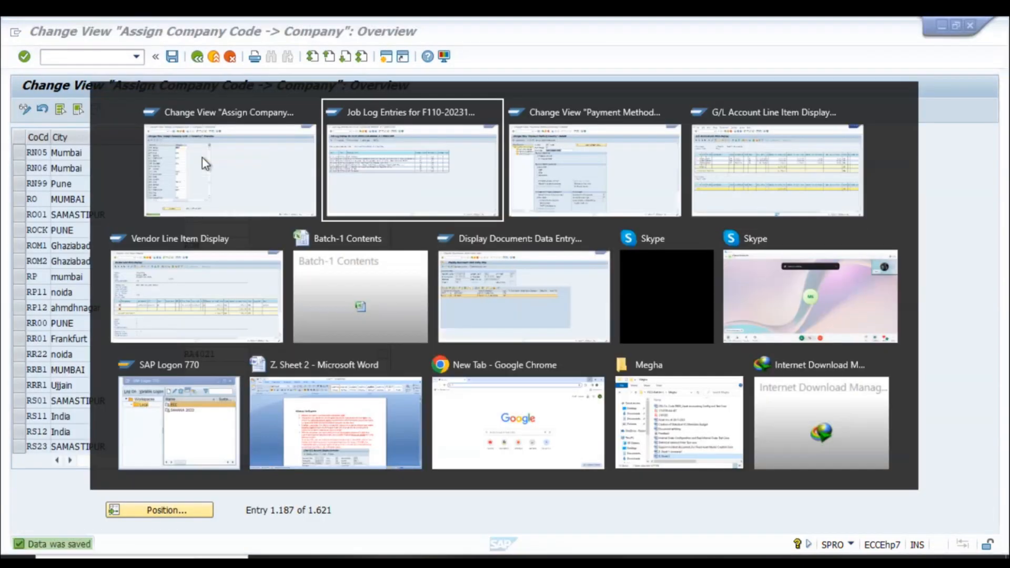
- Delete the existing 28.12.2023 RN05A payment proposal and its log
{"action": "key", "text": "F3"}
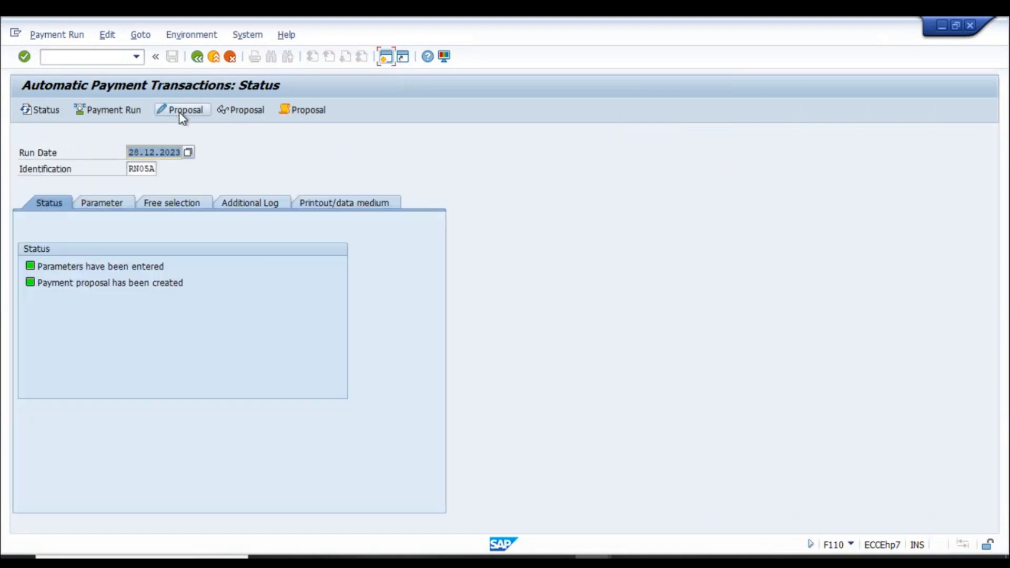
{"action": "left_click", "coordinate": [106, 35]}
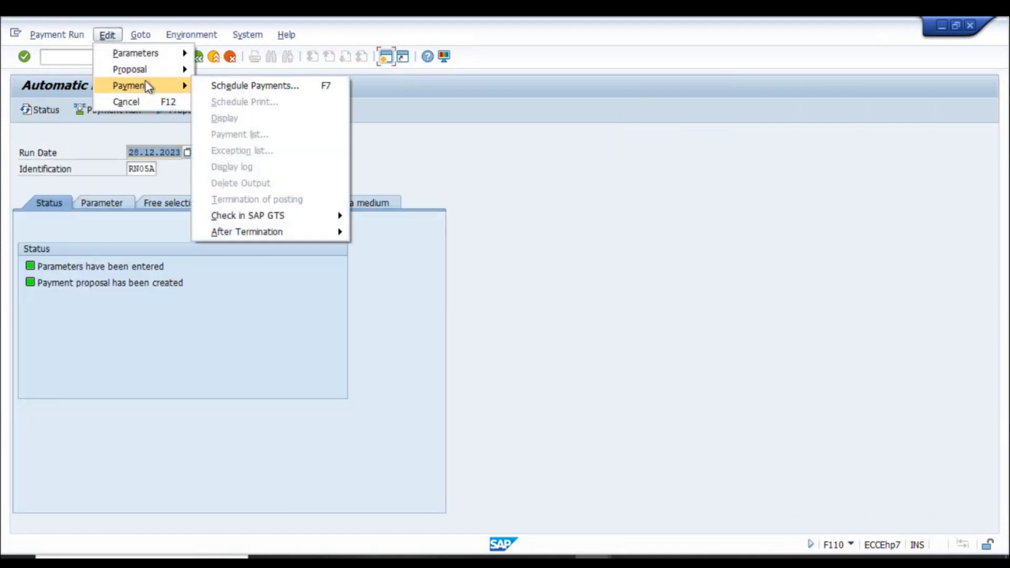
{"action": "mouse_move", "coordinate": [152, 70]}
{"action": "left_click", "coordinate": [226, 120]}
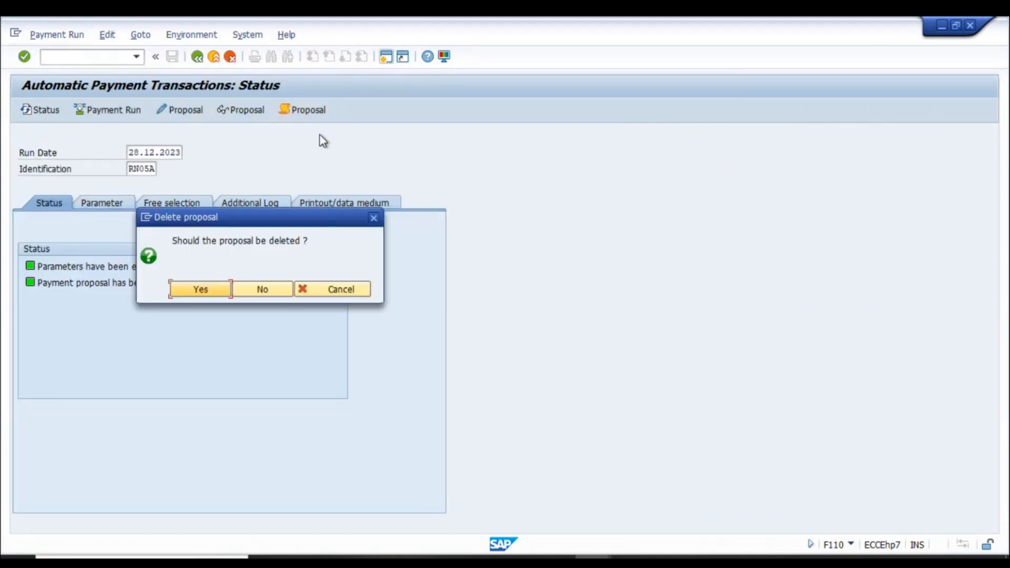
{"action": "key", "text": "Return"}
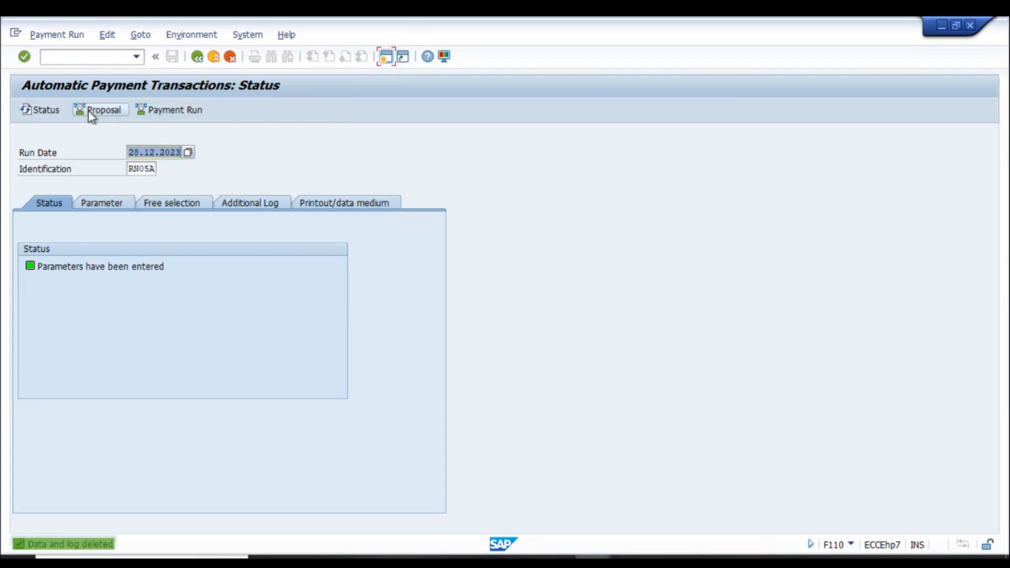
{"action": "left_click", "coordinate": [93, 111]}
- Rerun the proposal, open its job log, and copy the missing G/L account 24100005
{"action": "key", "text": "Return"}
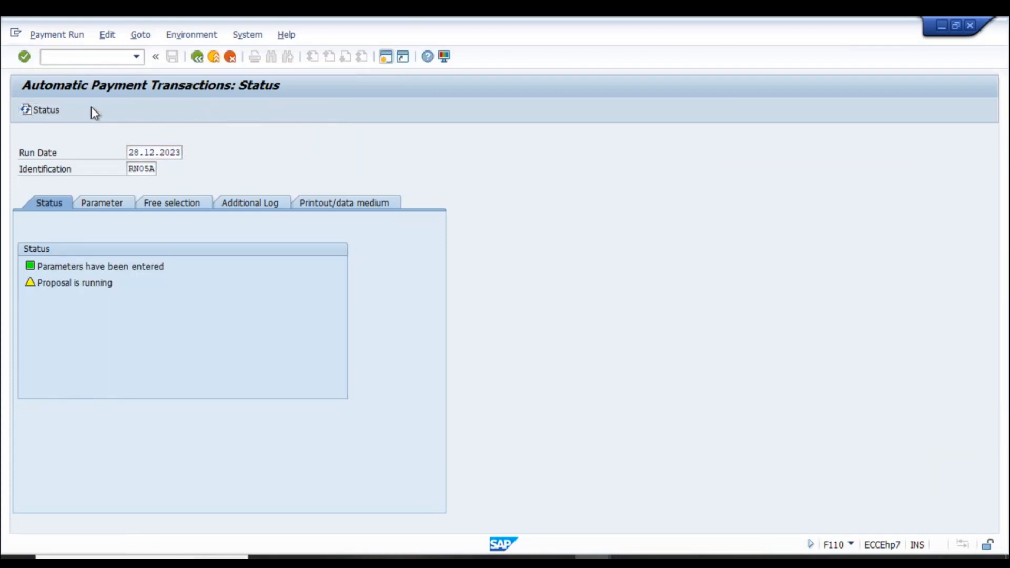
{"action": "key", "text": "Return"}
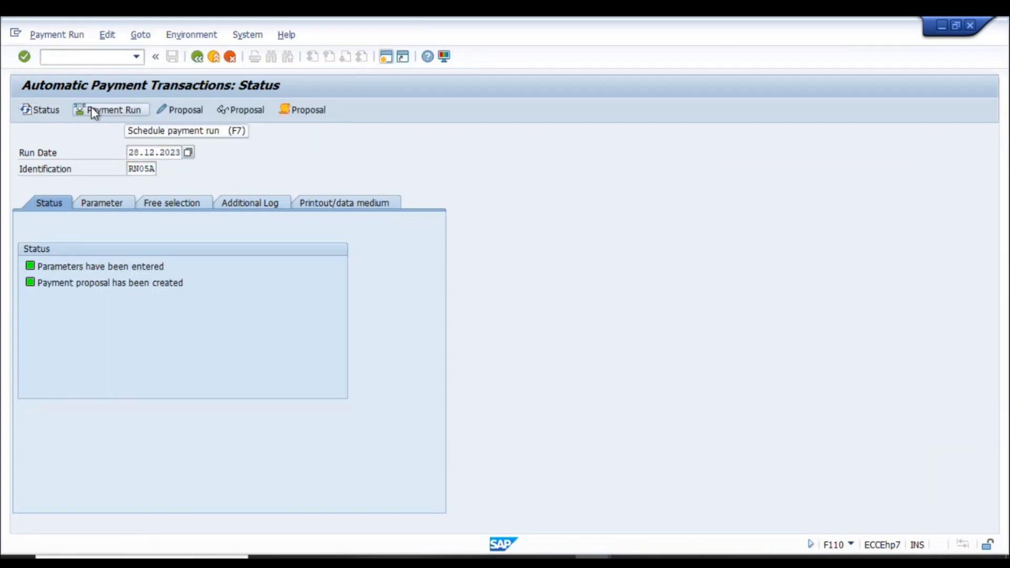
{"action": "left_click", "coordinate": [308, 110]}
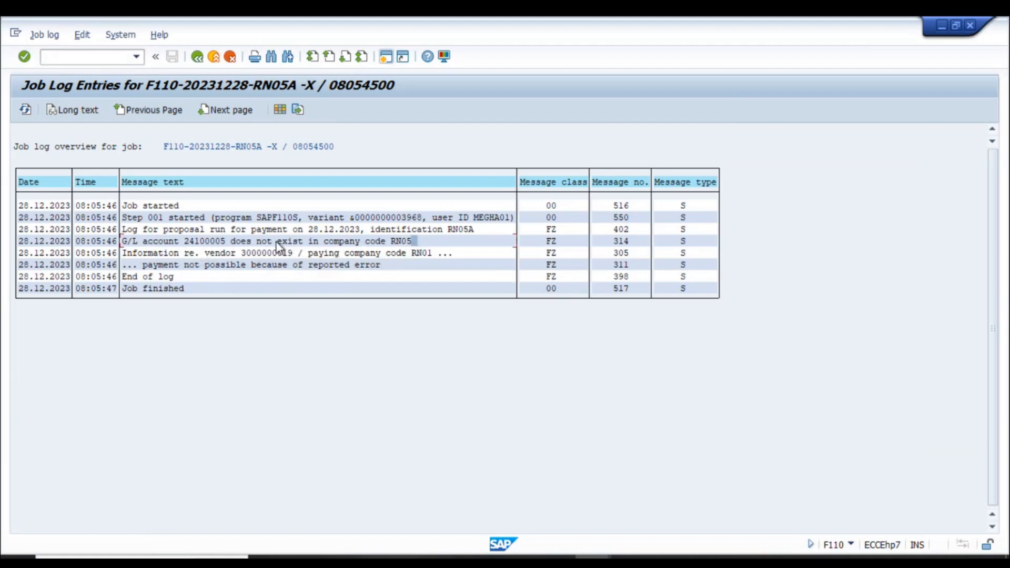
{"action": "left_click", "coordinate": [229, 242]}
{"action": "left_click_drag", "start_coordinate": [184, 241], "coordinate": [229, 243]}
{"action": "key", "text": "ctrl+c"}
- In FS00, list company code RN01's accounts and find G/L account 24100005
{"action": "key", "text": "alt+Tab"}
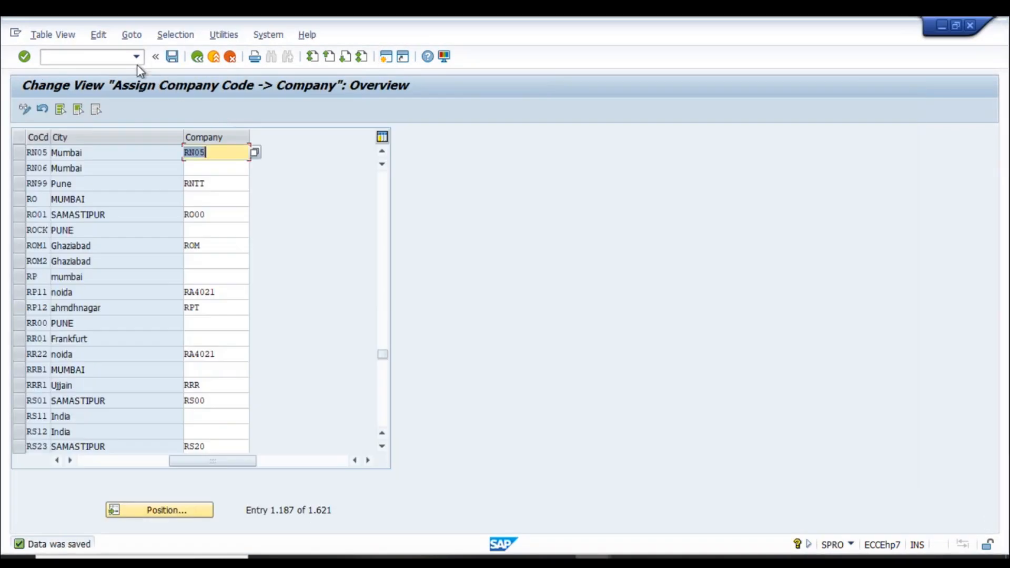
{"action": "left_click", "coordinate": [120, 62]}
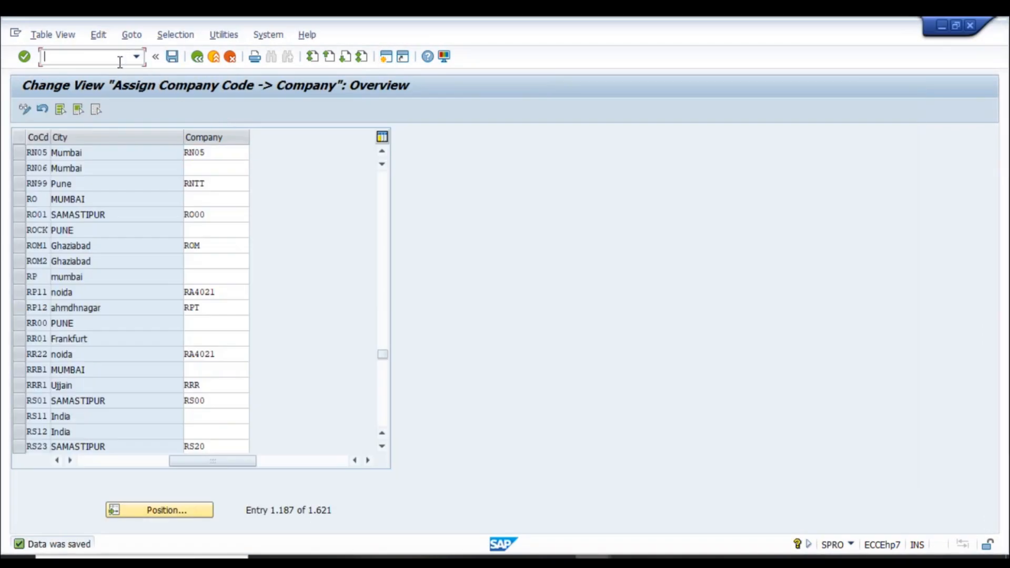
{"action": "type", "text": "/nfs00"}
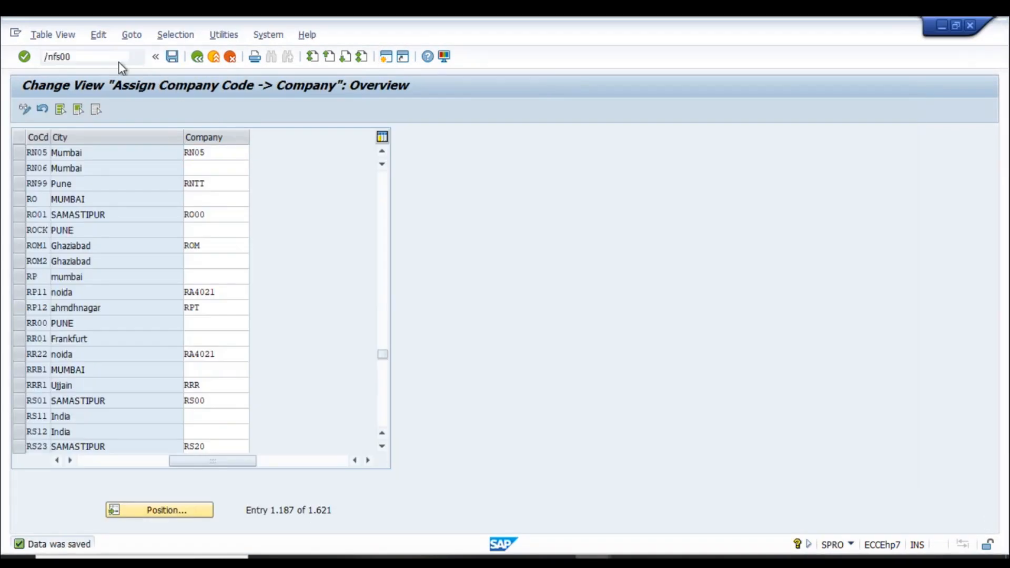
{"action": "key", "text": "Return"}
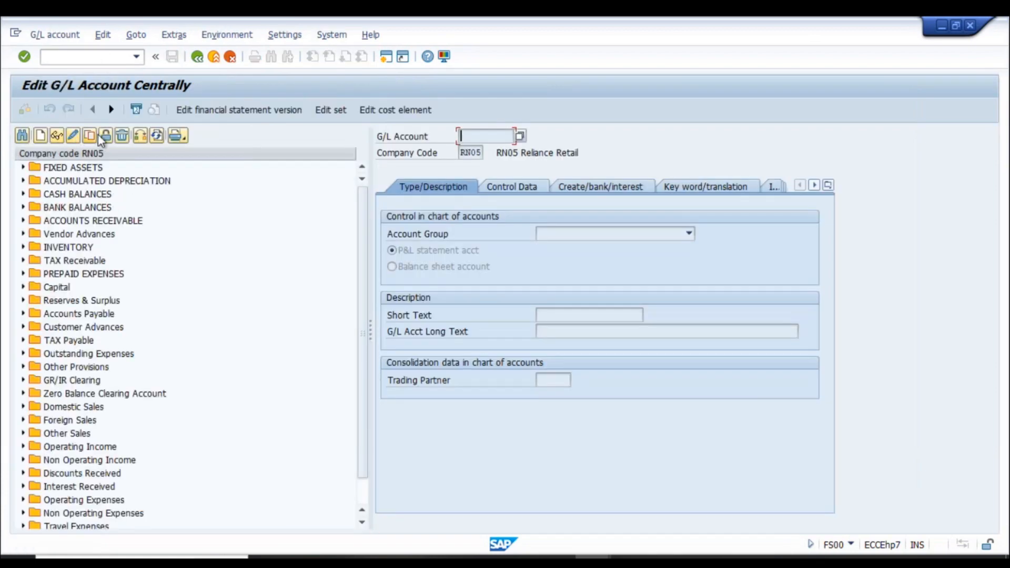
{"action": "left_click", "coordinate": [140, 137]}
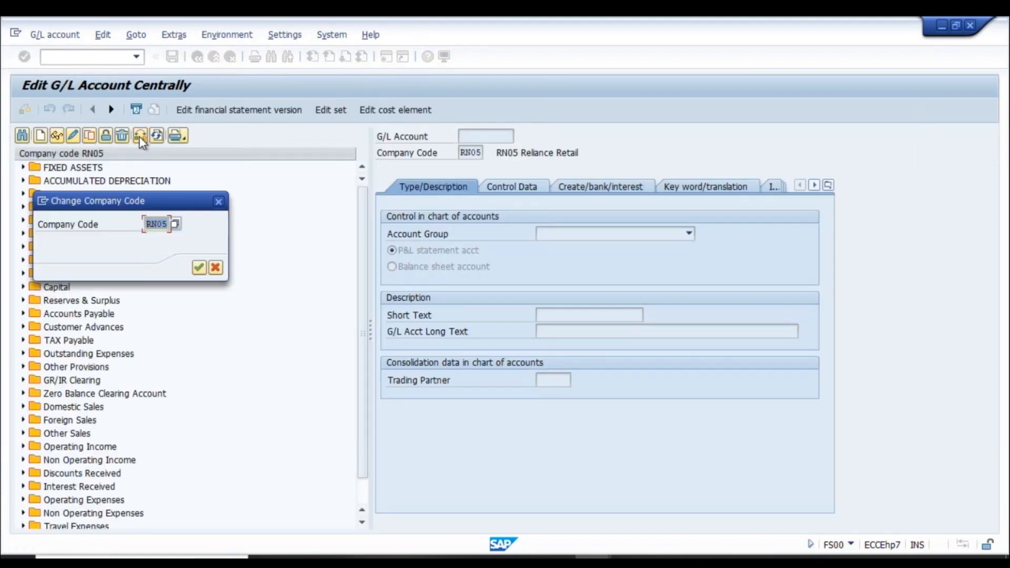
{"action": "type", "text": "rn01"}
{"action": "key", "text": "Return"}
{"action": "left_click", "coordinate": [22, 136]}
{"action": "key", "text": "ctrl+v"}
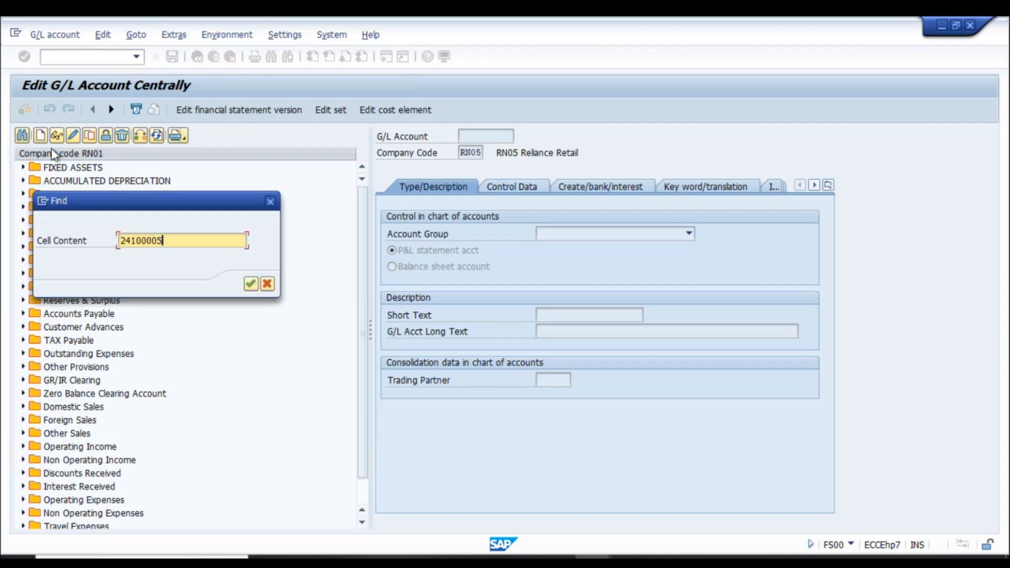
{"action": "key", "text": "Return"}
{"action": "key", "text": "Escape"}
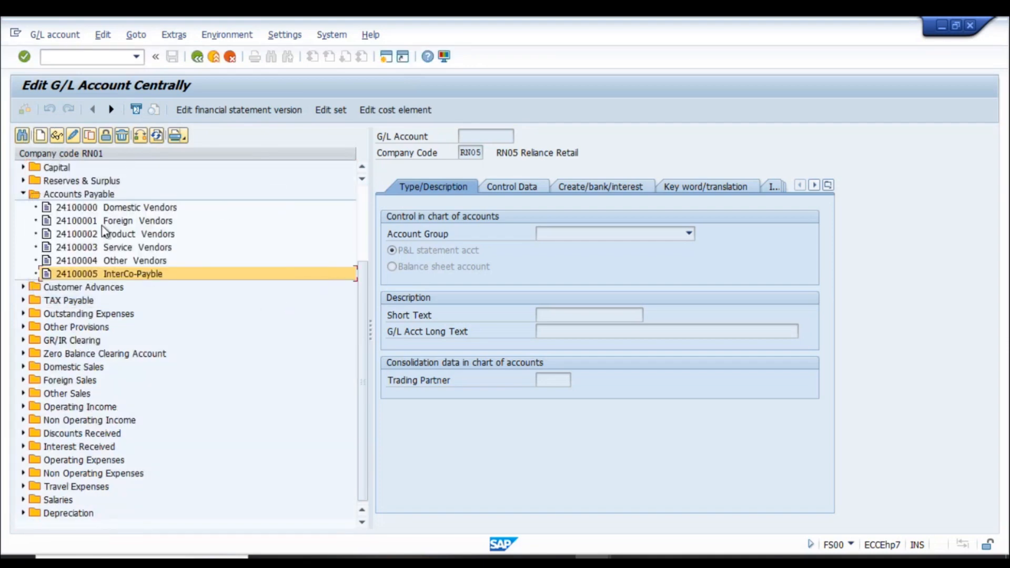
- Copy account 24100005 from RN01 to RN05, review control data, and save it
{"action": "left_click", "coordinate": [57, 136]}
{"action": "left_click", "coordinate": [89, 135]}
{"action": "key", "text": "Tab"}
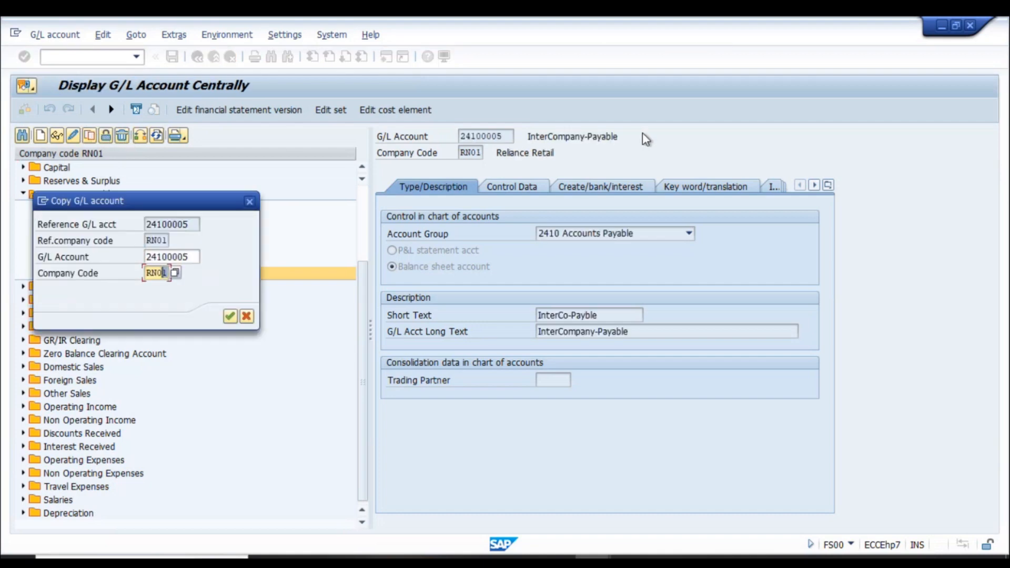
{"action": "type", "text": "5"}
{"action": "key", "text": "Return"}
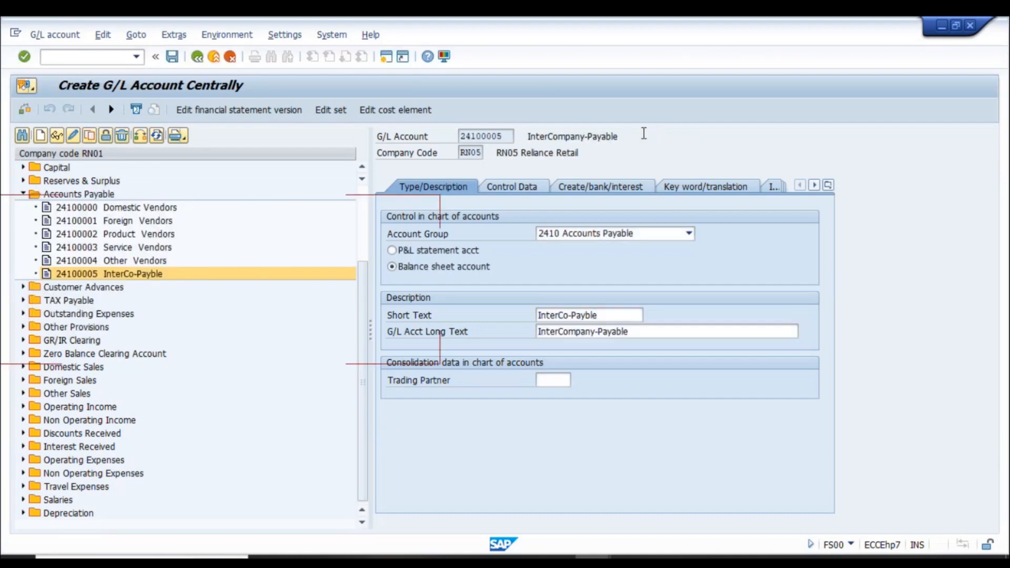
{"action": "left_click", "coordinate": [515, 193]}
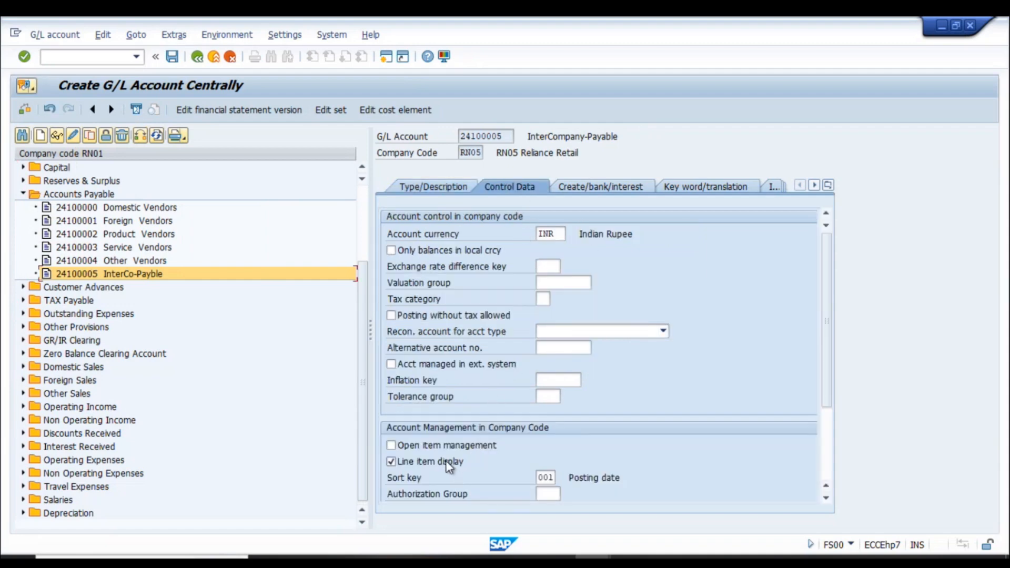
{"action": "left_click", "coordinate": [173, 56]}
{"action": "left_click", "coordinate": [30, 301]}
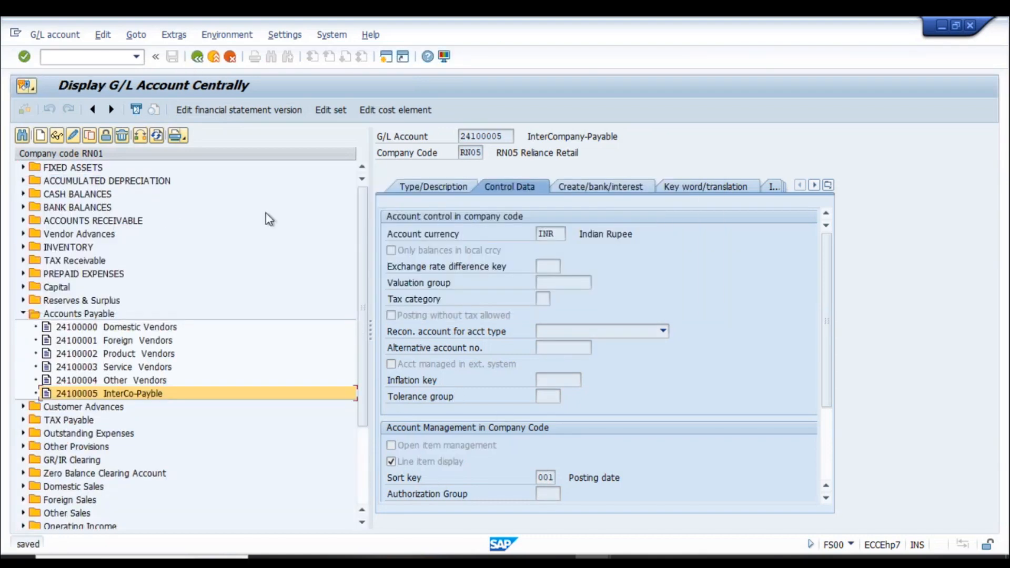
{"action": "key", "text": "alt+Tab"}
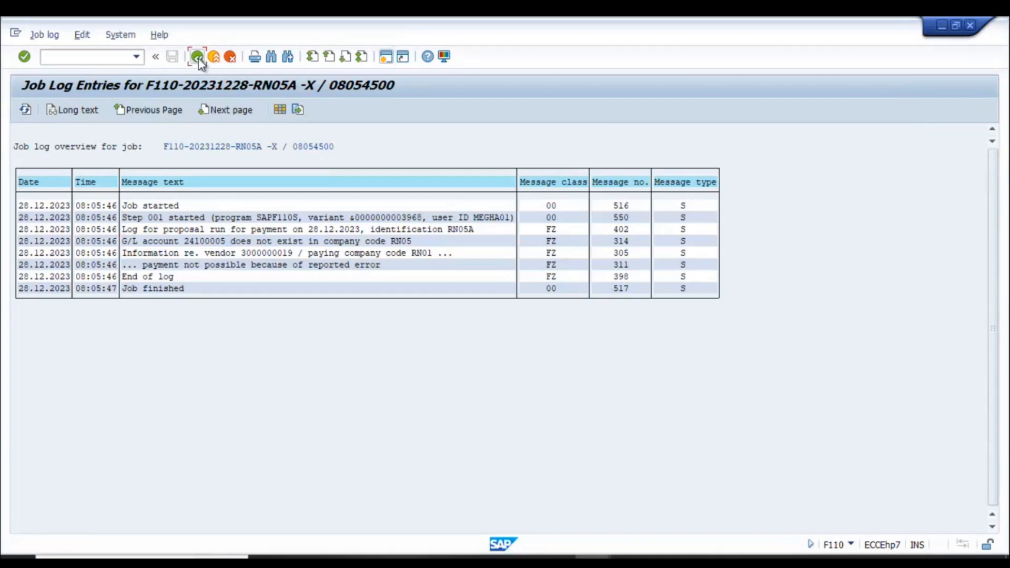
- Delete the RN05A payment proposal again and refresh the run status
{"action": "left_click", "coordinate": [197, 56]}
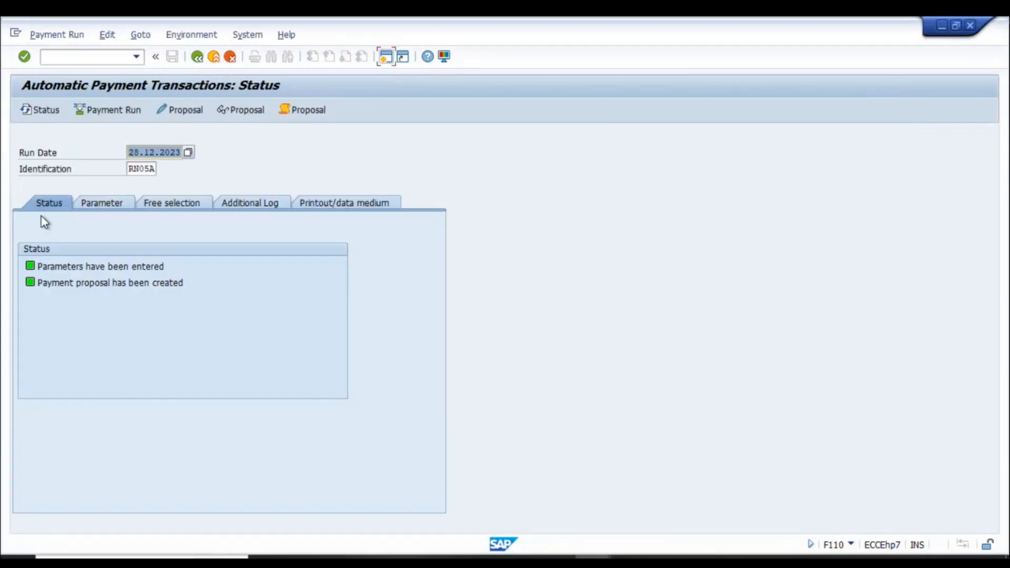
{"action": "left_click", "coordinate": [107, 35]}
{"action": "mouse_move", "coordinate": [119, 71]}
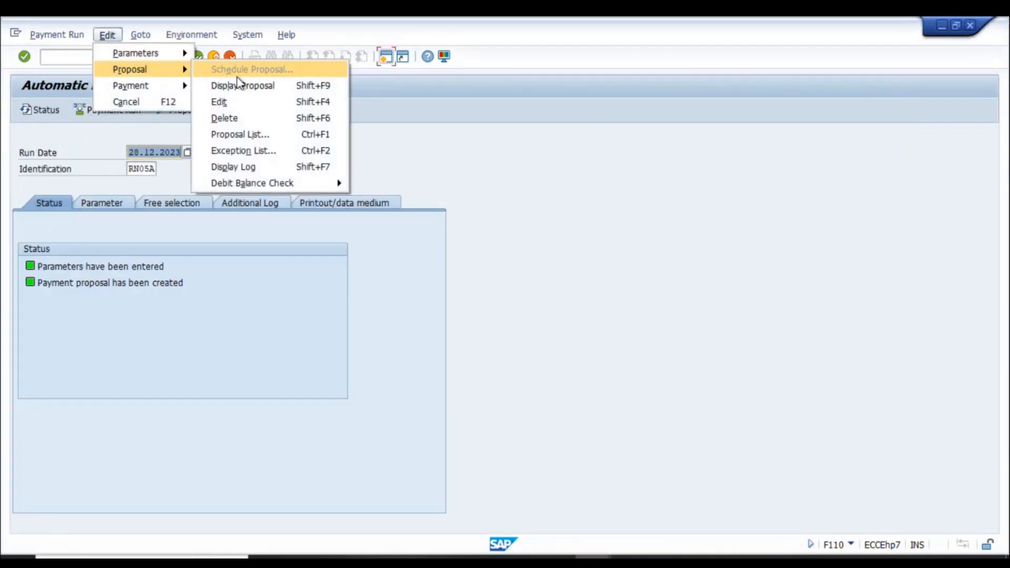
{"action": "left_click", "coordinate": [248, 119]}
{"action": "left_click", "coordinate": [196, 289]}
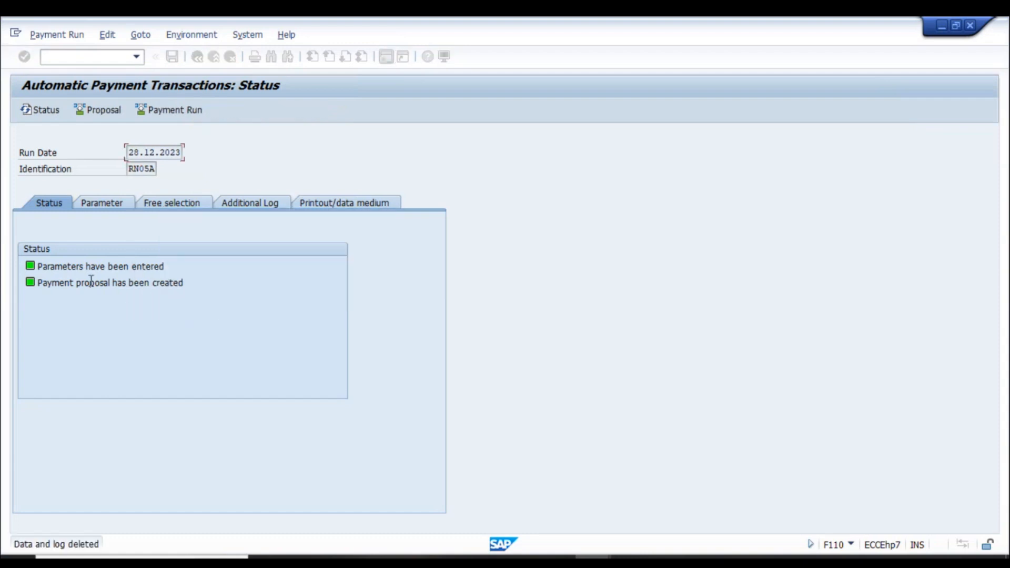
{"action": "left_click", "coordinate": [40, 110]}
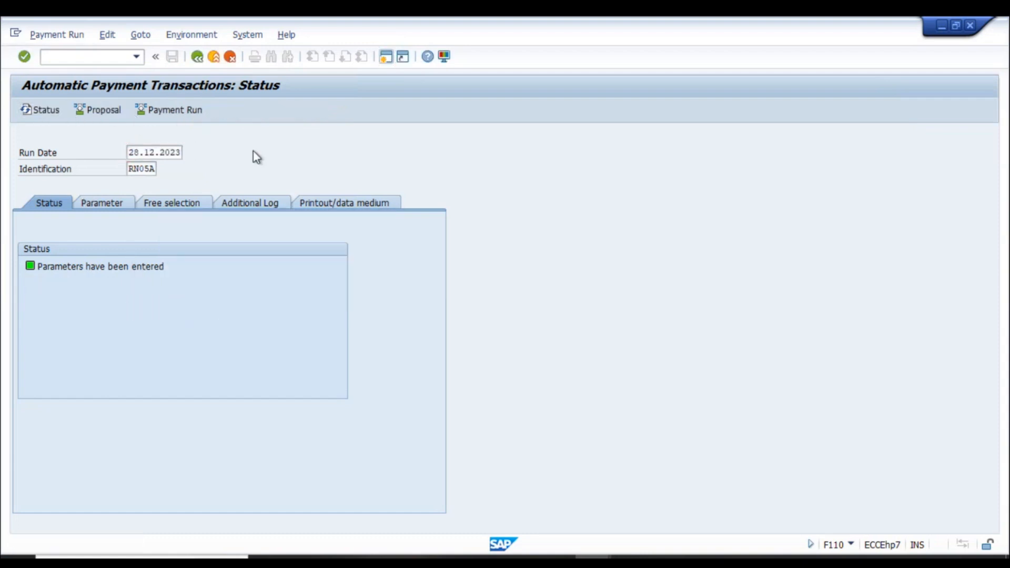
{"action": "key", "text": "F7"}
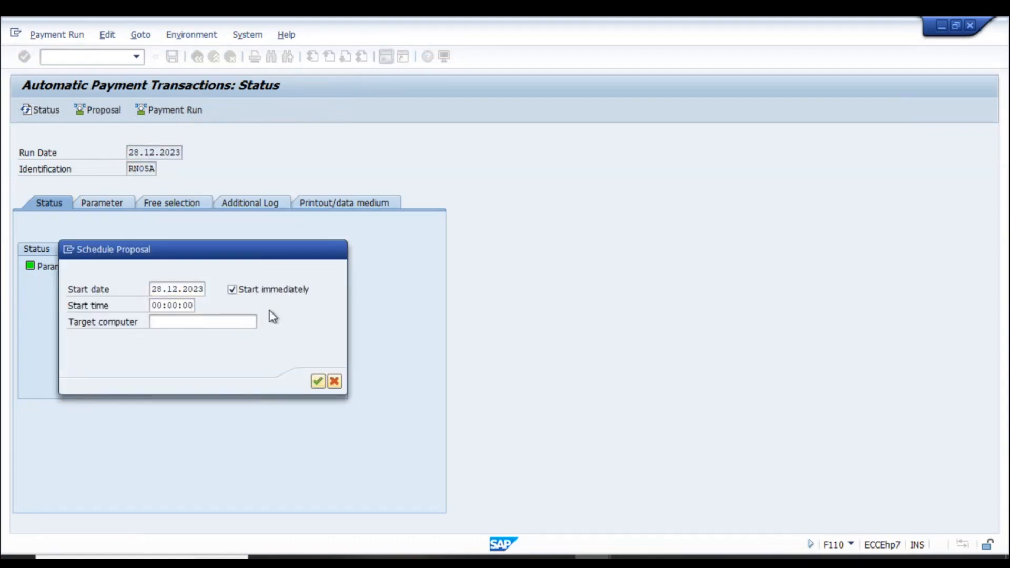
{"action": "key", "text": "Return"}
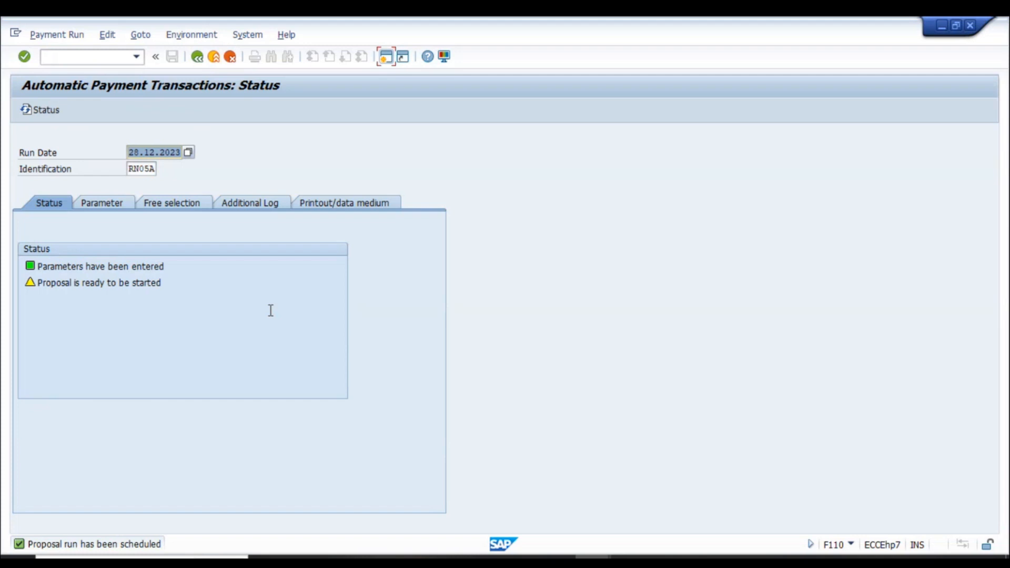
{"action": "key", "text": "Return"}
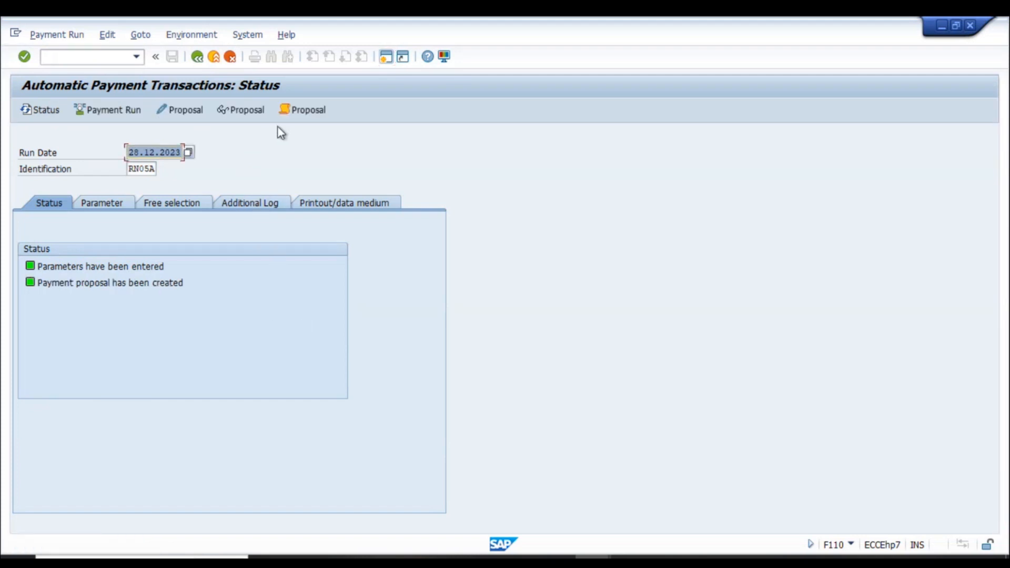
{"action": "left_click", "coordinate": [320, 113]}
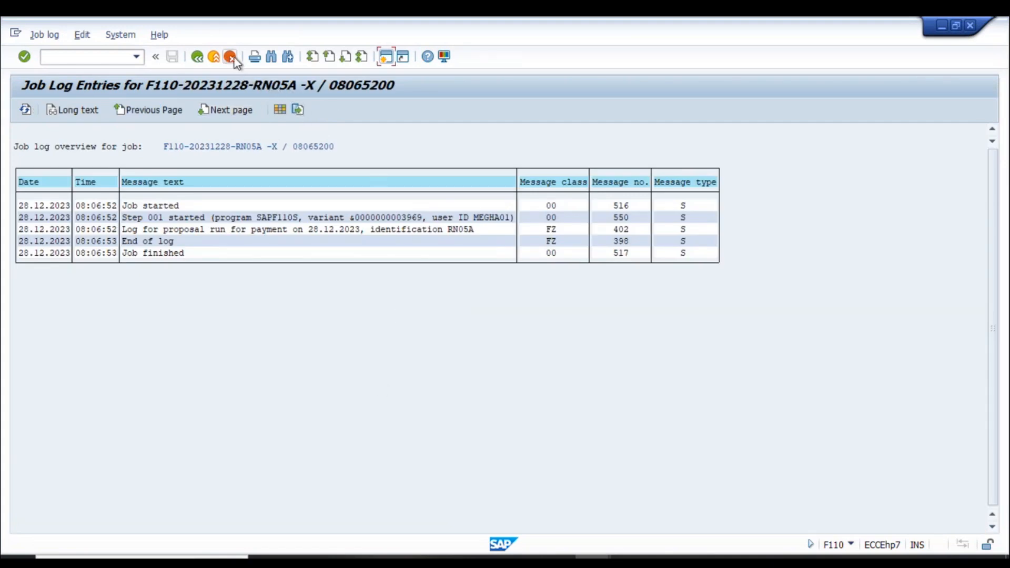
{"action": "left_click", "coordinate": [195, 58]}
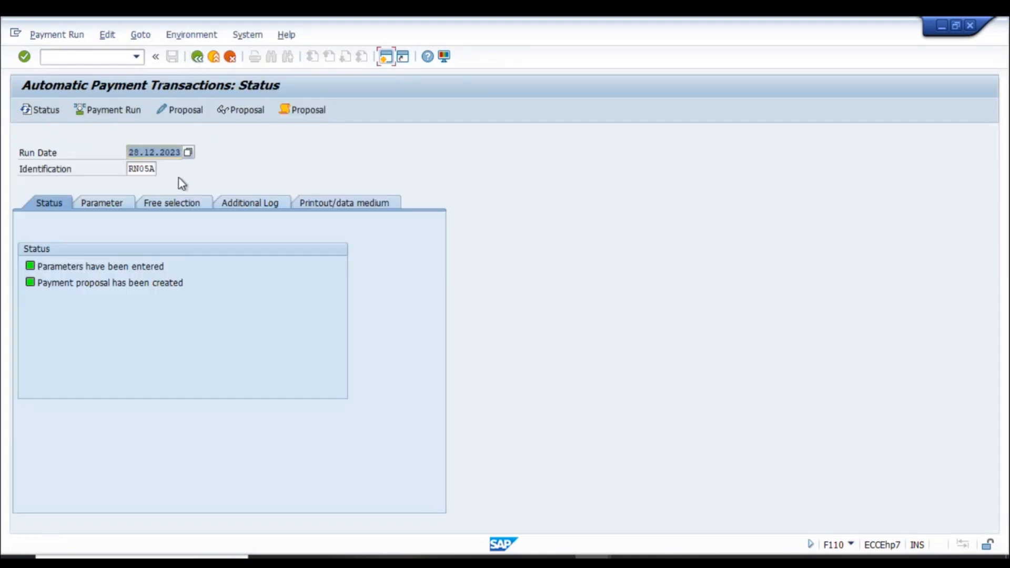
{"action": "left_click", "coordinate": [253, 112]}
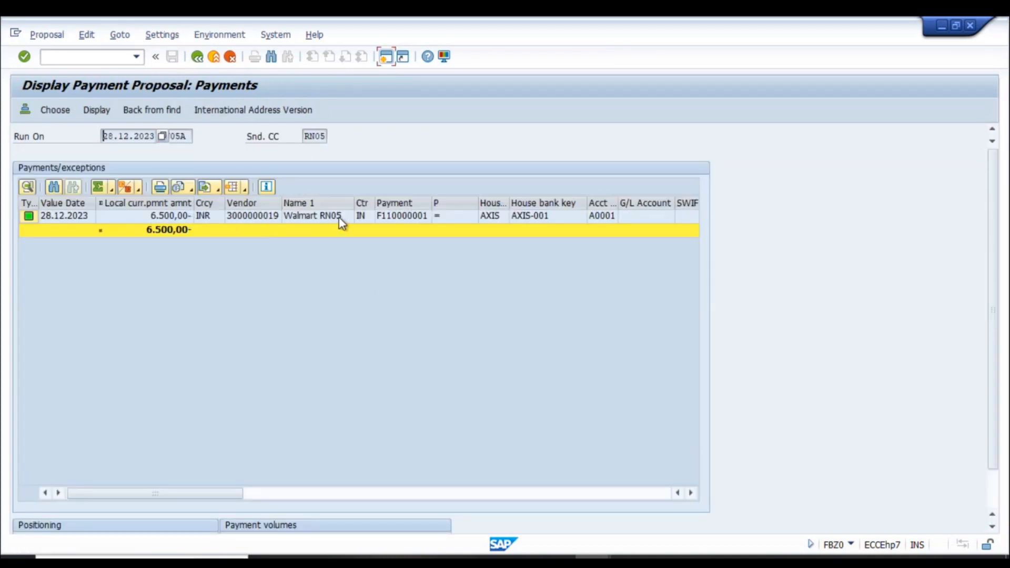
{"action": "left_click", "coordinate": [200, 59]}
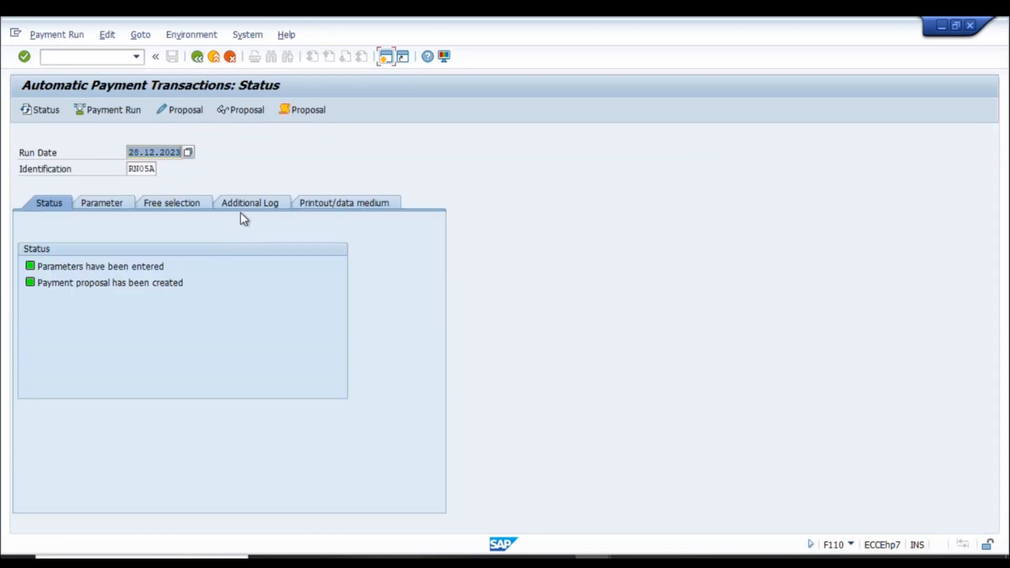
- Run the RN05A payment immediately and view its log showing number range 21 missing for 2023
{"action": "left_click", "coordinate": [125, 108]}
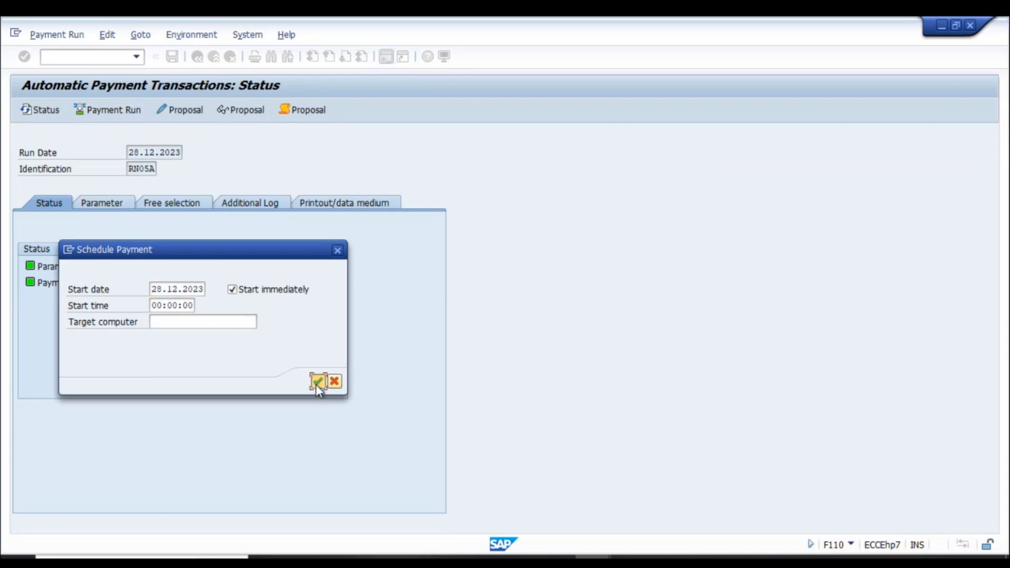
{"action": "left_click", "coordinate": [317, 381]}
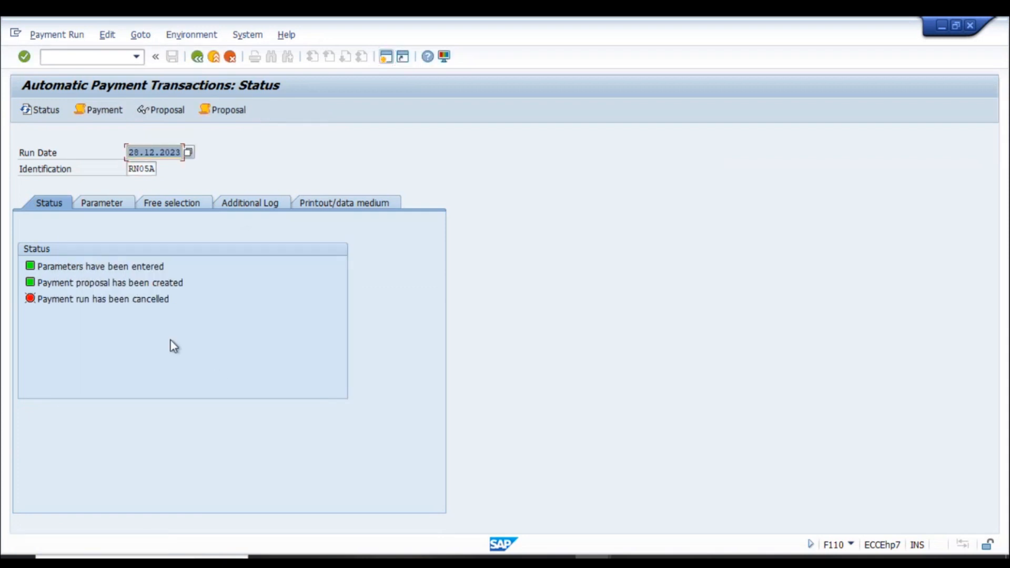
{"action": "left_click", "coordinate": [264, 210]}
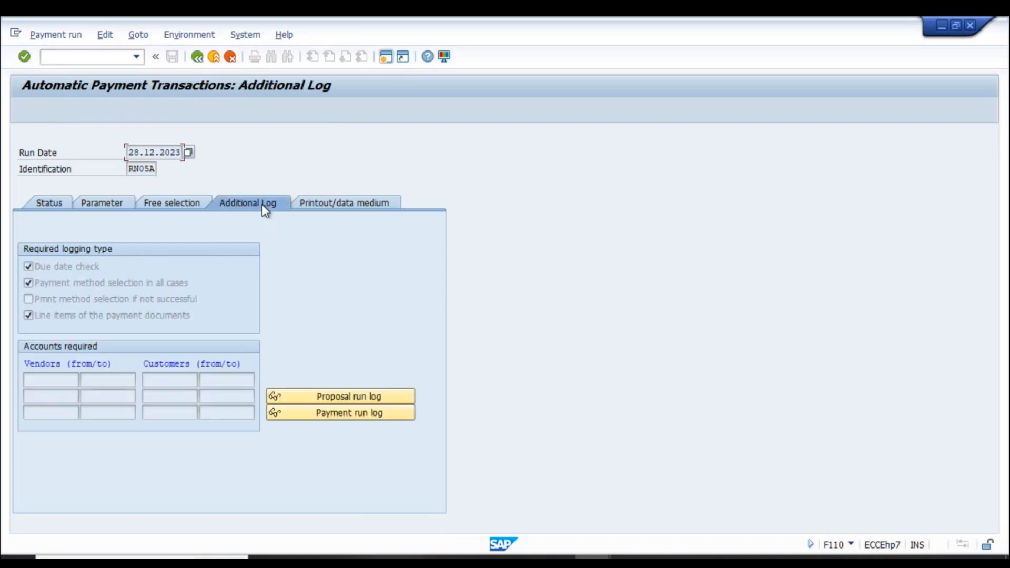
{"action": "left_click", "coordinate": [335, 412]}
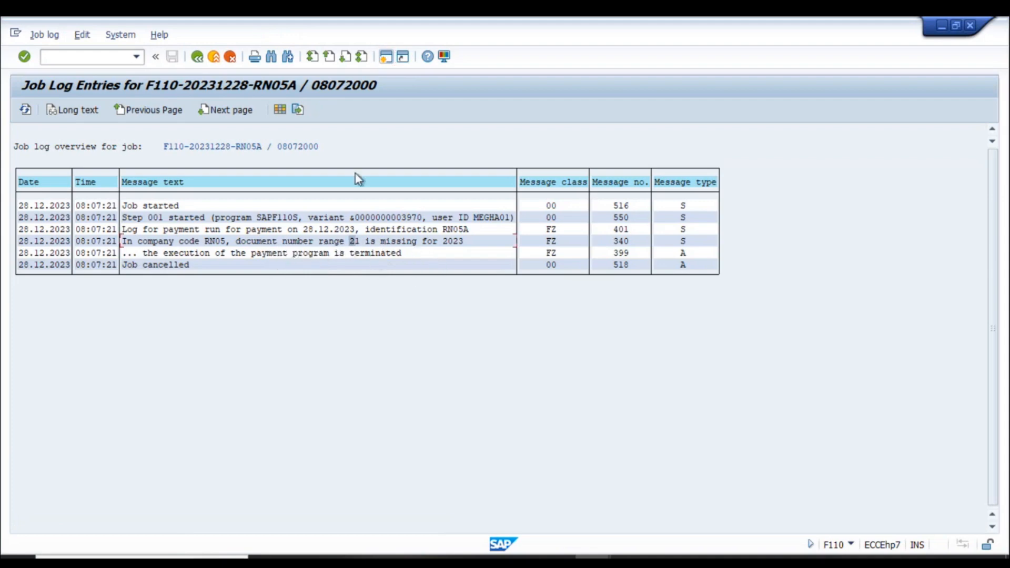
- Attempt another session, dismiss the maximum-sessions message, and switch to the G/L account window
{"action": "left_click", "coordinate": [390, 58]}
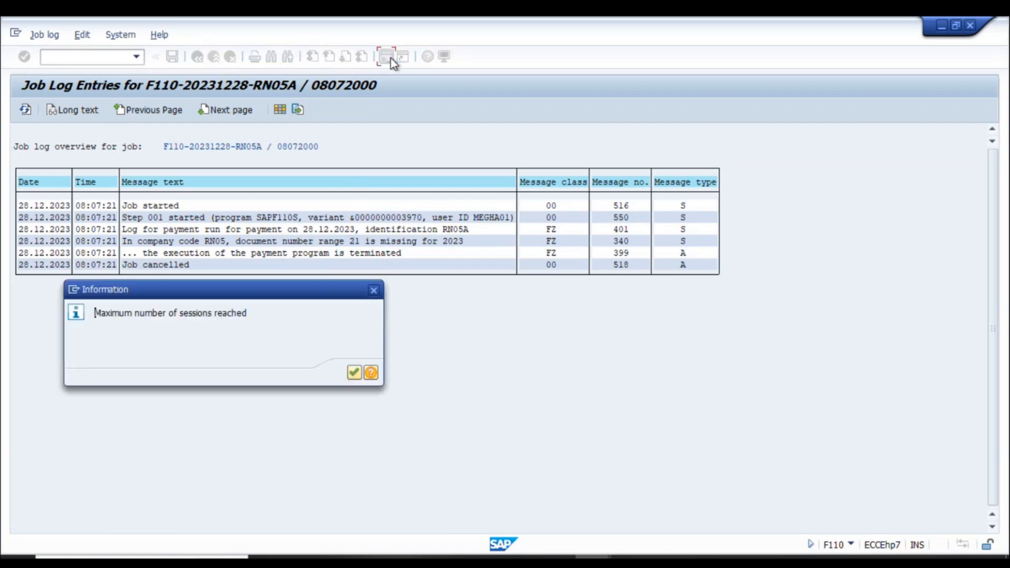
{"action": "key", "text": "Return"}
{"action": "key", "text": "alt+Tab"}
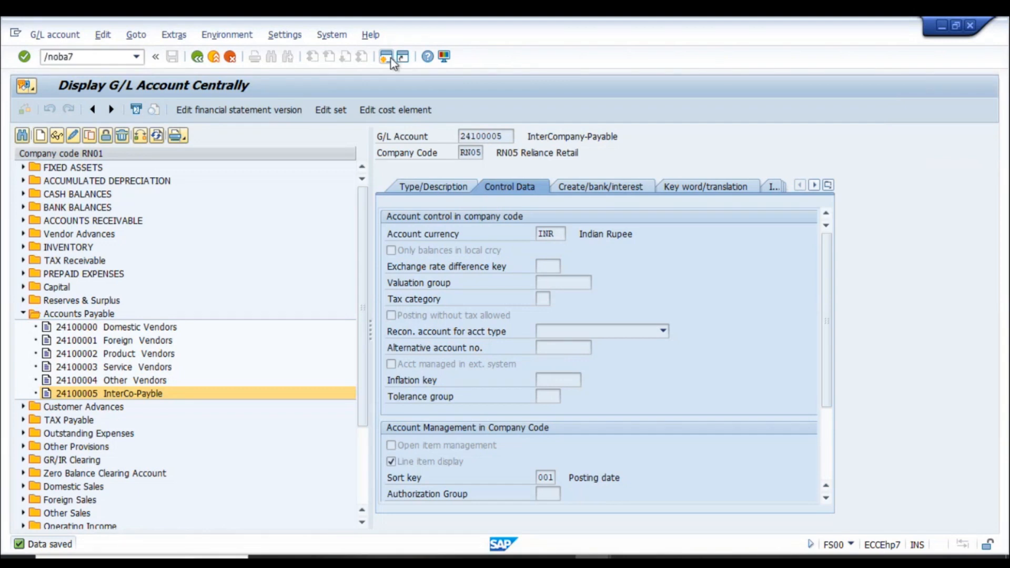
- In OBA7, locate document type ZV Payment clearing and confirm it uses number range 21
{"action": "key", "text": "Return"}
{"action": "left_click", "coordinate": [180, 514]}
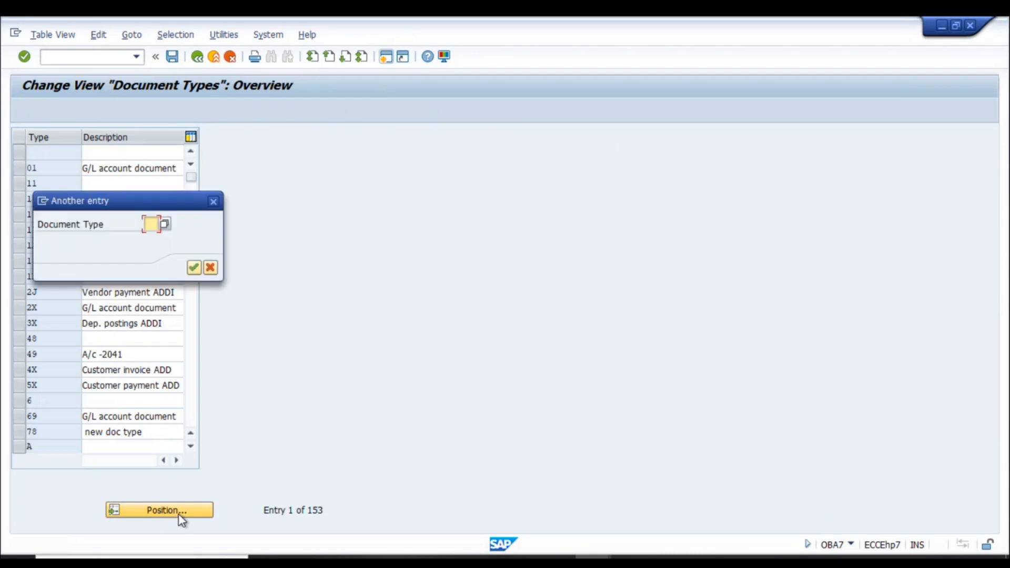
{"action": "type", "text": "s"}
{"action": "key", "text": "Return"}
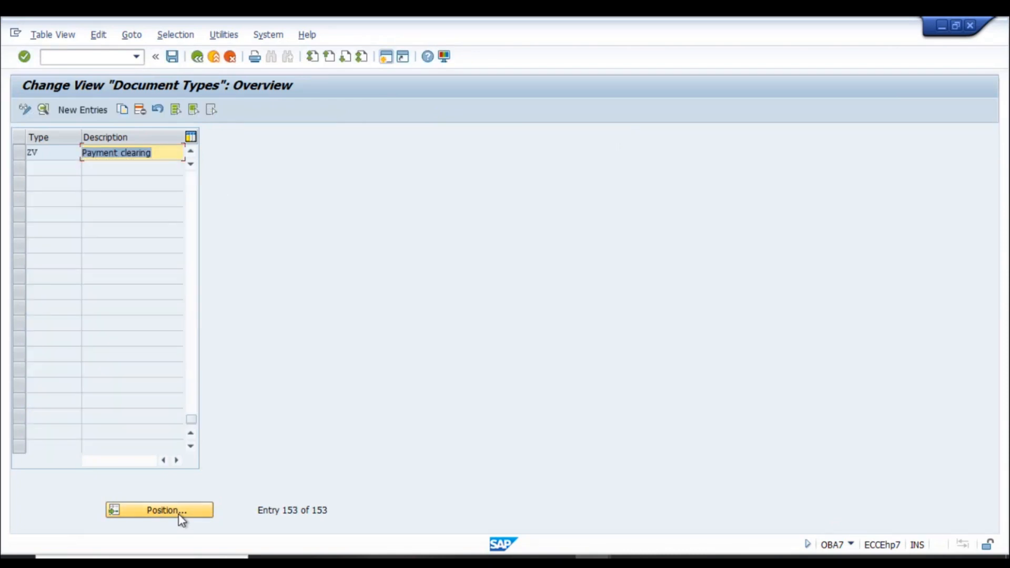
{"action": "key", "text": "F2"}
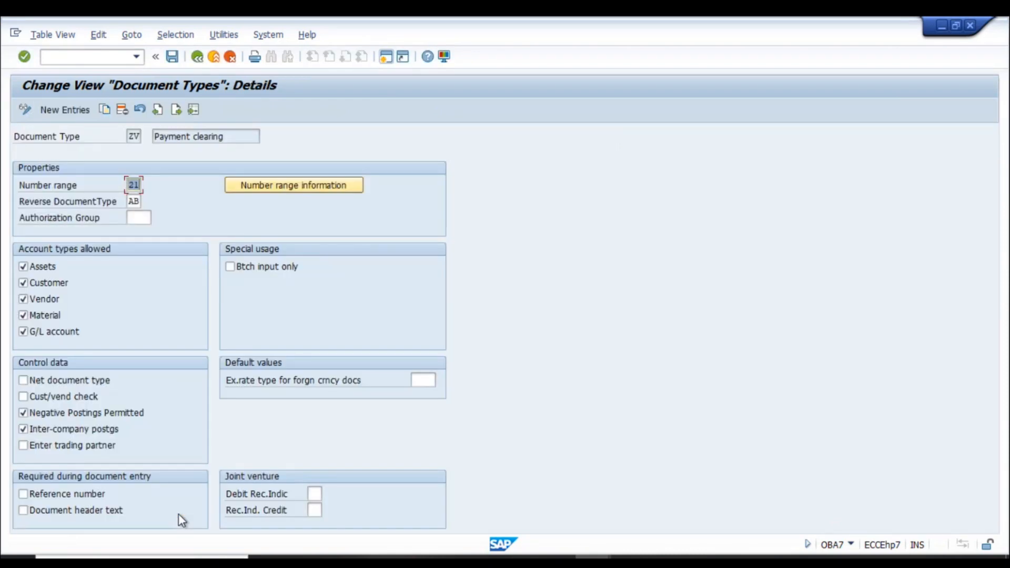
- Start FBN1 to maintain accounting document number ranges
{"action": "left_click", "coordinate": [112, 57]}
{"action": "type", "text": "/nfbn1"}
{"action": "key", "text": "Return"}
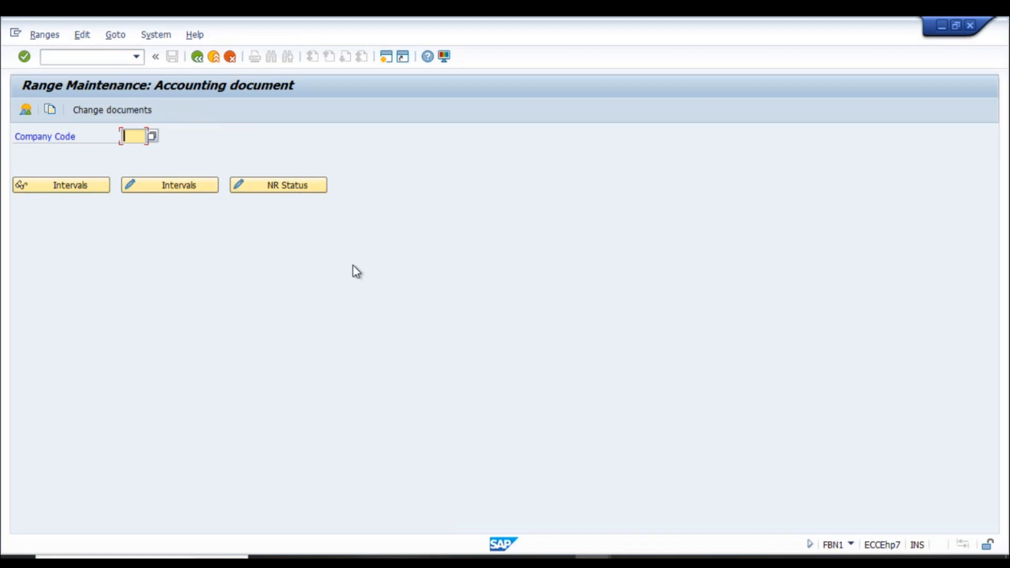
- Try copying number range intervals from company code RN01 to RN05, then cancel the copy
{"action": "type", "text": "RN01"}
{"action": "left_click", "coordinate": [50, 110]}
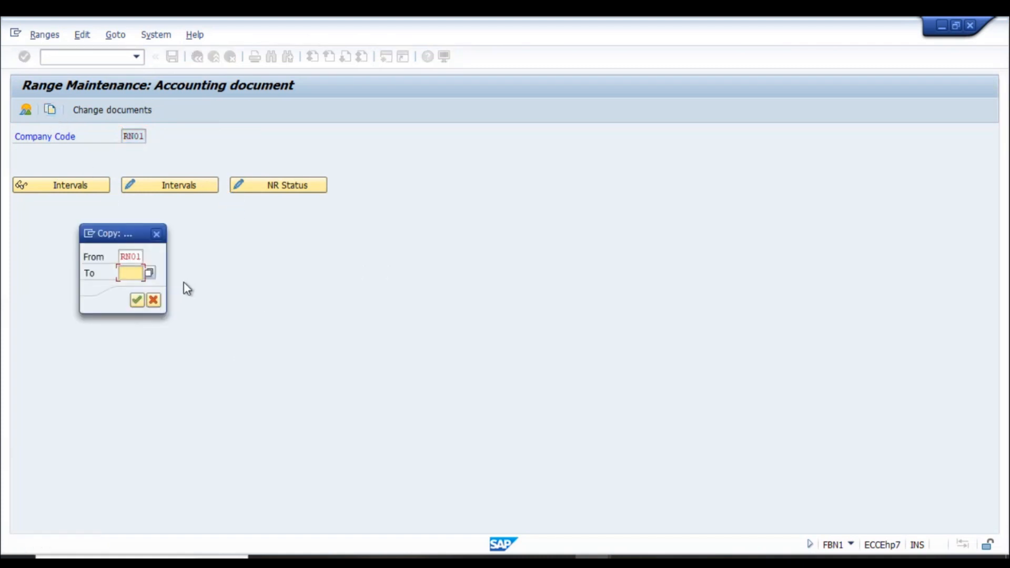
{"action": "type", "text": "RN05"}
{"action": "left_click", "coordinate": [137, 300]}
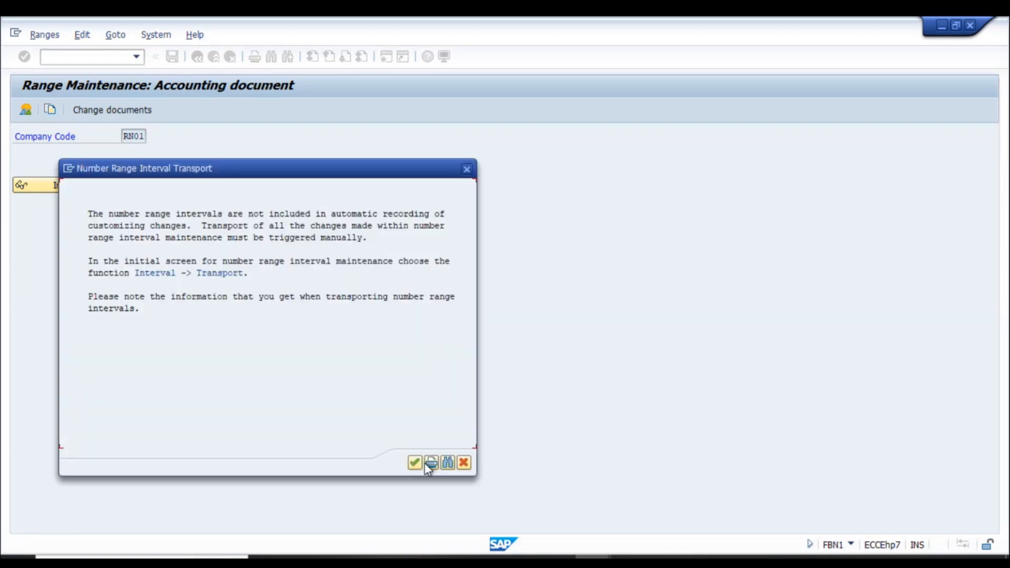
{"action": "left_click", "coordinate": [414, 463]}
{"action": "left_click", "coordinate": [138, 300]}
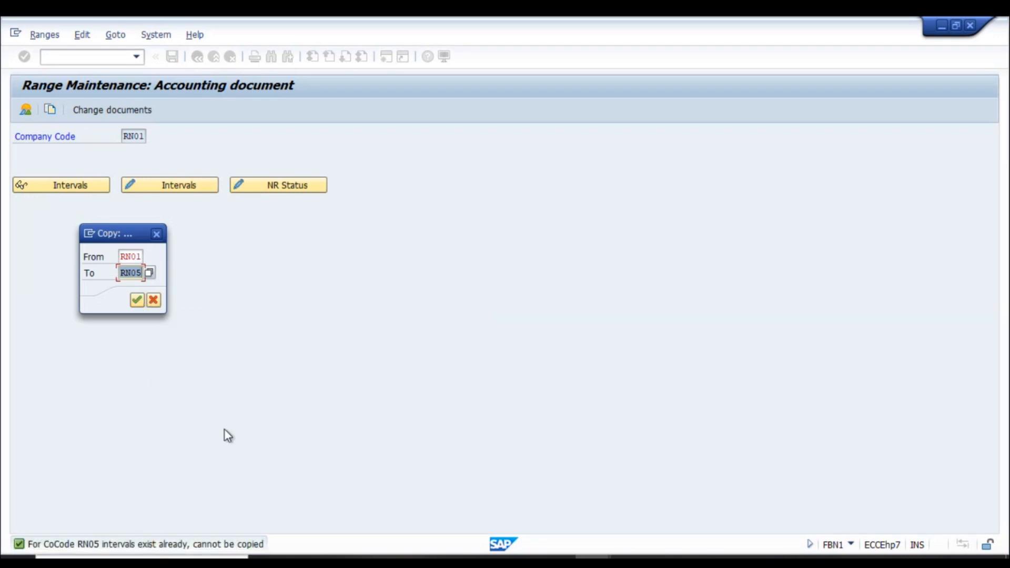
{"action": "left_click", "coordinate": [158, 306]}
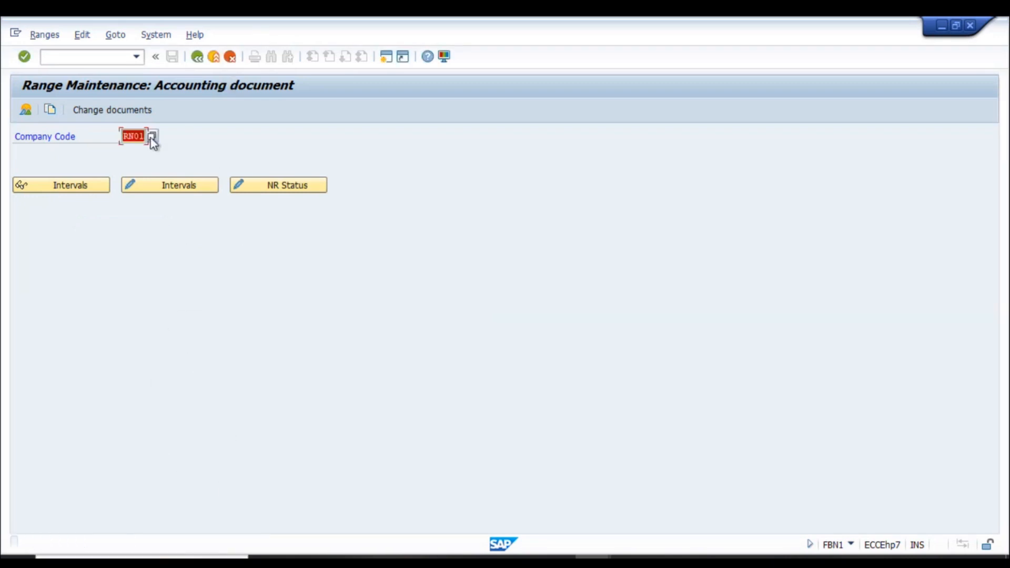
- Switch to company code RN05 and open its intervals for editing
{"action": "left_click", "coordinate": [144, 150]}
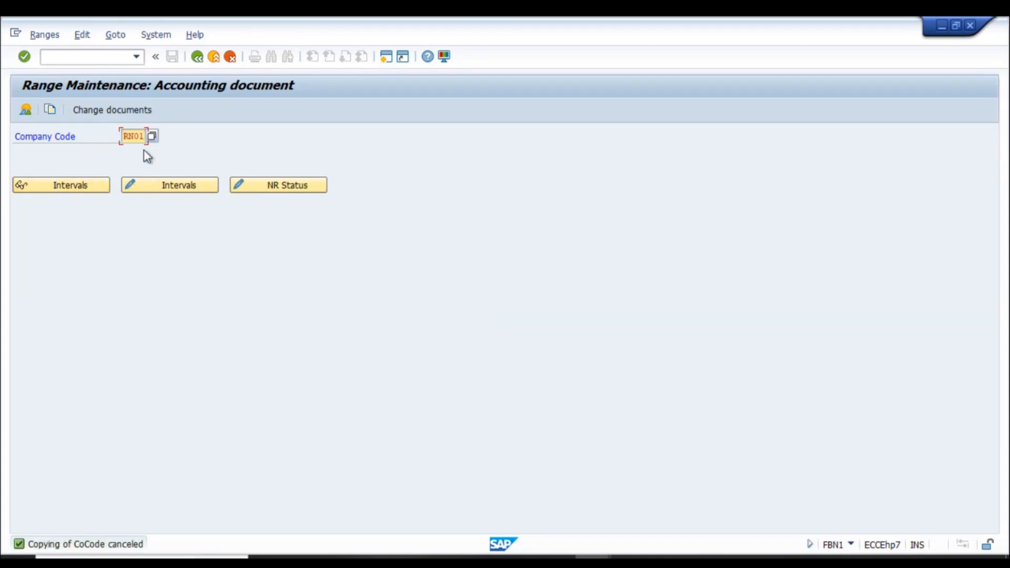
{"action": "left_click", "coordinate": [171, 188]}
{"action": "left_click", "coordinate": [170, 188]}
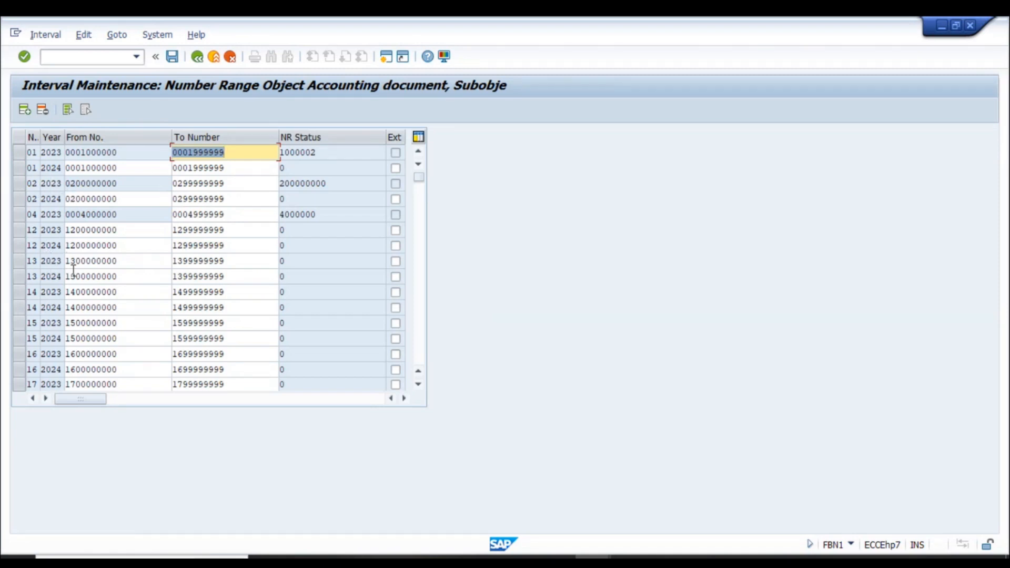
{"action": "left_click", "coordinate": [25, 110]}
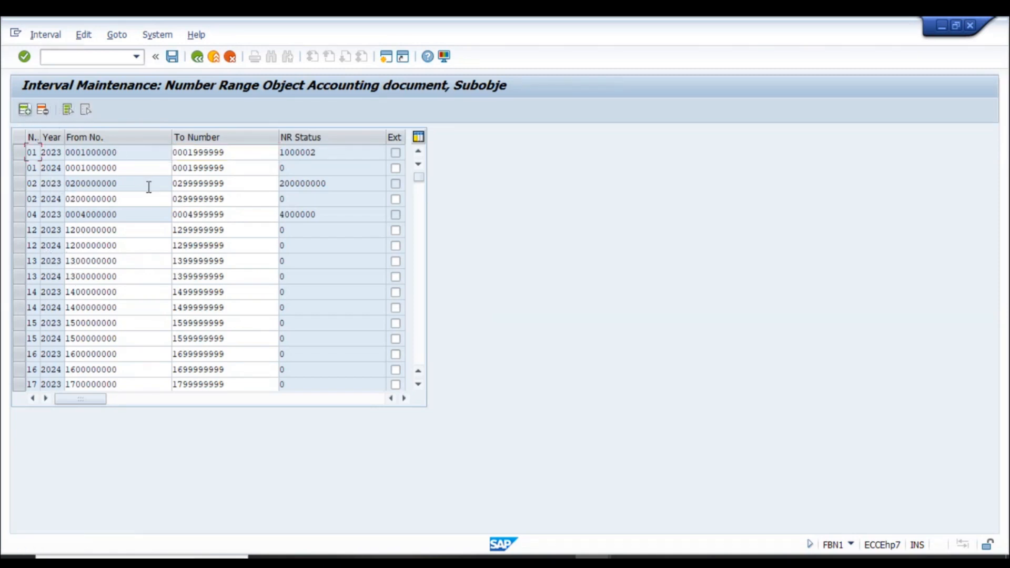
{"action": "type", "text": "21"}
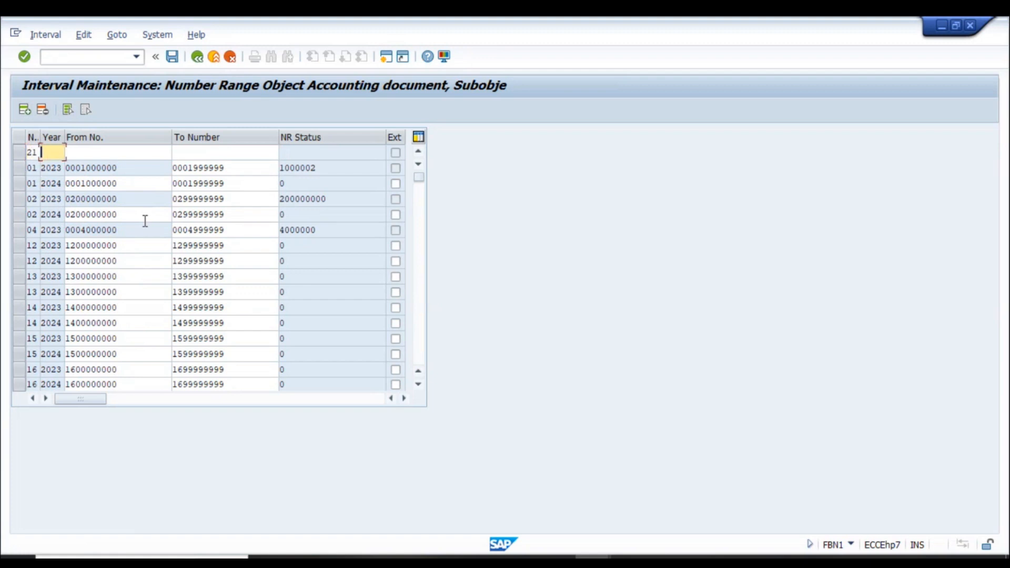
{"action": "type", "text": "0"}
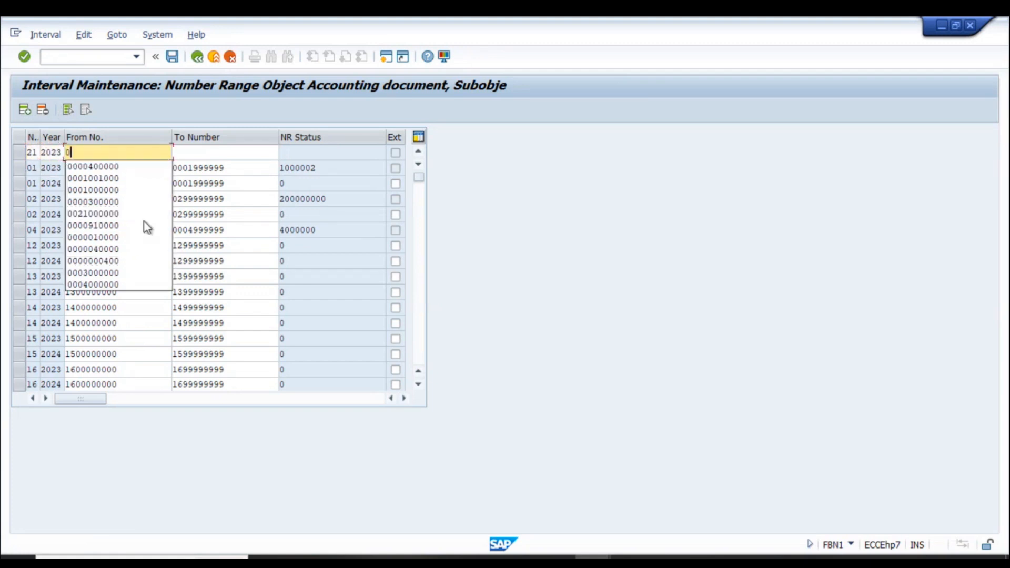
{"action": "type", "text": "0021000"}
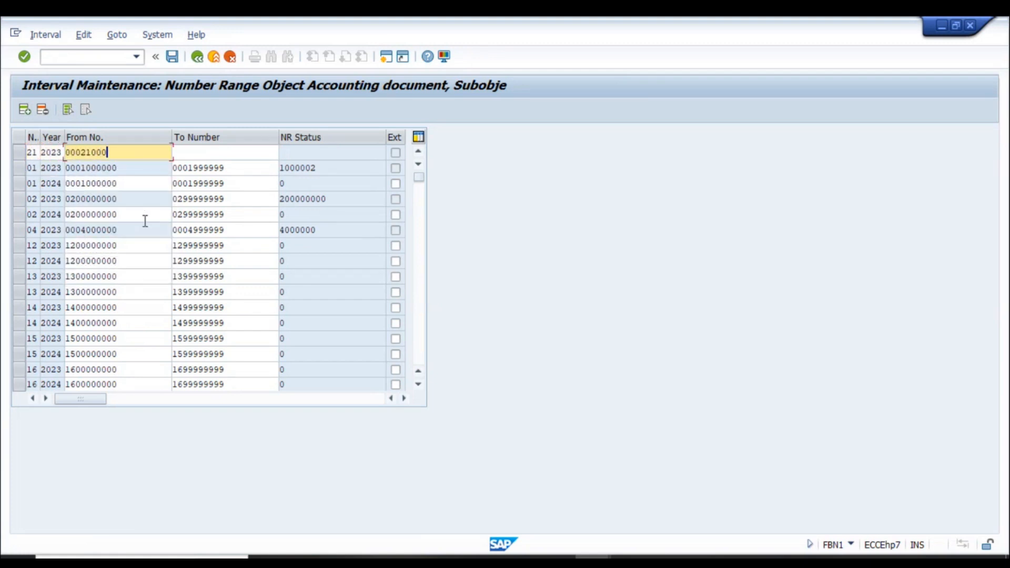
{"action": "key", "text": "Tab"}
{"action": "key", "text": "shift+Tab"}
{"action": "key", "text": "Right"}
{"action": "key", "text": "Tab"}
{"action": "key", "text": "ctrl+v"}
{"action": "key", "text": "shift+Left"}
{"action": "key", "text": "shift+Left"}
{"action": "key", "text": "shift+Left"}
{"action": "type", "text": "999"}
{"action": "key", "text": "Return"}
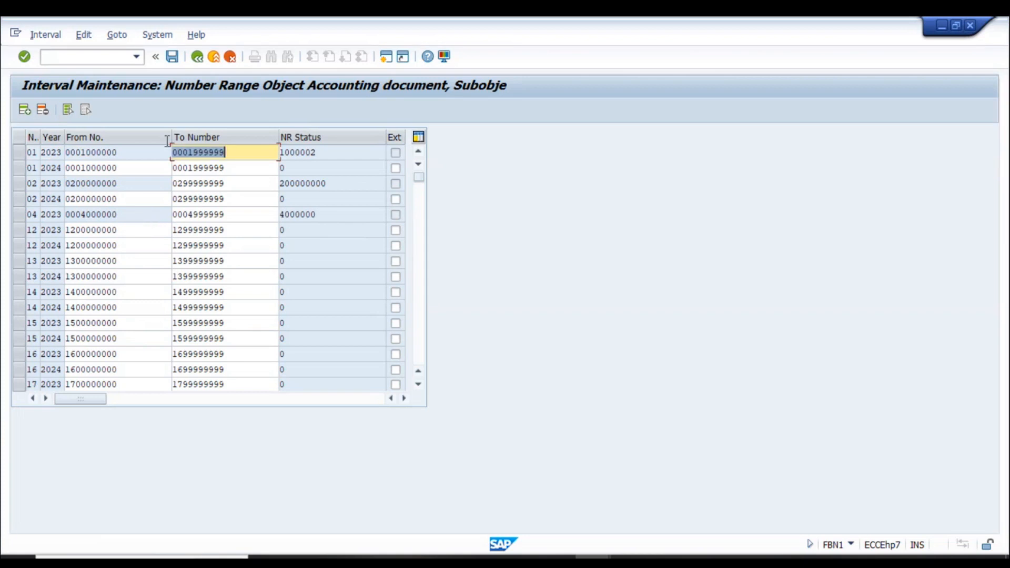
{"action": "left_click", "coordinate": [177, 55]}
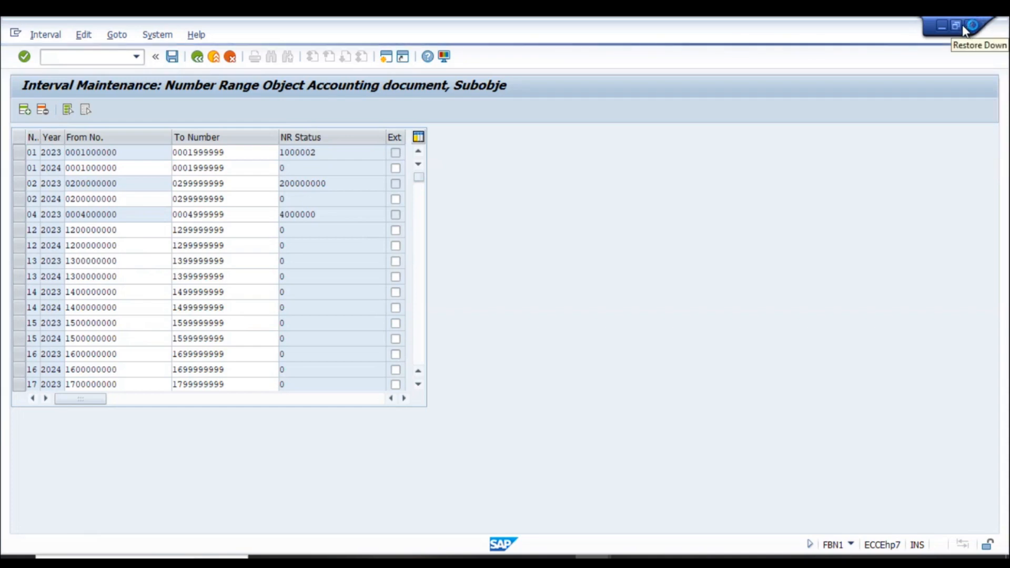
- Return to the F110 payment run RN05A and show its status
{"action": "key", "text": "alt+Tab"}
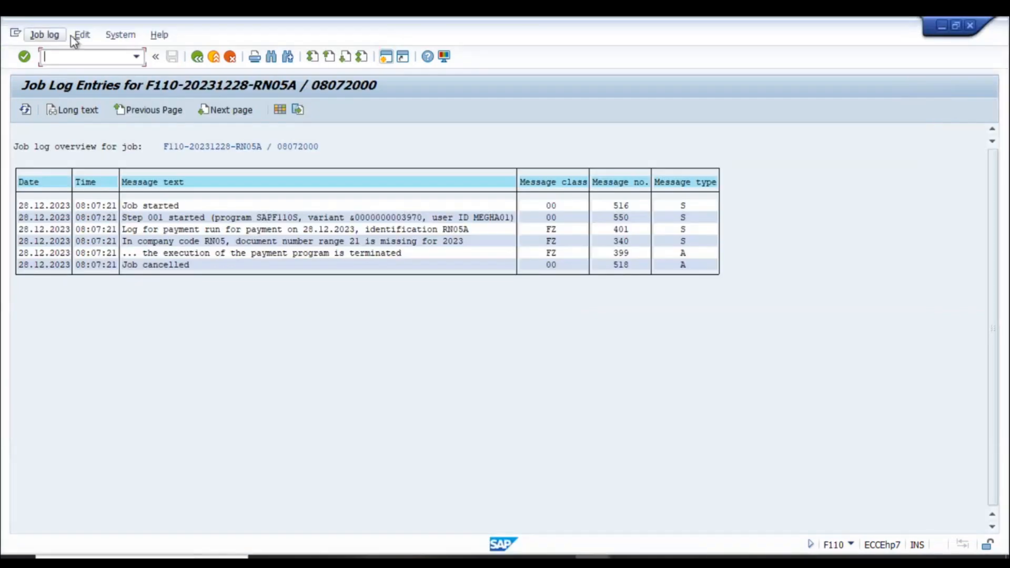
{"action": "left_click", "coordinate": [197, 57]}
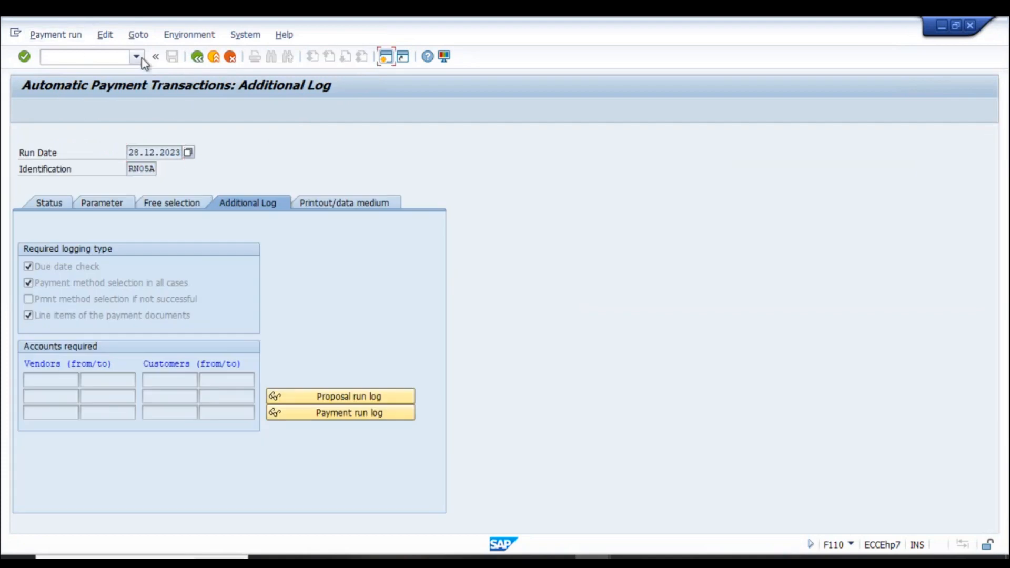
{"action": "left_click", "coordinate": [50, 203]}
- Delete the cancelled payment run output via Edit > Payment, confirming with Yes
{"action": "left_click", "coordinate": [107, 35]}
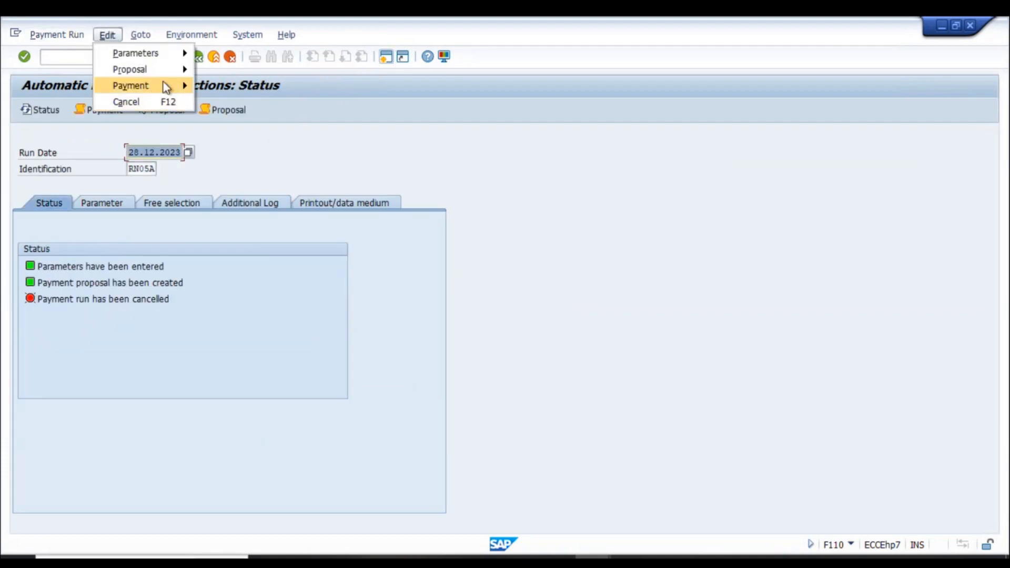
{"action": "mouse_move", "coordinate": [166, 85]}
{"action": "left_click", "coordinate": [254, 193]}
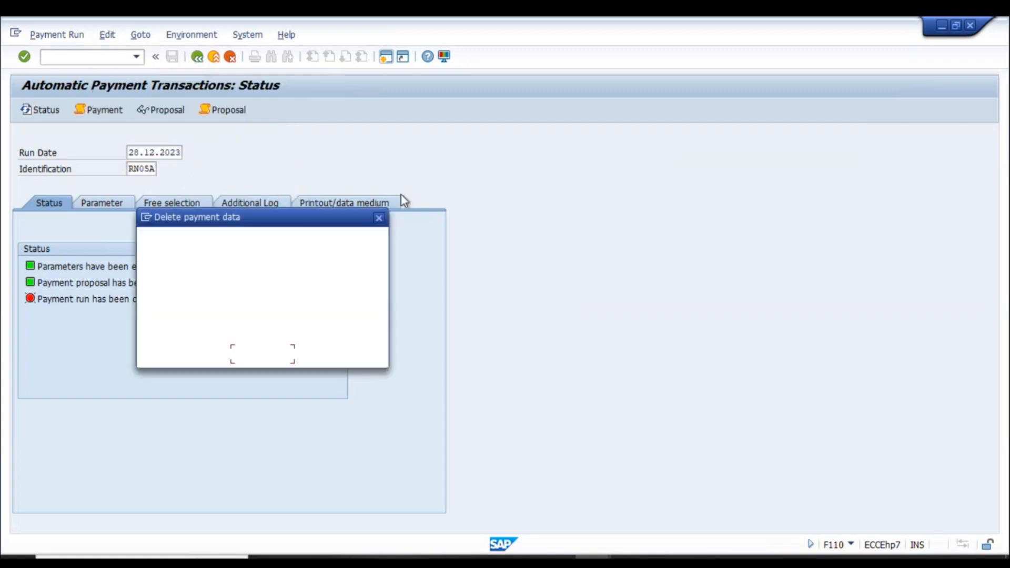
{"action": "key", "text": "Return"}
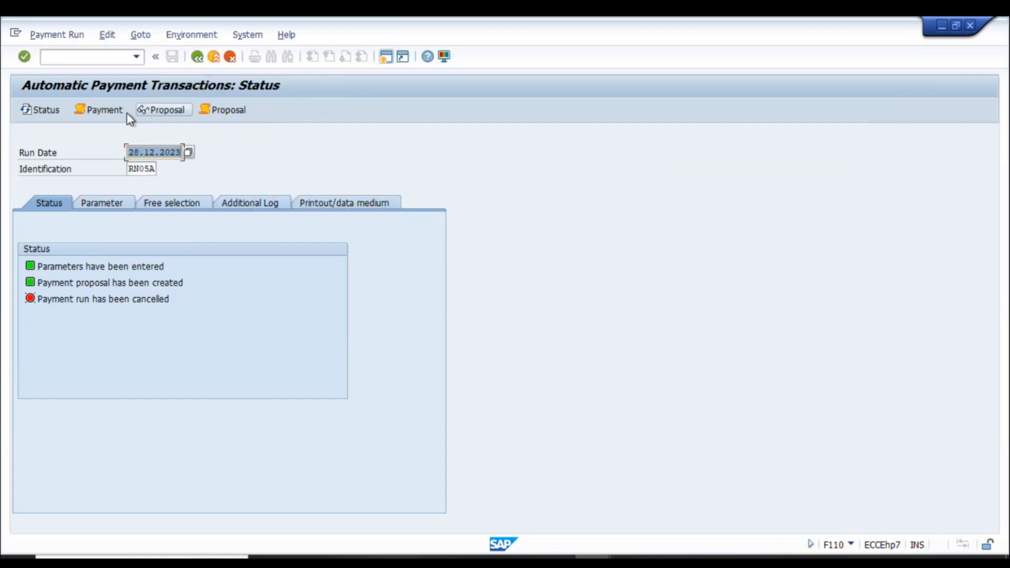
{"action": "left_click", "coordinate": [109, 36]}
{"action": "mouse_move", "coordinate": [141, 87]}
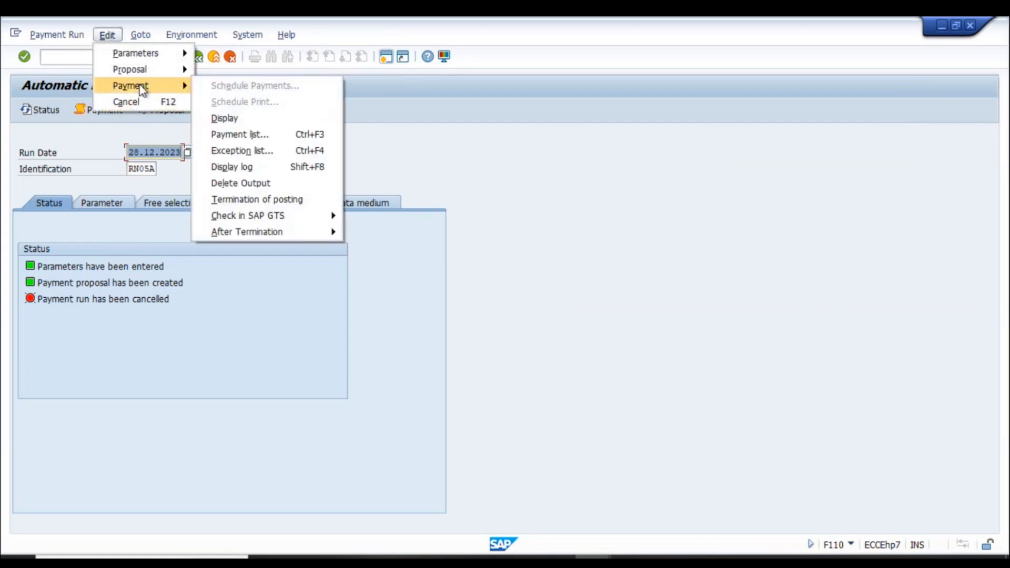
{"action": "left_click", "coordinate": [277, 192]}
{"action": "left_click", "coordinate": [202, 354]}
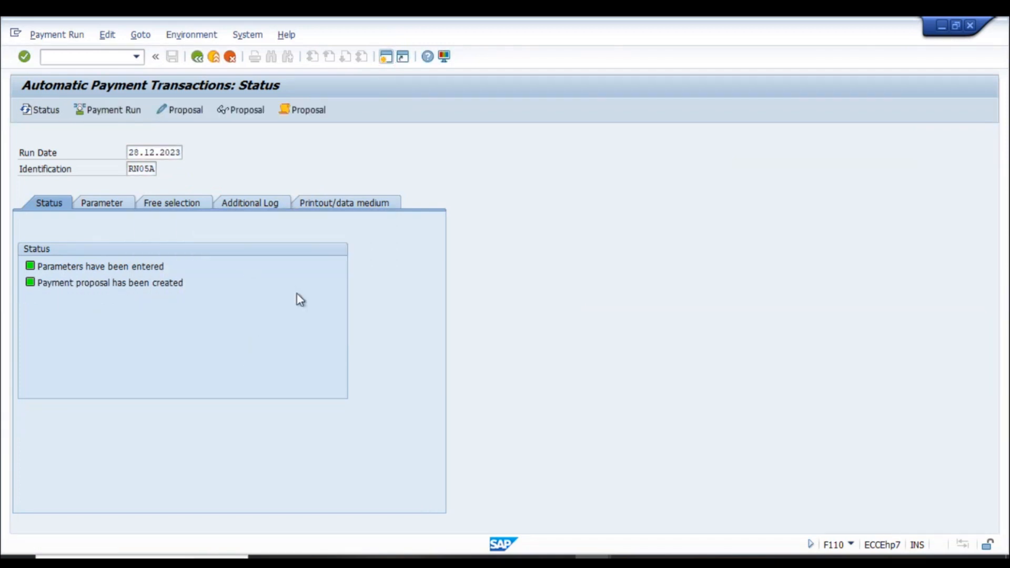
- Review the RN05A proposal log and proposal, schedule the payment to start immediately, then open Additional Log
{"action": "left_click", "coordinate": [310, 111]}
{"action": "left_click", "coordinate": [197, 56]}
{"action": "left_click", "coordinate": [191, 112]}
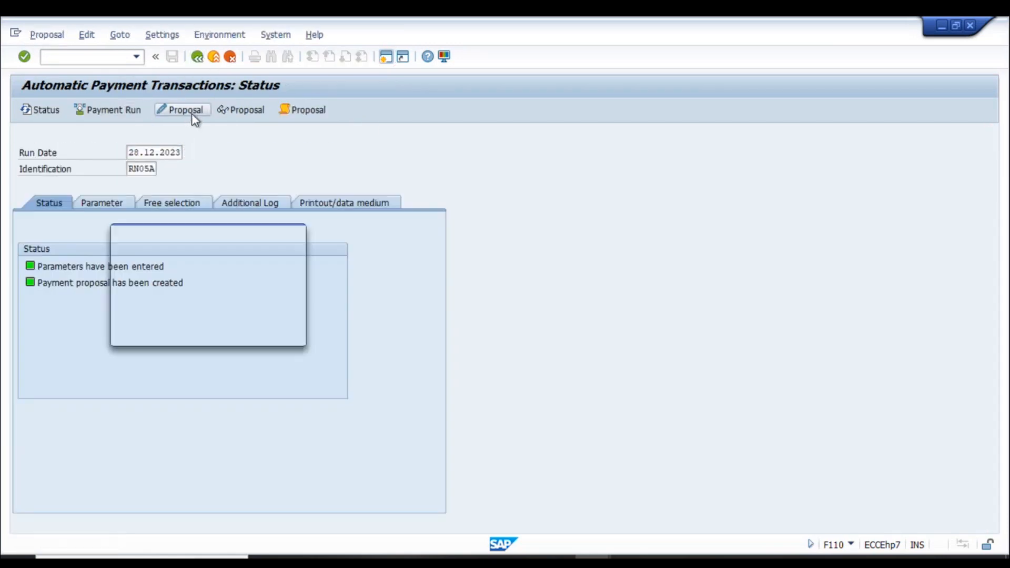
{"action": "left_click", "coordinate": [276, 332]}
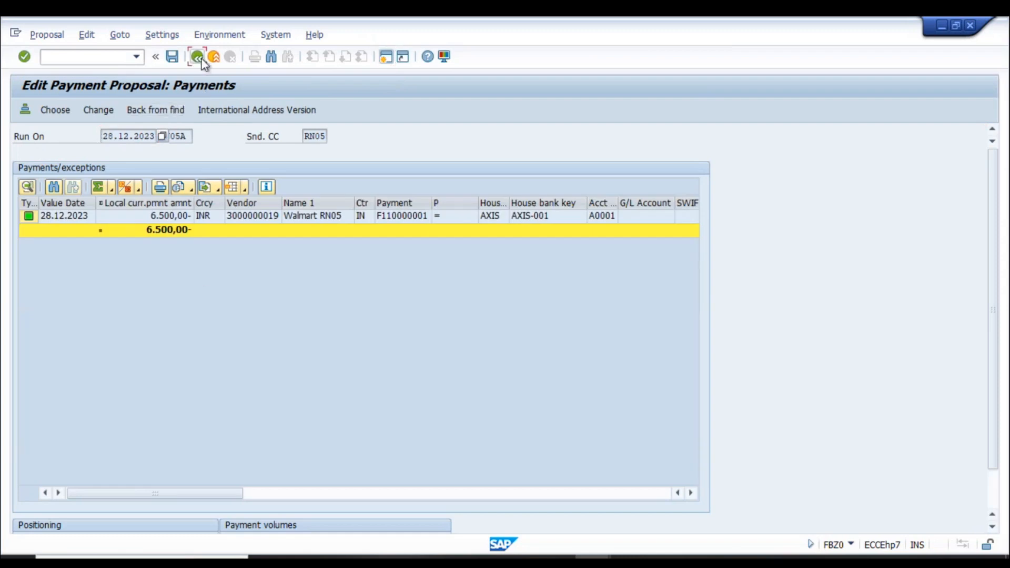
{"action": "left_click", "coordinate": [201, 59]}
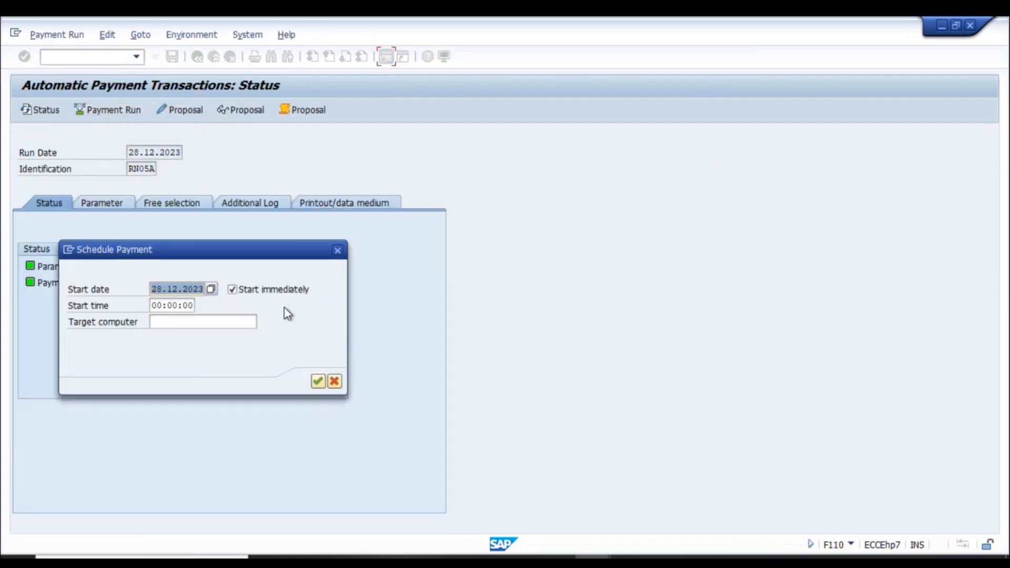
{"action": "left_click", "coordinate": [319, 381]}
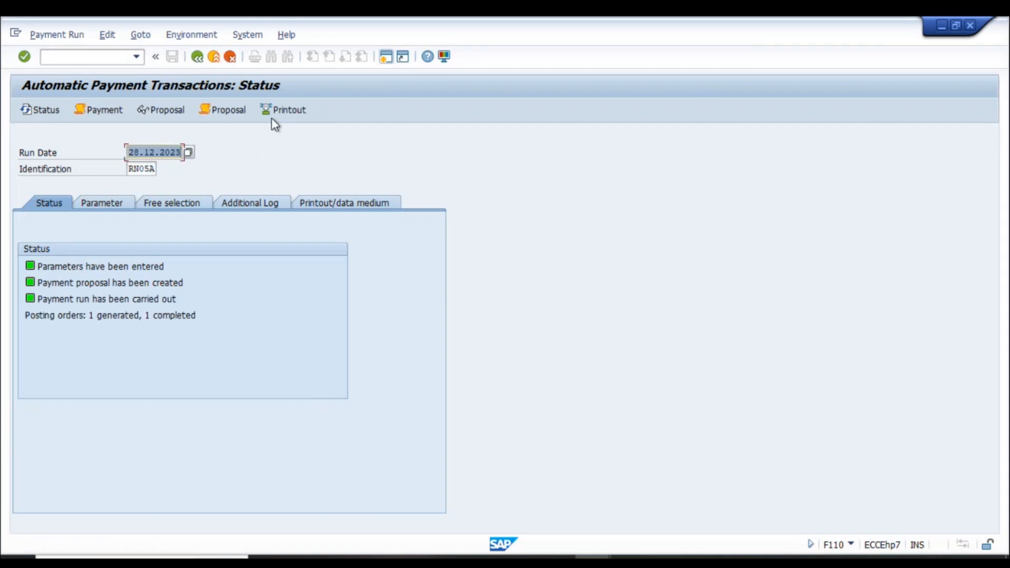
{"action": "left_click", "coordinate": [262, 205]}
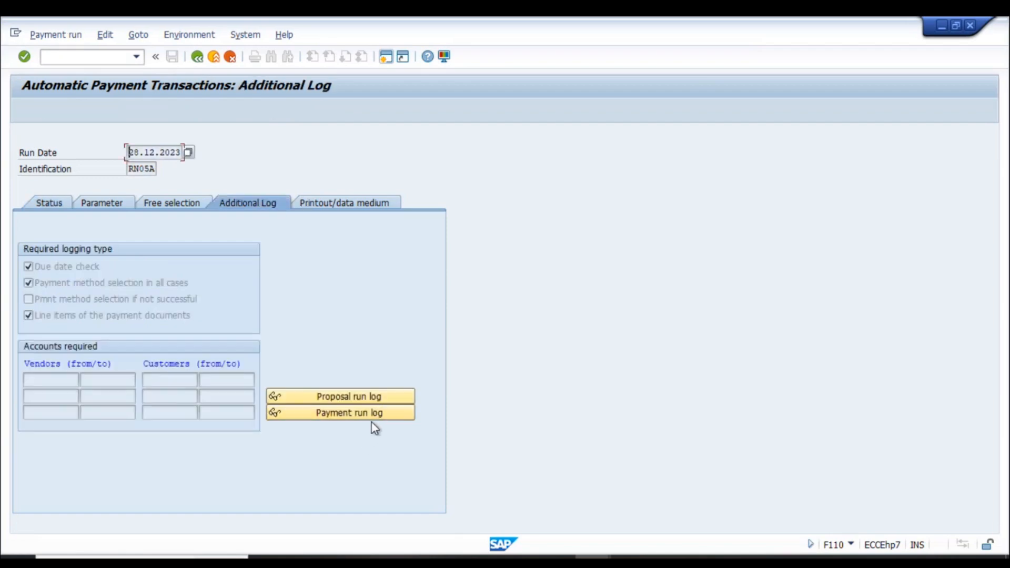
- Open the RN05A payment run log and review the RN01 and RN05 2100000 document lines
{"action": "left_click", "coordinate": [374, 417]}
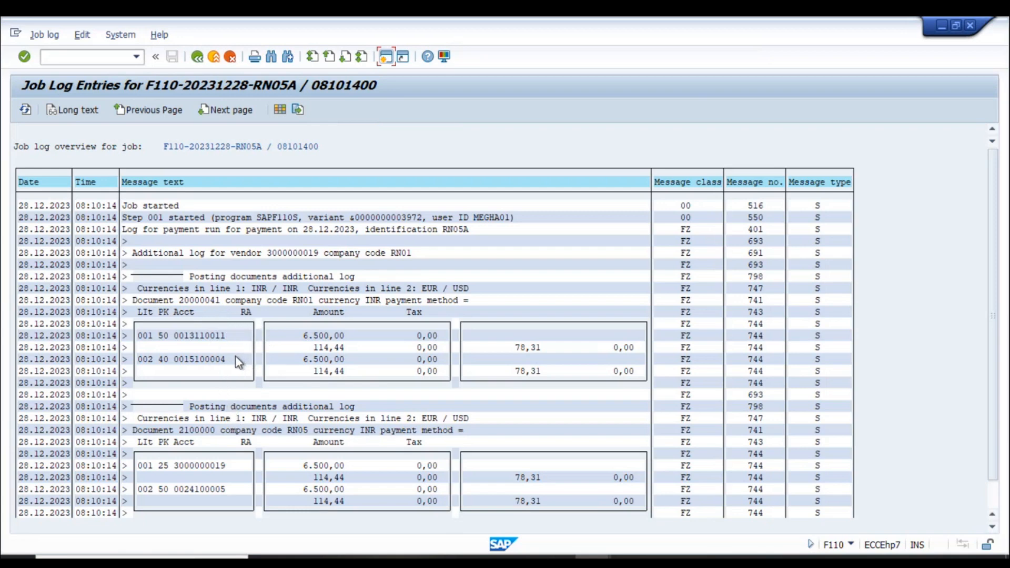
{"action": "left_click", "coordinate": [296, 301]}
{"action": "left_click", "coordinate": [285, 431]}
{"action": "left_click", "coordinate": [214, 430]}
{"action": "left_click", "coordinate": [278, 247]}
{"action": "scroll", "coordinate": [445, 396], "scroll_direction": "down", "scroll_amount": 2}
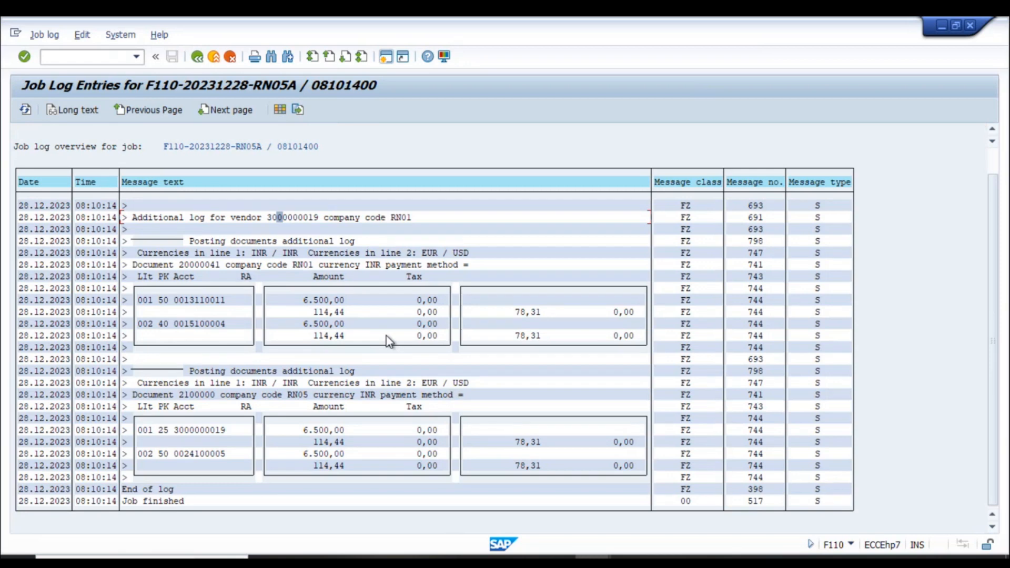
{"action": "scroll", "coordinate": [213, 286], "scroll_direction": "up", "scroll_amount": 1}
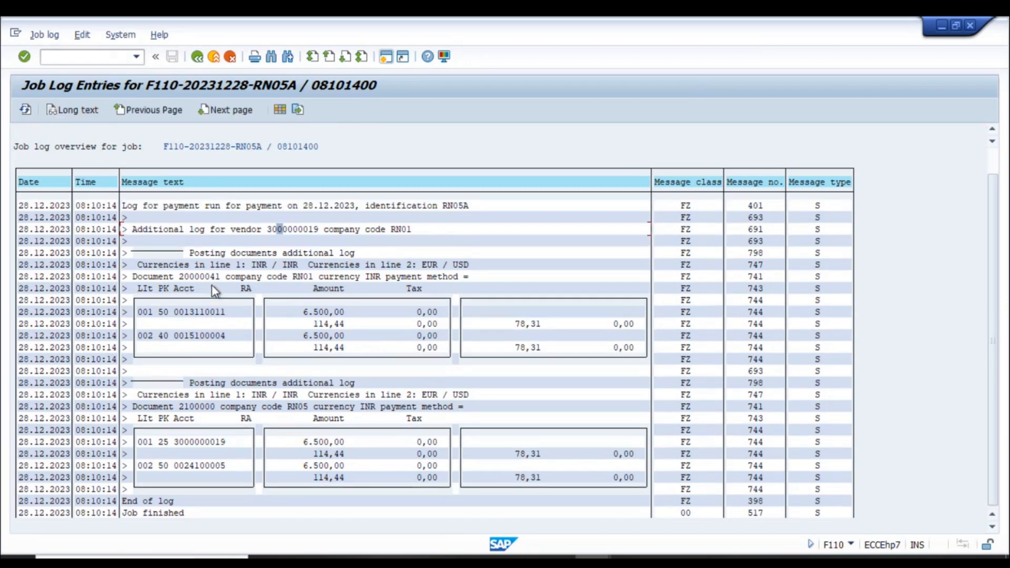
- Select and copy RN01 payment document number 20000041 from the log
{"action": "left_click", "coordinate": [221, 277]}
{"action": "left_click_drag", "start_coordinate": [182, 277], "coordinate": [192, 278]}
{"action": "left_click", "coordinate": [182, 278]}
{"action": "left_click_drag", "start_coordinate": [180, 276], "coordinate": [224, 283]}
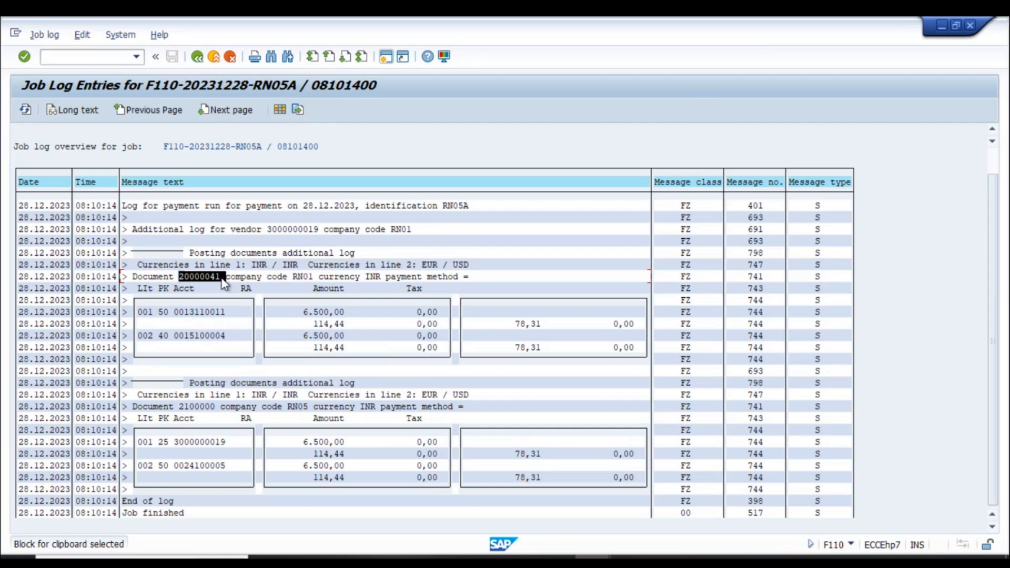
{"action": "key", "text": "ctrl+c"}
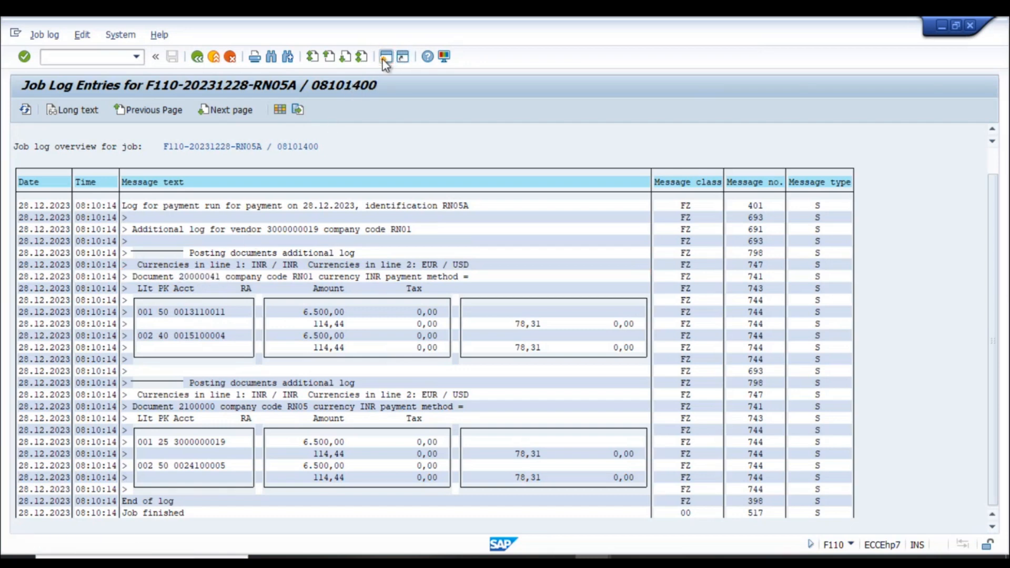
- In a new session, display document 20000041 for company code RN01, year 2023, with FB03
{"action": "left_click", "coordinate": [383, 59]}
{"action": "type", "text": "fb0"}
{"action": "key", "text": "Return"}
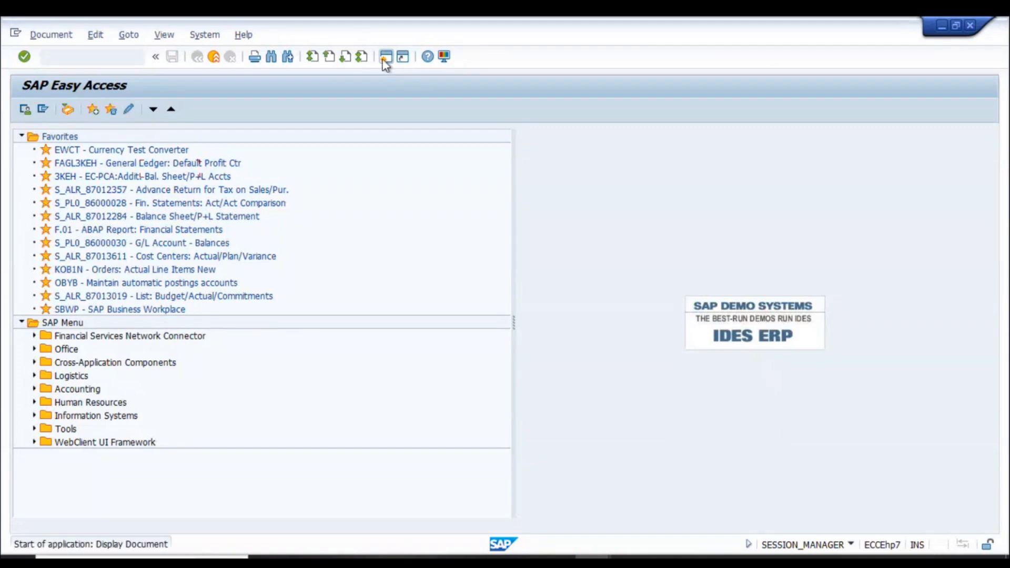
{"action": "key", "text": "Tab"}
{"action": "key", "text": "Right"}
{"action": "key", "text": "shift+Left"}
{"action": "type", "text": "1"}
{"action": "key", "text": "Tab"}
{"action": "type", "text": "2023"}
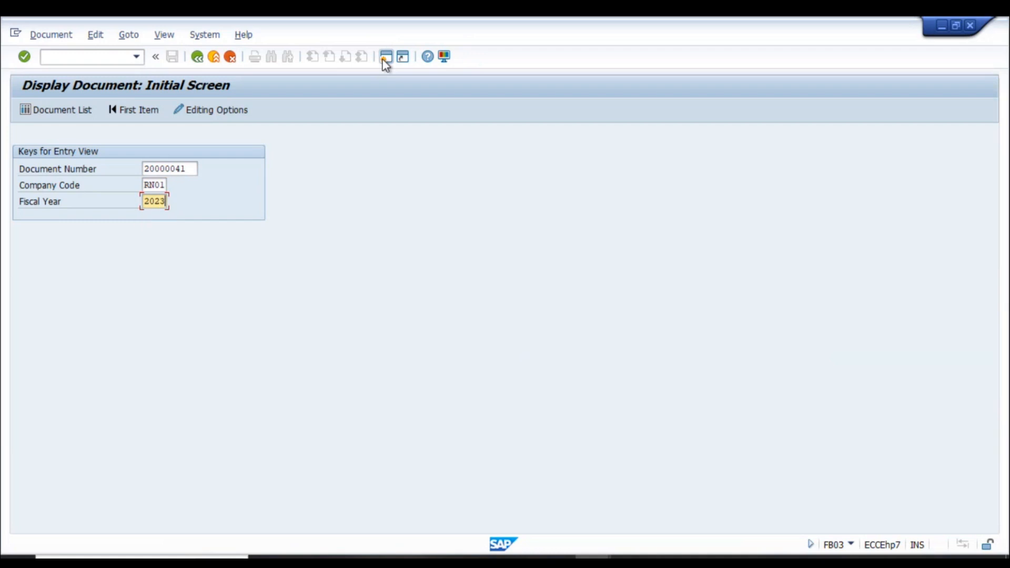
{"action": "key", "text": "Return"}
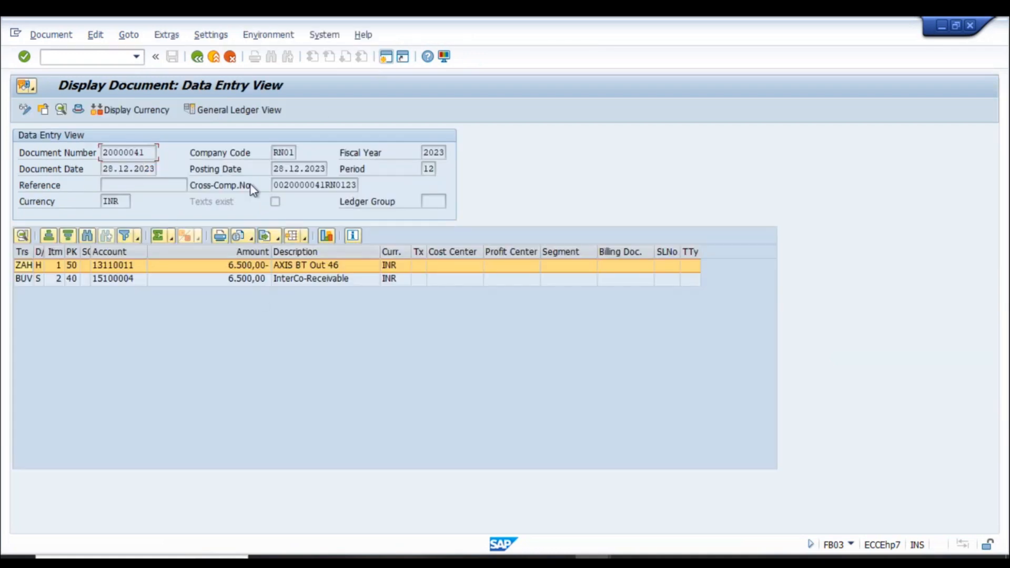
- Check the InterCo-Receivable and AXIS BT Out 46 items, then show the full cross-company transaction
{"action": "left_click", "coordinate": [293, 280]}
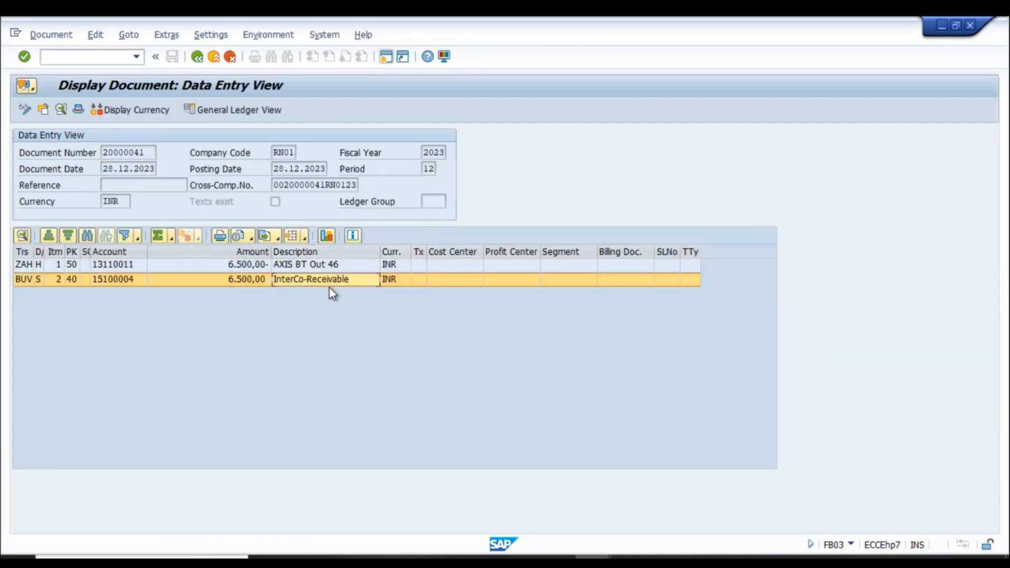
{"action": "left_click", "coordinate": [305, 266]}
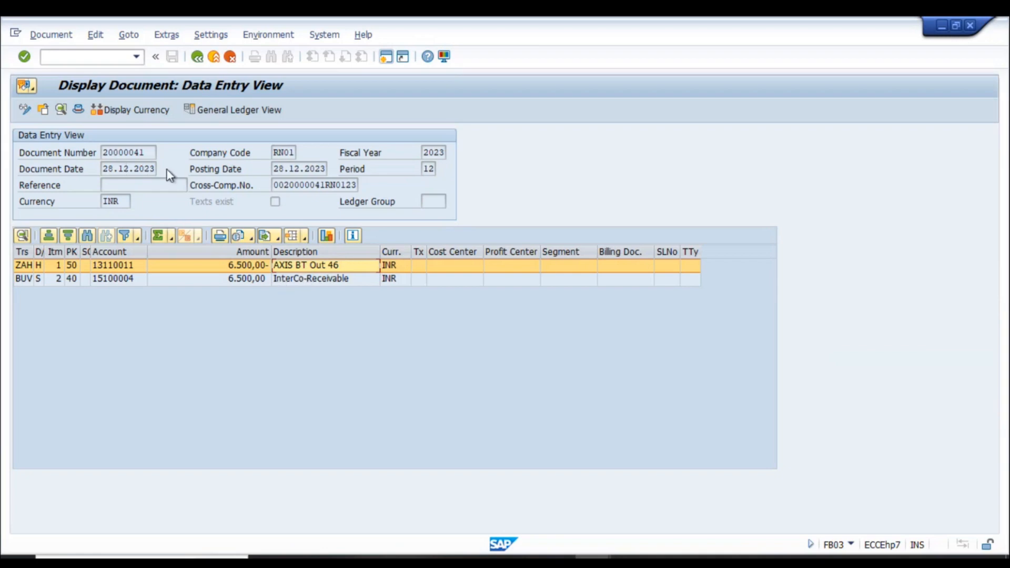
{"action": "left_click", "coordinate": [316, 279]}
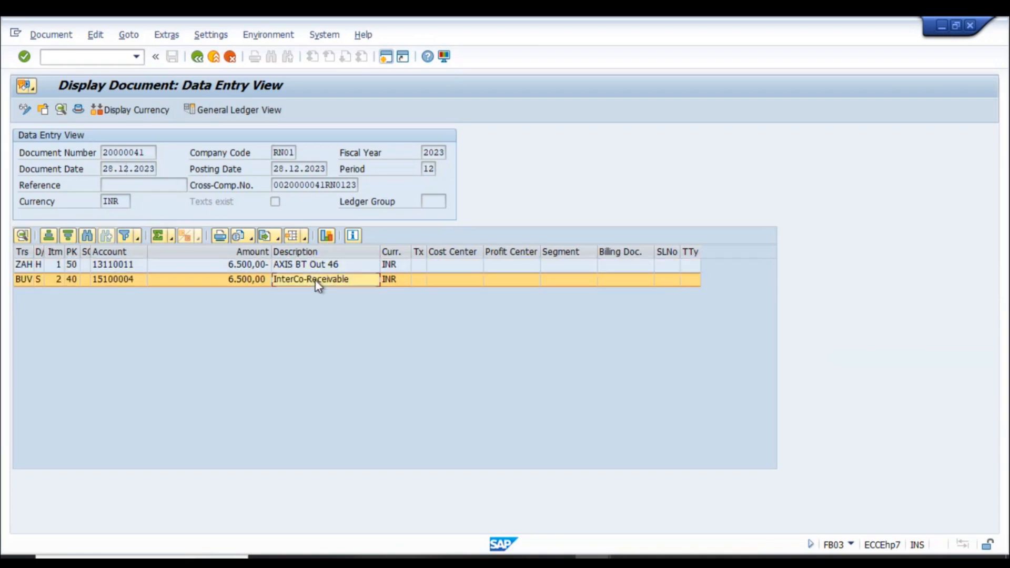
{"action": "left_click", "coordinate": [261, 37]}
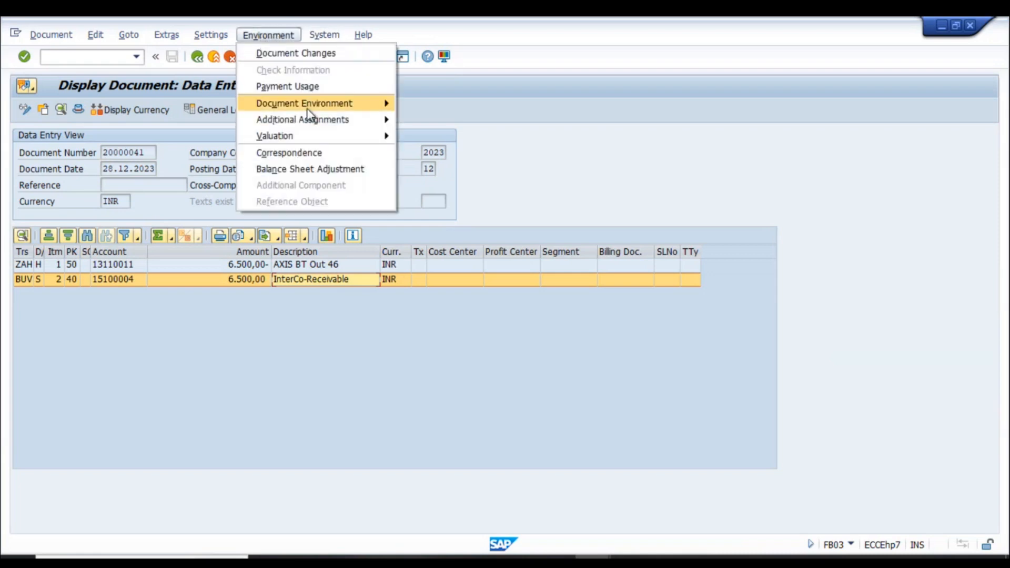
{"action": "mouse_move", "coordinate": [333, 103]}
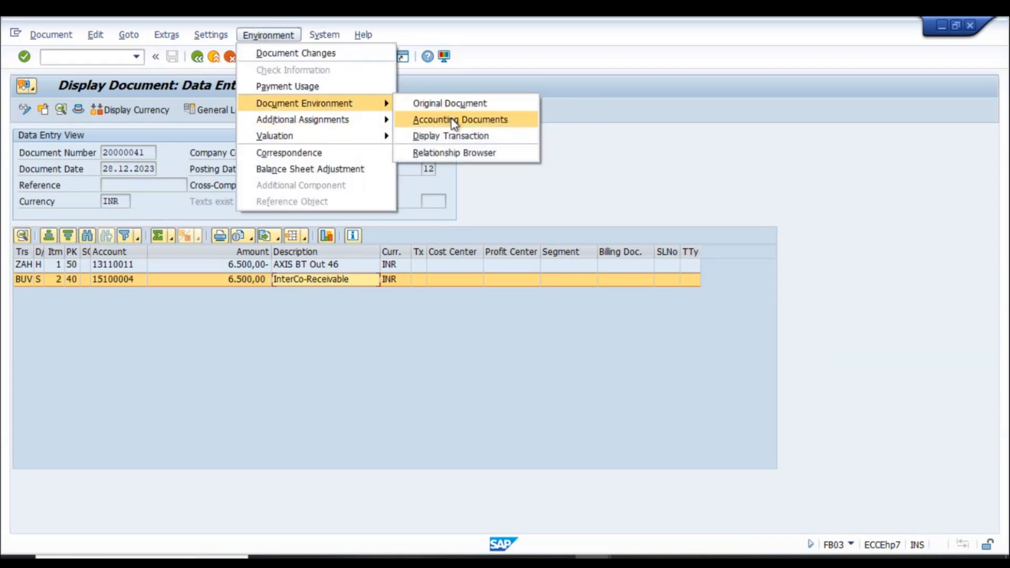
{"action": "left_click", "coordinate": [464, 104]}
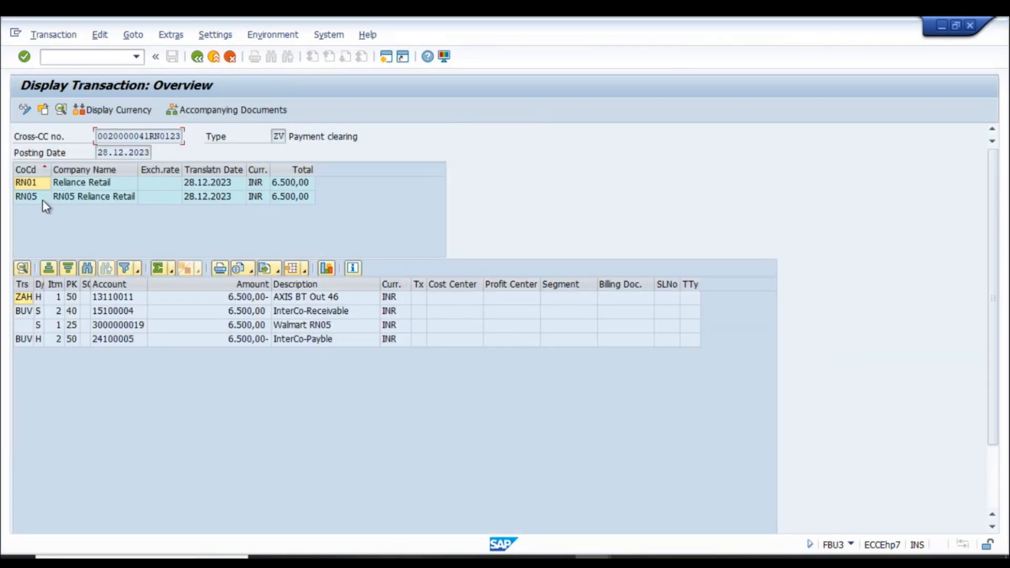
{"action": "left_click", "coordinate": [35, 200]}
- Check the RN05 entry's header: document type Payment clearing, header text RN05A
{"action": "double_click", "coordinate": [106, 200]}
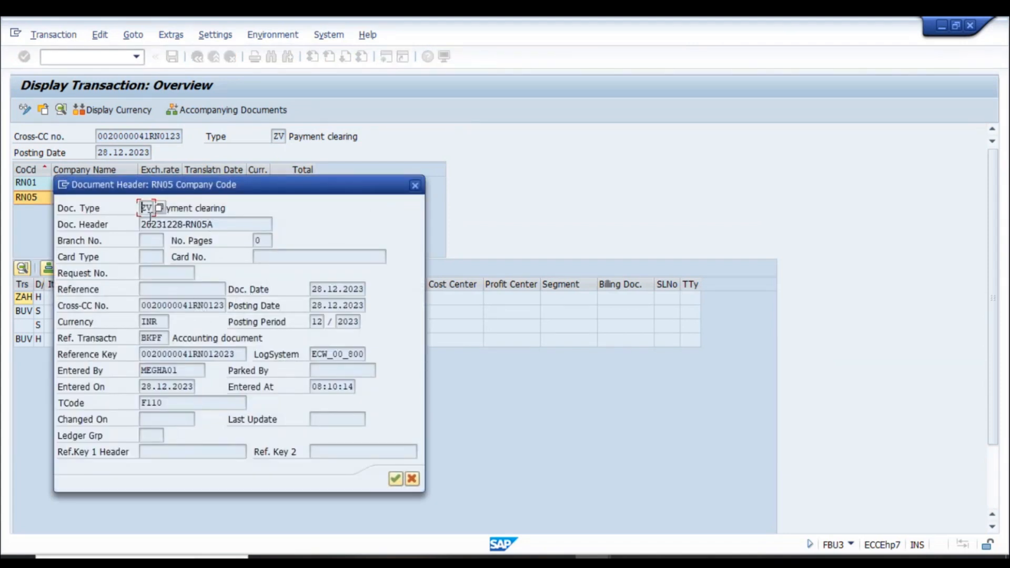
{"action": "left_click", "coordinate": [184, 213]}
{"action": "left_click", "coordinate": [198, 224]}
{"action": "left_click", "coordinate": [415, 186]}
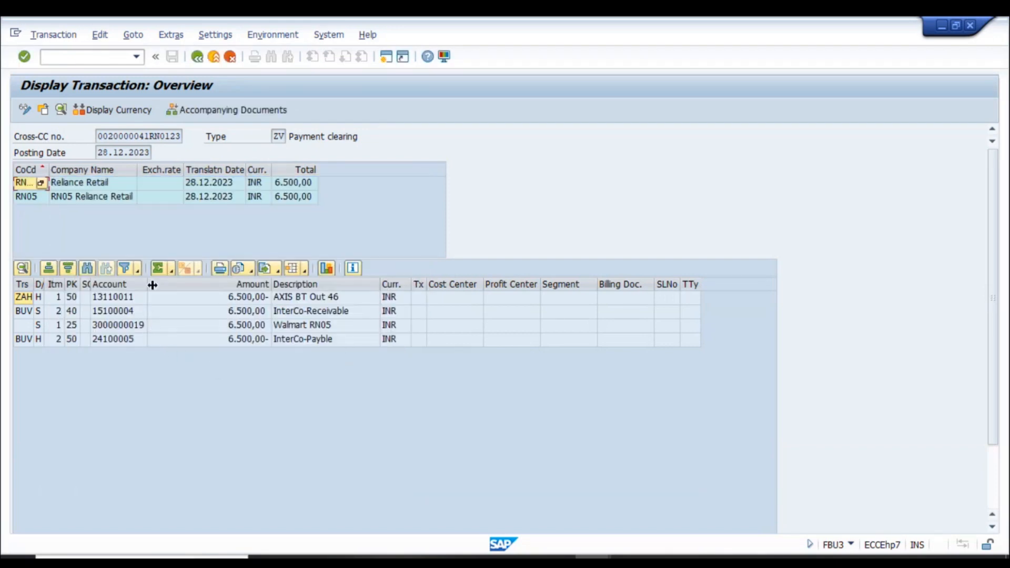
- Open RN05 document 2100000 from the transaction documents and review its header and InterCo-Payble line
{"action": "left_click", "coordinate": [269, 116]}
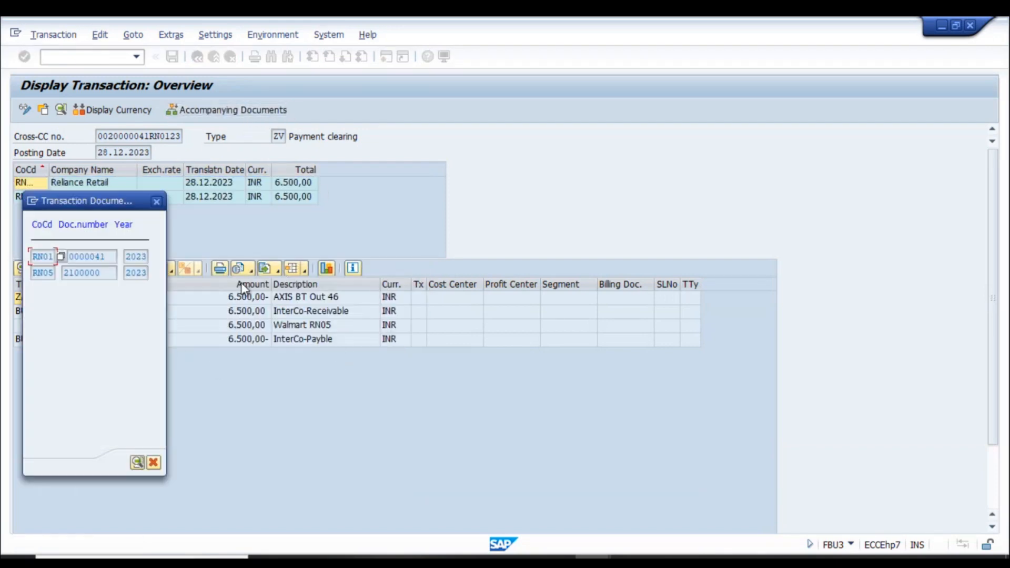
{"action": "double_click", "coordinate": [92, 279]}
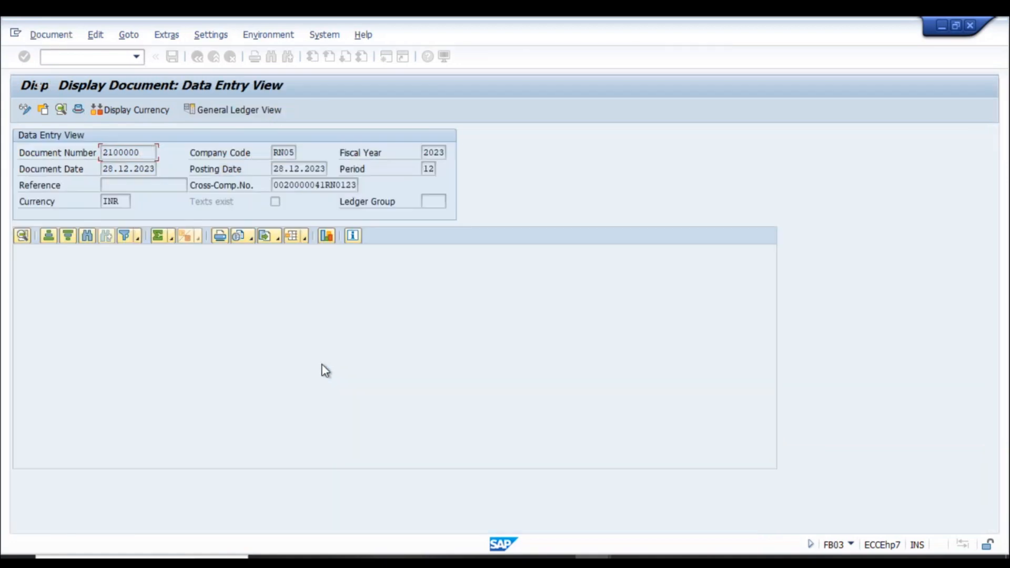
{"action": "left_click", "coordinate": [77, 113]}
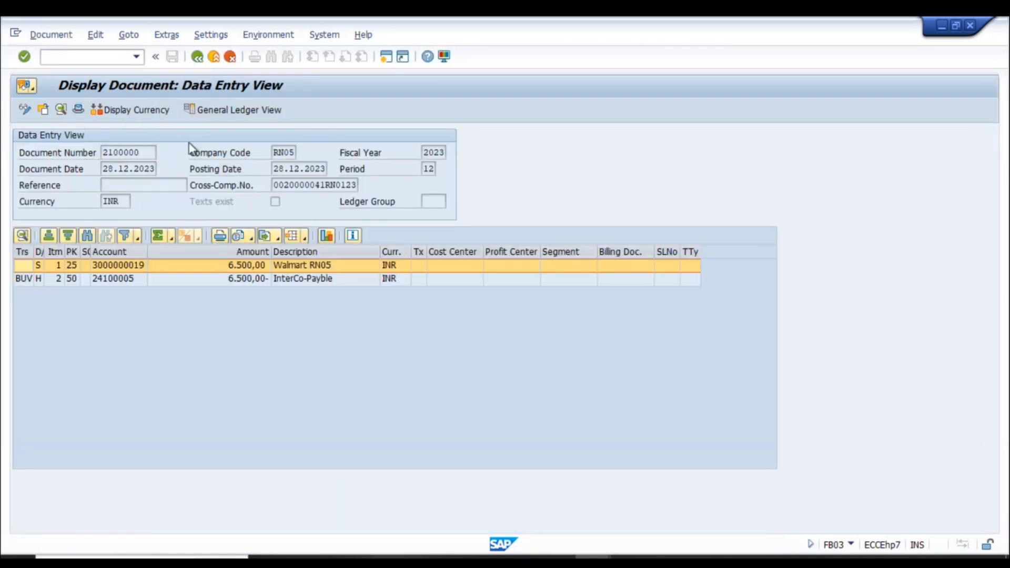
{"action": "left_click", "coordinate": [182, 224]}
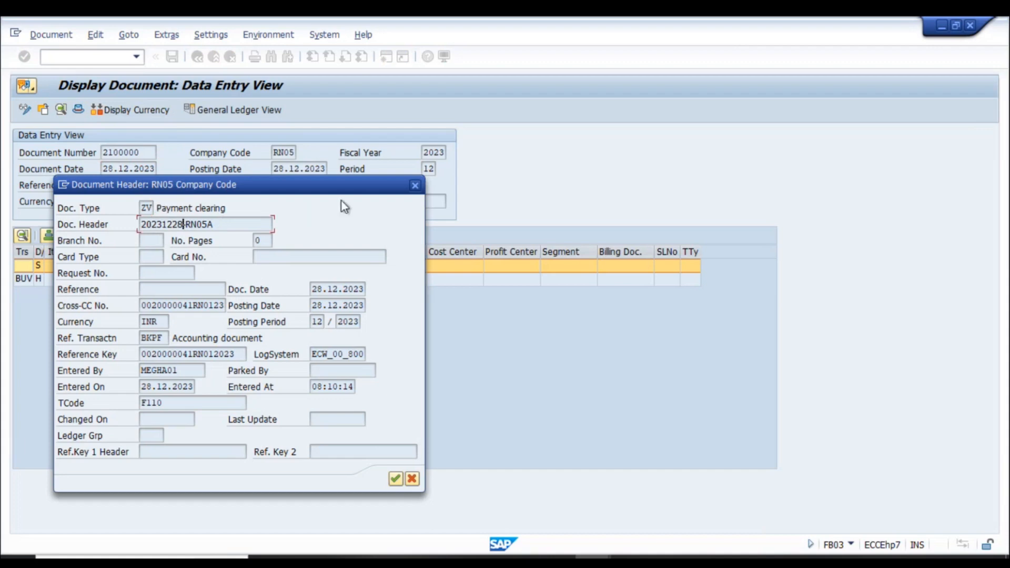
{"action": "left_click", "coordinate": [415, 185]}
{"action": "left_click", "coordinate": [303, 280]}
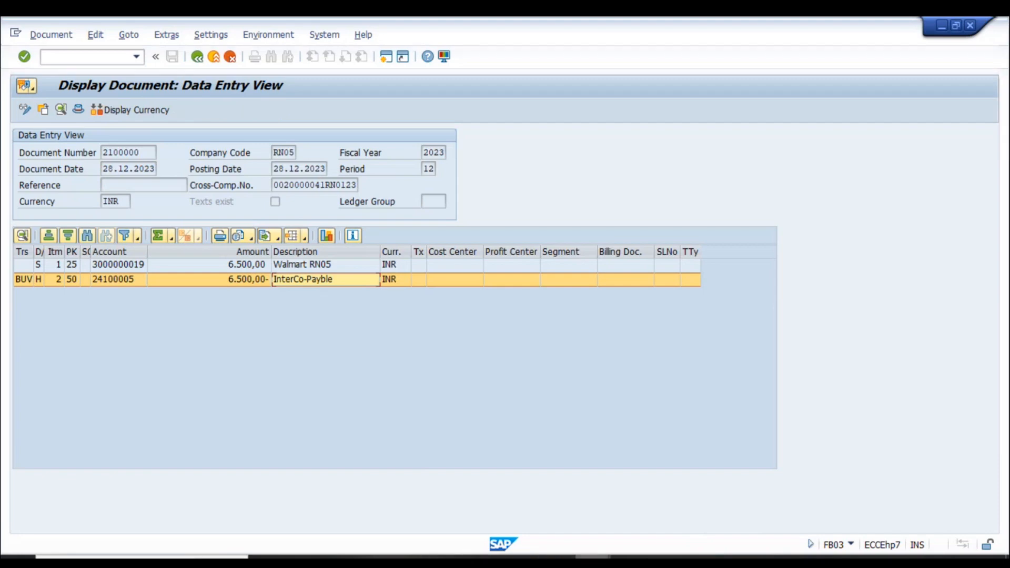
{"action": "left_click", "coordinate": [480, 509]}
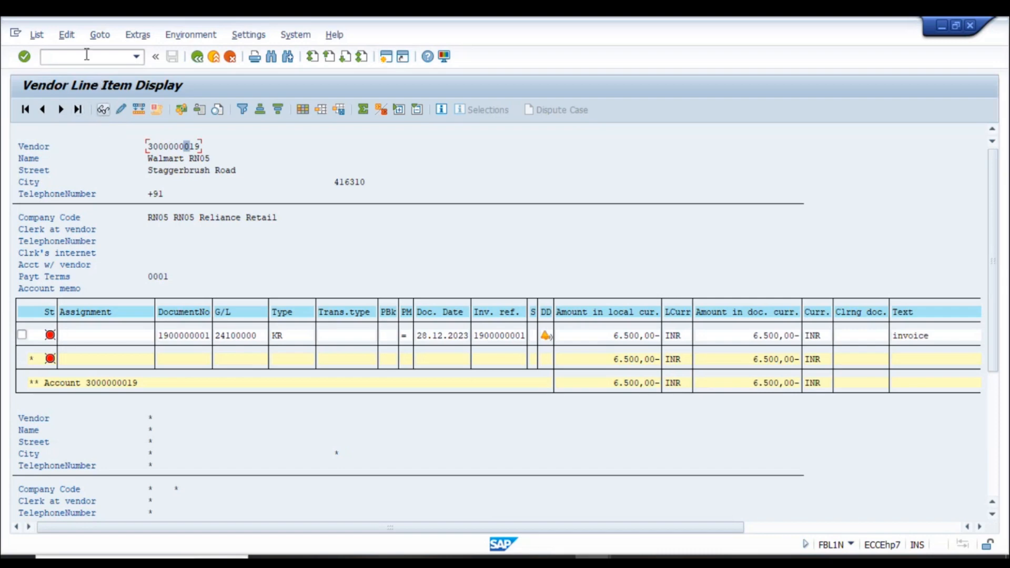
{"action": "left_click", "coordinate": [197, 57]}
{"action": "left_click", "coordinate": [61, 428]}
{"action": "left_click", "coordinate": [25, 109]}
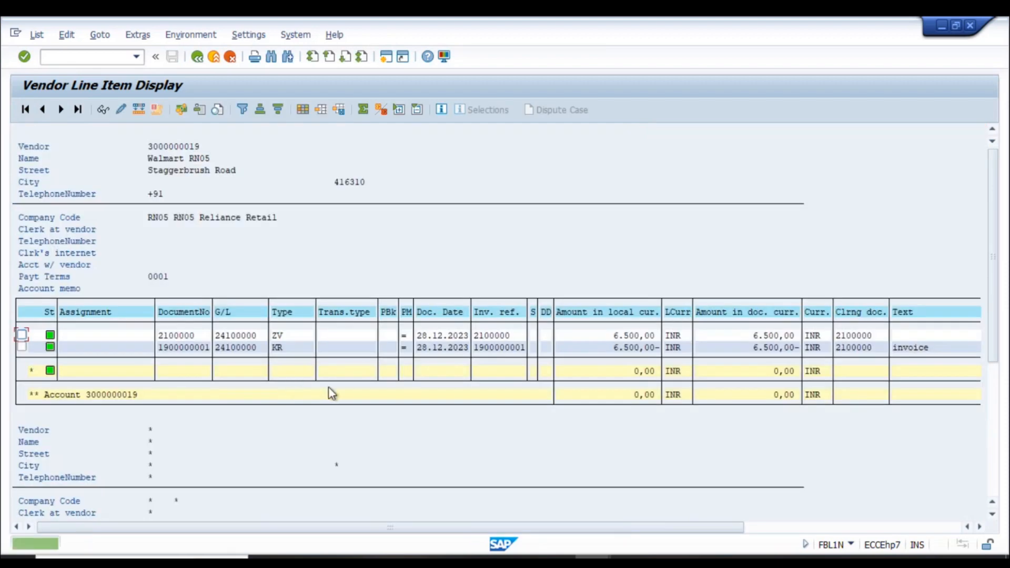
{"action": "left_click", "coordinate": [289, 337]}
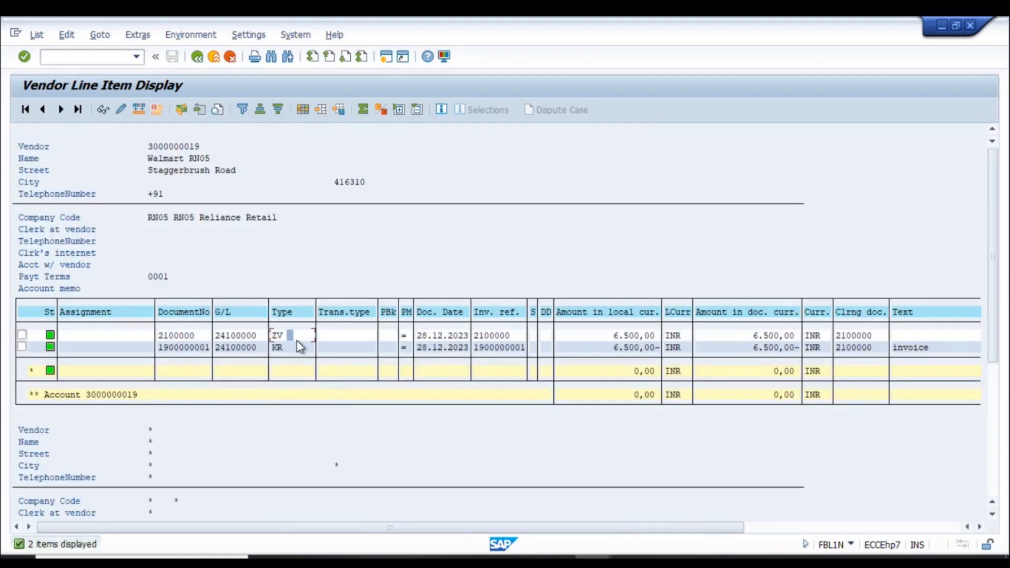
{"action": "left_click", "coordinate": [219, 158]}
{"action": "left_click", "coordinate": [942, 26]}
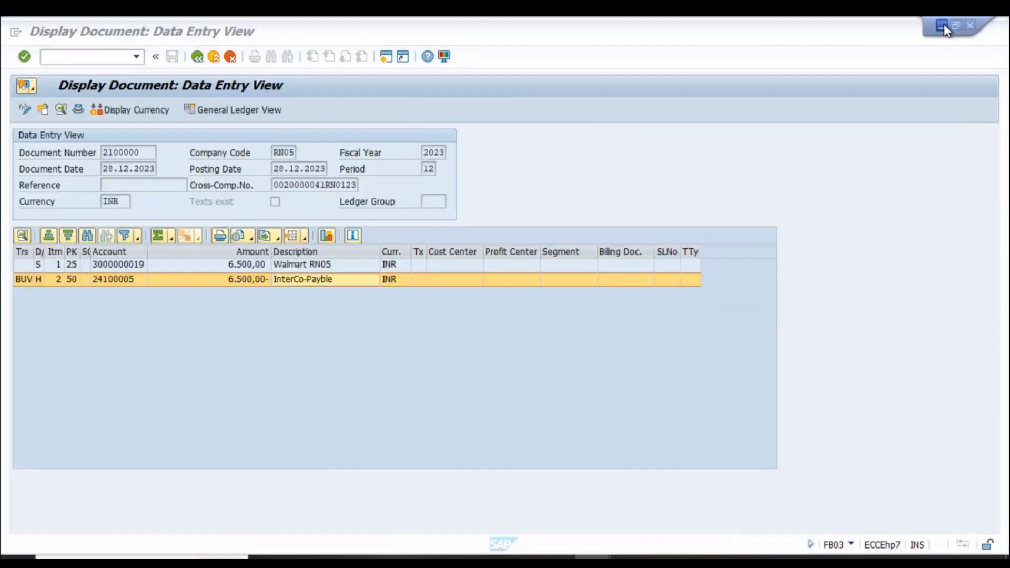
- Open RN01 document 20000041 and view its header showing text RN05A
{"action": "left_click", "coordinate": [199, 60]}
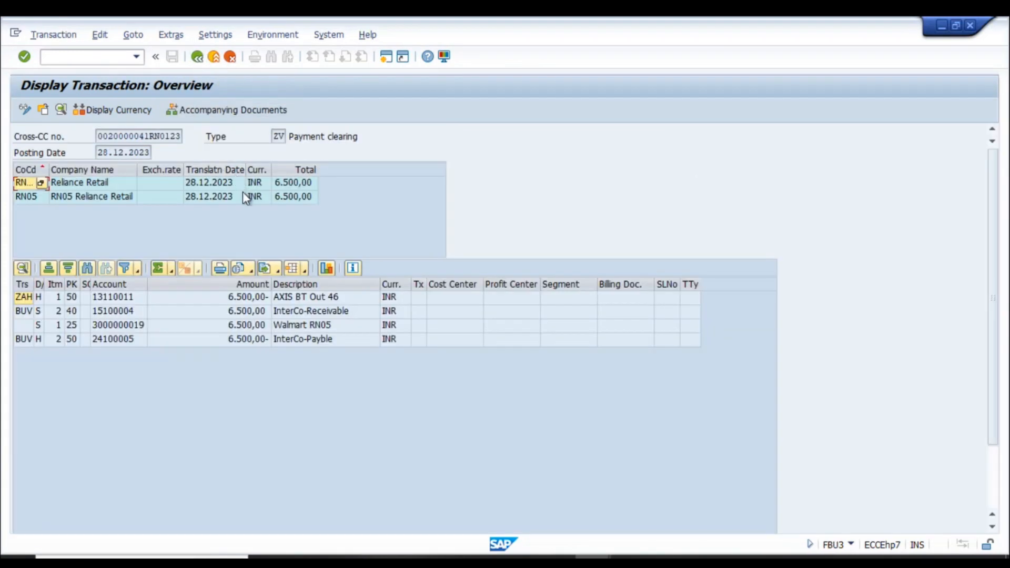
{"action": "left_click", "coordinate": [197, 57]}
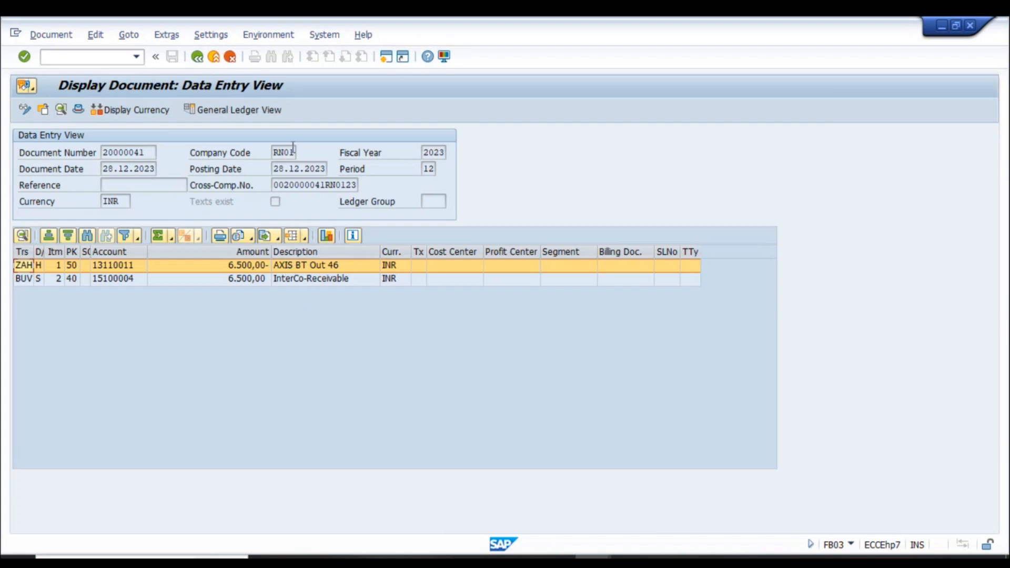
{"action": "left_click", "coordinate": [78, 109]}
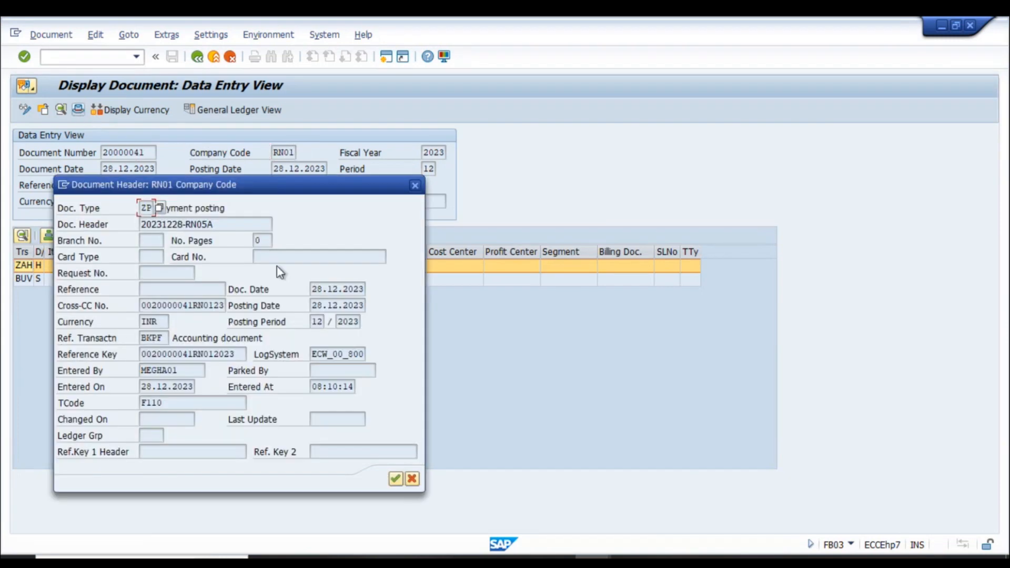
{"action": "left_click", "coordinate": [218, 224]}
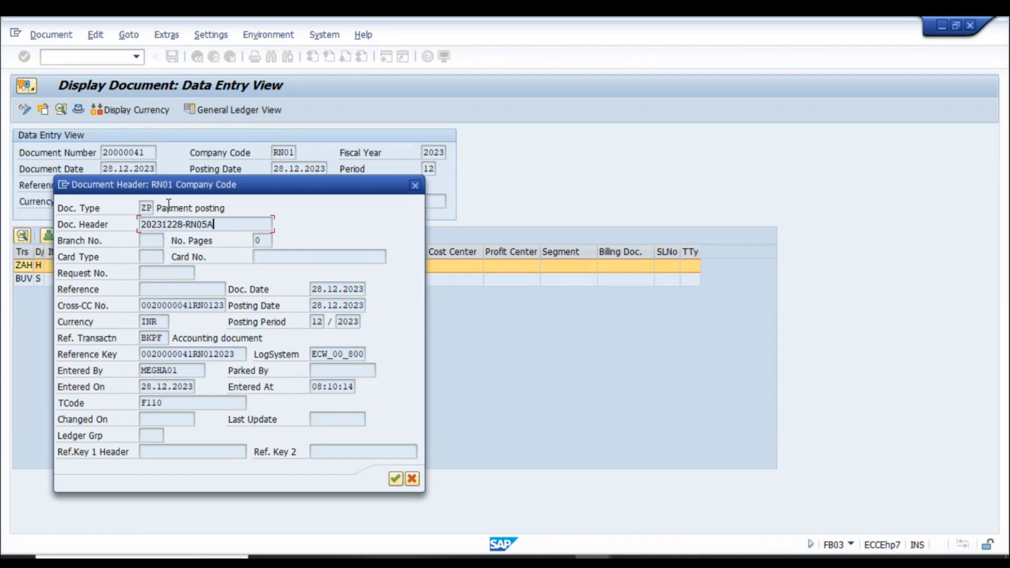
{"action": "left_click_drag", "start_coordinate": [244, 186], "coordinate": [354, 236]}
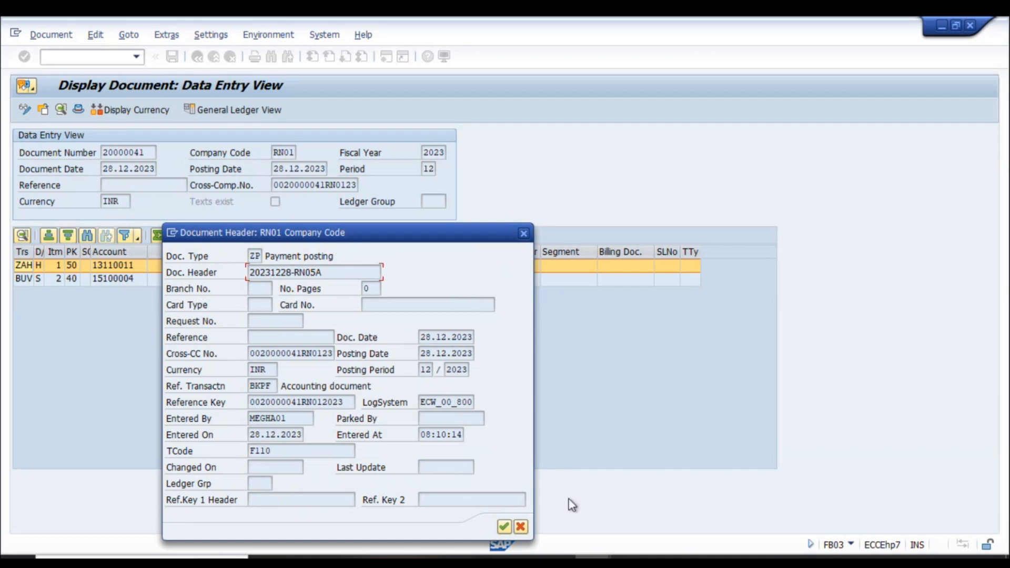
- Compare the header with the India payment method by country settings, then close the header details
{"action": "left_click", "coordinate": [593, 557]}
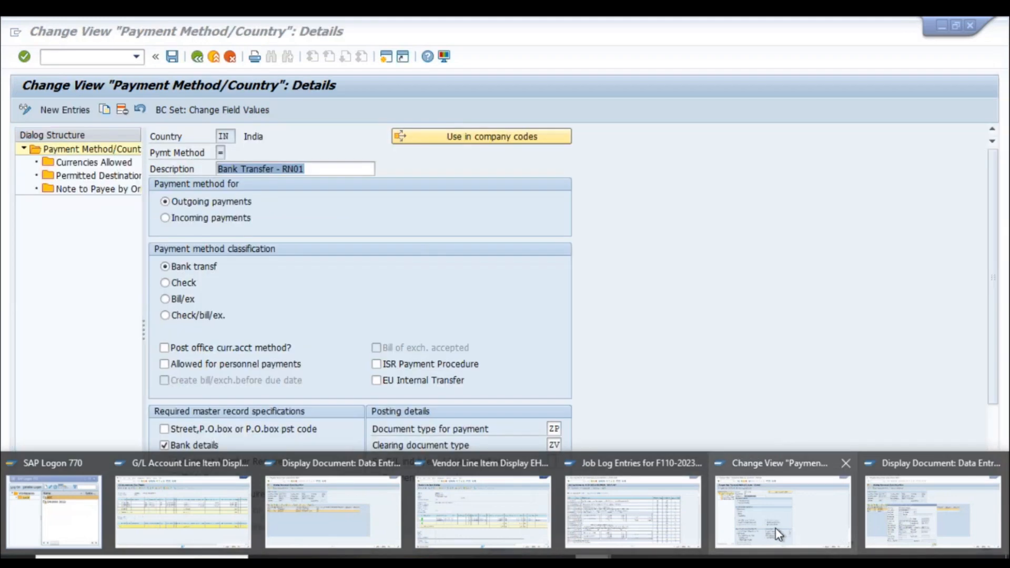
{"action": "left_click", "coordinate": [775, 528]}
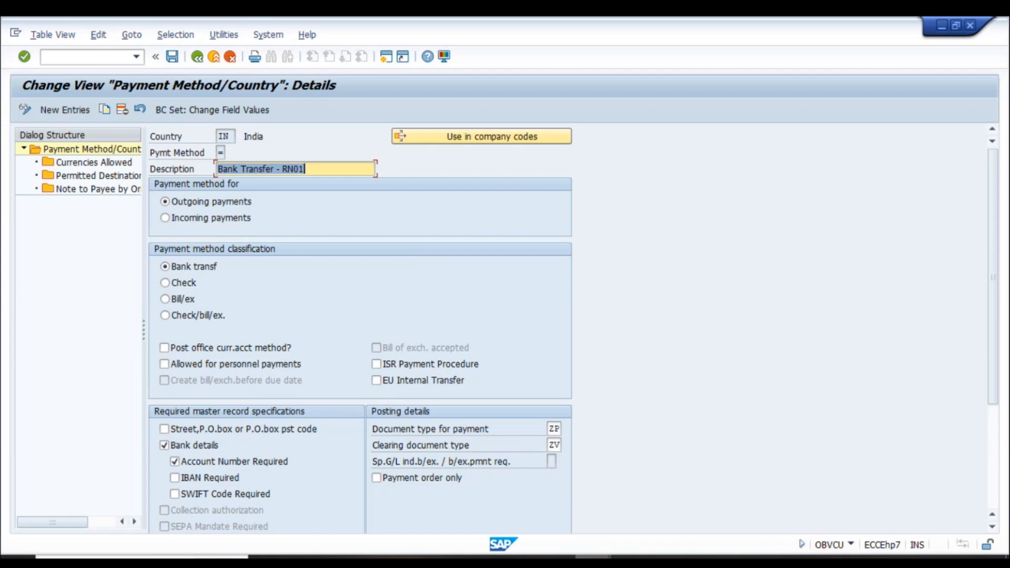
{"action": "left_click", "coordinate": [593, 561]}
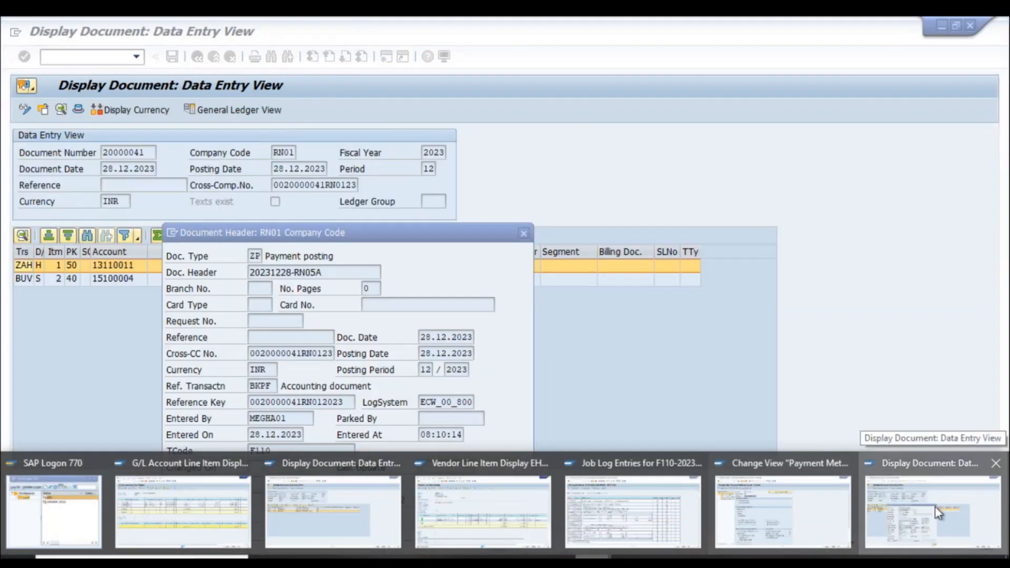
{"action": "left_click", "coordinate": [935, 506]}
{"action": "left_click_drag", "start_coordinate": [532, 240], "coordinate": [578, 171]}
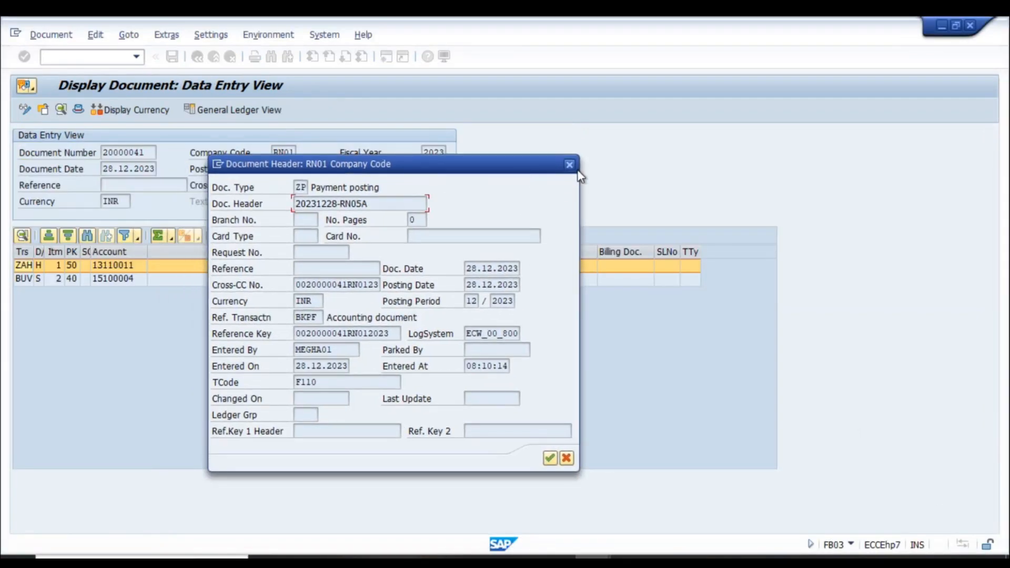
{"action": "left_click", "coordinate": [569, 165]}
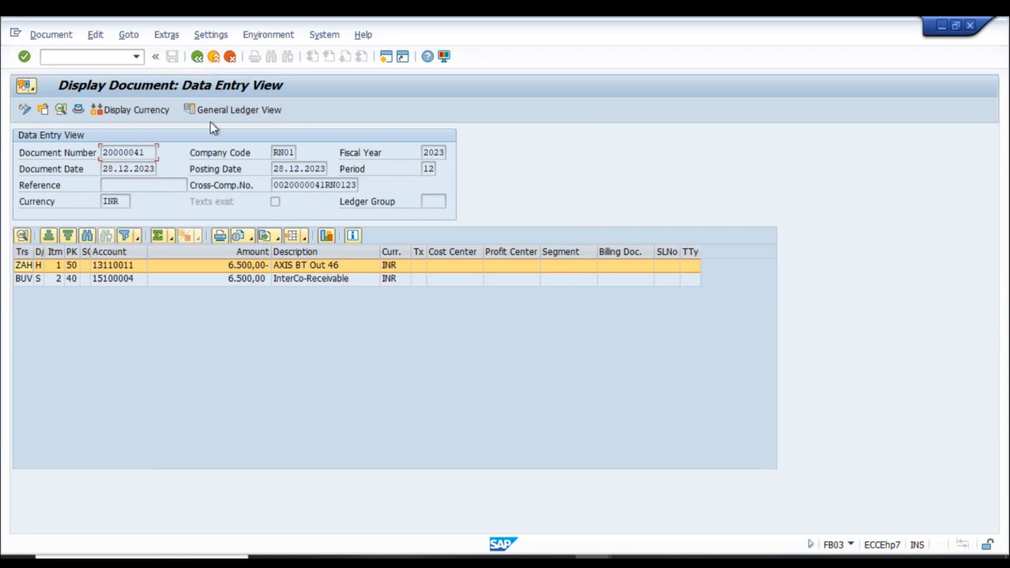
- Close the RN01 document display and switch to the F110 payment run job log
{"action": "left_click", "coordinate": [197, 57]}
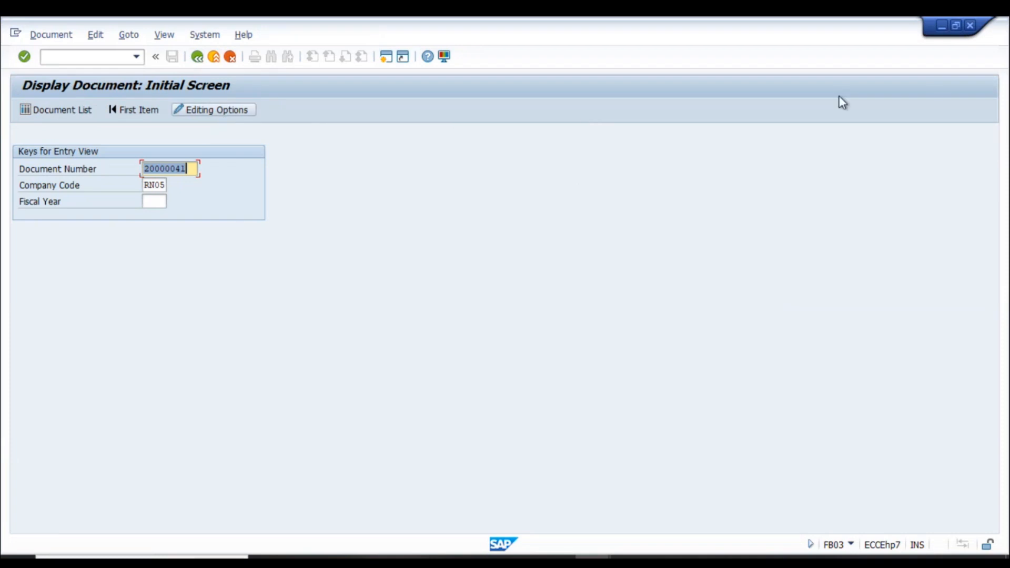
{"action": "left_click", "coordinate": [971, 26]}
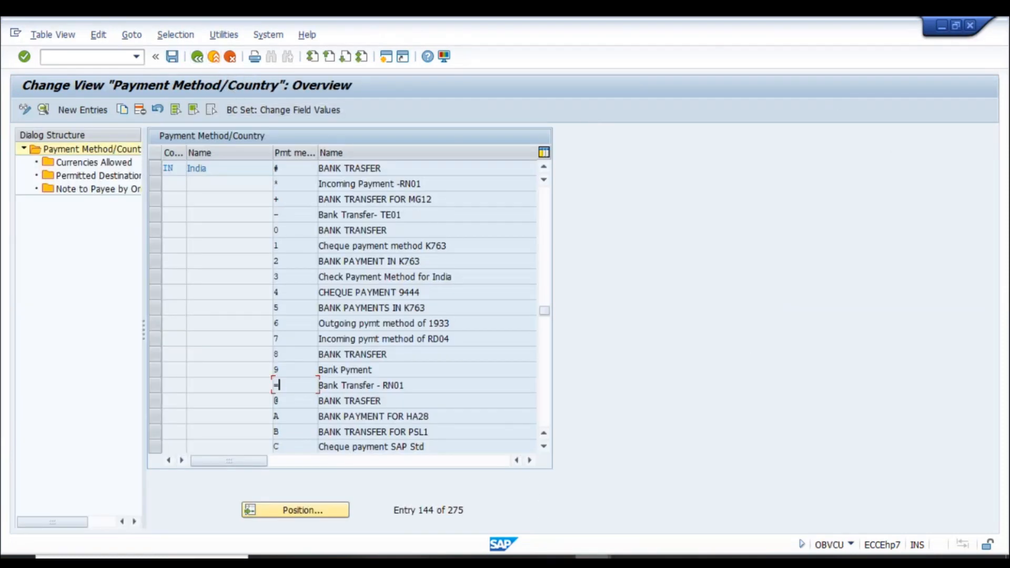
{"action": "left_click", "coordinate": [592, 557]}
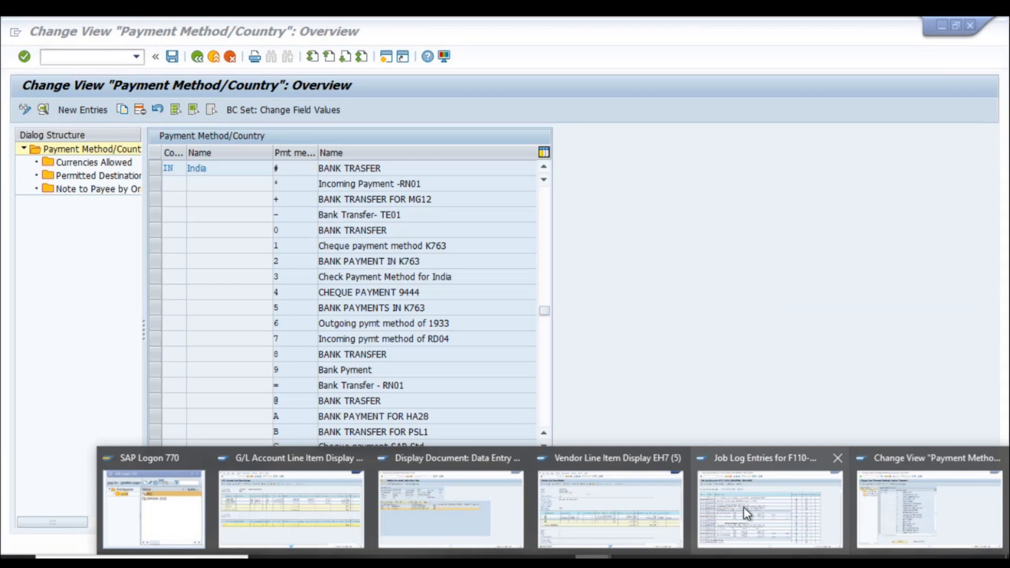
{"action": "left_click", "coordinate": [747, 513]}
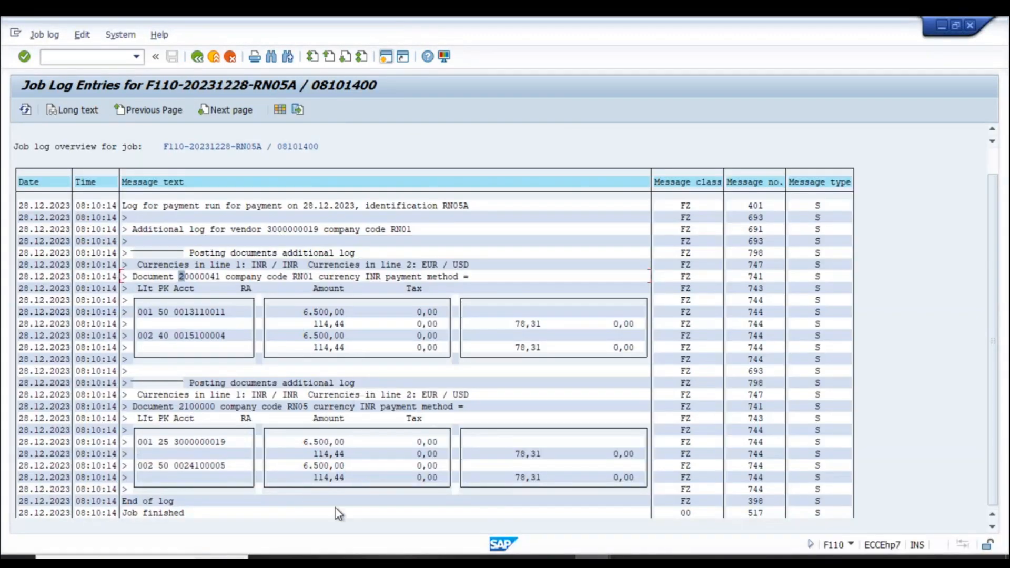
{"action": "scroll", "coordinate": [368, 494], "scroll_direction": "down", "scroll_amount": 1}
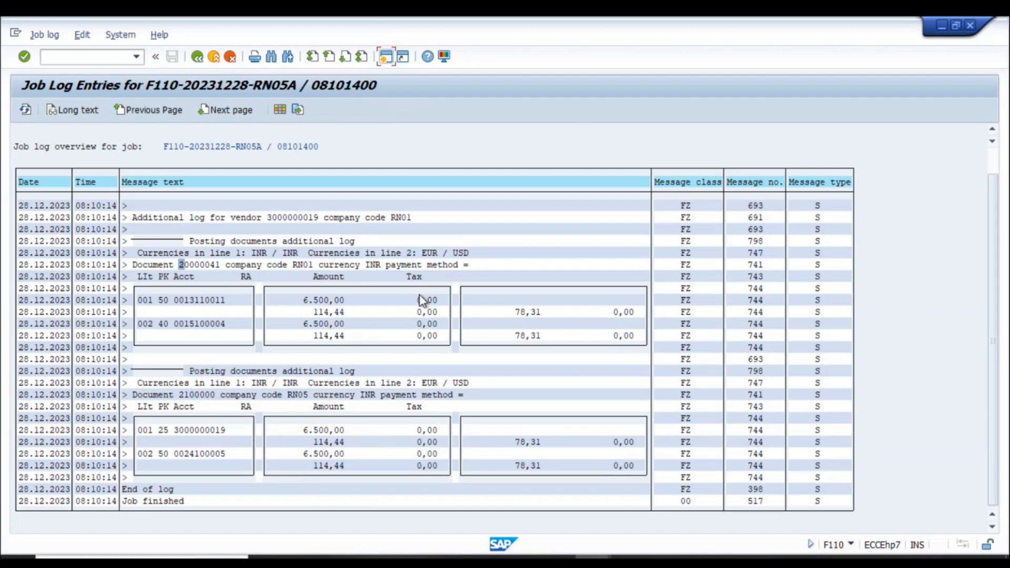
{"action": "left_click", "coordinate": [593, 560]}
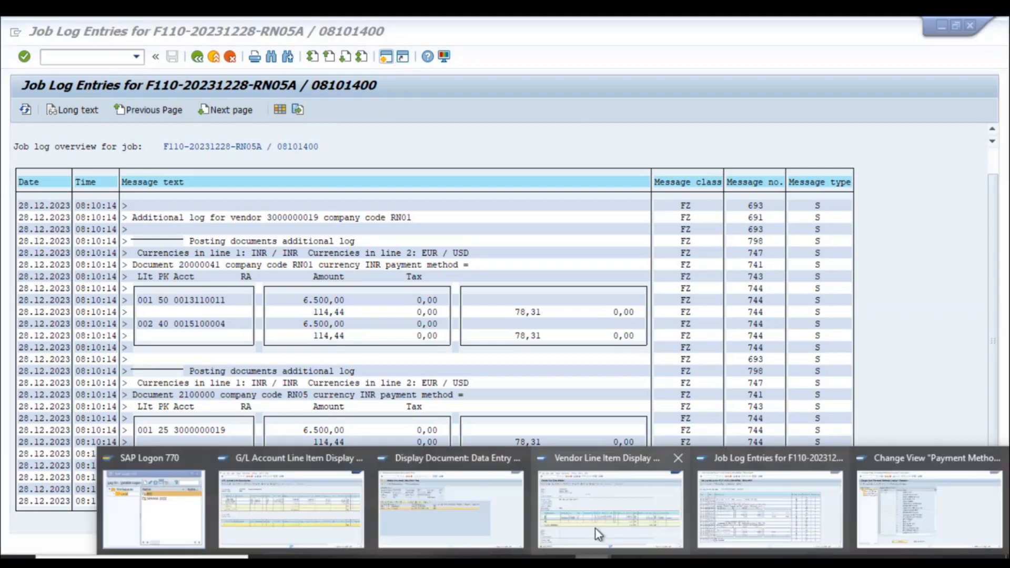
- Show the cleared vendor line items, then review row 3943 of the Batch-1 Contents workbook
{"action": "left_click", "coordinate": [595, 521]}
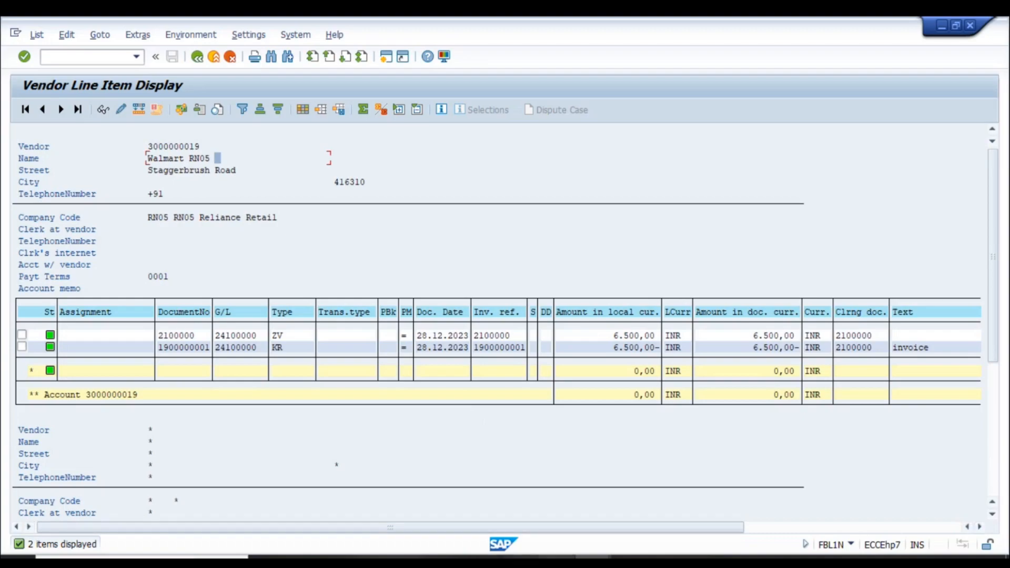
{"action": "key", "text": "alt+Tab"}
{"action": "scroll", "coordinate": [440, 484], "scroll_direction": "down", "scroll_amount": 3}
{"action": "left_click", "coordinate": [313, 351]}
{"action": "left_click", "coordinate": [322, 317]}
{"action": "key", "text": "Right"}
{"action": "key", "text": "Right"}
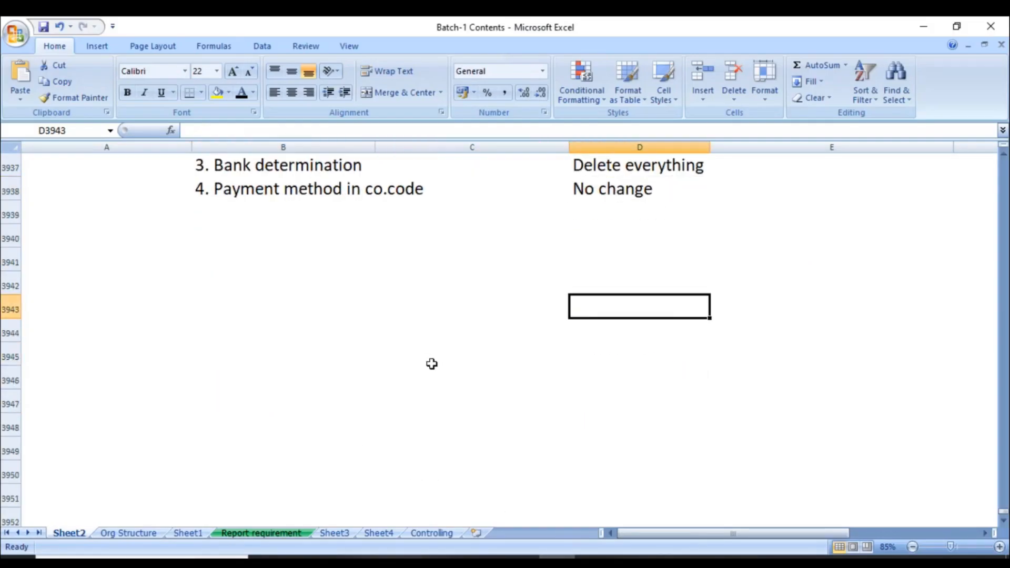
- Note RN01 in B3943 with Cash in hand marked Dr on the same row
{"action": "key", "text": "Left"}
{"action": "key", "text": "Left"}
{"action": "type", "text": "RN"}
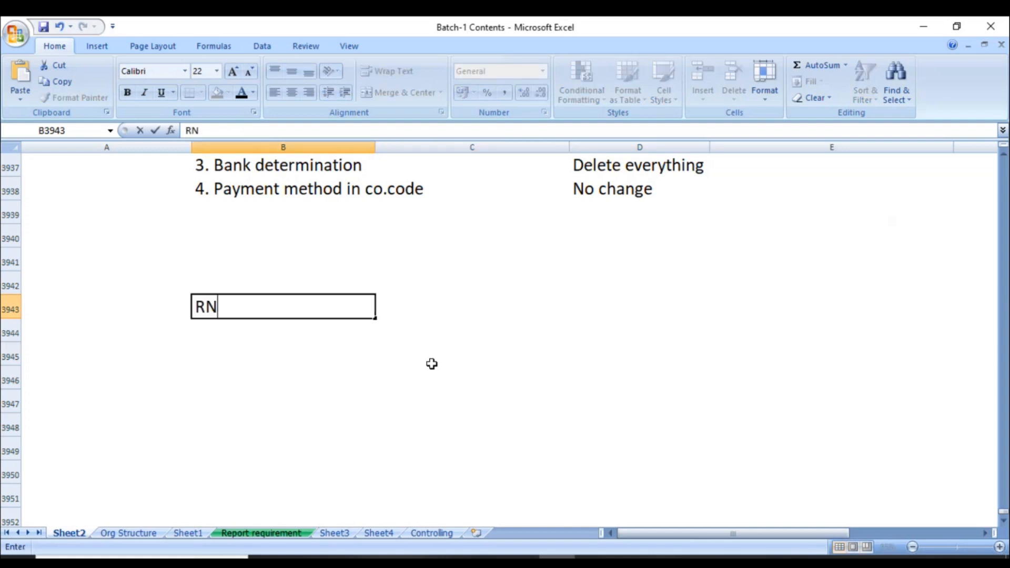
{"action": "type", "text": "01"}
{"action": "key", "text": "Return"}
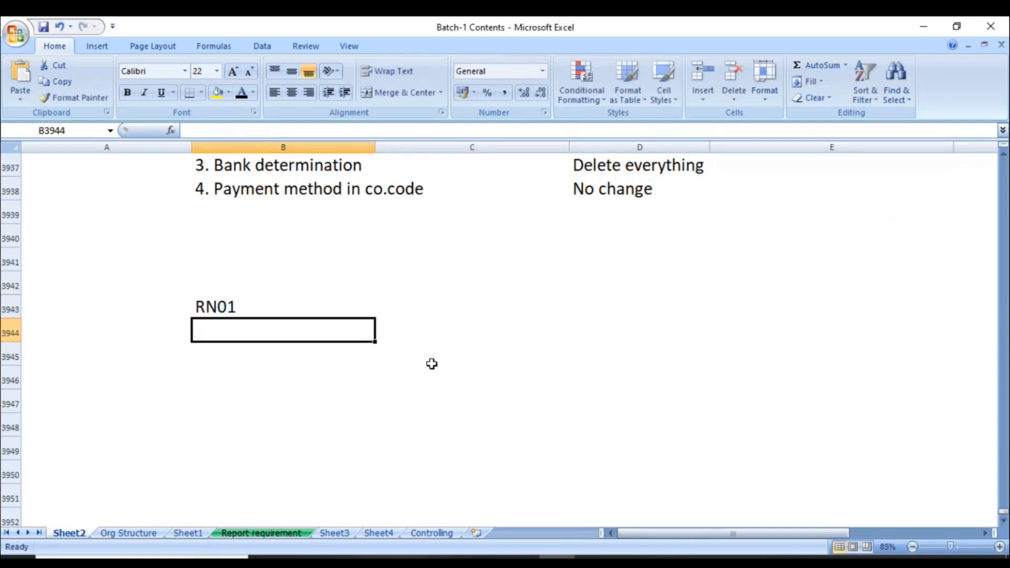
{"action": "key", "text": "Up"}
{"action": "key", "text": "Right"}
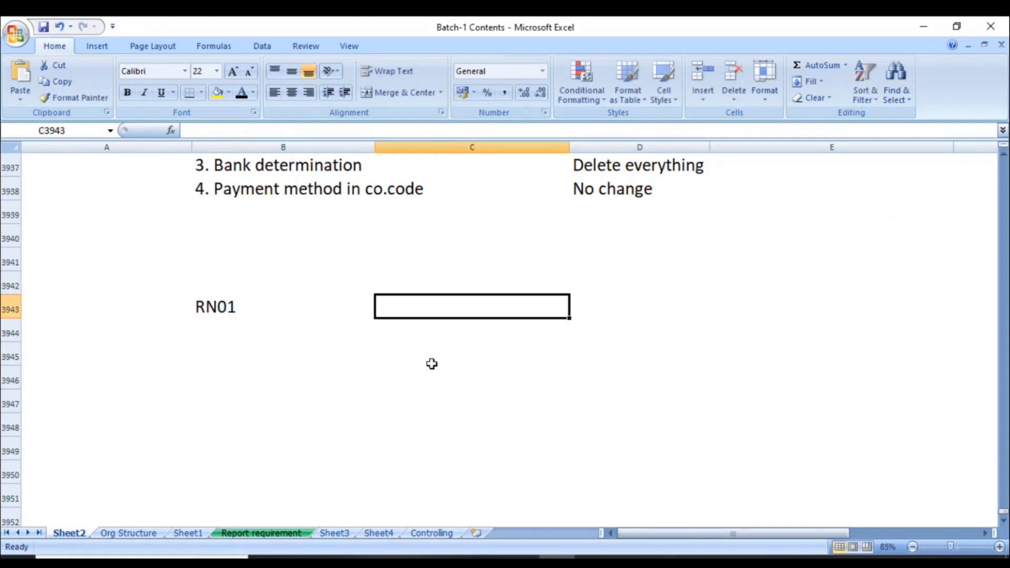
{"action": "type", "text": "Cash in hand"}
{"action": "key", "text": "Tab"}
{"action": "type", "text": "Dr"}
{"action": "key", "text": "Return"}
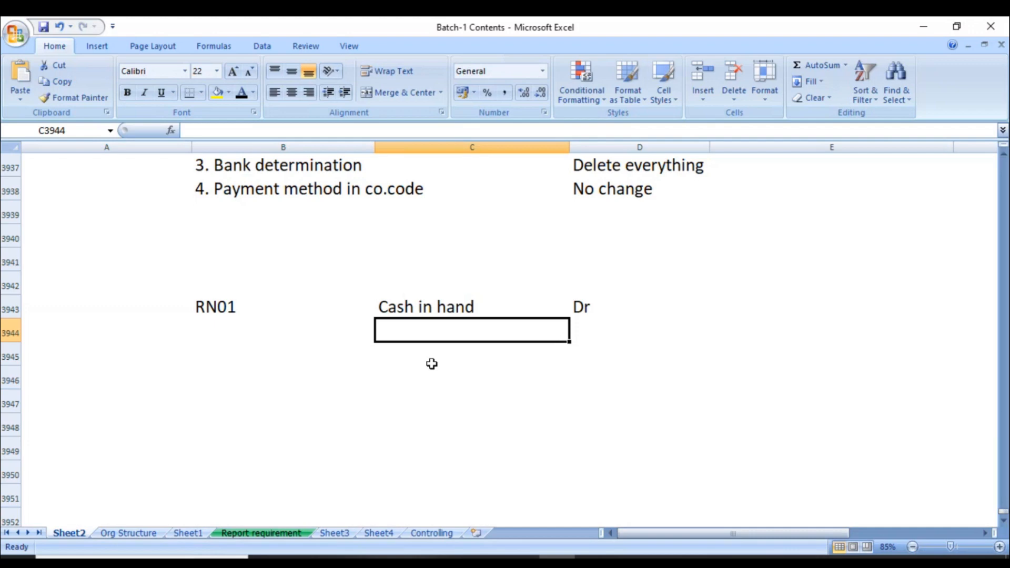
- Add Cash in hand marked Cr on row 3944 beneath the Dr line
{"action": "key", "text": "Tab"}
{"action": "type", "text": "Cr"}
{"action": "key", "text": "Return"}
{"action": "key", "text": "Up"}
{"action": "type", "text": "Cash "}
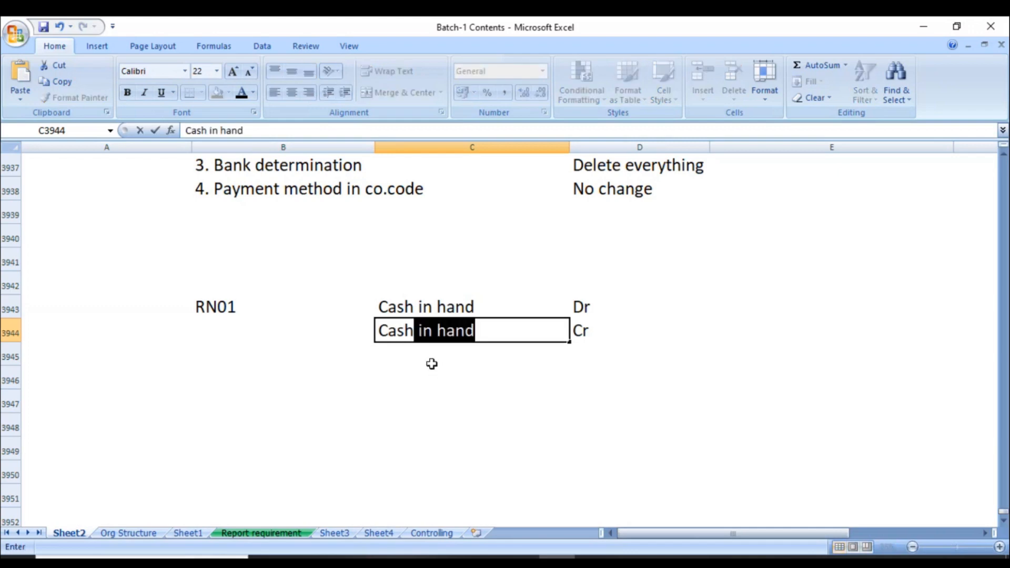
{"action": "type", "text": "in H"}
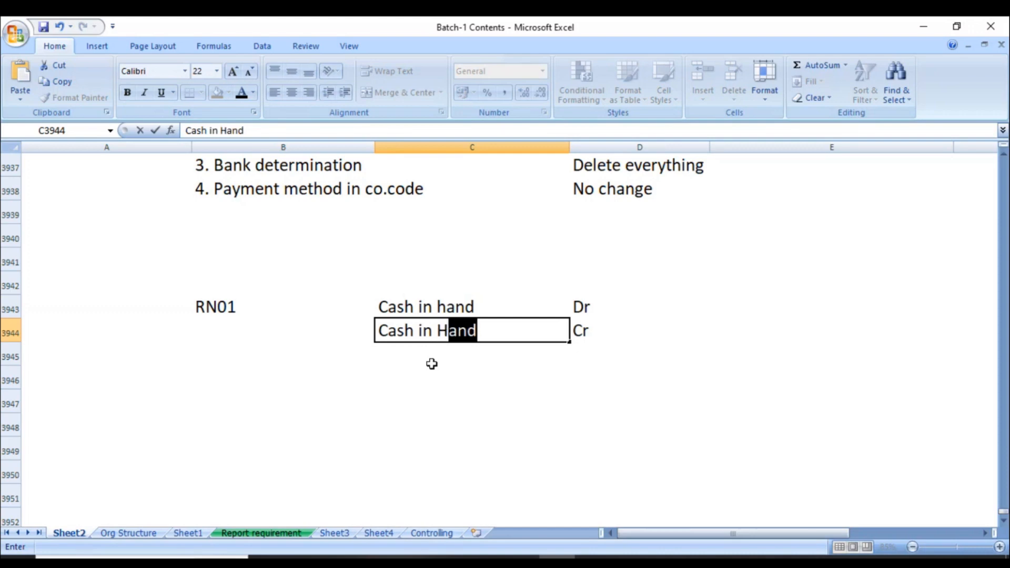
{"action": "key", "text": "Delete"}
{"action": "key", "text": "BackSpace"}
{"action": "type", "text": "hand"}
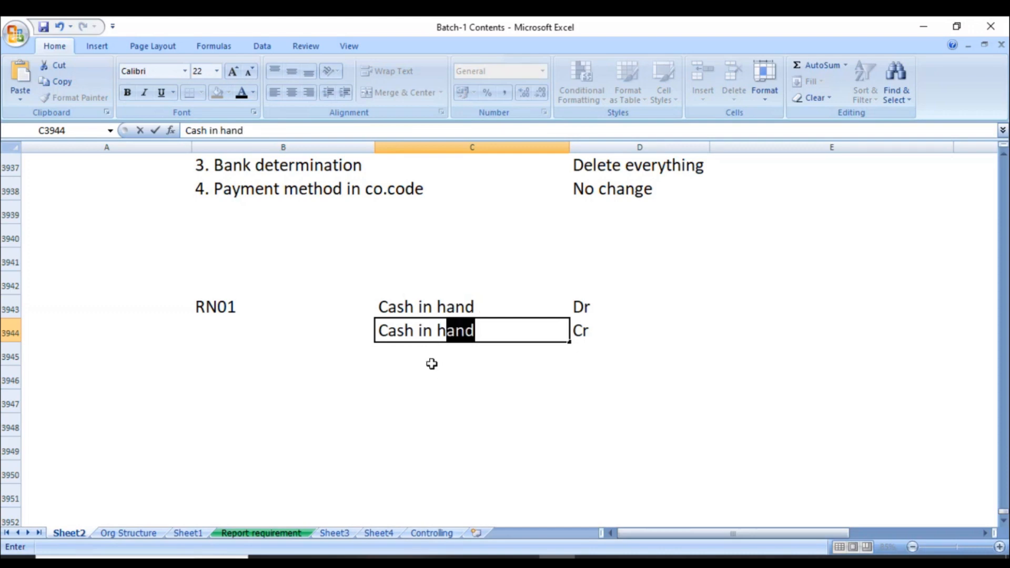
{"action": "key", "text": "Return"}
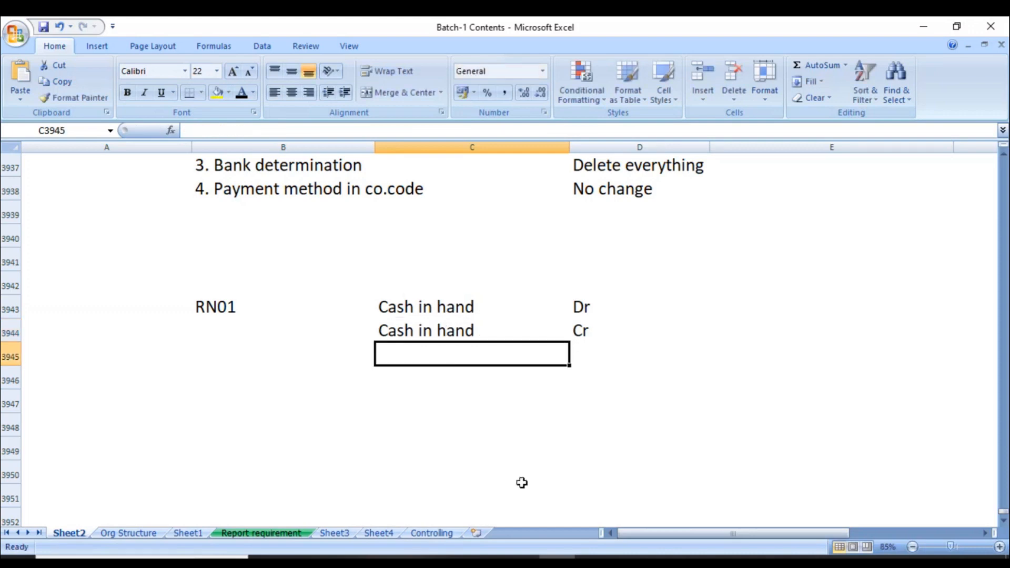
{"action": "left_click", "coordinate": [594, 563]}
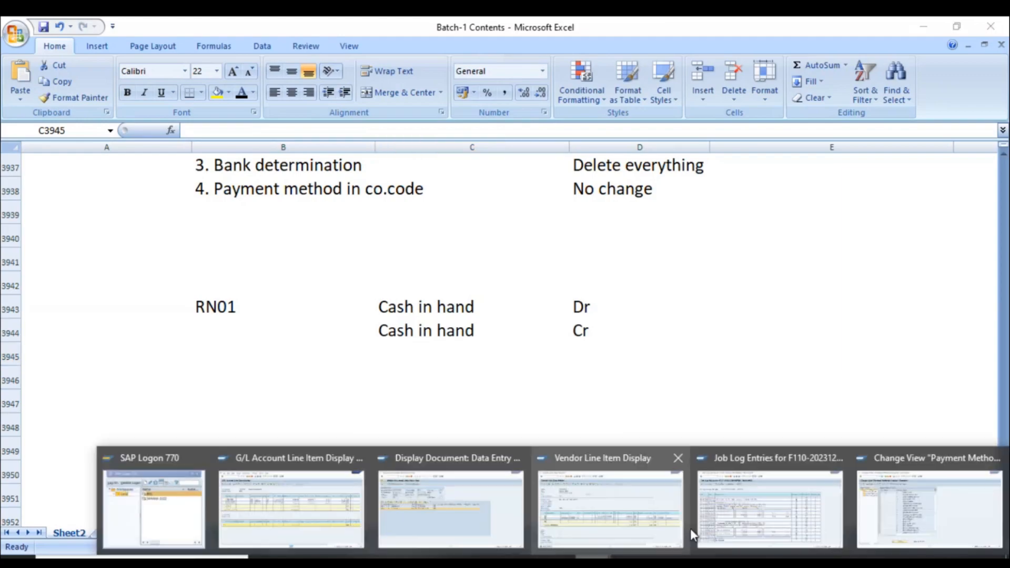
- Look up G/L account 12100000 Cash in hand under CASH BALANCES in FS00
{"action": "left_click", "coordinate": [911, 515]}
{"action": "type", "text": "00"}
{"action": "key", "text": "Return"}
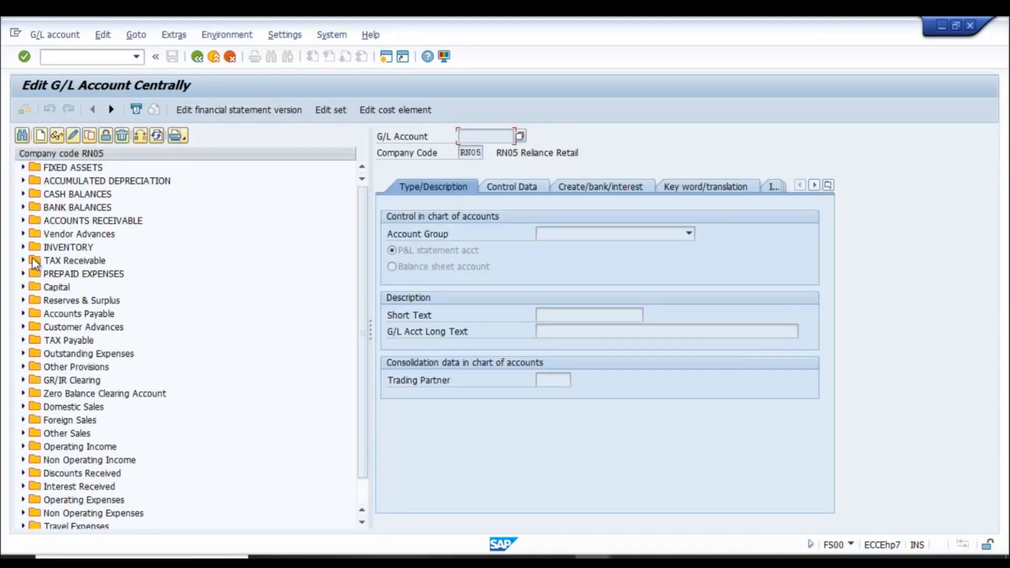
{"action": "left_click", "coordinate": [23, 194]}
{"action": "left_click", "coordinate": [76, 208]}
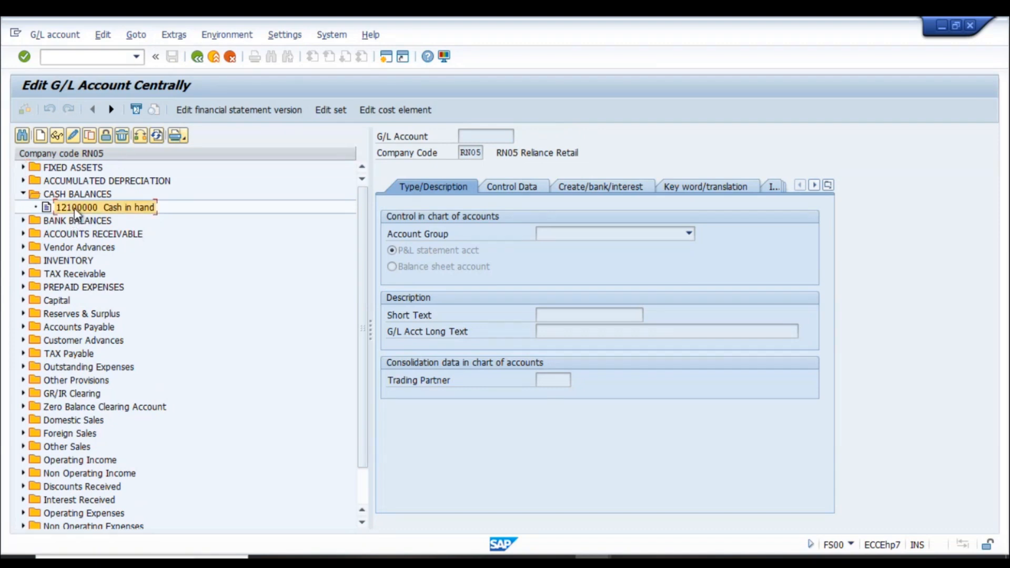
{"action": "left_click", "coordinate": [82, 61]}
{"action": "type", "text": "/"}
{"action": "key", "text": "Return"}
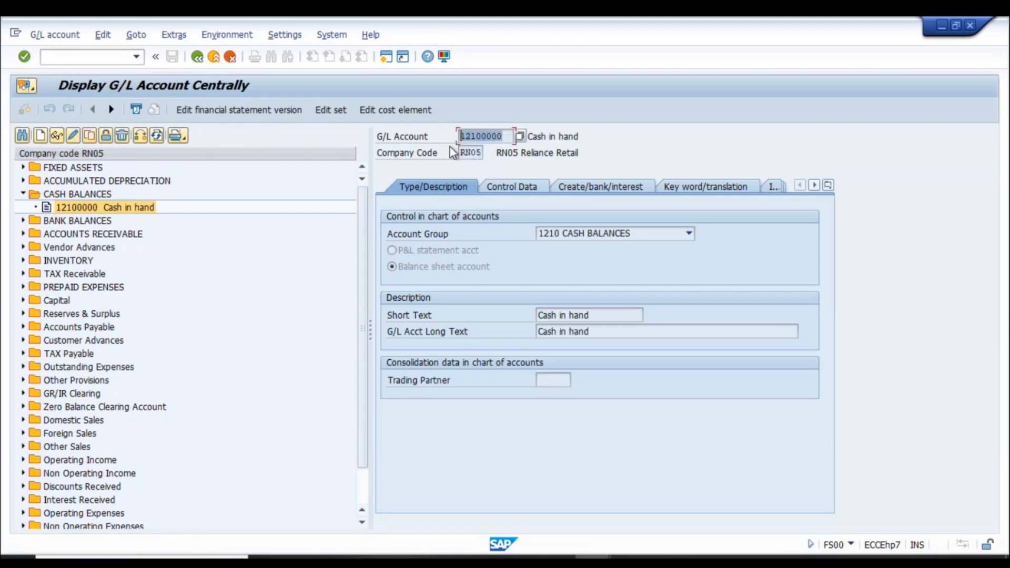
- Start FB50 G/L account document entry for company code RN01
{"action": "left_click", "coordinate": [72, 56]}
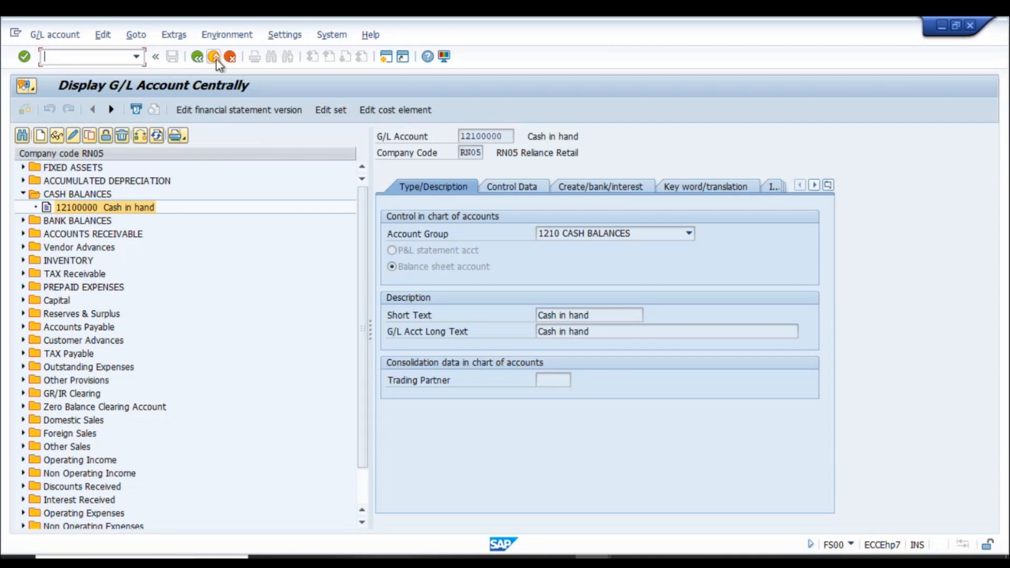
{"action": "type", "text": "/nfb50"}
{"action": "key", "text": "Return"}
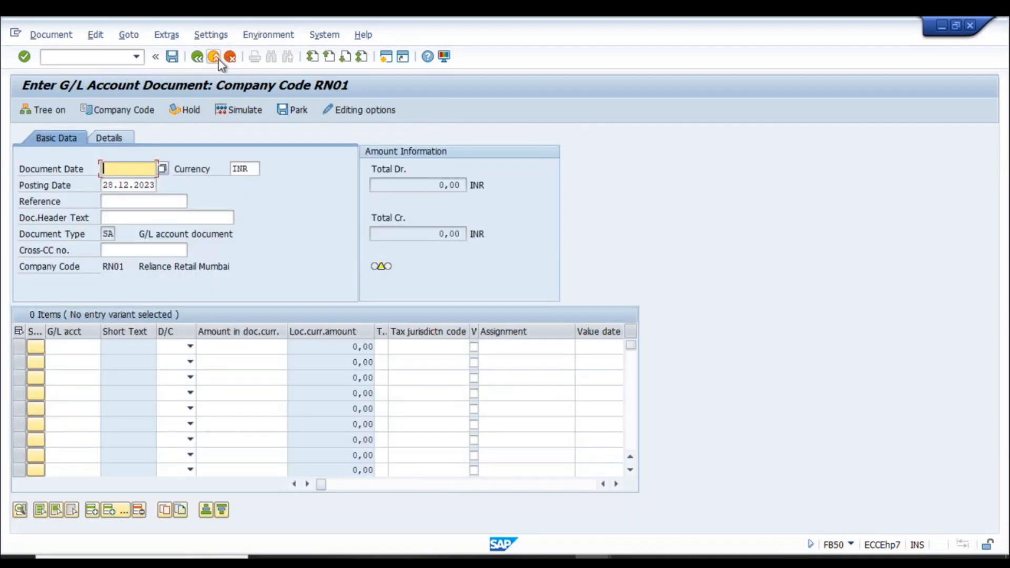
- Fill the header: document date 28.12.2023, reference 'cash', header text 'cash recpt'
{"action": "type", "text": "28.11.2023"}
{"action": "key", "text": "Down"}
{"action": "key", "text": "Return"}
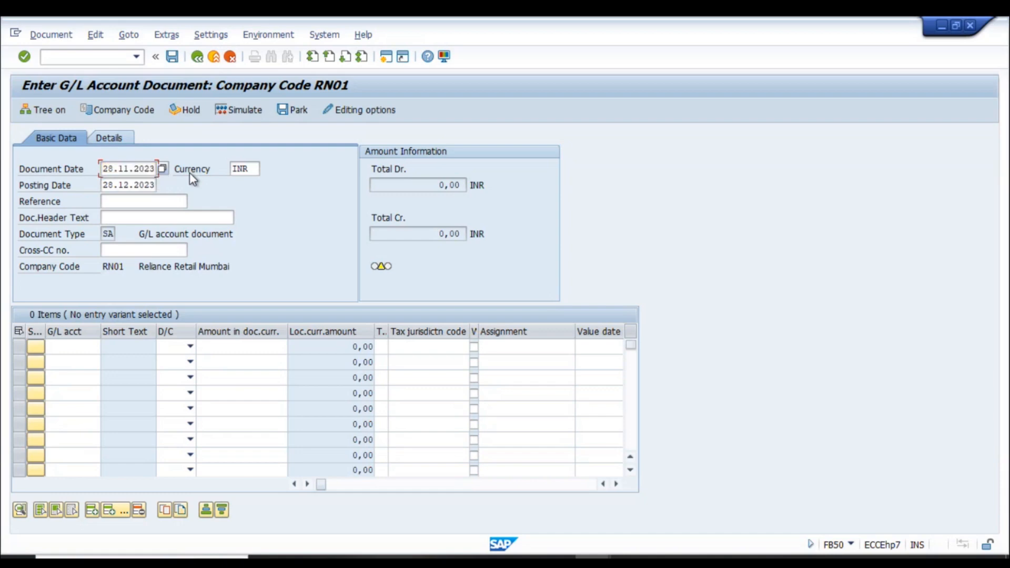
{"action": "key", "text": "Tab"}
{"action": "key", "text": "shift+Tab"}
{"action": "key", "text": "Left"}
{"action": "key", "text": "Left"}
{"action": "key", "text": "Left"}
{"action": "key", "text": "Left"}
{"action": "key", "text": "BackSpace"}
{"action": "type", "text": "2"}
{"action": "key", "text": "Tab"}
{"action": "key", "text": "Tab"}
{"action": "key", "text": "Tab"}
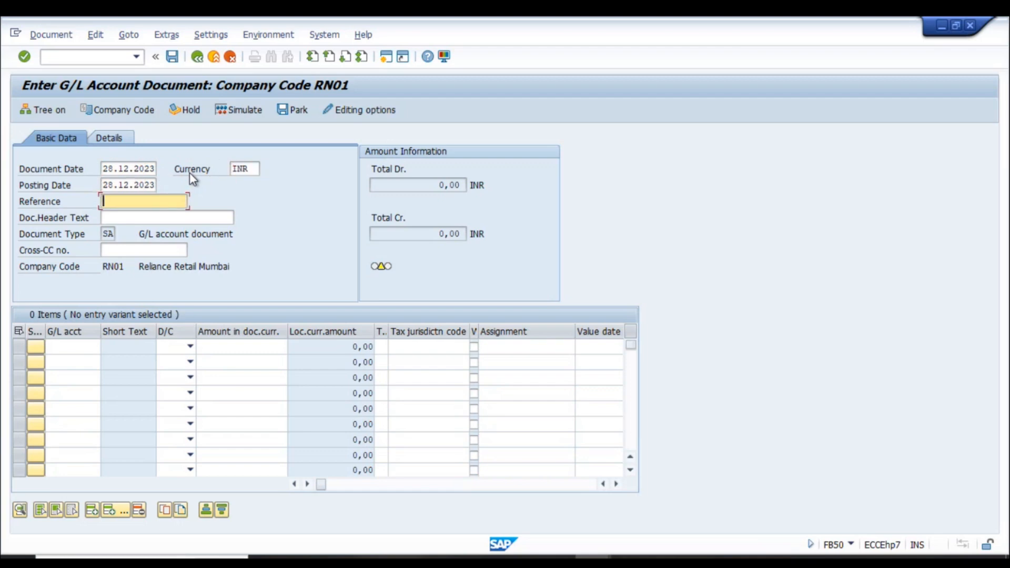
{"action": "type", "text": "cah"}
{"action": "key", "text": "BackSpace"}
{"action": "type", "text": "sh"}
{"action": "key", "text": "Tab"}
{"action": "type", "text": "cash recp"}
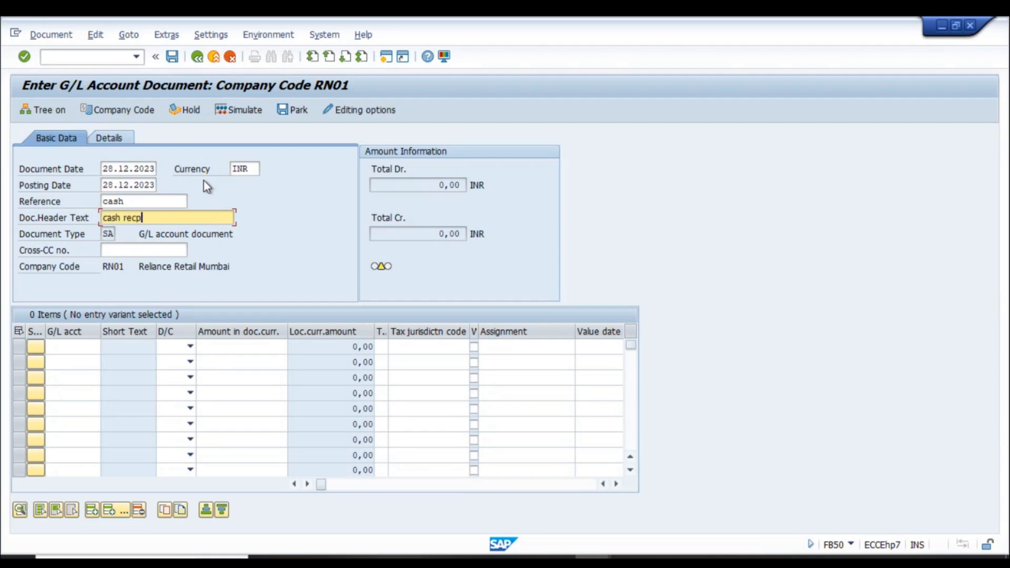
{"action": "type", "text": "t"}
{"action": "key", "text": "Tab"}
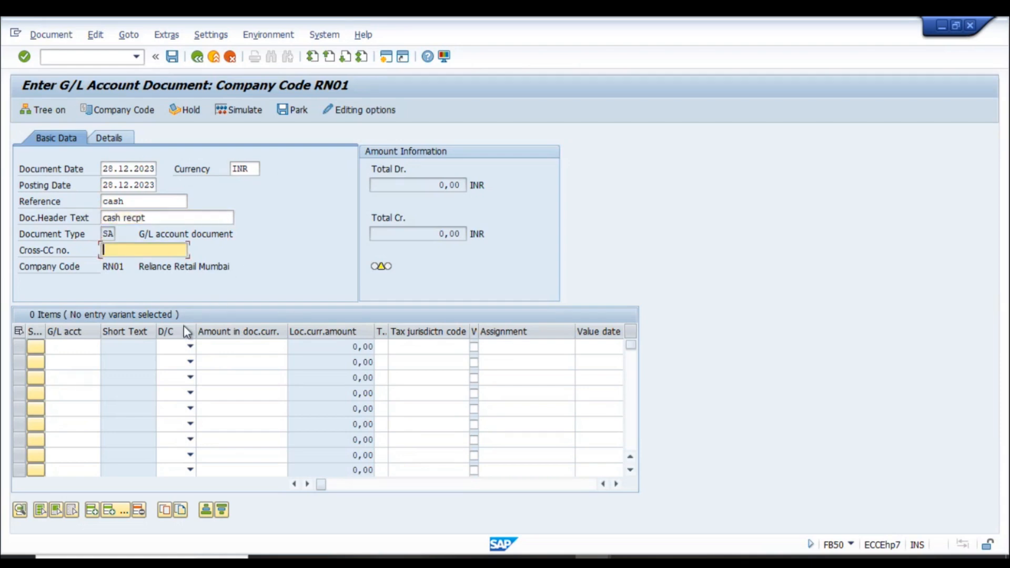
- Enter the first line: Cash in hand 12100000 as a 9000 debit
{"action": "left_click", "coordinate": [71, 348]}
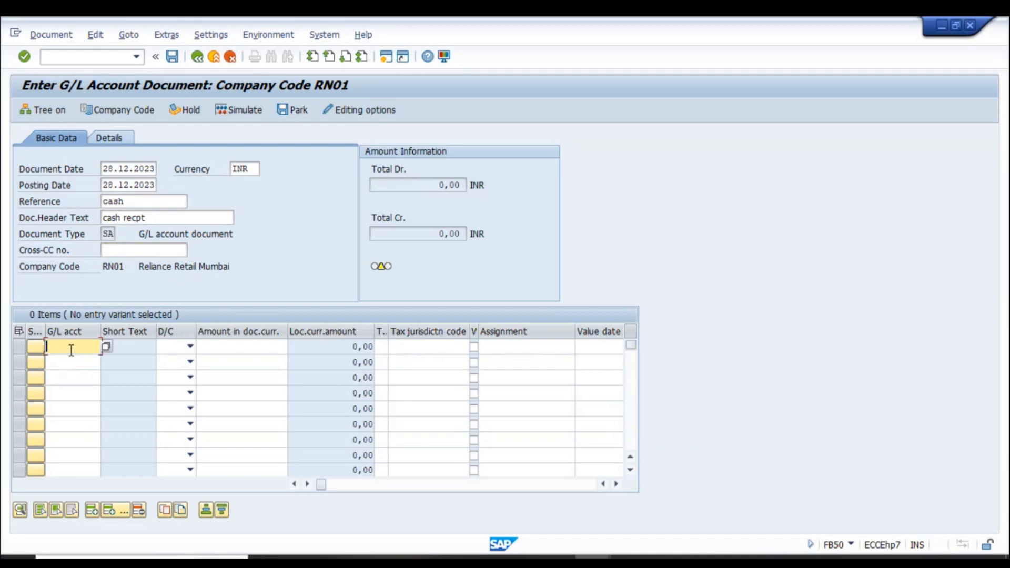
{"action": "type", "text": "12100000"}
{"action": "key", "text": "Tab"}
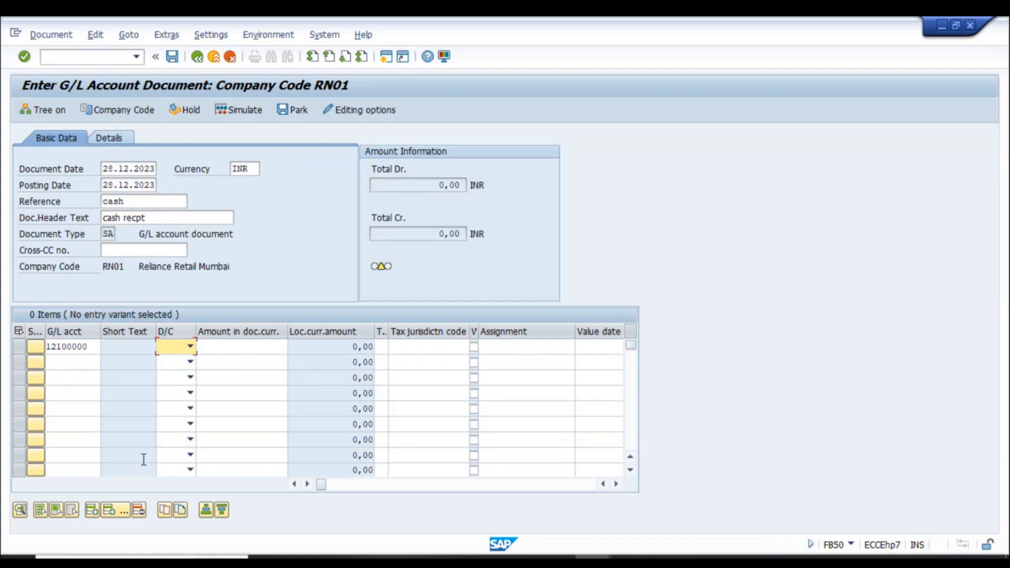
{"action": "key", "text": "s"}
{"action": "key", "text": "Tab"}
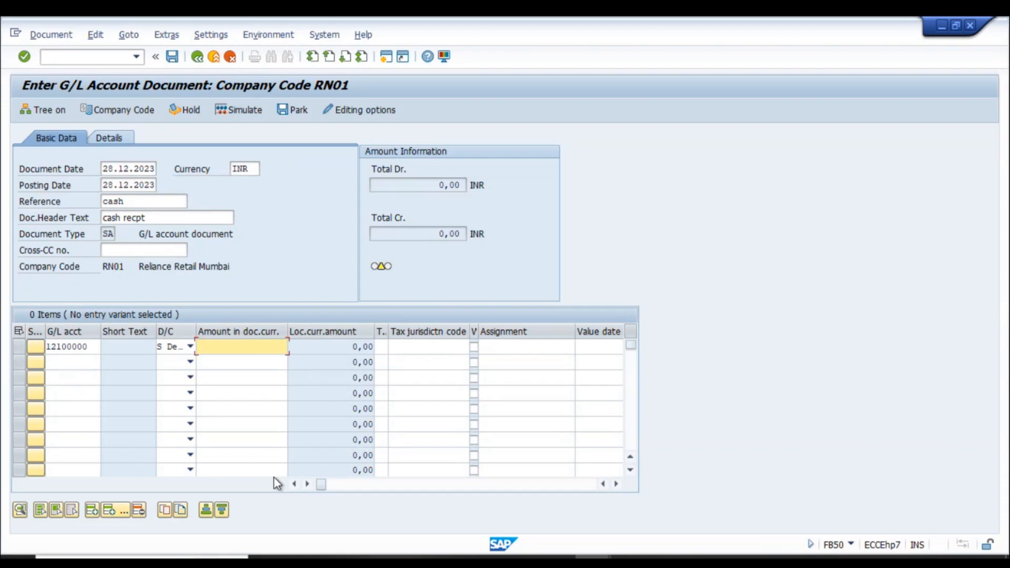
{"action": "type", "text": "5"}
{"action": "key", "text": "BackSpace"}
{"action": "type", "text": "9000"}
{"action": "key", "text": "Tab"}
{"action": "key", "text": "Tab"}
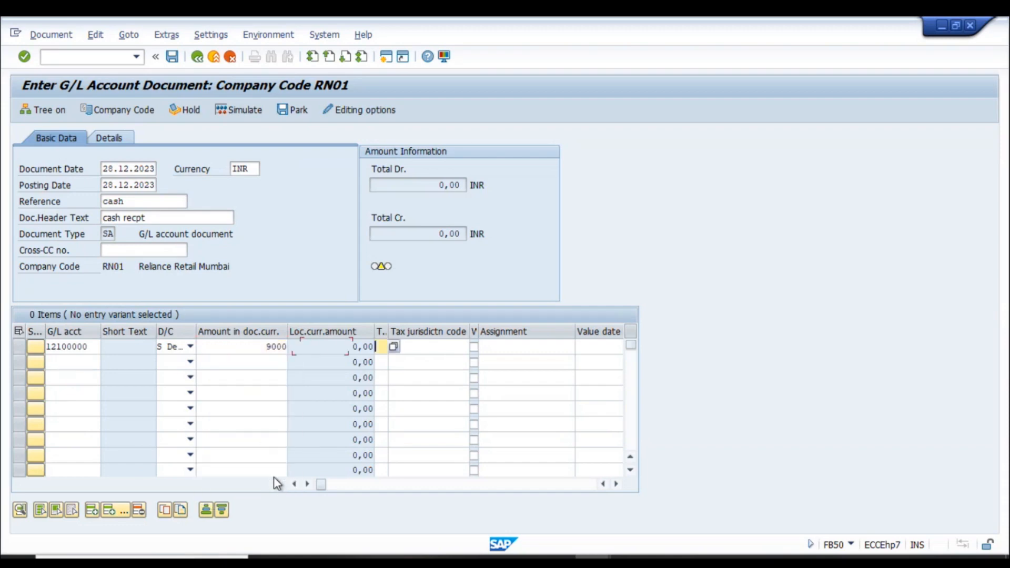
- Add a 9000 credit to 12100000 for company code RN02 and park it as document 1000114
{"action": "left_click_drag", "start_coordinate": [91, 347], "coordinate": [46, 348]}
{"action": "key", "text": "ctrl+c"}
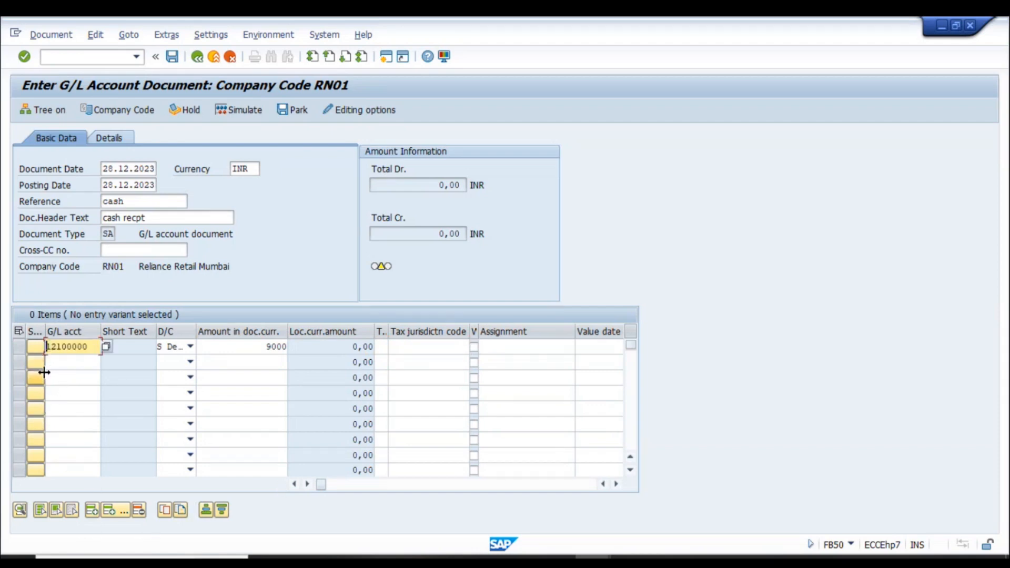
{"action": "left_click", "coordinate": [79, 362]}
{"action": "key", "text": "ctrl+v"}
{"action": "left_click", "coordinate": [190, 366]}
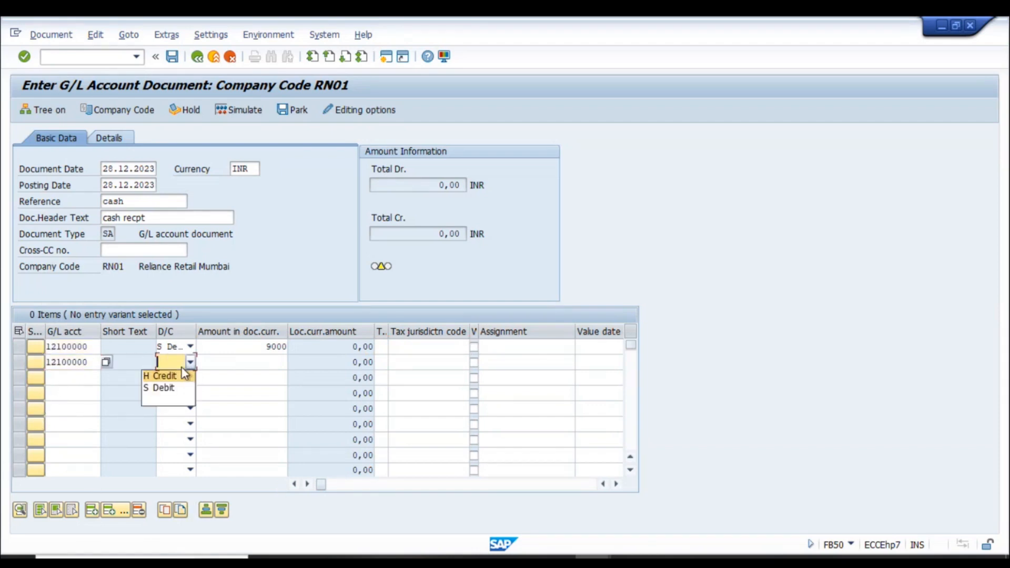
{"action": "left_click", "coordinate": [168, 380]}
{"action": "left_click", "coordinate": [278, 362]}
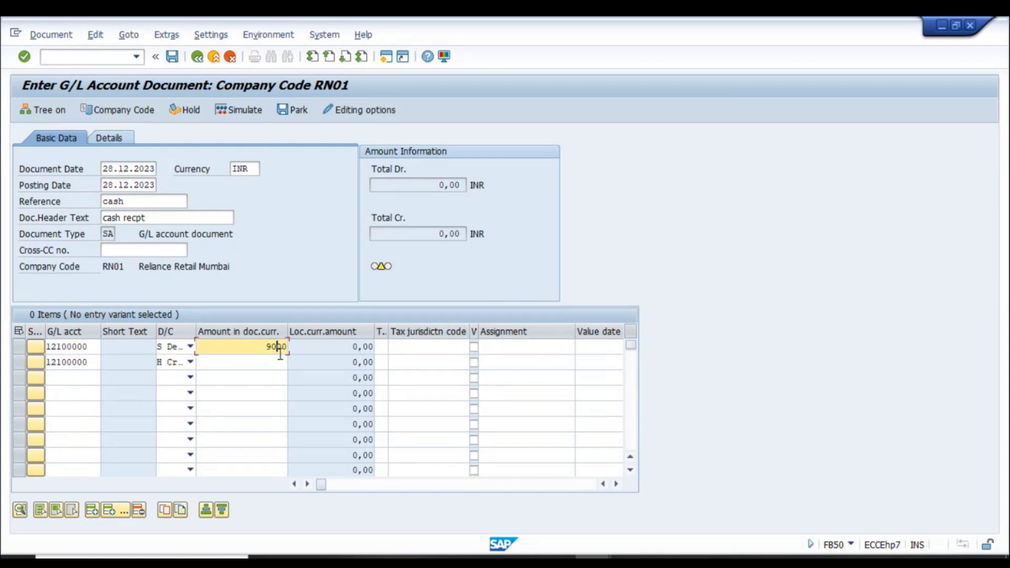
{"action": "type", "text": "9000"}
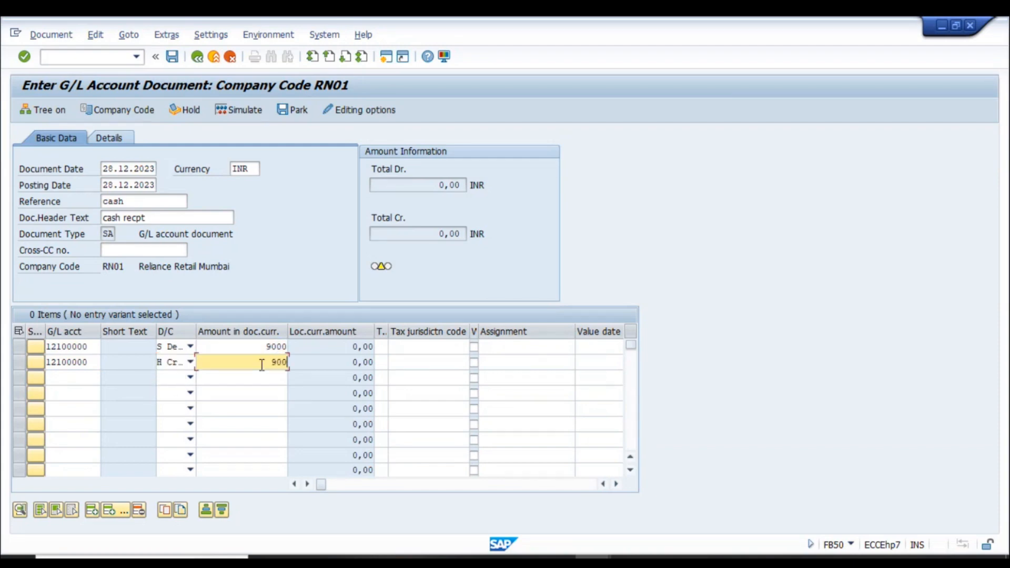
{"action": "key", "text": "Tab"}
{"action": "key", "text": "Tab"}
{"action": "key", "text": "Tab"}
{"action": "key", "text": "Tab"}
{"action": "key", "text": "Tab"}
{"action": "key", "text": "Tab"}
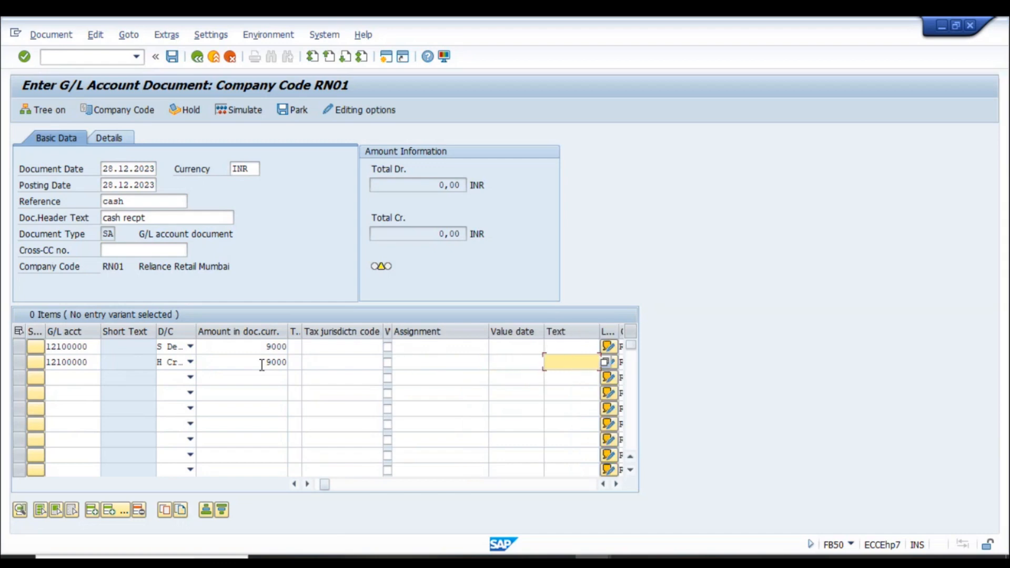
{"action": "key", "text": "Right"}
{"action": "key", "text": "BackSpace"}
{"action": "type", "text": "2"}
{"action": "key", "text": "Return"}
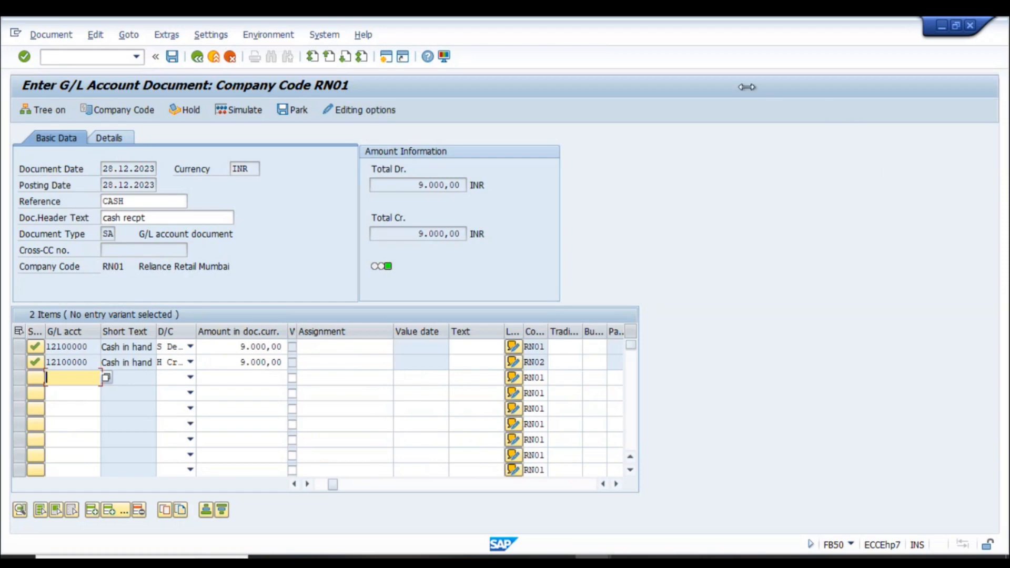
{"action": "left_click", "coordinate": [284, 111]}
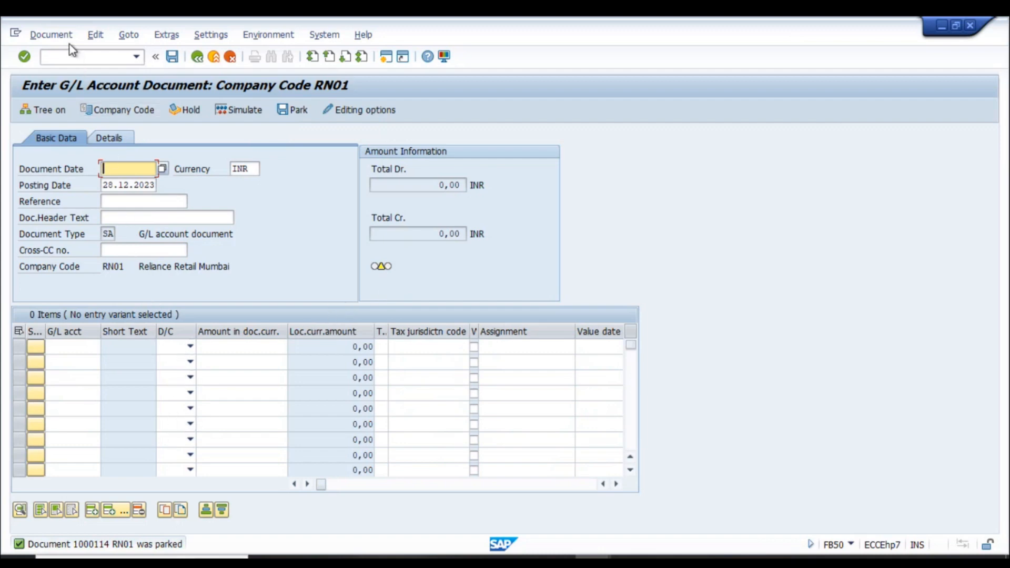
{"action": "key", "text": "F3"}
- Open parked document 1000114 in FBV0 and simulate its four 9,000.00 INR lines
{"action": "left_click", "coordinate": [84, 310]}
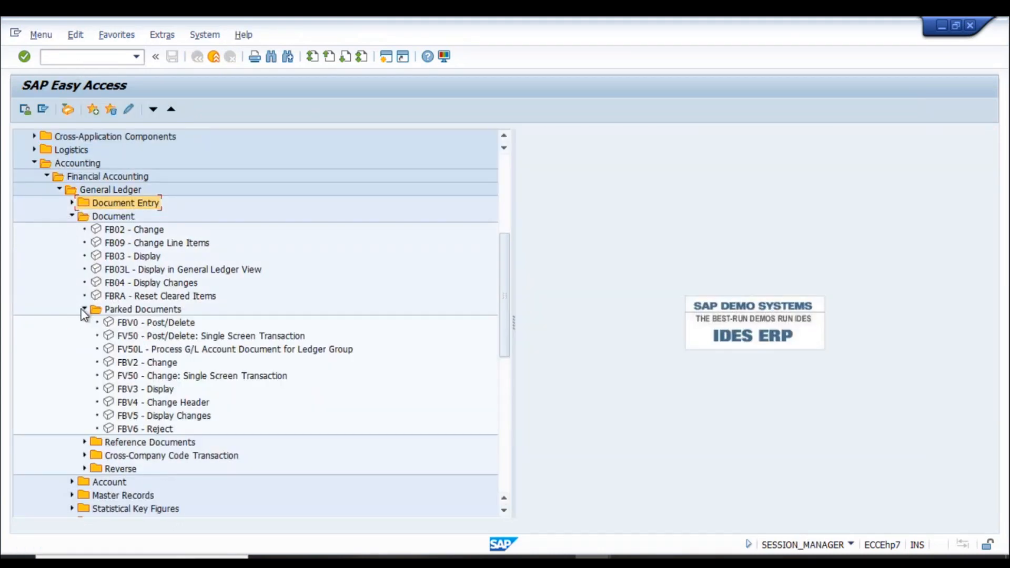
{"action": "left_click", "coordinate": [159, 323]}
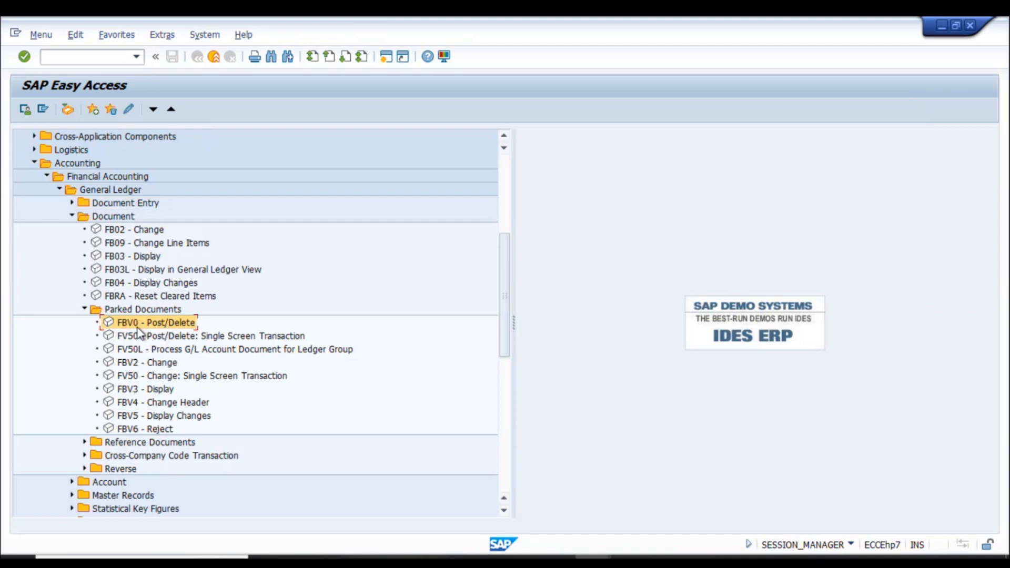
{"action": "double_click", "coordinate": [137, 325]}
{"action": "key", "text": "Return"}
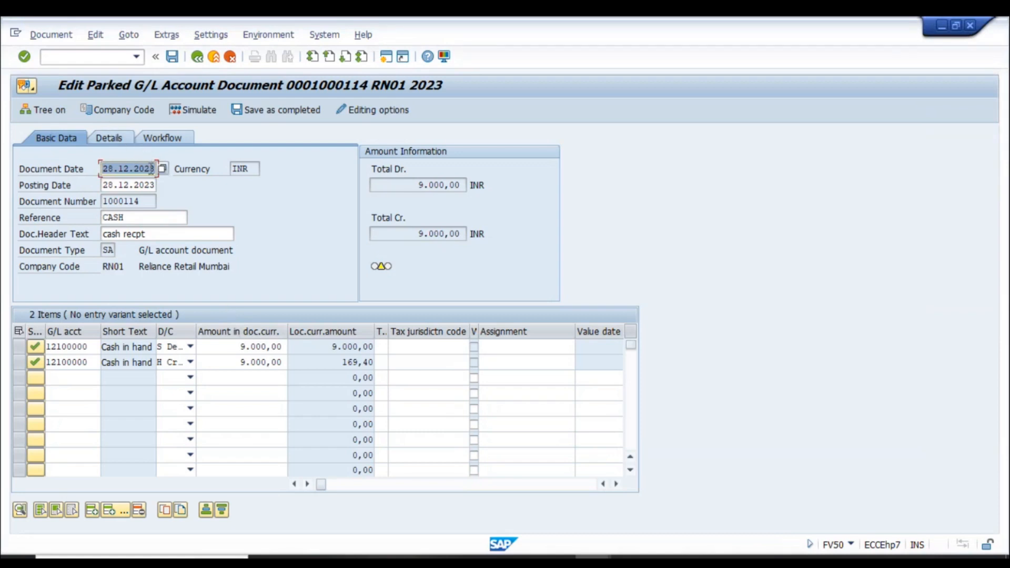
{"action": "left_click", "coordinate": [45, 38]}
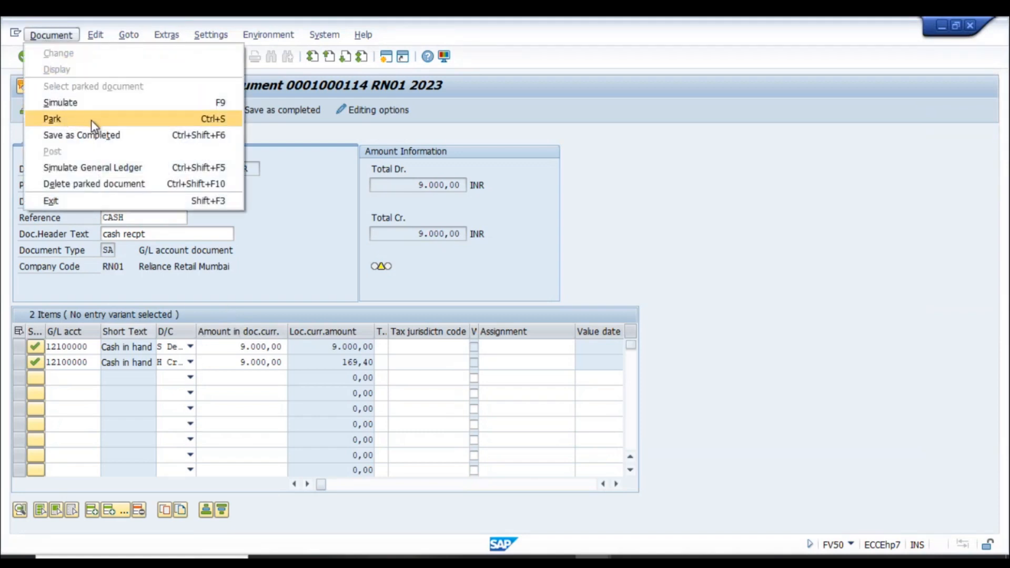
{"action": "left_click", "coordinate": [90, 103]}
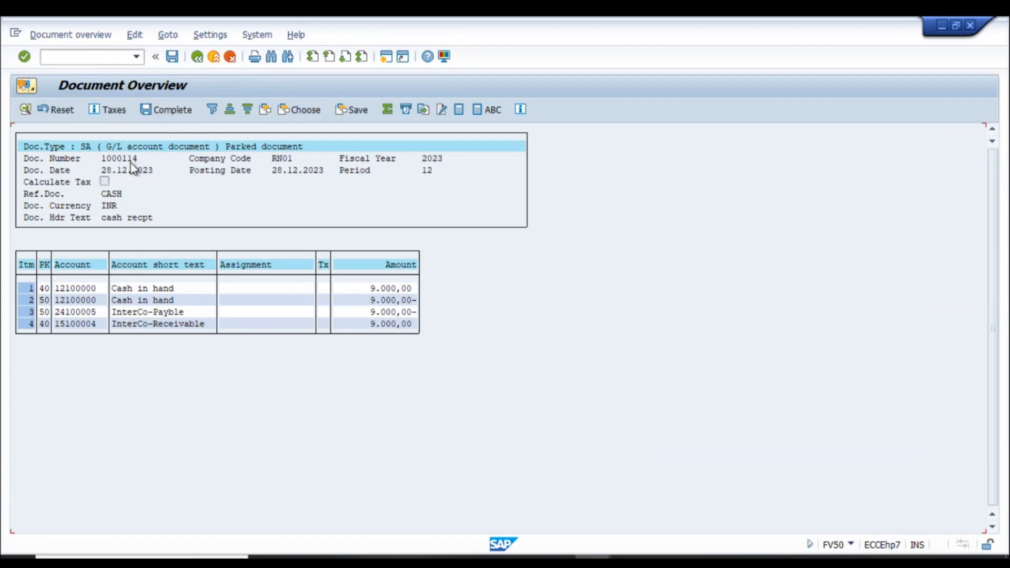
{"action": "key", "text": "F3"}
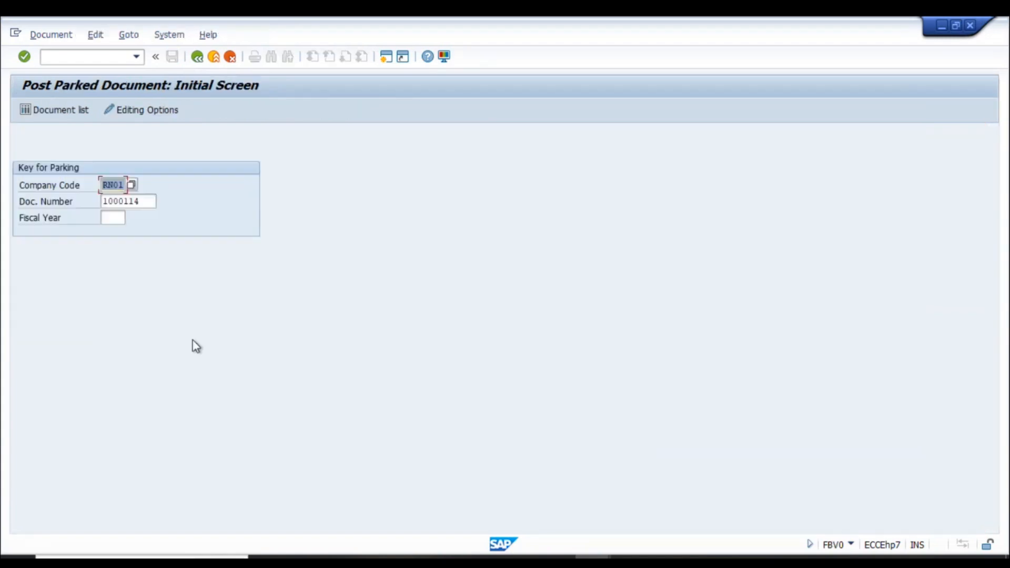
- Reopen parked document 1000114 to review its four line items
{"action": "left_click", "coordinate": [111, 217]}
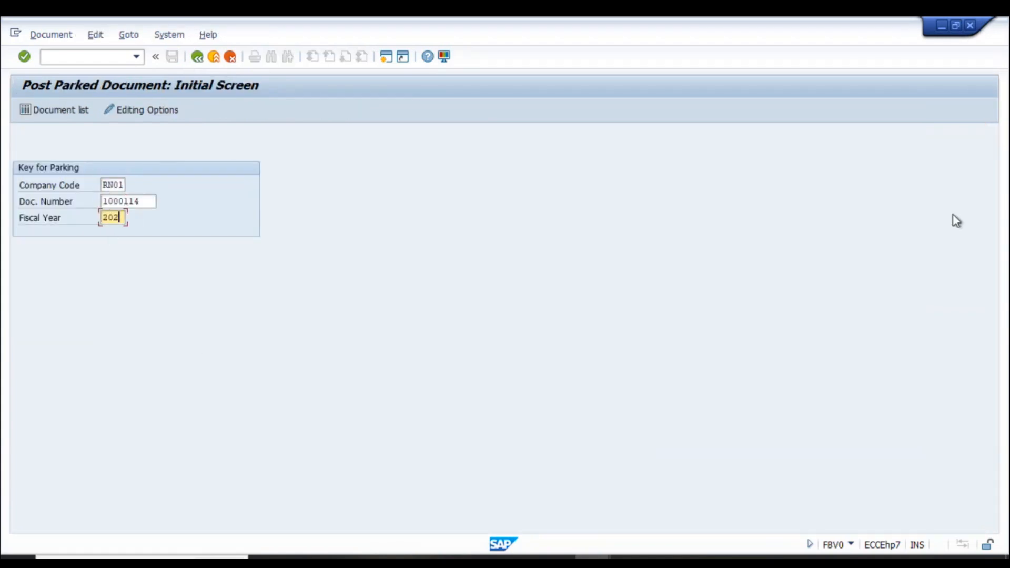
{"action": "key", "text": "Return"}
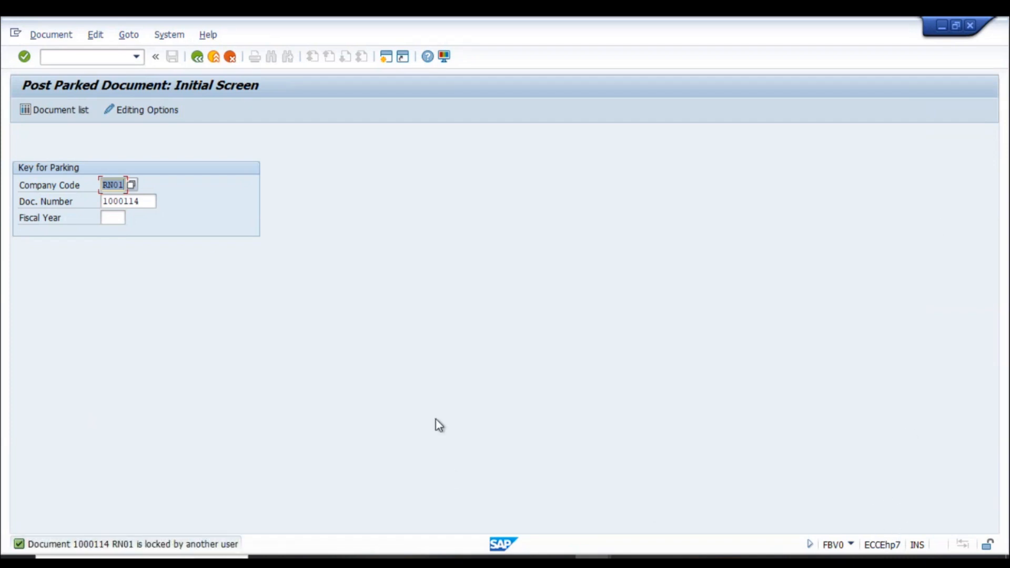
{"action": "key", "text": "Return"}
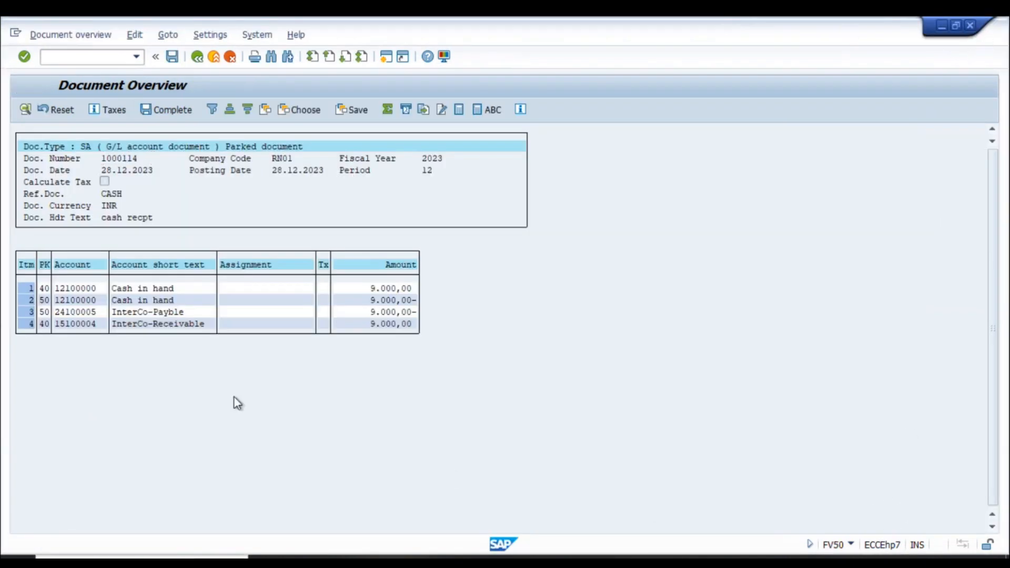
{"action": "key", "text": "F3"}
- Post document 1000114 for fiscal year 2023, creating RN02 document 1000002
{"action": "key", "text": "Tab"}
{"action": "key", "text": "Tab"}
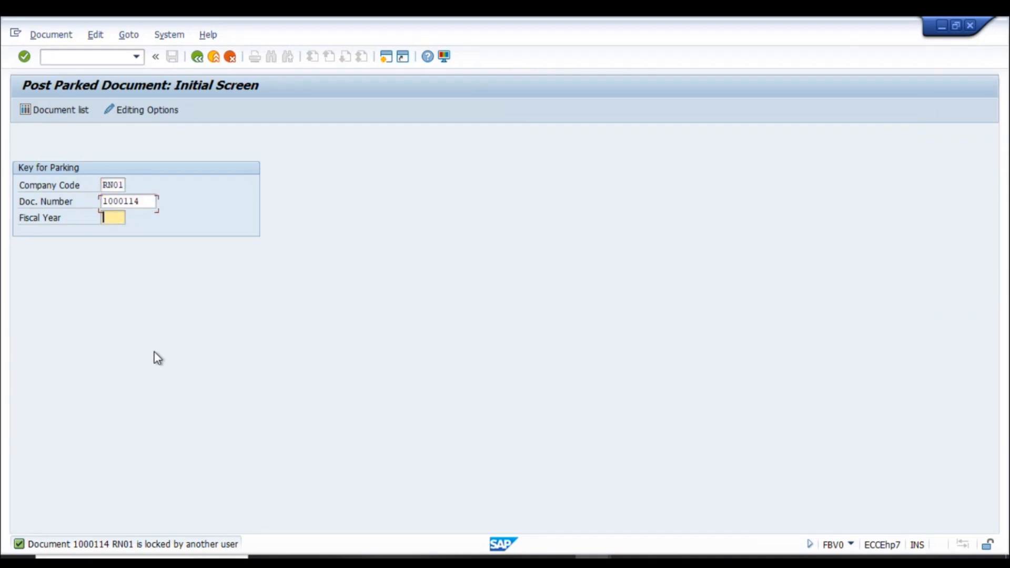
{"action": "type", "text": "2023"}
{"action": "key", "text": "Return"}
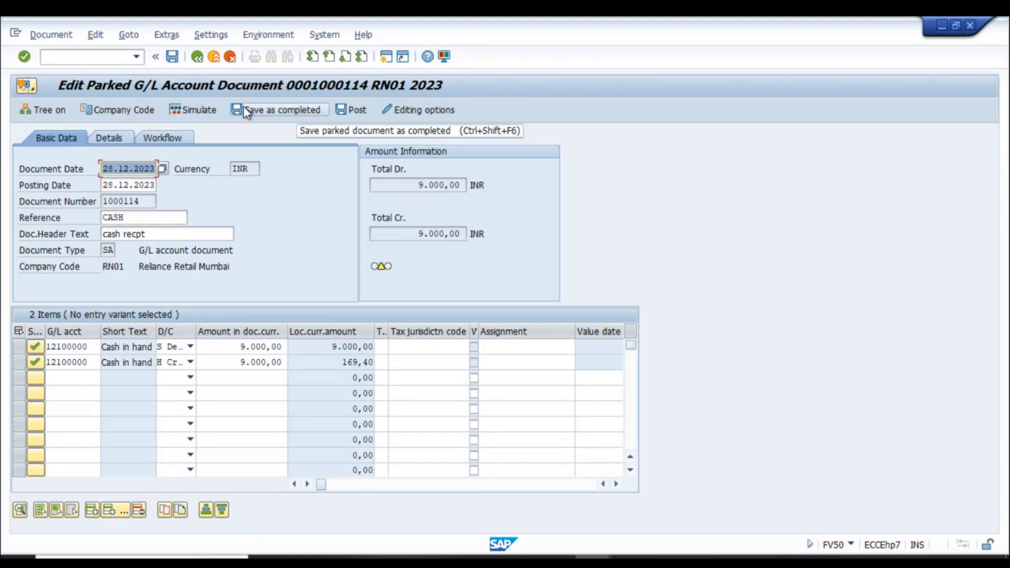
{"action": "left_click", "coordinate": [354, 109]}
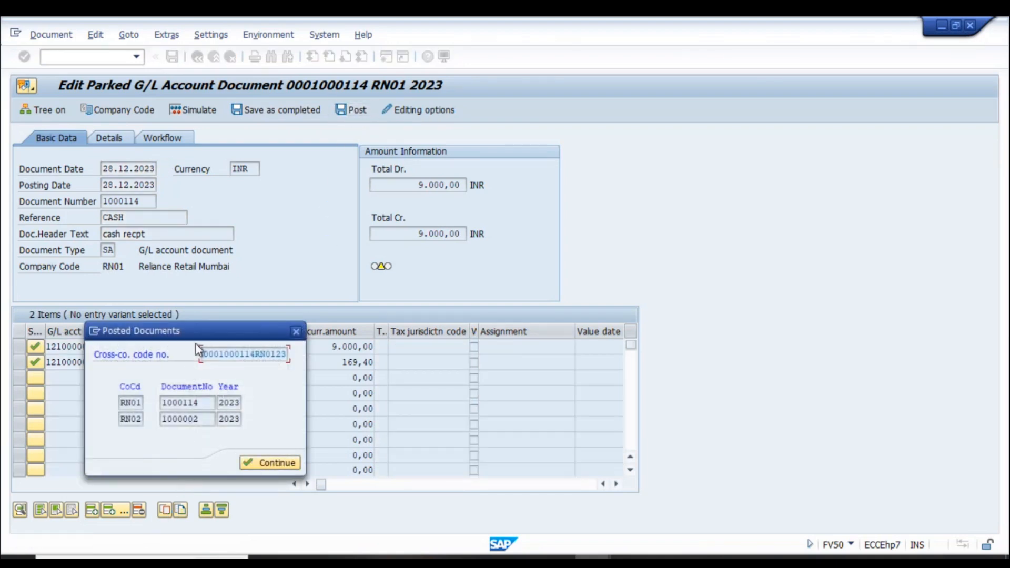
{"action": "left_click", "coordinate": [279, 464]}
{"action": "left_click", "coordinate": [53, 36]}
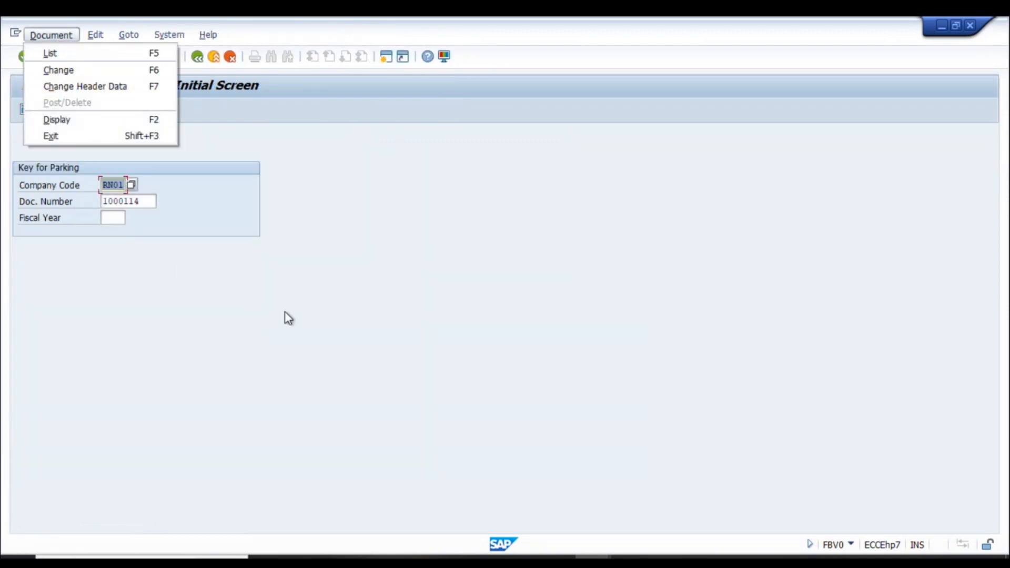
{"action": "left_click", "coordinate": [287, 314]}
{"action": "left_click", "coordinate": [69, 56]}
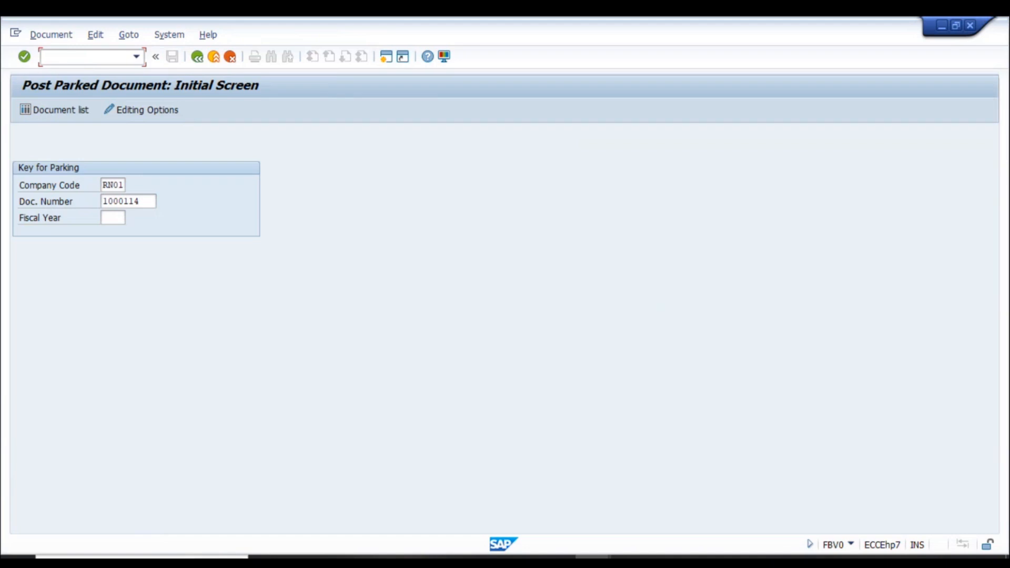
- Display posted document 1000114 in FB03 and check its InterCo-Payble line
{"action": "type", "text": "/nfb03"}
{"action": "key", "text": "Return"}
{"action": "key", "text": "Return"}
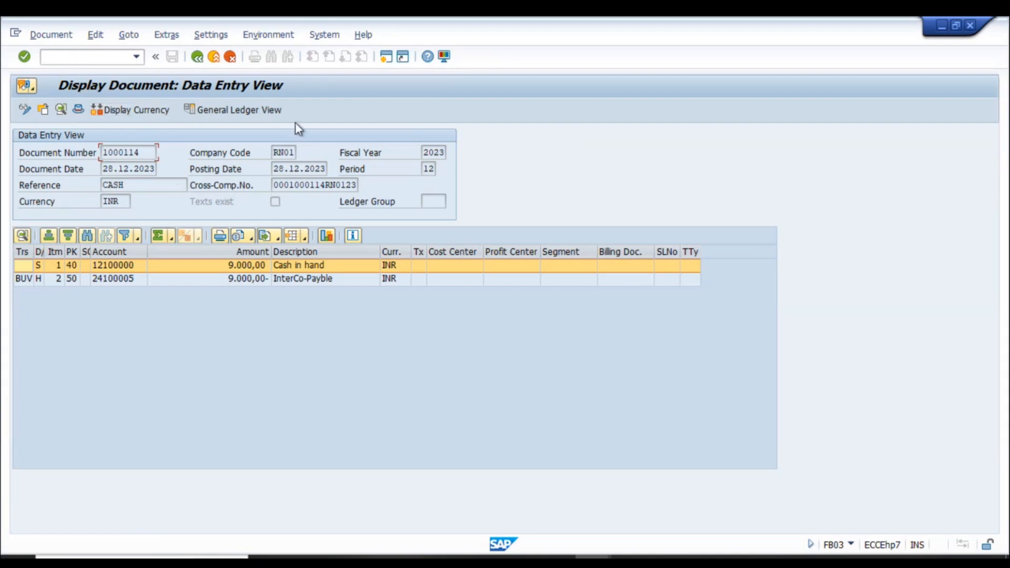
{"action": "left_click", "coordinate": [321, 282]}
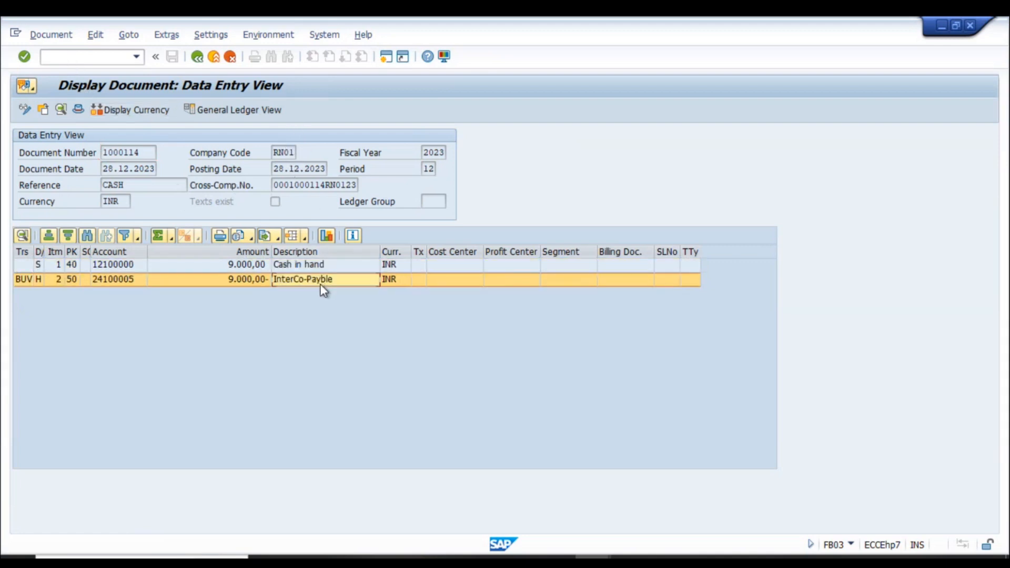
{"action": "left_click", "coordinate": [248, 279]}
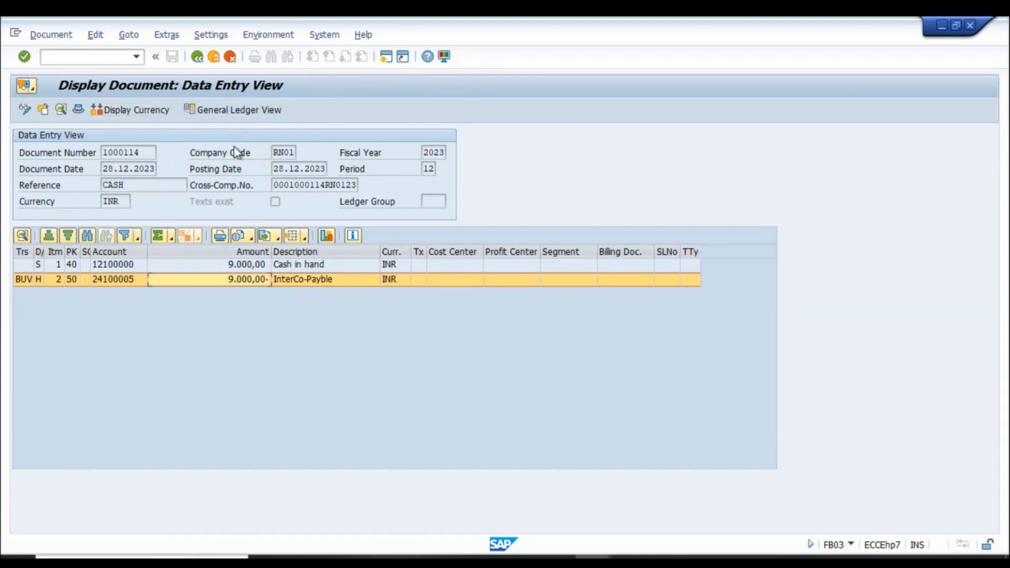
- Check the RN02 document header in the cross-company transaction overview
{"action": "double_click", "coordinate": [298, 187]}
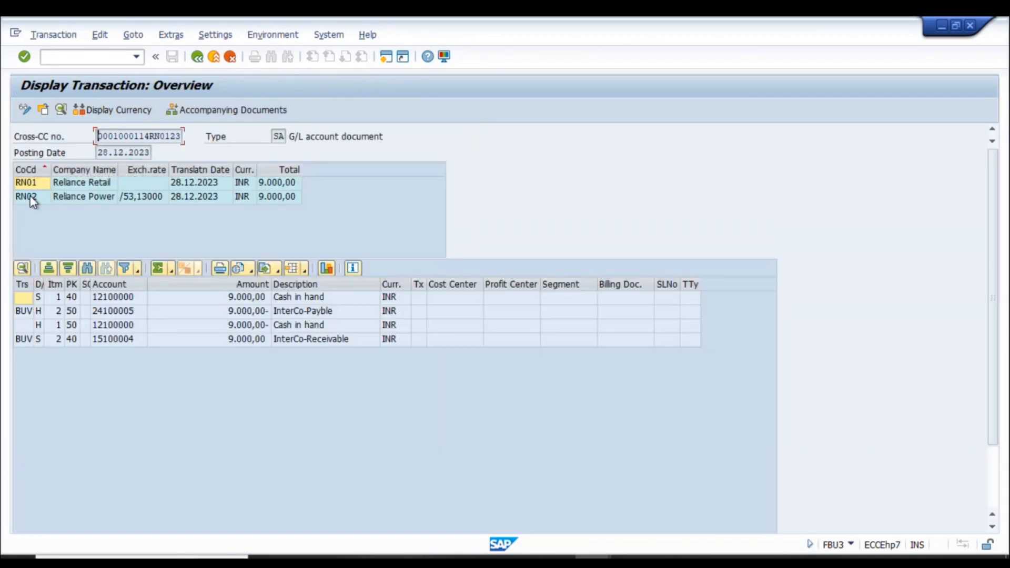
{"action": "double_click", "coordinate": [32, 201]}
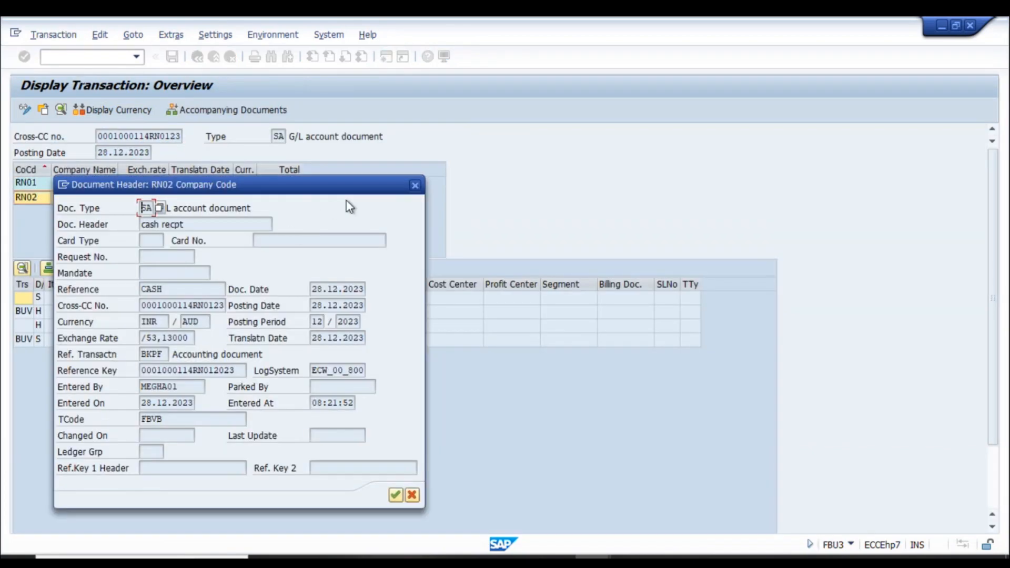
{"action": "left_click", "coordinate": [415, 185]}
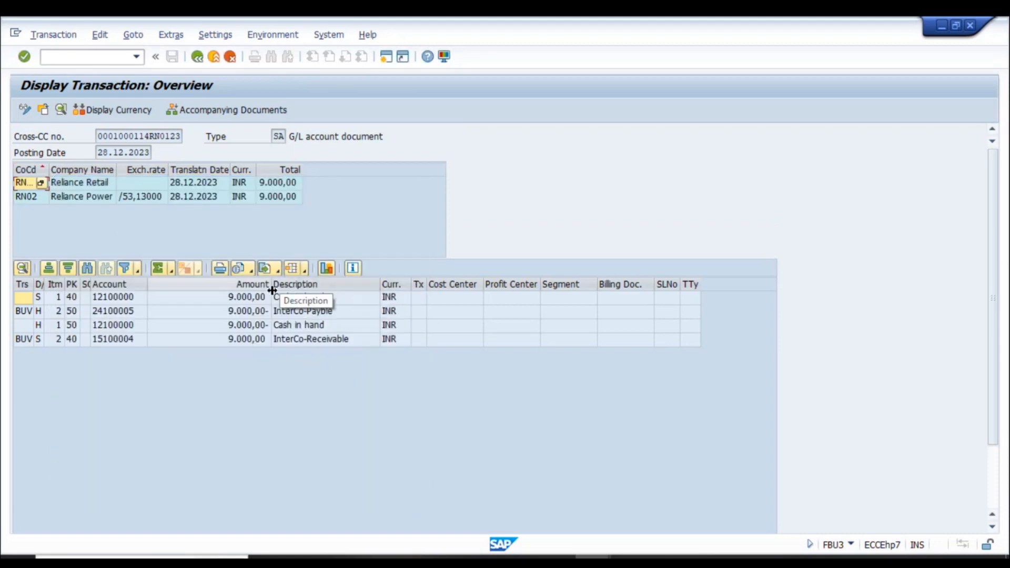
{"action": "double_click", "coordinate": [138, 198]}
{"action": "left_click", "coordinate": [415, 186]}
- Open RN02 document 1000002 from the accompanying documents and check its Cash in hand and InterCo-Receivable lines
{"action": "left_click", "coordinate": [271, 33]}
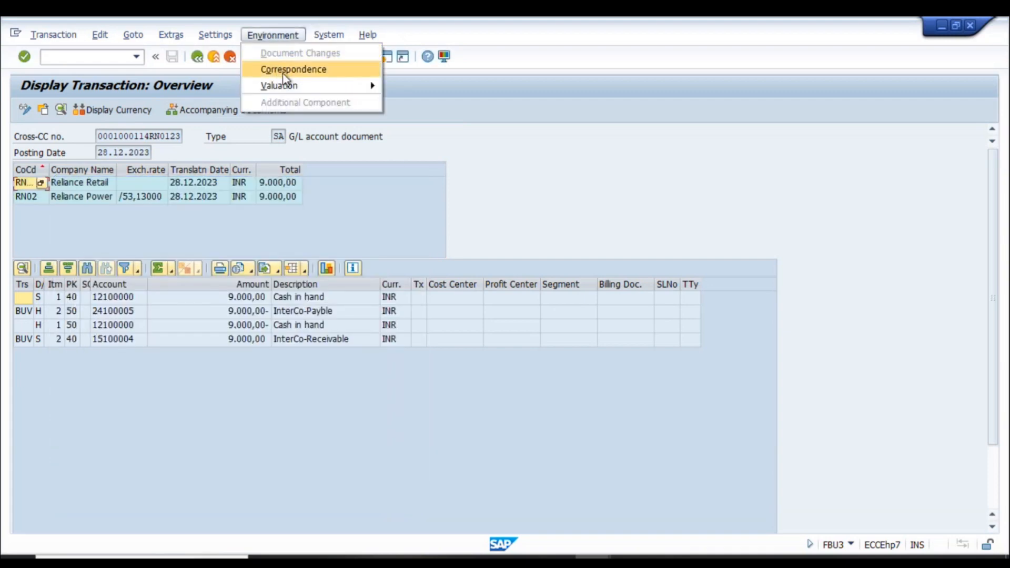
{"action": "left_click", "coordinate": [213, 111]}
{"action": "left_click", "coordinate": [213, 111]}
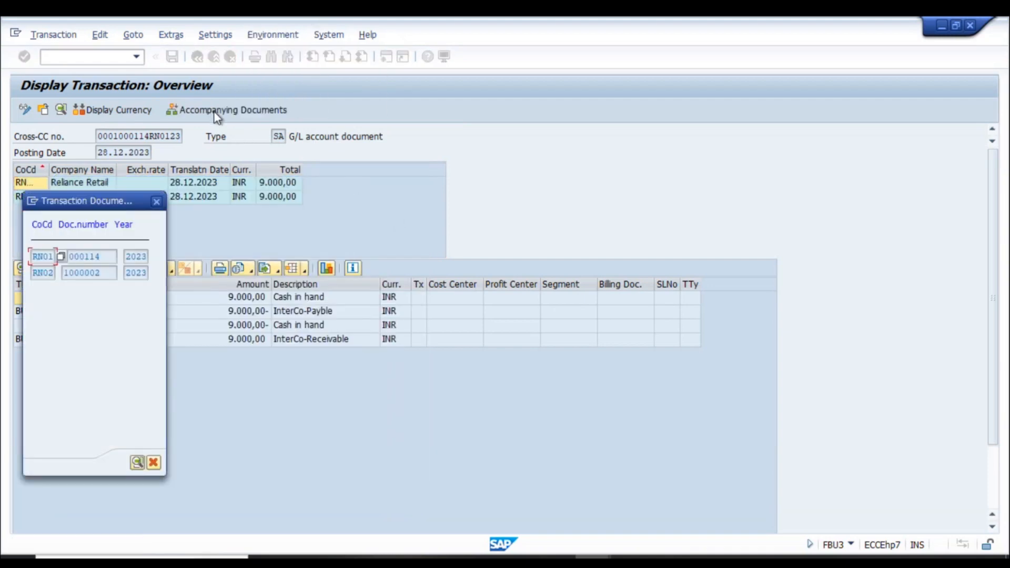
{"action": "double_click", "coordinate": [78, 272]}
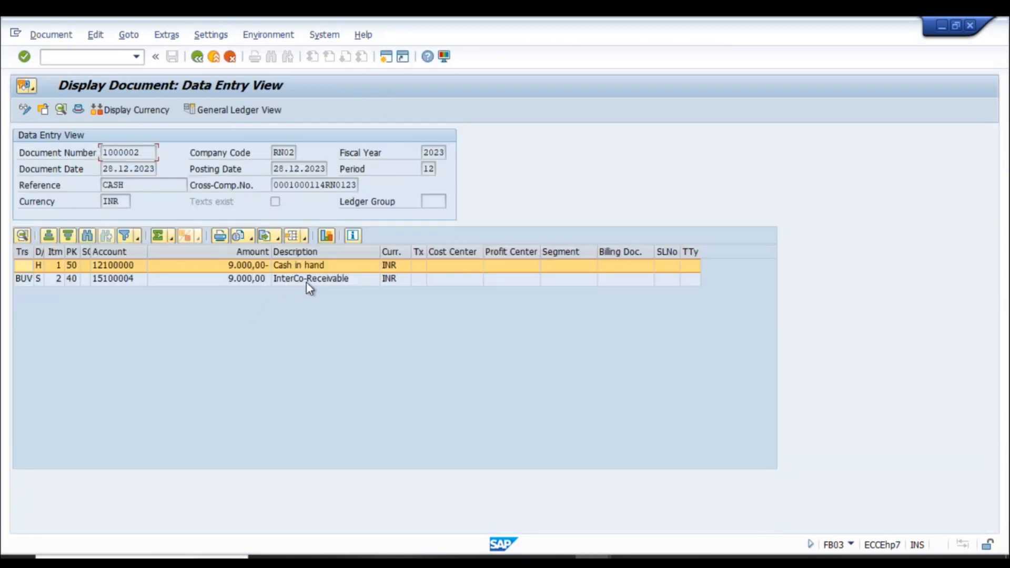
{"action": "left_click", "coordinate": [307, 283]}
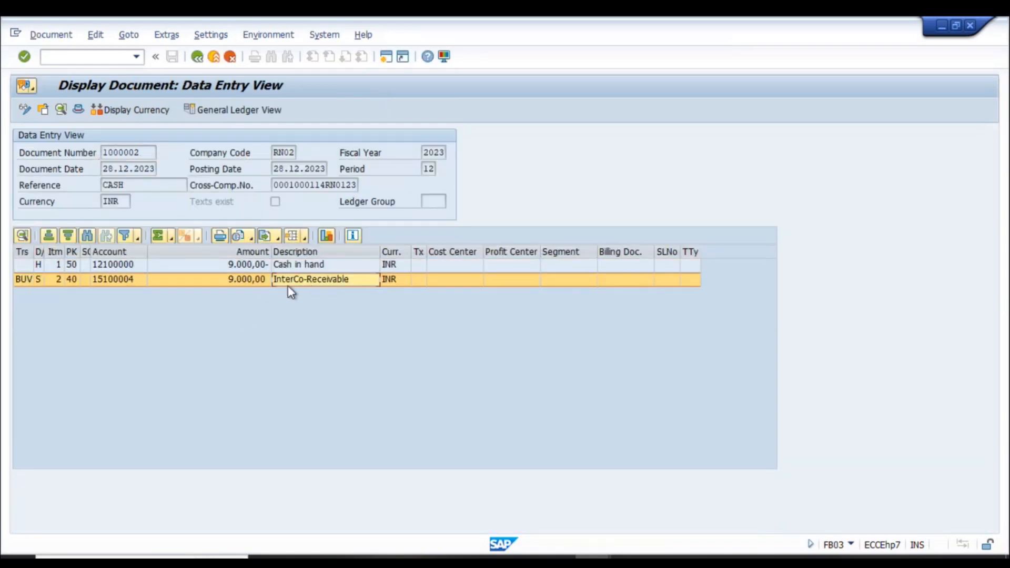
{"action": "left_click", "coordinate": [195, 266]}
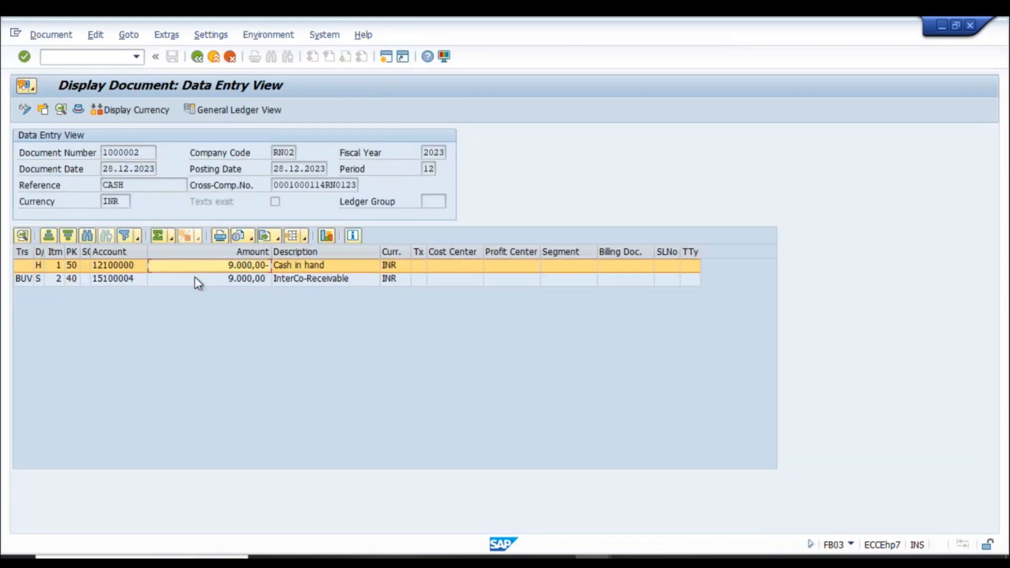
{"action": "left_click", "coordinate": [300, 284]}
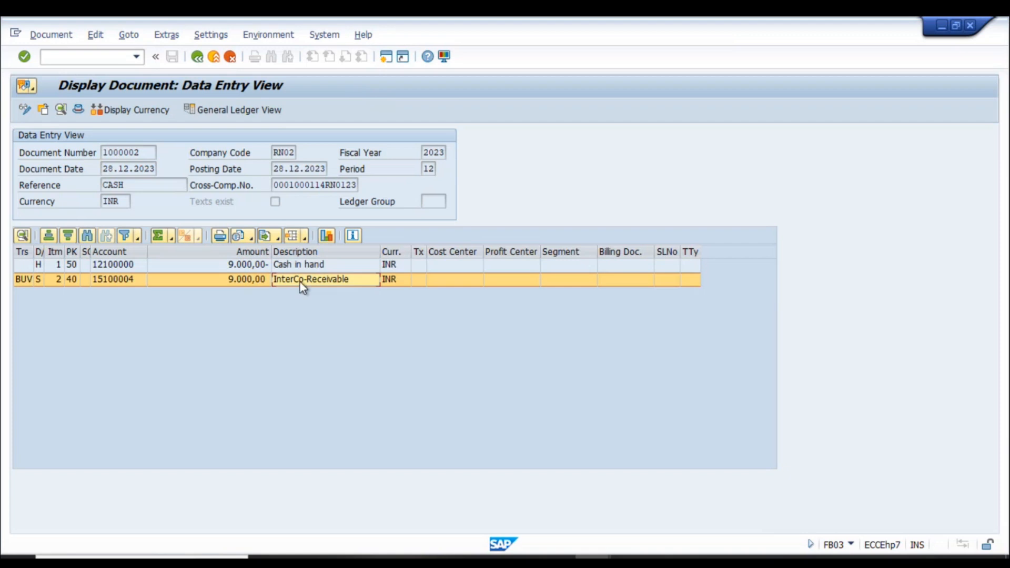